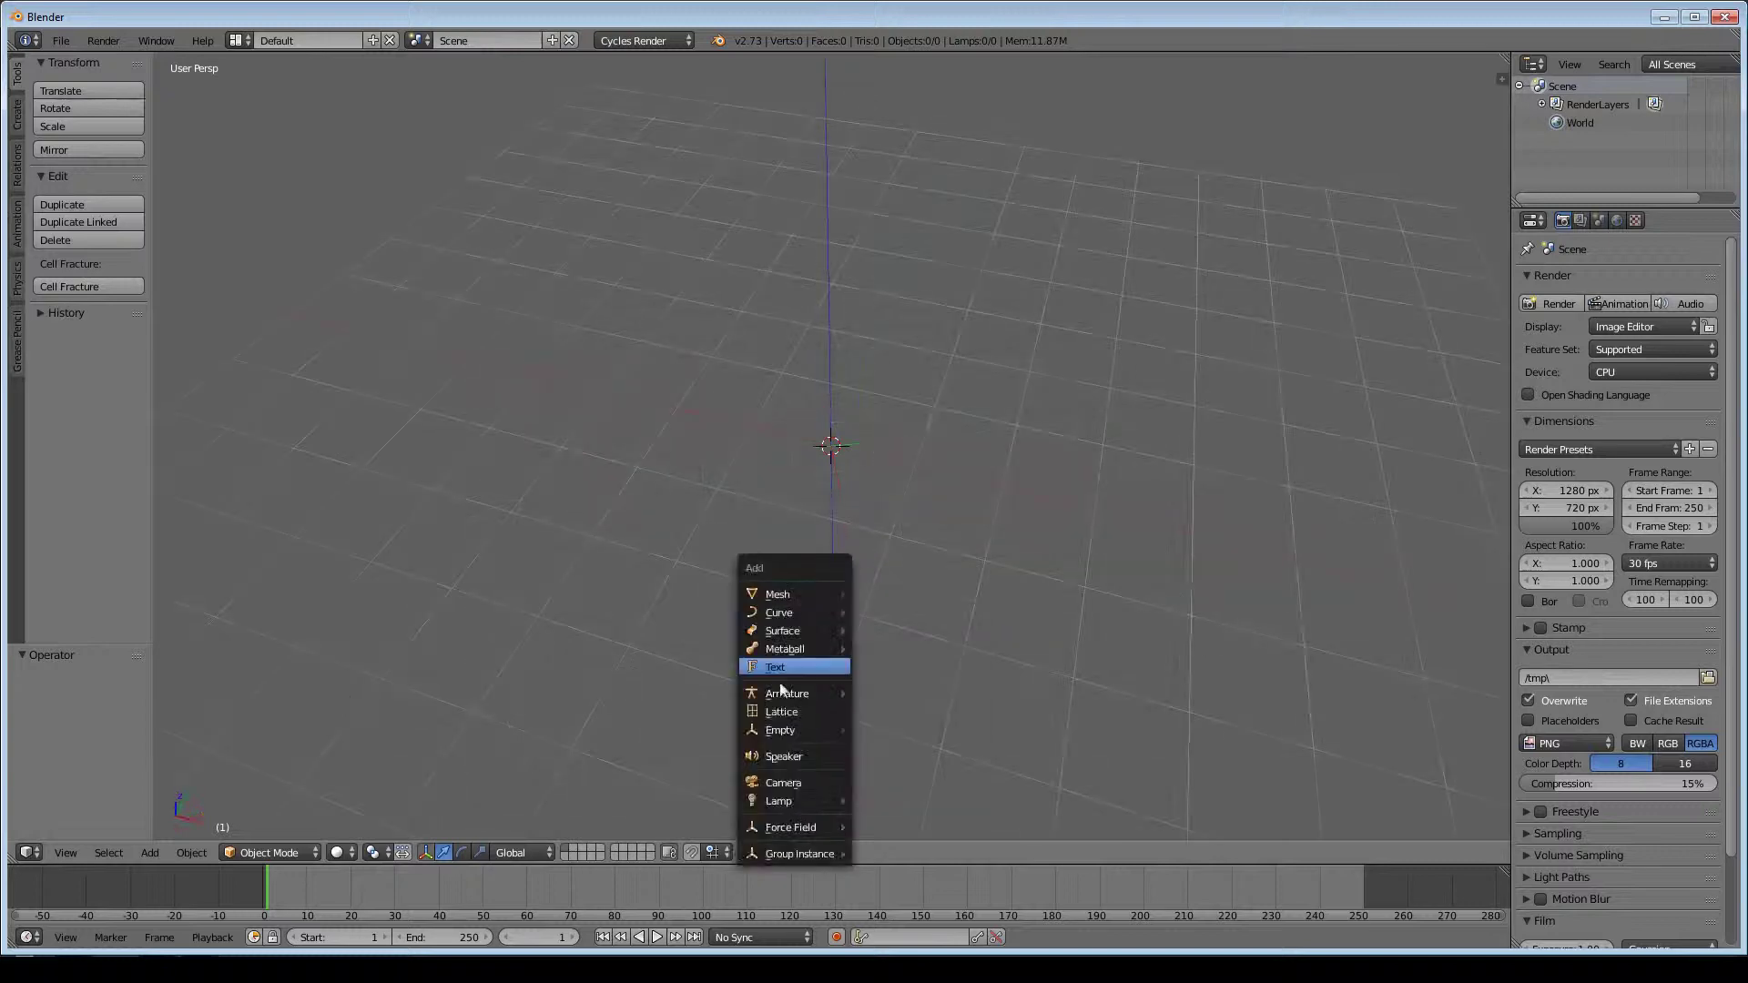
- Add a metaball and scale it as the first palm blob
{"action": "left_click", "coordinate": [942, 683]}
{"action": "key", "text": "s"}
{"action": "left_click", "coordinate": [1107, 517]}
{"action": "scroll", "coordinate": [1195, 672], "scroll_direction": "up", "scroll_amount": 3}
- Duplicate the blob to the right and scale it along Z to widen the palm
{"action": "key", "text": "shift+d"}
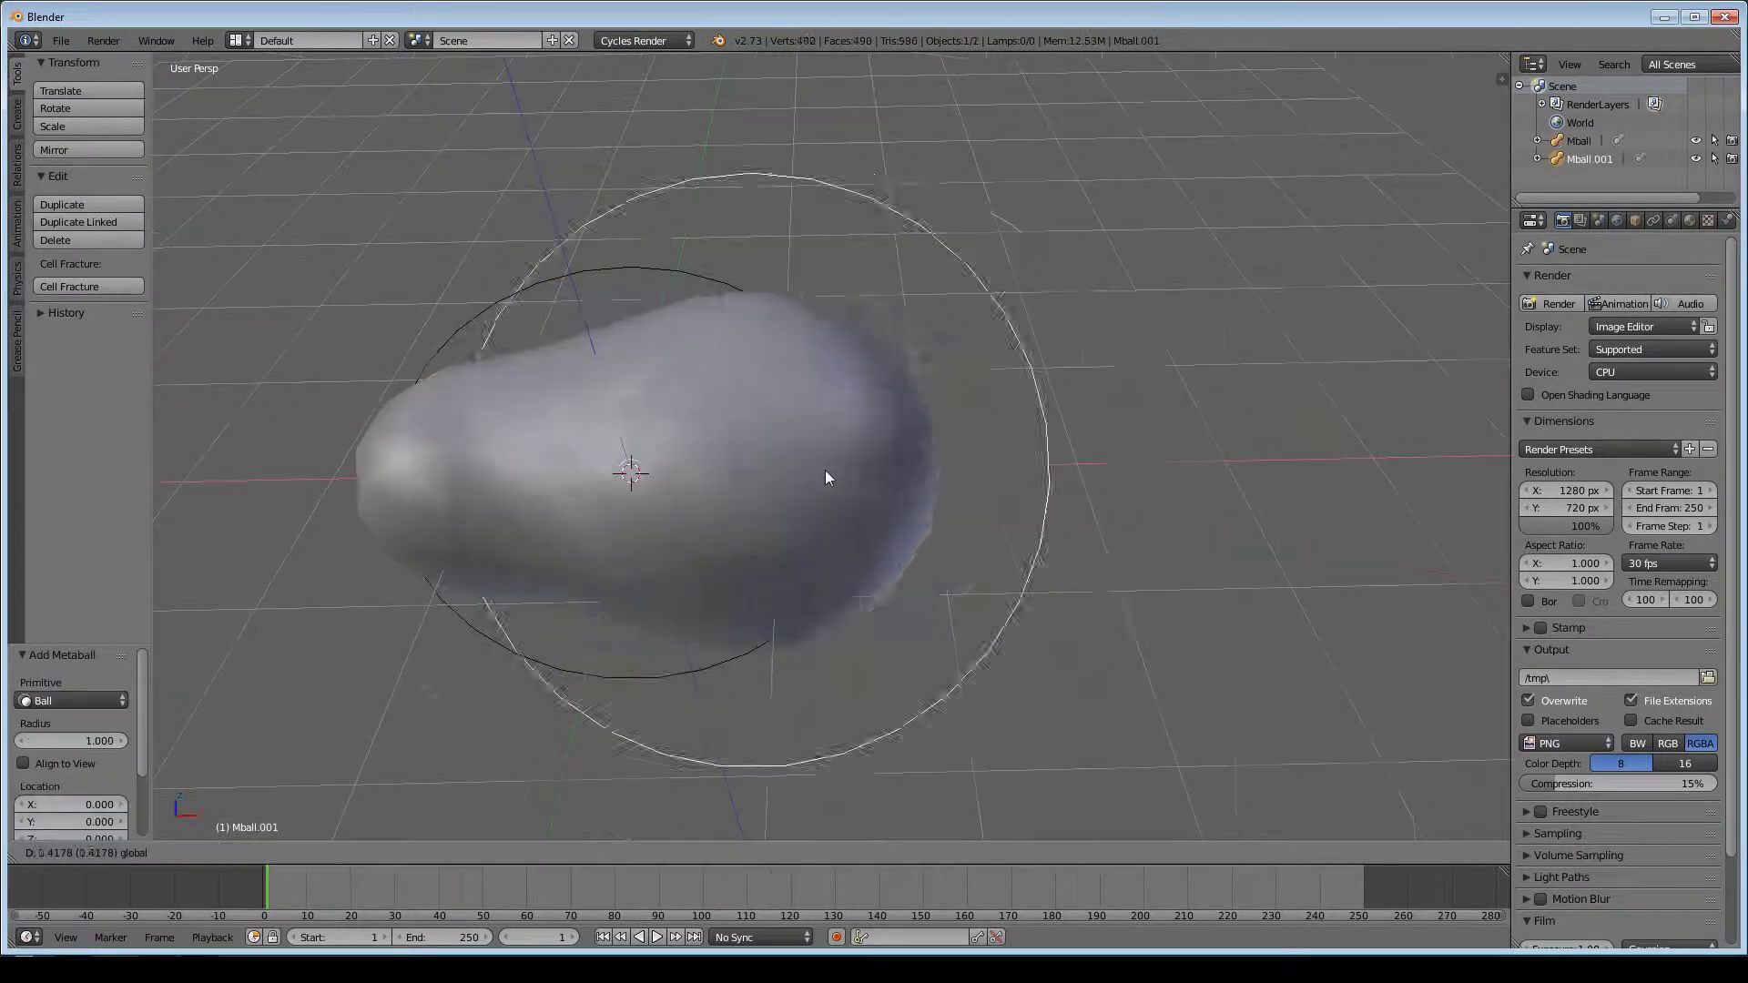
{"action": "left_click", "coordinate": [1100, 544]}
{"action": "key", "text": "s"}
{"action": "key", "text": "z"}
{"action": "left_click", "coordinate": [1147, 501]}
{"action": "middle_click_drag", "start_coordinate": [1147, 500], "coordinate": [995, 627]}
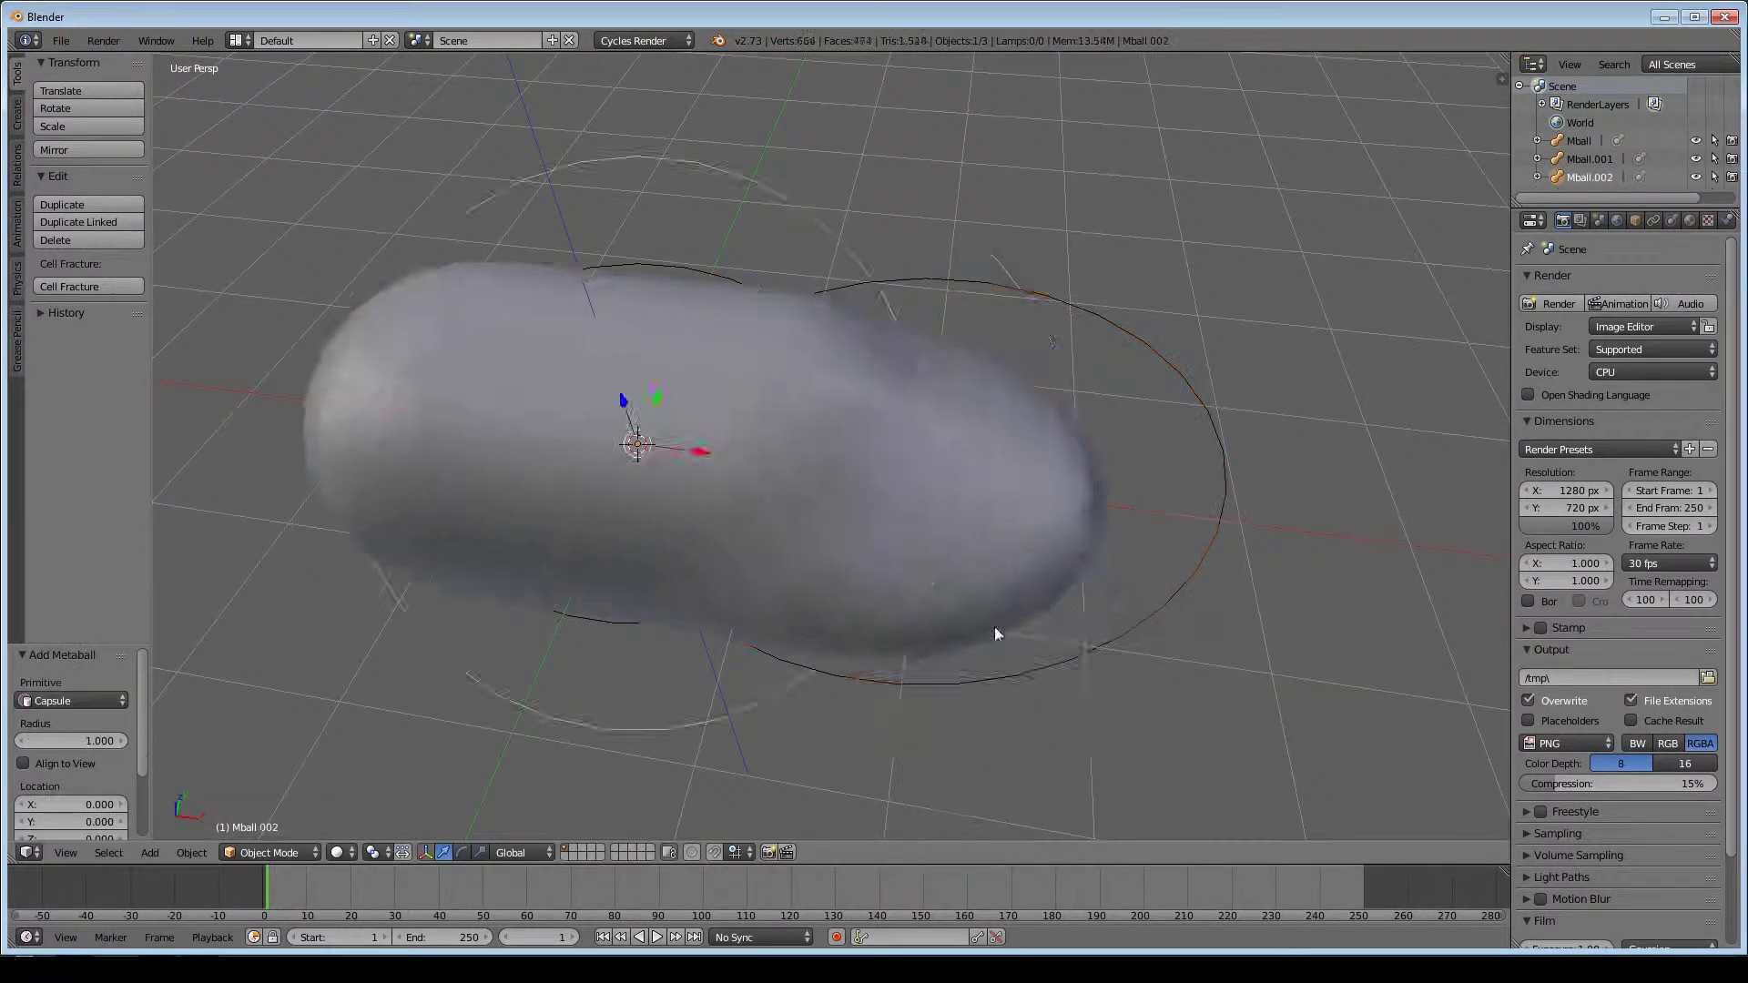
- Add a third resized palm blob at the right end
{"action": "key", "text": "shift+d"}
{"action": "left_click", "coordinate": [937, 544]}
{"action": "key", "text": "s"}
{"action": "left_click", "coordinate": [993, 512]}
{"action": "scroll", "coordinate": [1105, 528], "scroll_direction": "up", "scroll_amount": 3}
{"action": "mouse_move", "coordinate": [1105, 528]}
{"action": "middle_mouse_down"}
{"action": "mouse_move", "coordinate": [1226, 536]}
{"action": "mouse_move", "coordinate": [1000, 571]}
{"action": "middle_mouse_up"}
- Move the palm blob along the X axis to narrow the palm shape
{"action": "key", "text": "g"}
{"action": "key", "text": "x"}
{"action": "key", "text": "x"}
{"action": "left_click", "coordinate": [838, 444]}
{"action": "middle_click_drag", "start_coordinate": [839, 444], "coordinate": [1039, 481]}
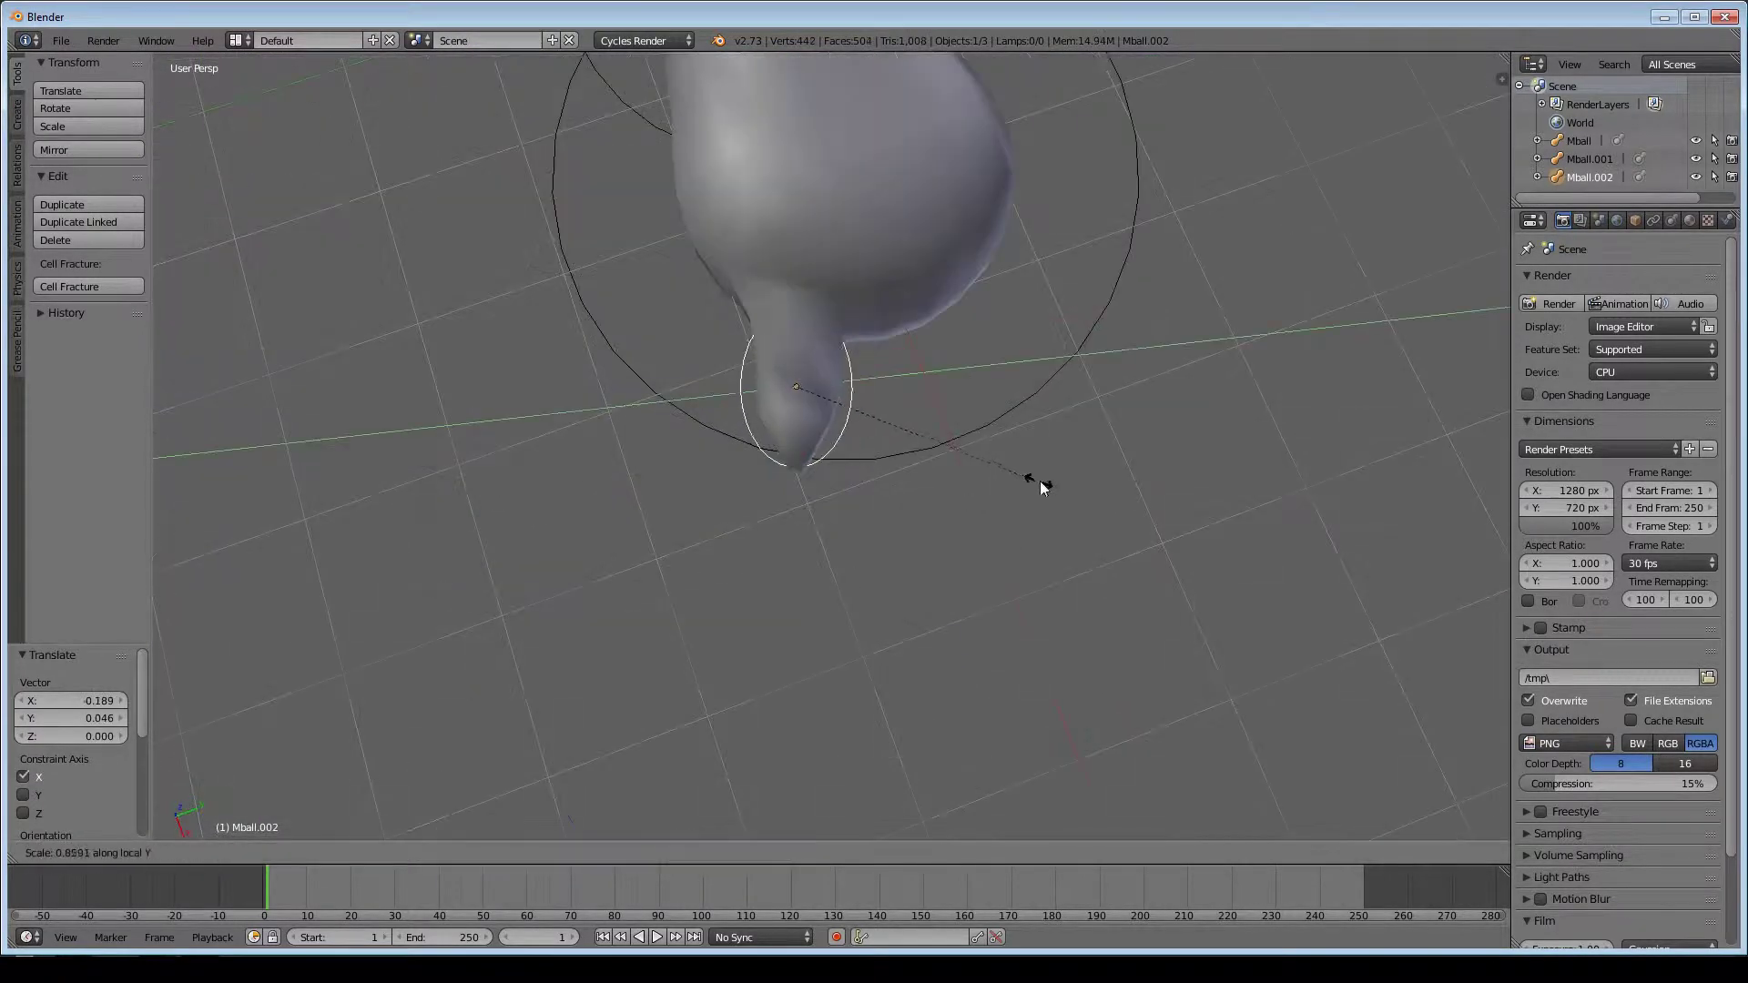
- In top view, duplicate a metaball along Z as the first finger piece
{"action": "left_click", "coordinate": [1672, 220]}
{"action": "key", "text": "KP_7"}
{"action": "scroll", "coordinate": [926, 495], "scroll_direction": "up", "scroll_amount": 3}
{"action": "key", "text": "shift+d"}
{"action": "key", "text": "z"}
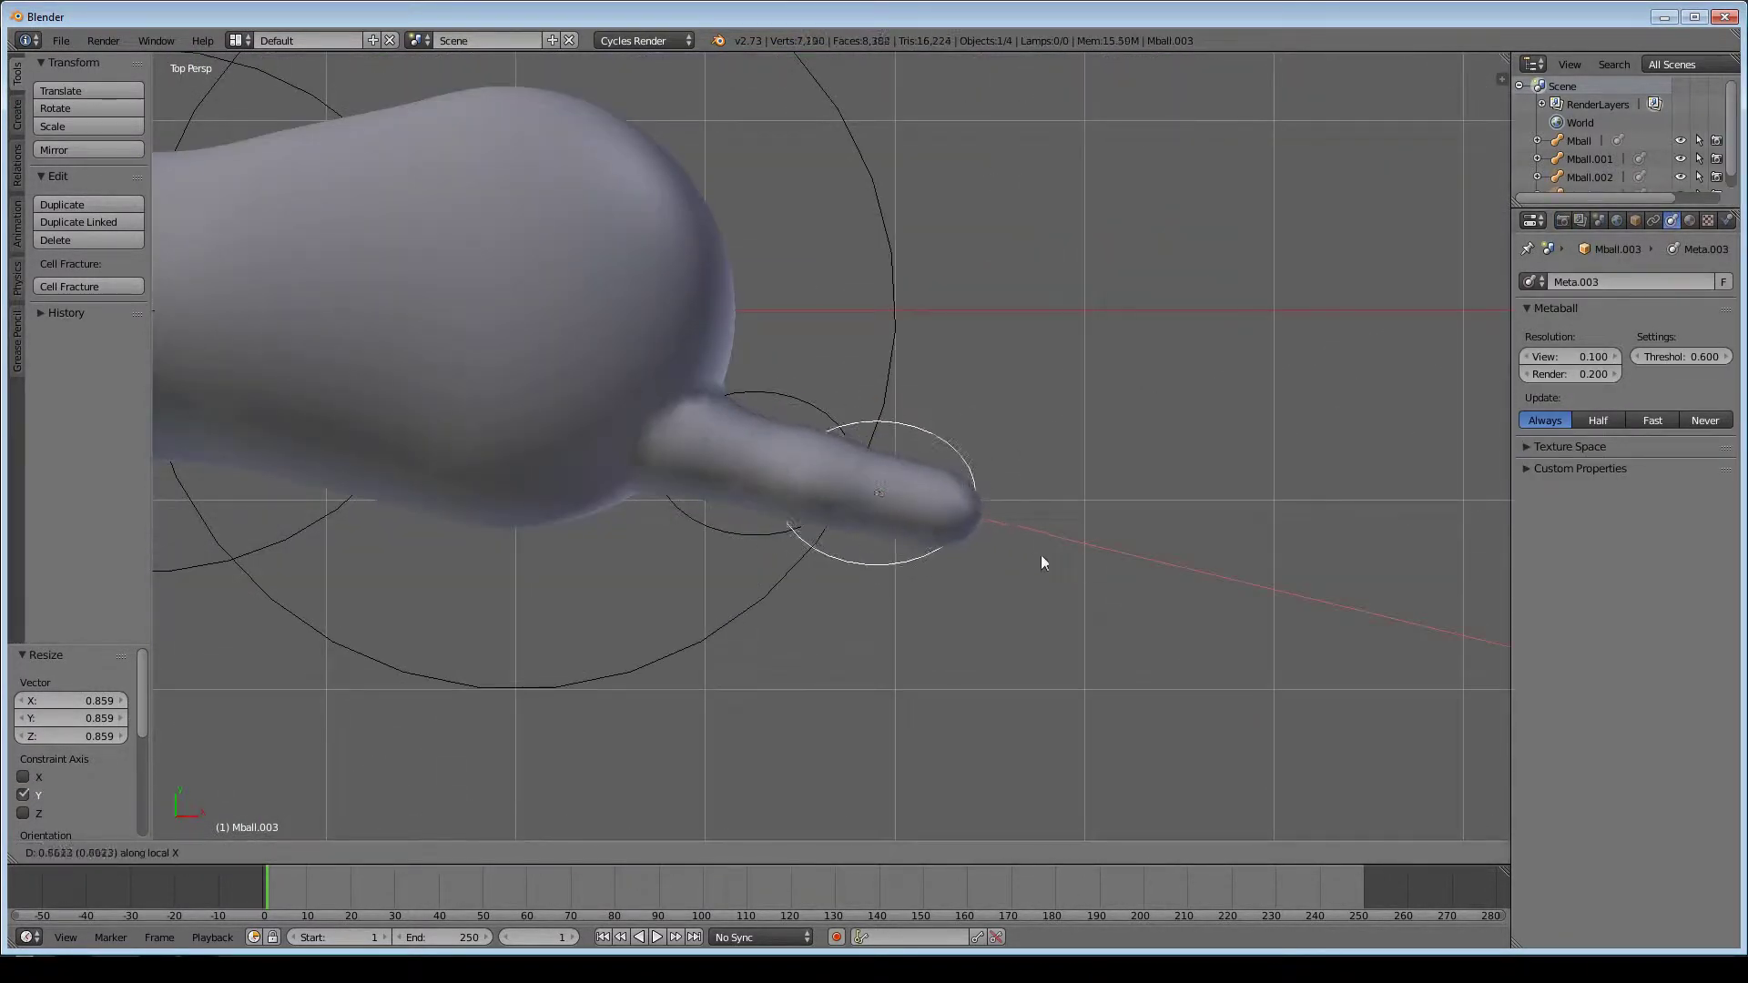
{"action": "left_click", "coordinate": [1042, 558]}
{"action": "mouse_move", "coordinate": [1042, 558]}
{"action": "middle_mouse_down"}
{"action": "mouse_move", "coordinate": [1100, 357]}
{"action": "mouse_move", "coordinate": [1116, 415]}
{"action": "mouse_move", "coordinate": [1051, 482]}
{"action": "middle_mouse_up"}
- Add a smaller duplicate segment further along the finger
{"action": "key", "text": "shift+d"}
{"action": "left_click", "coordinate": [1191, 527]}
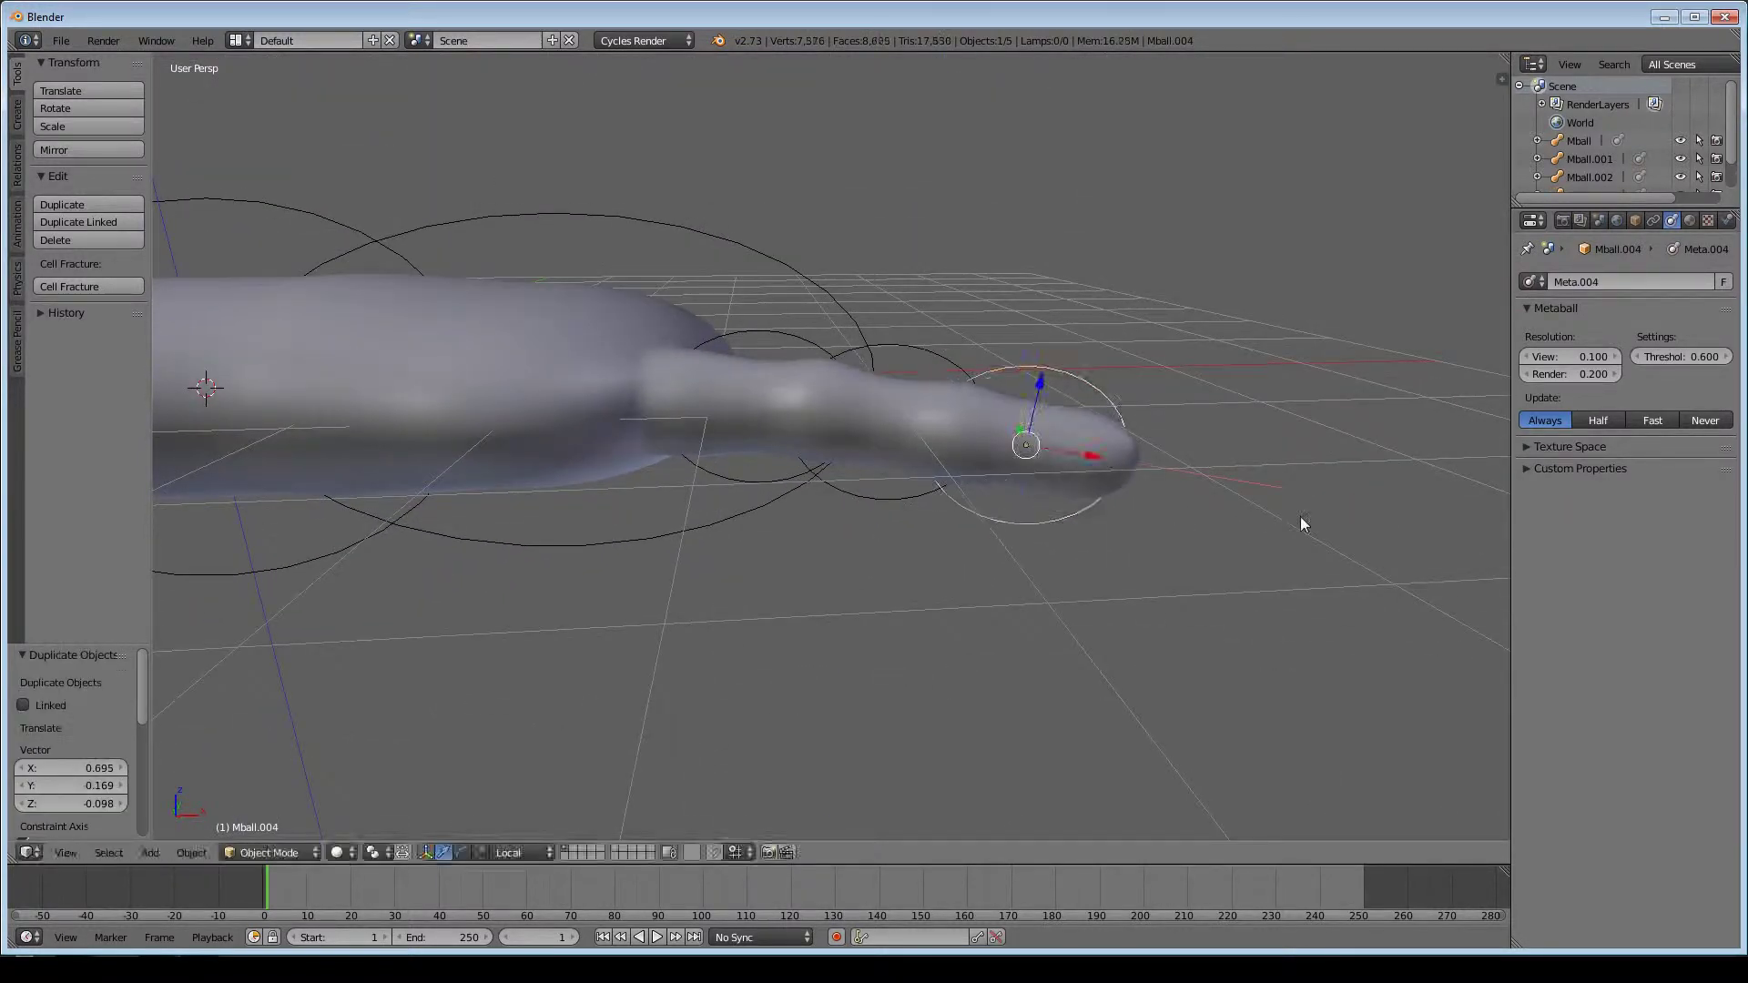
{"action": "key", "text": "s"}
{"action": "left_click", "coordinate": [1157, 484]}
{"action": "mouse_move", "coordinate": [1157, 484]}
{"action": "middle_mouse_down"}
{"action": "mouse_move", "coordinate": [1220, 639]}
{"action": "mouse_move", "coordinate": [1045, 461]}
{"action": "mouse_move", "coordinate": [753, 495]}
{"action": "middle_mouse_up"}
- Duplicate the whole finger beside the first as a slightly smaller second finger
{"action": "left_click", "coordinate": [1046, 461], "text": "shift"}
{"action": "key", "text": "KP_7"}
{"action": "key", "text": "shift+d"}
{"action": "left_click", "coordinate": [983, 351]}
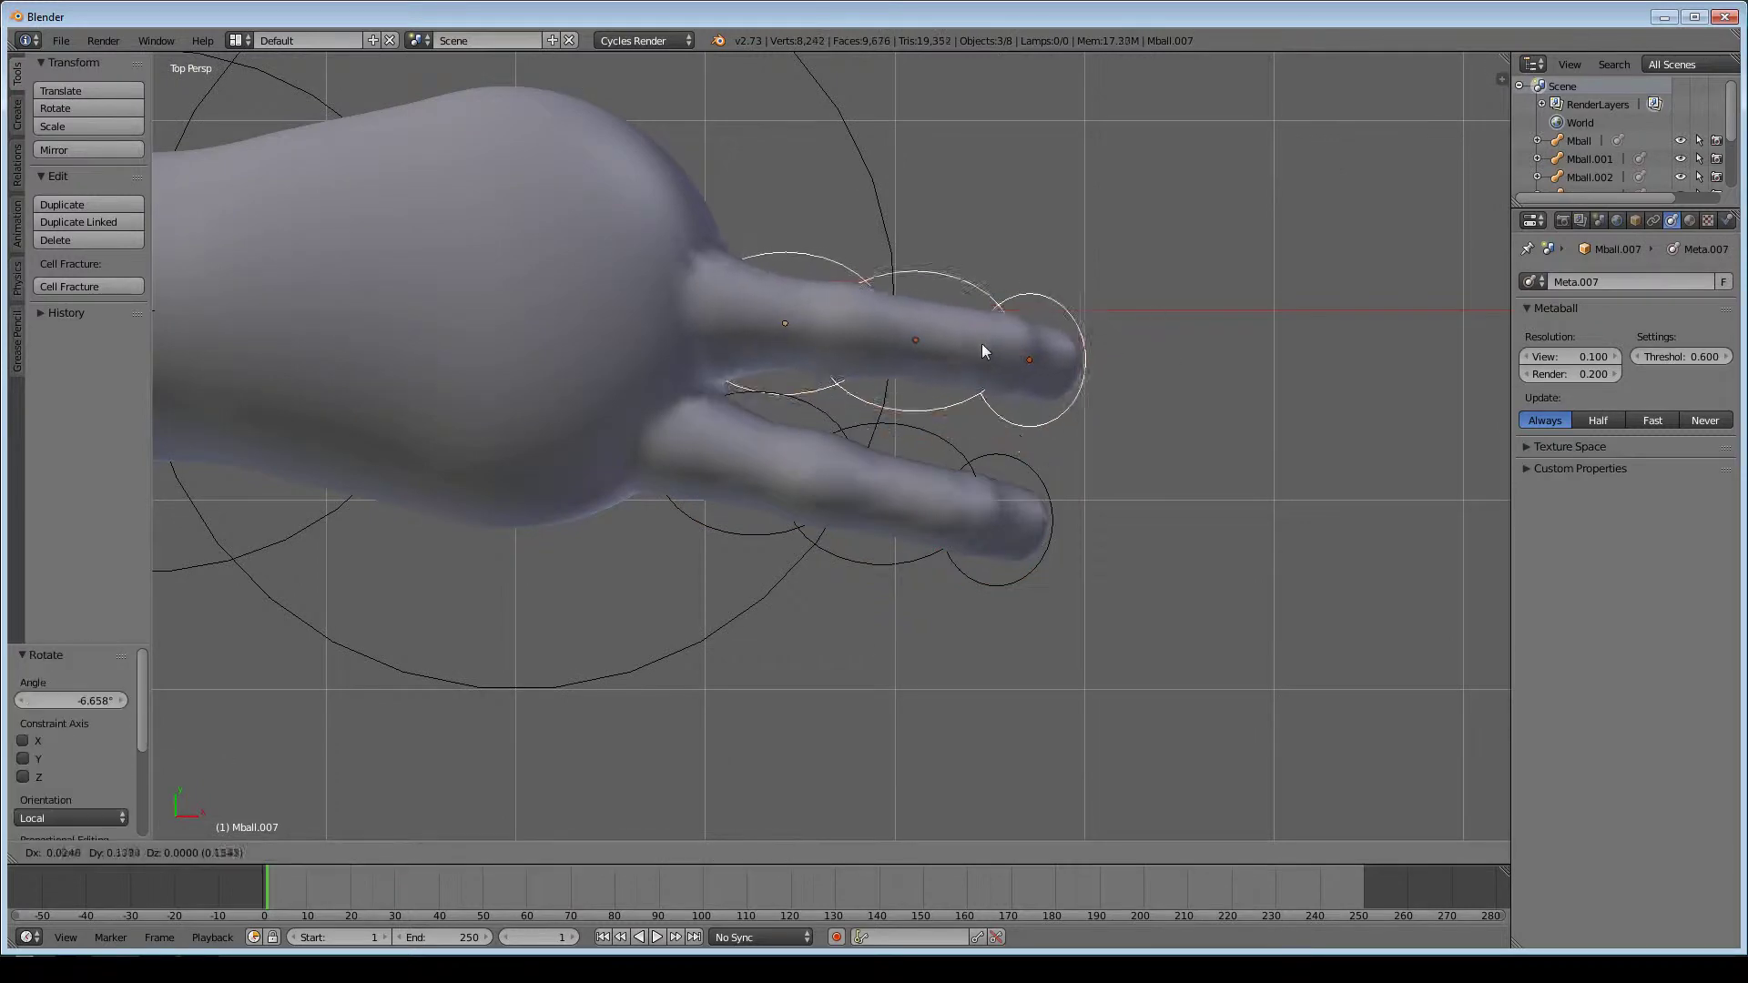
{"action": "key", "text": "s"}
{"action": "left_click", "coordinate": [1132, 371]}
{"action": "middle_click_drag", "start_coordinate": [1131, 370], "coordinate": [1214, 358]}
- Duplicate a third finger, moving it sideways along Y
{"action": "key", "text": "shift+d"}
{"action": "key", "text": "y"}
{"action": "left_click", "coordinate": [1062, 393]}
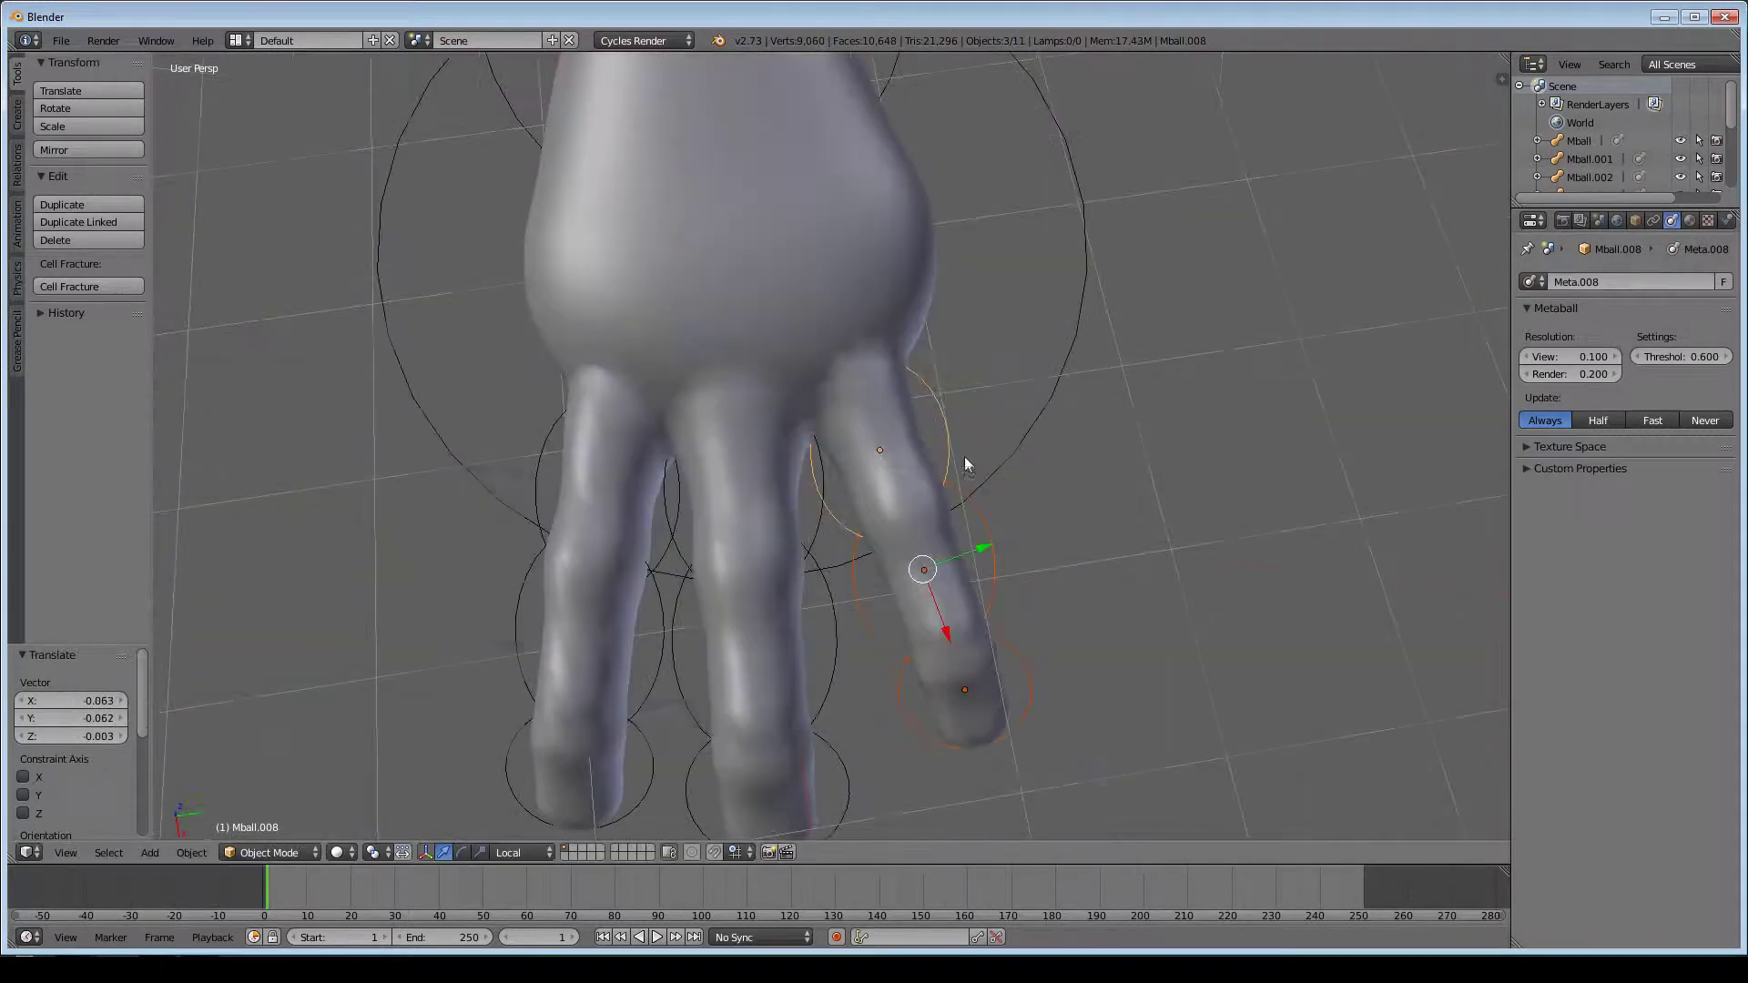
{"action": "middle_click_drag", "start_coordinate": [1062, 394], "coordinate": [998, 439]}
{"action": "mouse_move", "coordinate": [805, 385]}
{"action": "middle_mouse_down"}
{"action": "mouse_move", "coordinate": [953, 498]}
{"action": "mouse_move", "coordinate": [897, 426]}
{"action": "middle_mouse_up"}
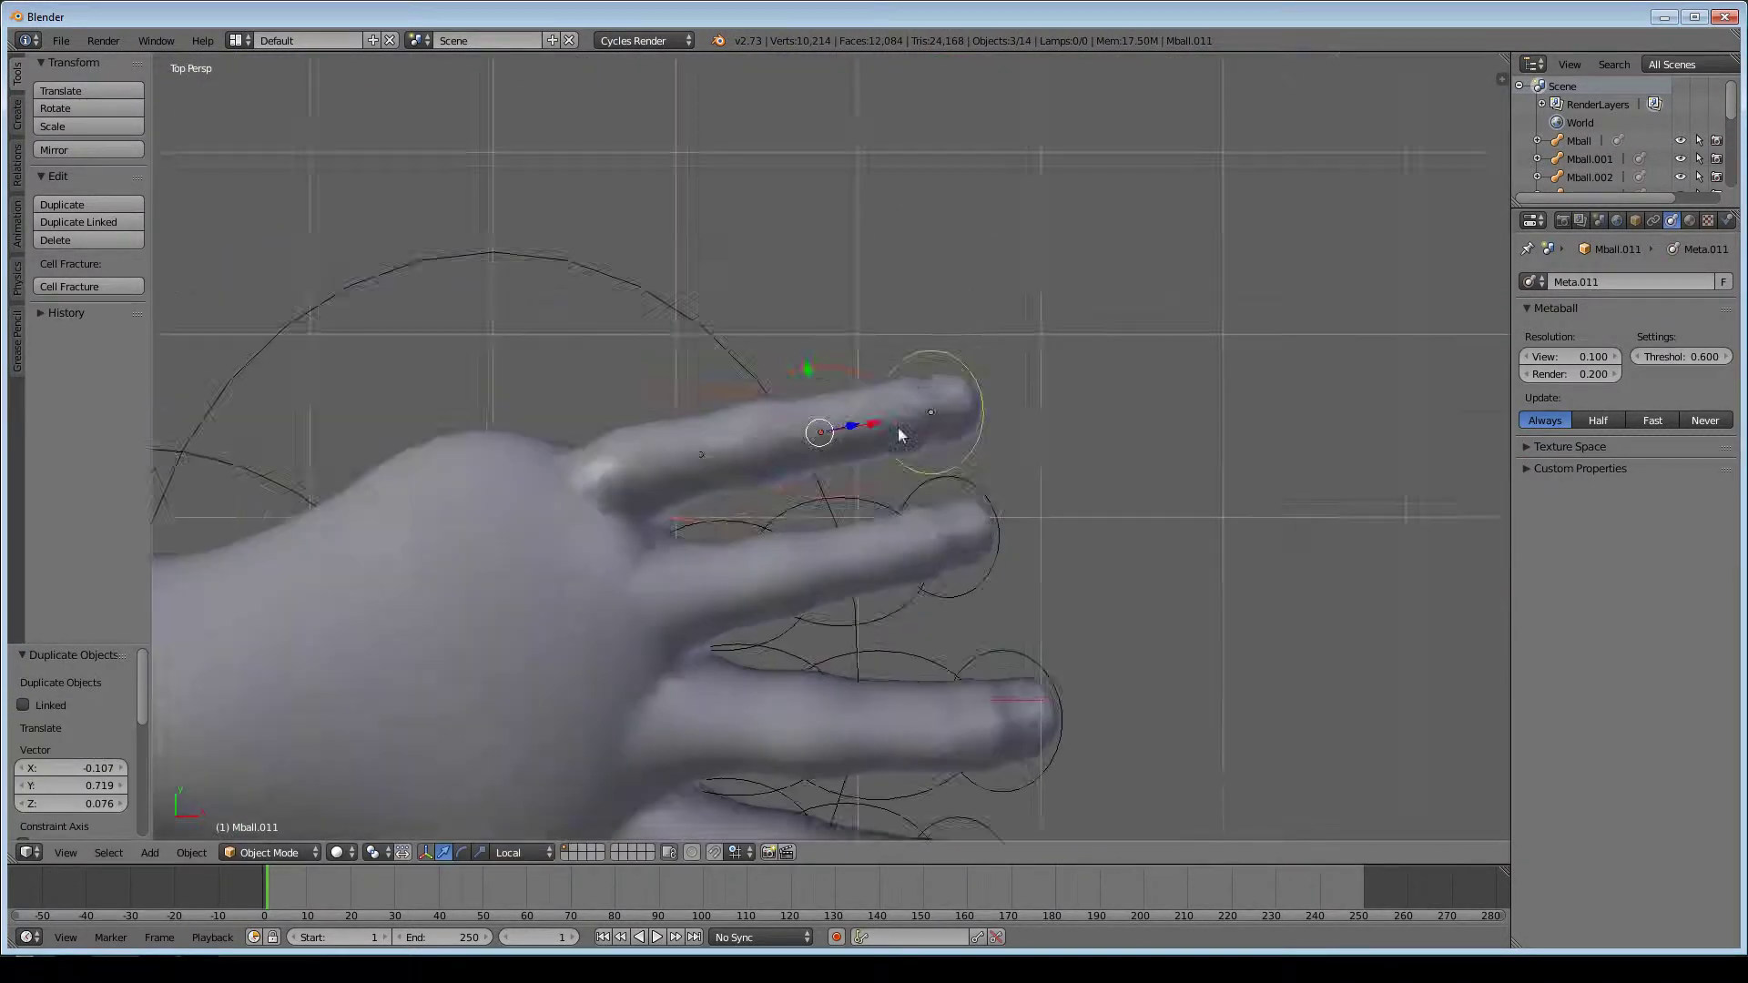
- Add the fourth finger and reposition the palm metaball
{"action": "key", "text": "shift+d"}
{"action": "left_click", "coordinate": [1123, 366]}
{"action": "mouse_move", "coordinate": [1123, 366]}
{"action": "middle_mouse_down"}
{"action": "mouse_move", "coordinate": [1036, 499]}
{"action": "mouse_move", "coordinate": [985, 458]}
{"action": "mouse_move", "coordinate": [1004, 510]}
{"action": "mouse_move", "coordinate": [844, 481]}
{"action": "middle_mouse_up"}
{"action": "right_click", "coordinate": [819, 601]}
{"action": "key", "text": "g"}
{"action": "left_click", "coordinate": [773, 670]}
{"action": "mouse_move", "coordinate": [773, 670]}
{"action": "middle_mouse_down"}
{"action": "mouse_move", "coordinate": [1215, 381]}
{"action": "mouse_move", "coordinate": [929, 578]}
{"action": "middle_mouse_up"}
- Create the thumb base: duplicate, scale and move along X, rotate on Y
{"action": "key", "text": "KP_7"}
{"action": "key", "text": "shift+d"}
{"action": "key", "text": "s"}
{"action": "key", "text": "x"}
{"action": "key", "text": "x"}
{"action": "left_click", "coordinate": [805, 681]}
{"action": "key", "text": "g"}
{"action": "key", "text": "x"}
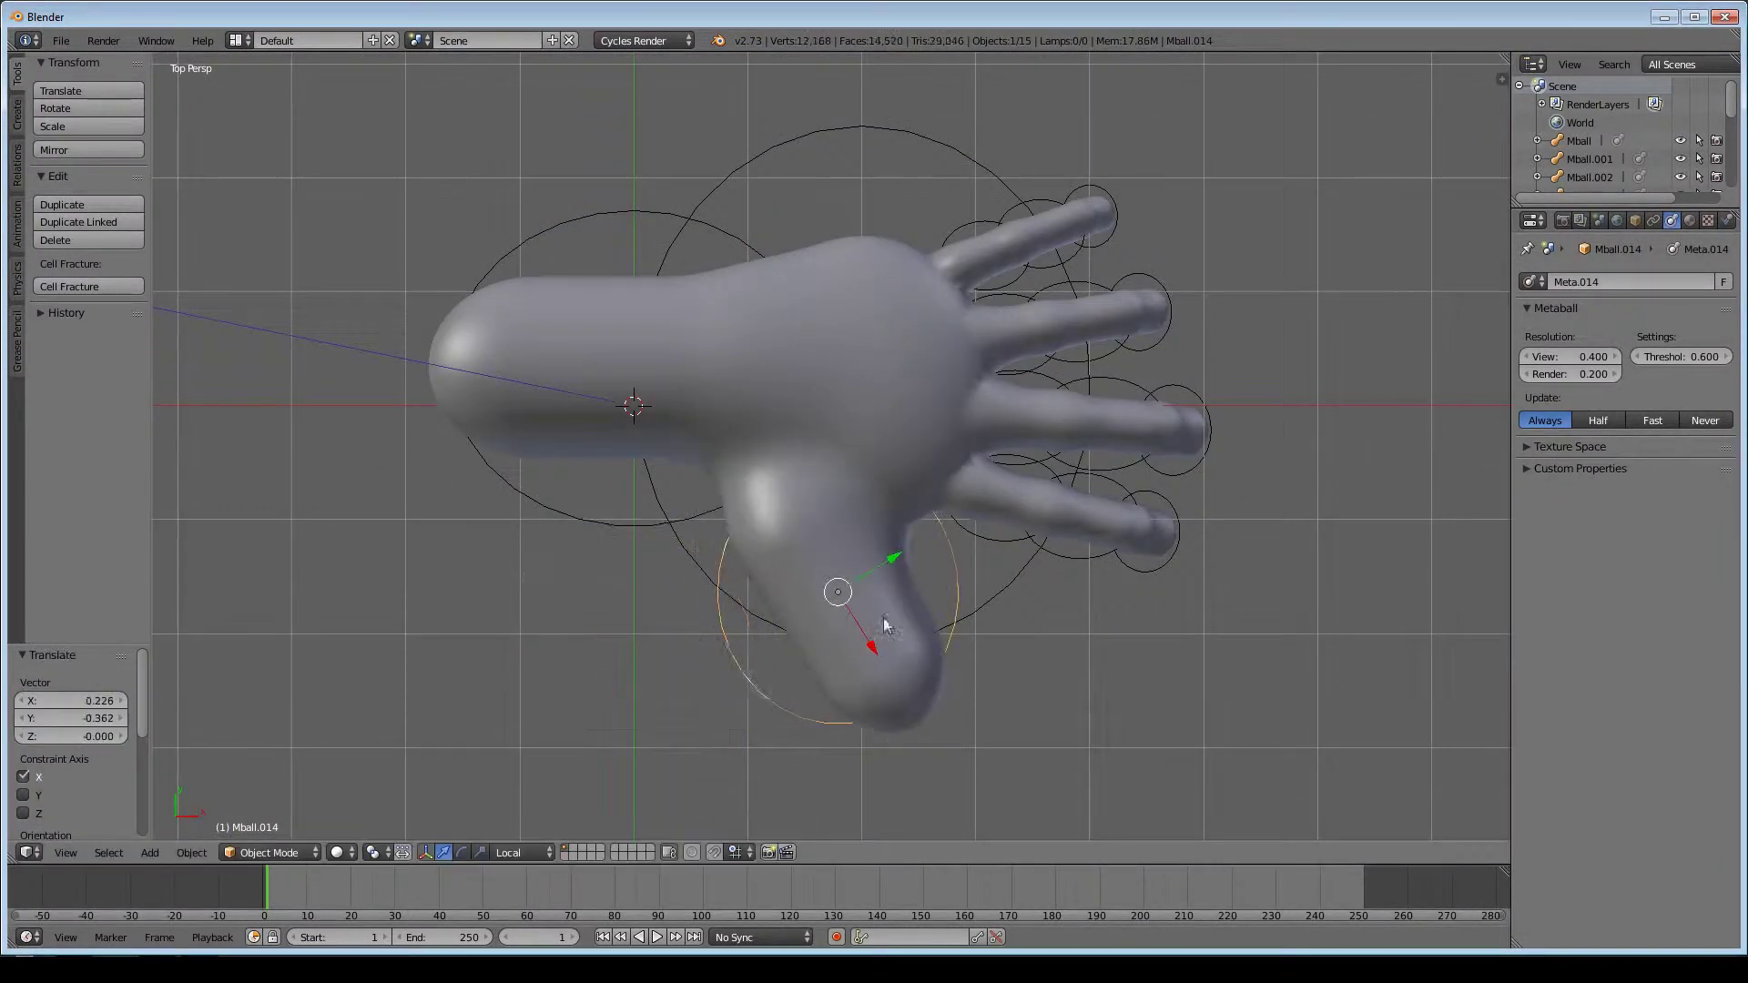
{"action": "left_click", "coordinate": [846, 619]}
{"action": "mouse_move", "coordinate": [847, 619]}
{"action": "middle_mouse_down"}
{"action": "mouse_move", "coordinate": [784, 440]}
{"action": "mouse_move", "coordinate": [1098, 514]}
{"action": "mouse_move", "coordinate": [969, 444]}
{"action": "mouse_move", "coordinate": [1000, 577]}
{"action": "mouse_move", "coordinate": [903, 594]}
{"action": "middle_mouse_up"}
{"action": "key", "text": "r"}
{"action": "key", "text": "y"}
{"action": "left_click", "coordinate": [1097, 515]}
- Duplicate a thumb tip piece and scale it excluding the Z axis
{"action": "key", "text": "shift+d"}
{"action": "left_click", "coordinate": [993, 651]}
{"action": "middle_click_drag", "start_coordinate": [991, 643], "coordinate": [916, 586]}
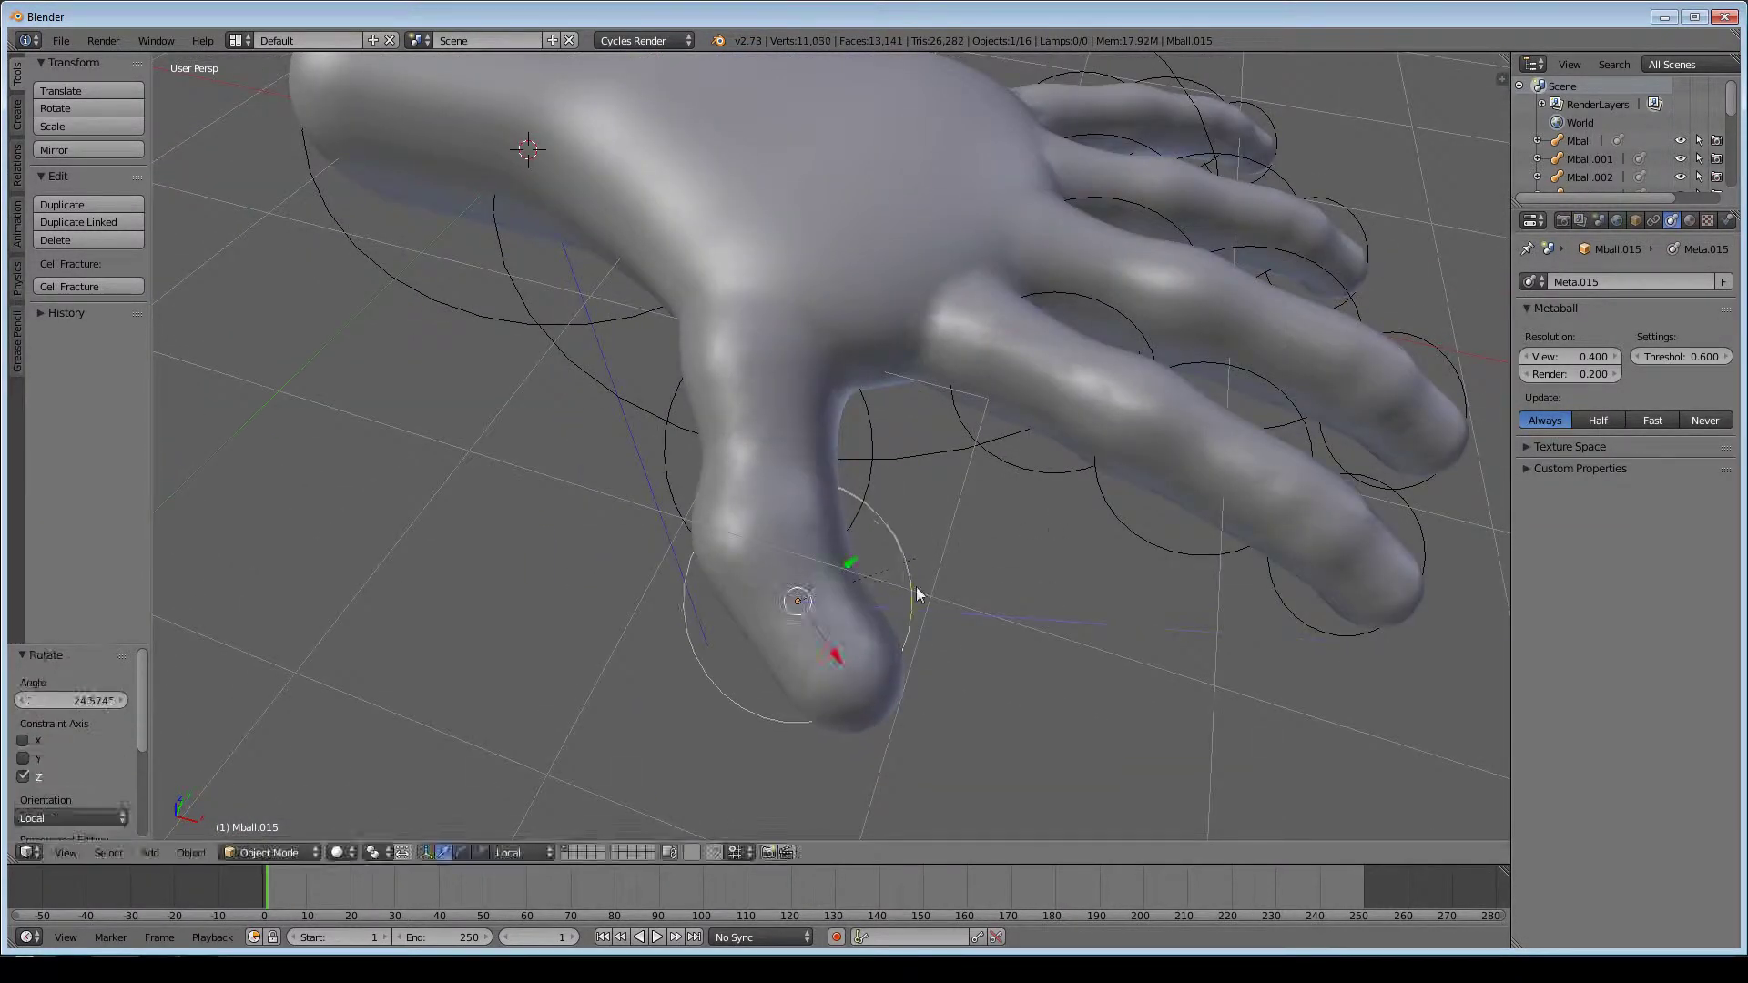
{"action": "key", "text": "s"}
{"action": "key", "text": "shift+z"}
{"action": "left_click", "coordinate": [1020, 597]}
{"action": "mouse_move", "coordinate": [1019, 598]}
{"action": "middle_mouse_down"}
{"action": "mouse_move", "coordinate": [997, 581]}
{"action": "mouse_move", "coordinate": [1074, 464]}
{"action": "mouse_move", "coordinate": [956, 554]}
{"action": "mouse_move", "coordinate": [1062, 488]}
{"action": "middle_mouse_up"}
- Rotate both thumb pieces, lower them along Z, and resize one finger segment
{"action": "key", "text": "r"}
{"action": "key", "text": "y"}
{"action": "right_click", "coordinate": [941, 387], "text": "shift"}
{"action": "key", "text": "g"}
{"action": "key", "text": "z"}
{"action": "left_click", "coordinate": [941, 387]}
{"action": "scroll", "coordinate": [910, 510], "scroll_direction": "down", "scroll_amount": 5}
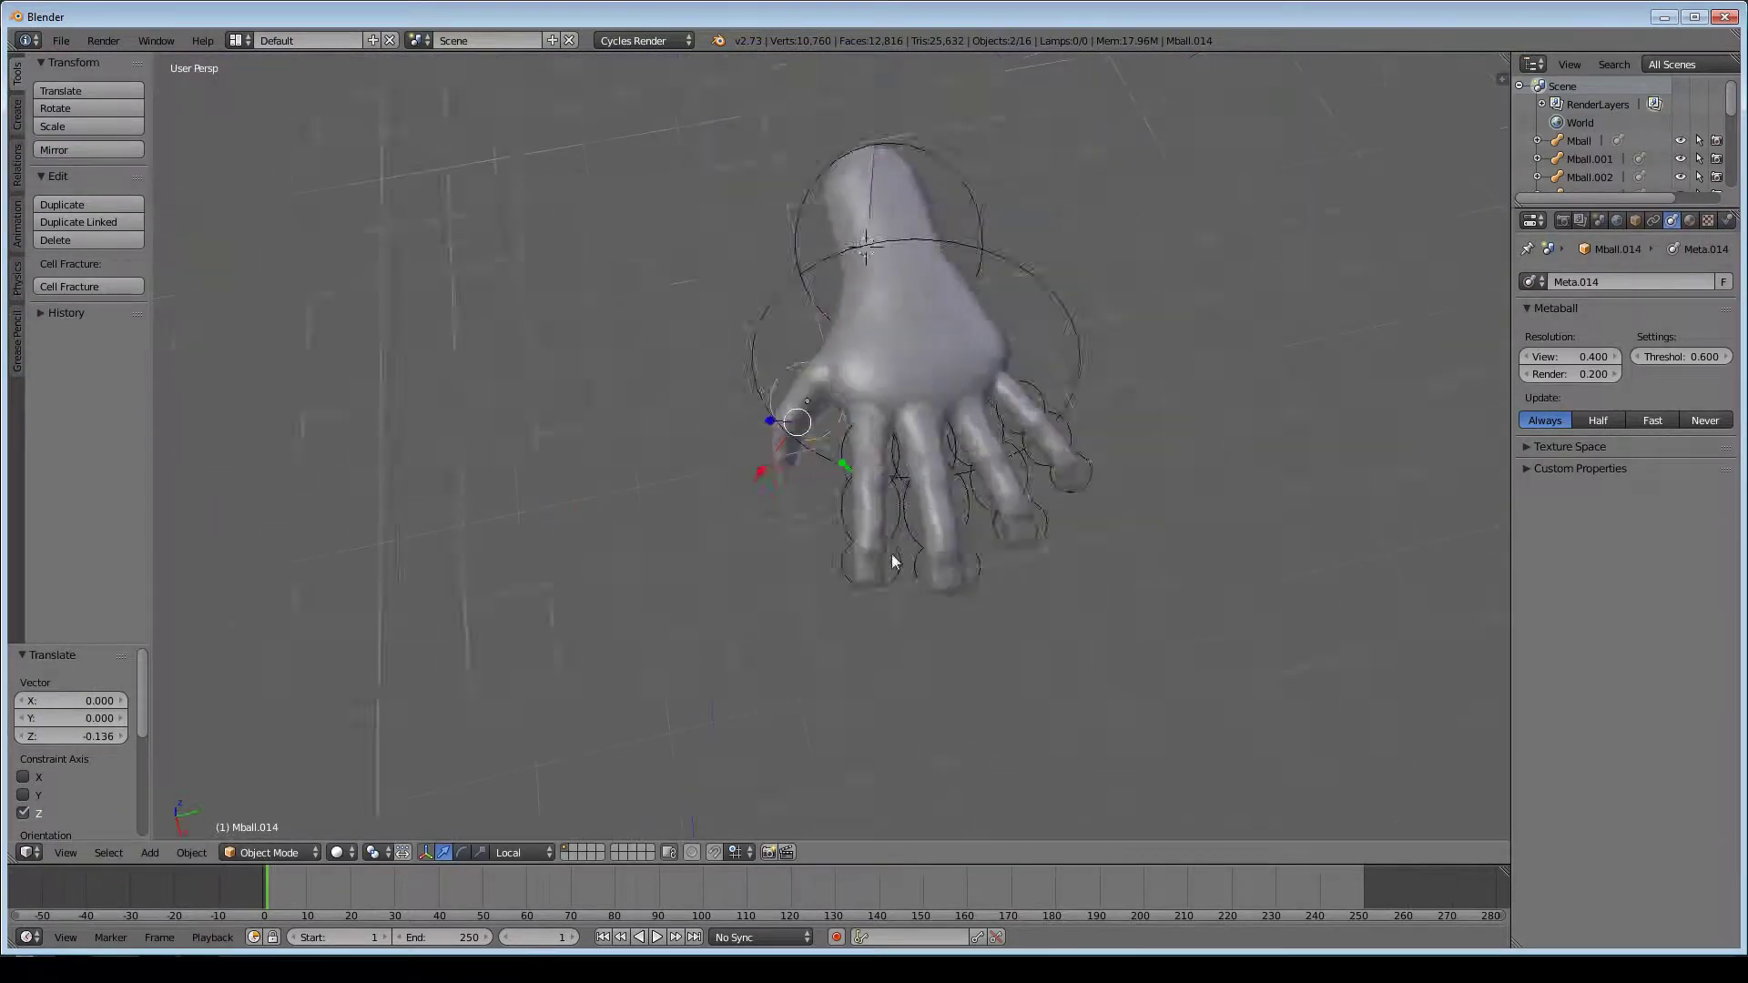
{"action": "scroll", "coordinate": [819, 473], "scroll_direction": "up", "scroll_amount": 4}
{"action": "mouse_move", "coordinate": [820, 473]}
{"action": "middle_mouse_down"}
{"action": "mouse_move", "coordinate": [875, 547]}
{"action": "mouse_move", "coordinate": [768, 319]}
{"action": "middle_mouse_up"}
{"action": "right_click", "coordinate": [810, 560], "text": "shift"}
{"action": "key", "text": "s"}
{"action": "left_click", "coordinate": [810, 560]}
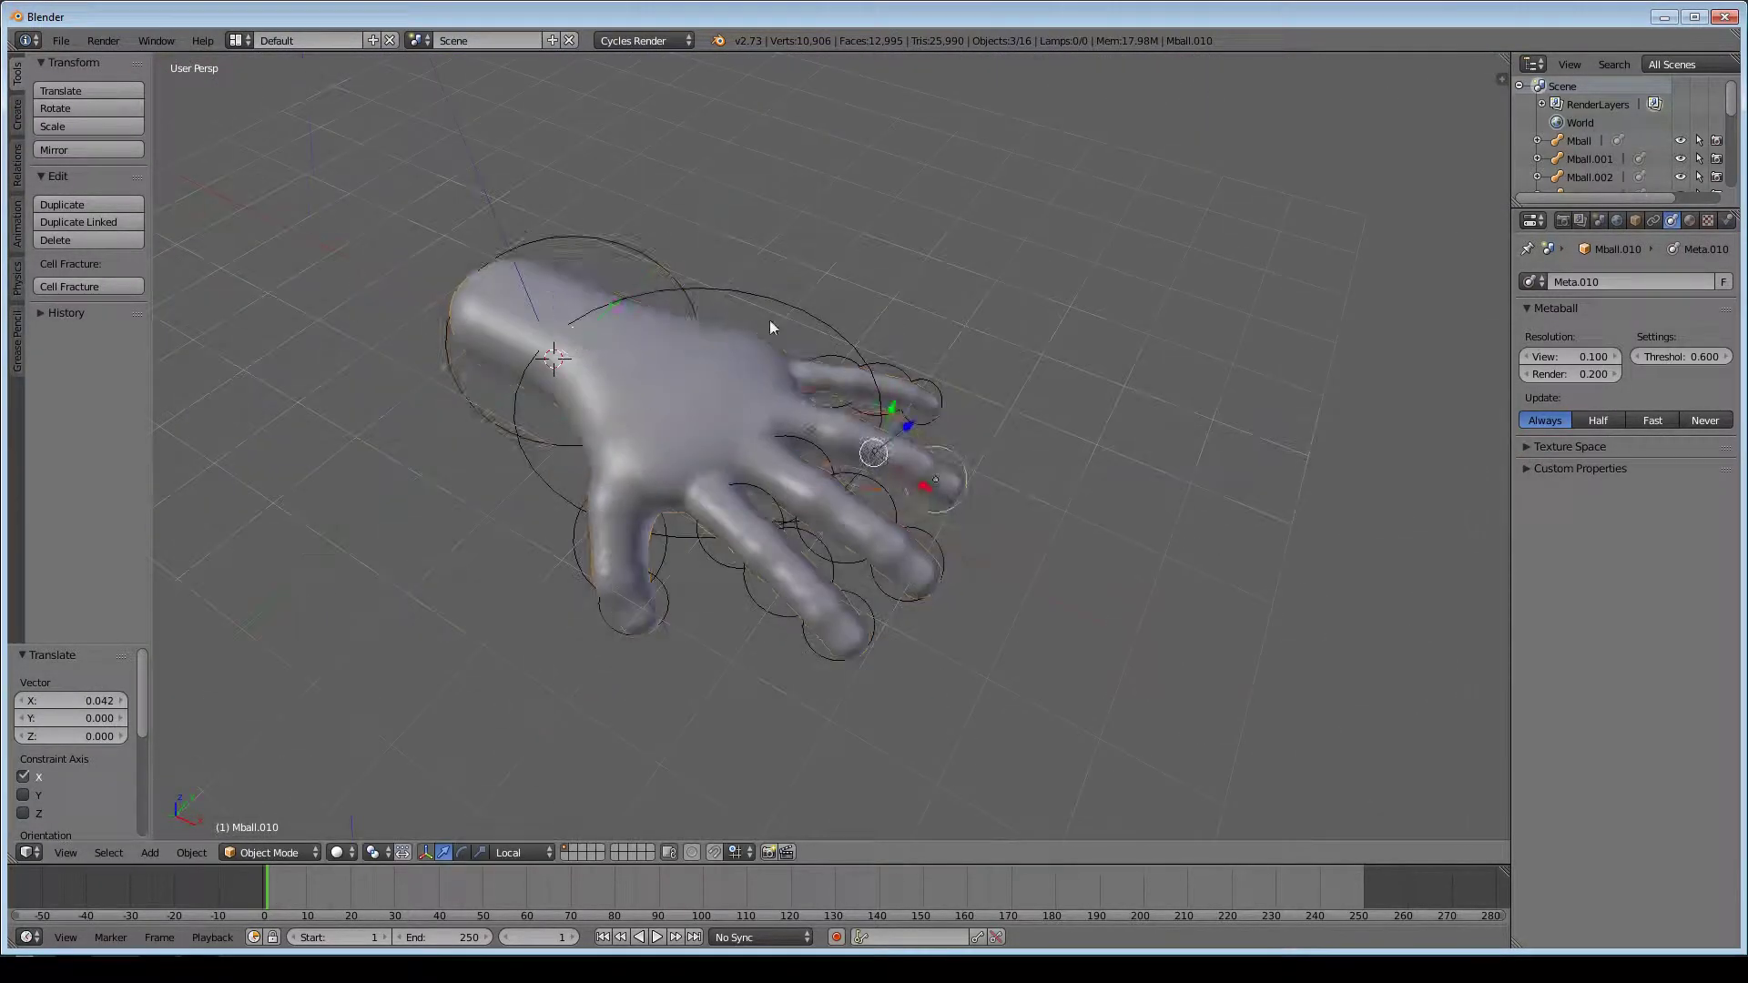
- Convert all metaballs into one mesh with Alt+C and enter Sculpt Mode
{"action": "key", "text": "a"}
{"action": "key", "text": "alt+c"}
{"action": "left_click", "coordinate": [807, 446]}
{"action": "left_click", "coordinate": [269, 852]}
- Enable Dyntopo and carve the fingernail outline with a full-strength carving brush
{"action": "left_click", "coordinate": [273, 792]}
{"action": "middle_click_drag", "start_coordinate": [273, 791], "coordinate": [682, 649]}
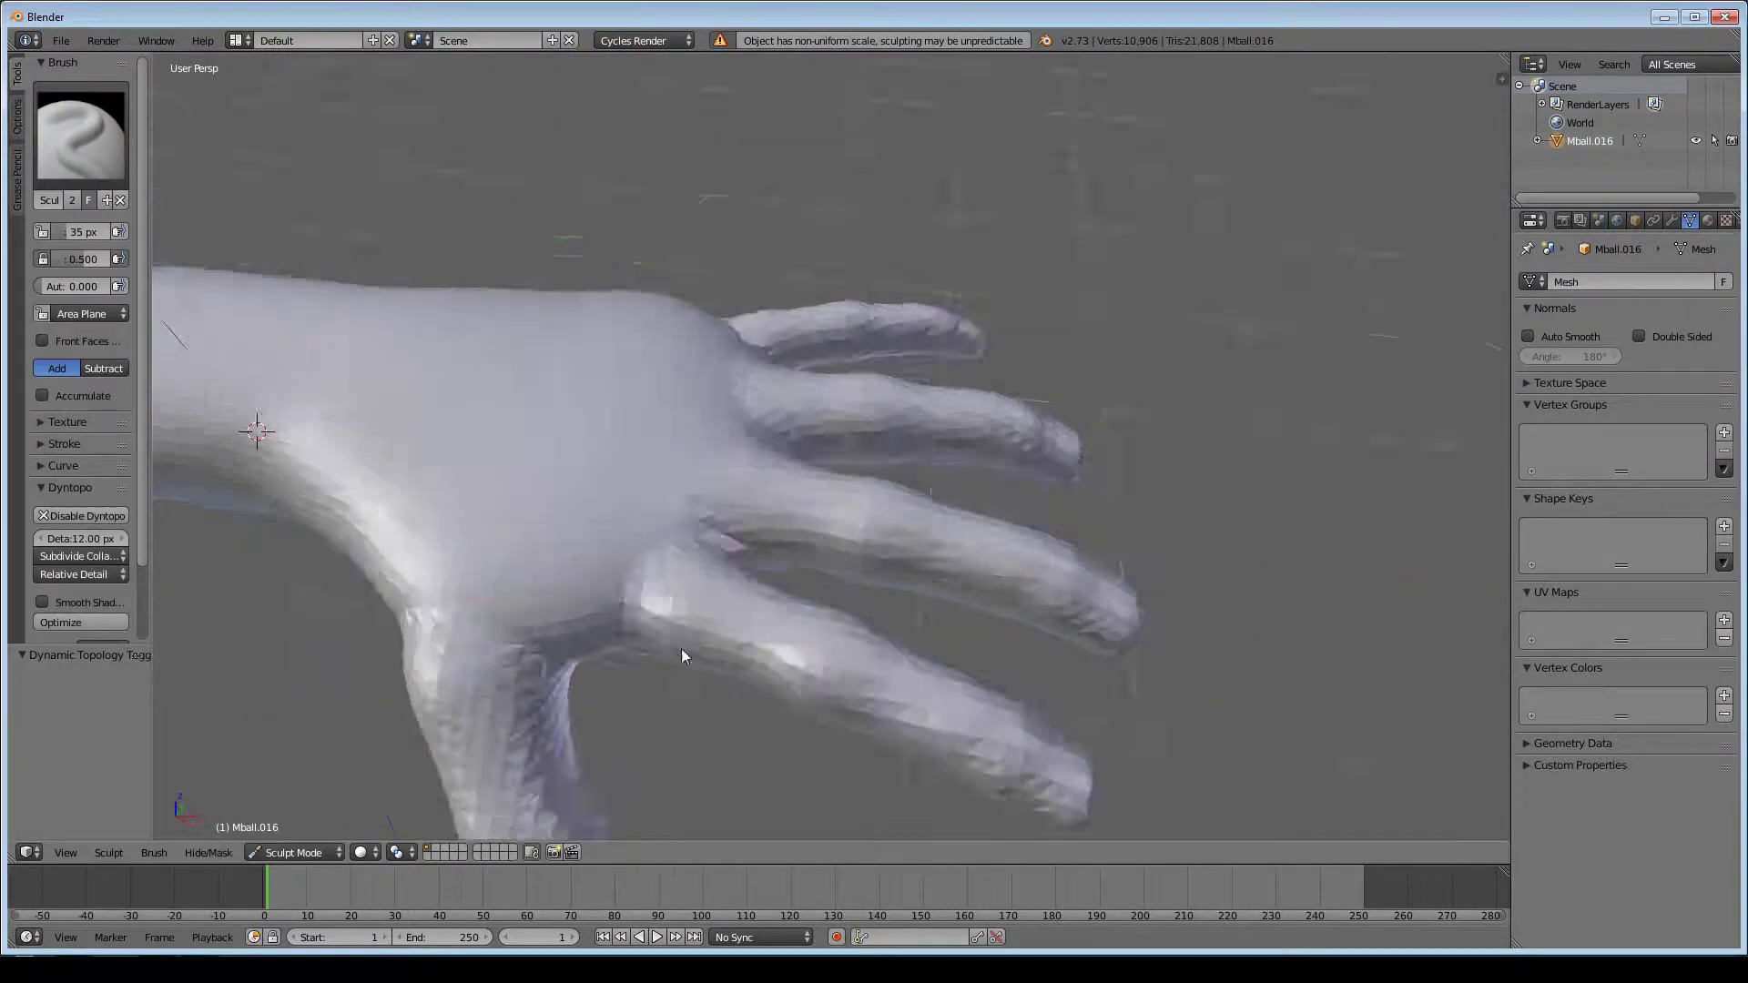
{"action": "key", "text": "ctrl+d"}
{"action": "key", "text": "f"}
{"action": "scroll", "coordinate": [855, 574], "scroll_direction": "up", "scroll_amount": 4}
{"action": "scroll", "coordinate": [765, 613], "scroll_direction": "up", "scroll_amount": 3}
{"action": "key", "text": "shift+f"}
{"action": "mouse_move", "coordinate": [736, 572]}
{"action": "left_mouse_down"}
{"action": "mouse_move", "coordinate": [709, 466]}
{"action": "mouse_move", "coordinate": [936, 597]}
{"action": "left_mouse_up"}
- Deepen the nail groove, then enlarge the brush radius
{"action": "mouse_move", "coordinate": [936, 596]}
{"action": "middle_mouse_down"}
{"action": "mouse_move", "coordinate": [844, 609]}
{"action": "mouse_move", "coordinate": [1066, 417]}
{"action": "mouse_move", "coordinate": [687, 637]}
{"action": "middle_mouse_up"}
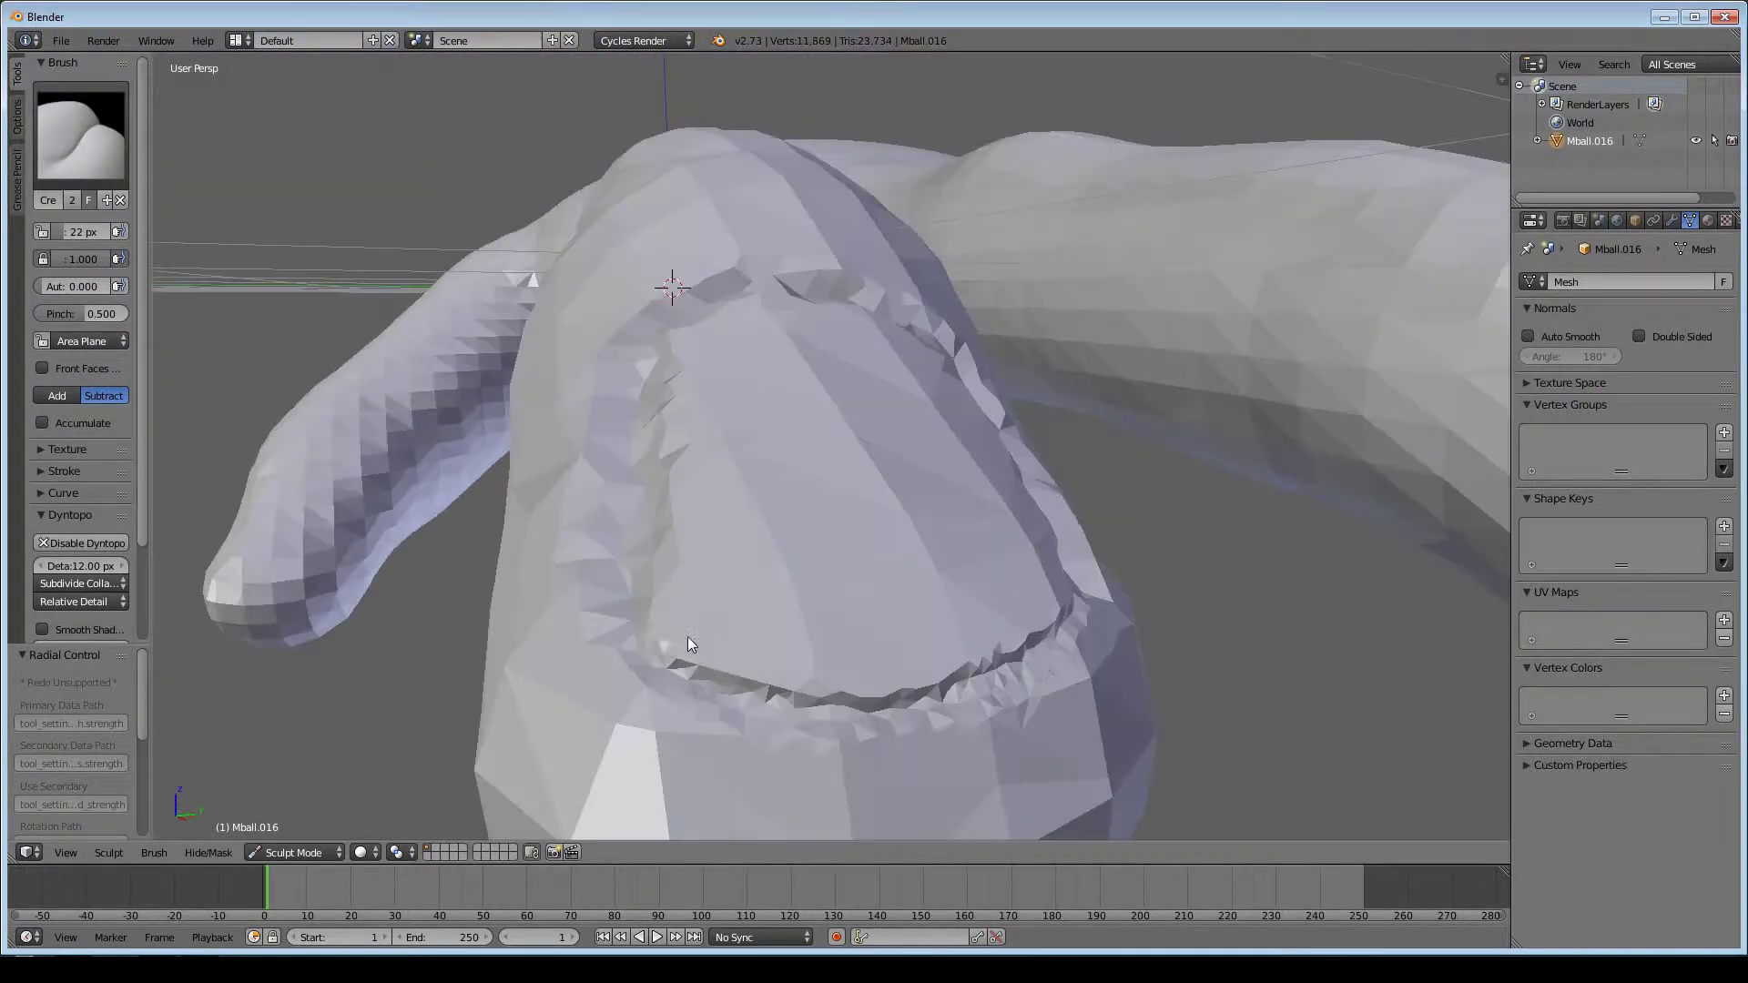
{"action": "left_click_drag", "start_coordinate": [687, 636], "coordinate": [1049, 614]}
{"action": "mouse_move", "coordinate": [1049, 614]}
{"action": "middle_mouse_down"}
{"action": "mouse_move", "coordinate": [676, 445]}
{"action": "mouse_move", "coordinate": [944, 588]}
{"action": "middle_mouse_up"}
{"action": "key", "text": "f"}
{"action": "left_click", "coordinate": [729, 473]}
{"action": "scroll", "coordinate": [944, 594], "scroll_direction": "up", "scroll_amount": 3}
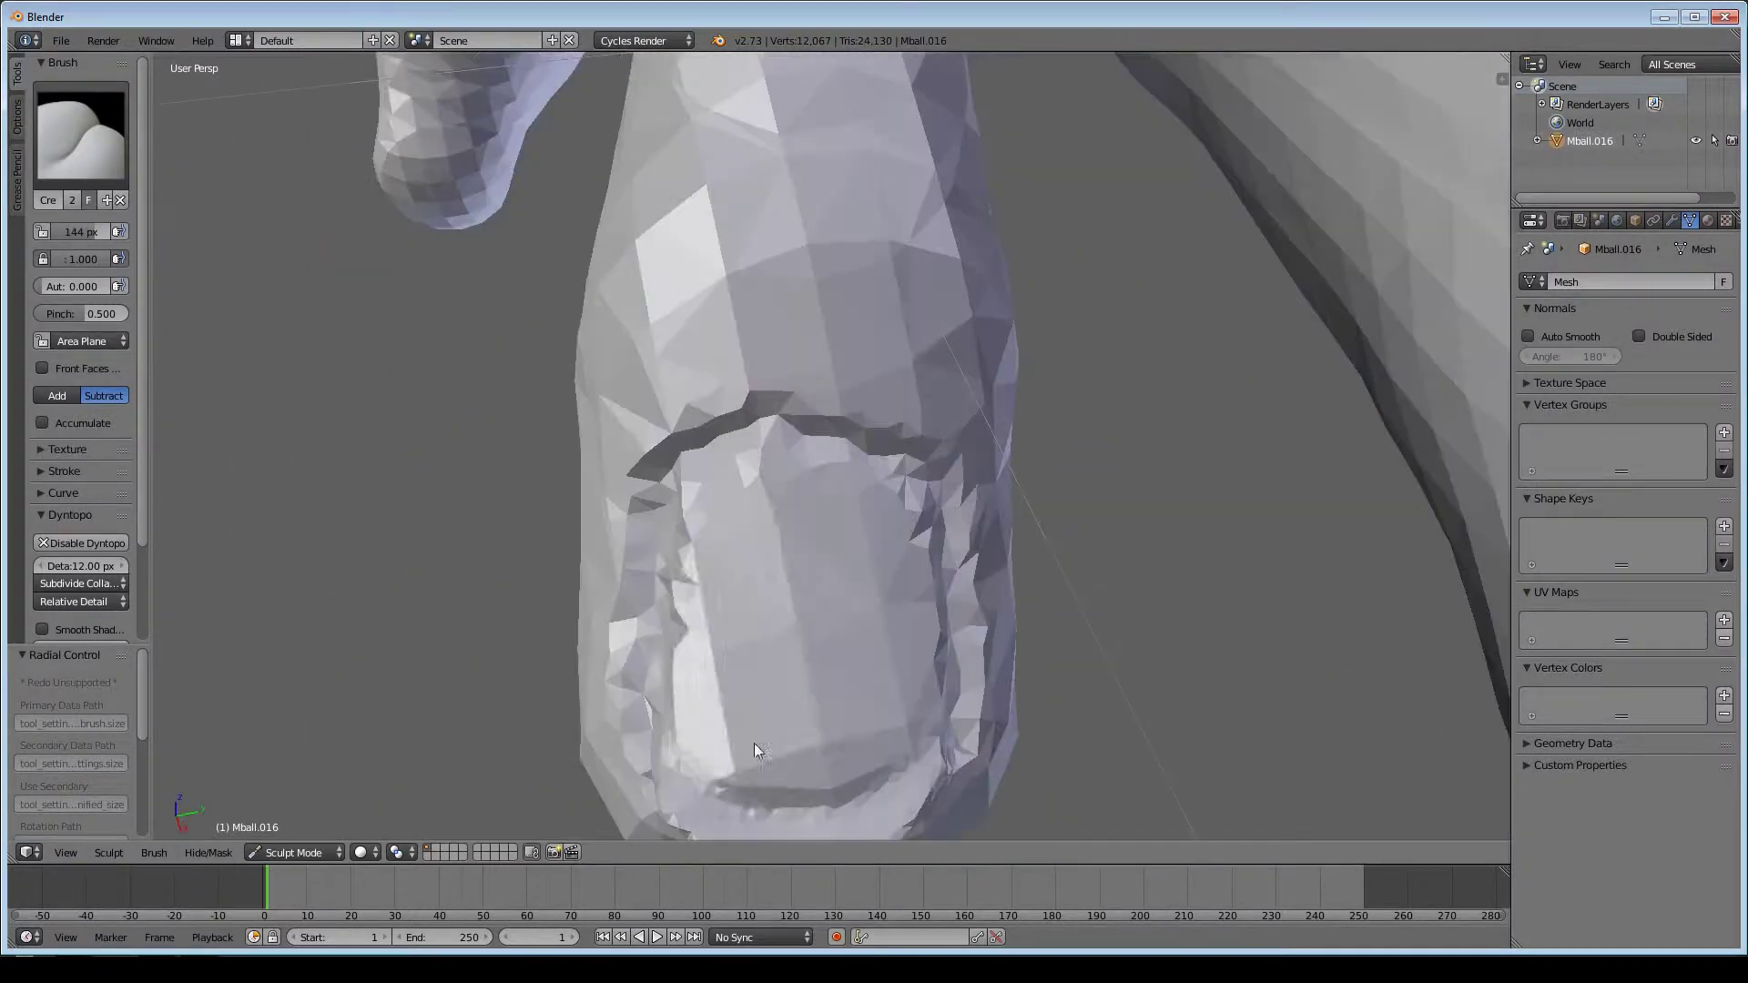
{"action": "key", "text": "f"}
{"action": "left_click", "coordinate": [847, 695]}
{"action": "scroll", "coordinate": [846, 695], "scroll_direction": "up", "scroll_amount": 5}
{"action": "scroll", "coordinate": [746, 652], "scroll_direction": "down", "scroll_amount": 5}
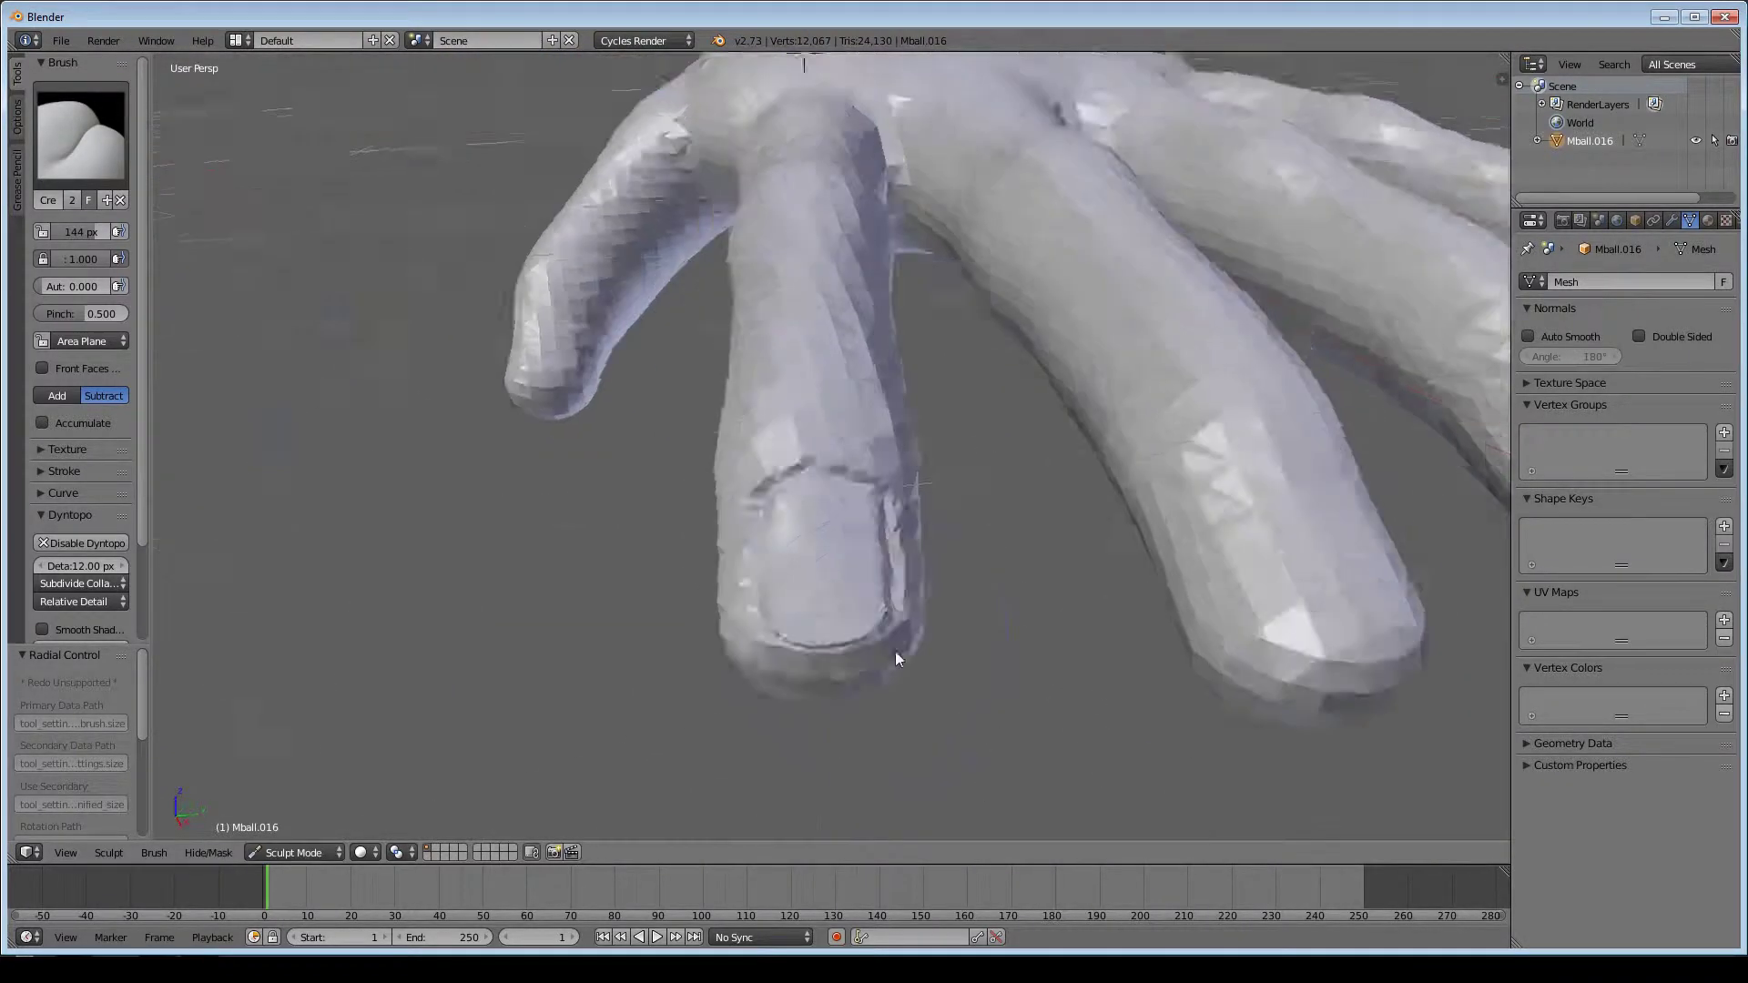
- Lower the brush strength and switch to the Clay brush for palm shaping
{"action": "middle_click_drag", "start_coordinate": [894, 652], "coordinate": [788, 692]}
{"action": "scroll", "coordinate": [789, 692], "scroll_direction": "up", "scroll_amount": 3}
{"action": "key", "text": "shift+f"}
{"action": "left_click", "coordinate": [860, 439]}
{"action": "mouse_move", "coordinate": [860, 439]}
{"action": "middle_mouse_down"}
{"action": "mouse_move", "coordinate": [1092, 377]}
{"action": "mouse_move", "coordinate": [1265, 565]}
{"action": "mouse_move", "coordinate": [1381, 611]}
{"action": "mouse_move", "coordinate": [929, 446]}
{"action": "mouse_move", "coordinate": [806, 519]}
{"action": "mouse_move", "coordinate": [718, 500]}
{"action": "mouse_move", "coordinate": [801, 378]}
{"action": "mouse_move", "coordinate": [867, 604]}
{"action": "mouse_move", "coordinate": [710, 491]}
{"action": "mouse_move", "coordinate": [774, 703]}
{"action": "mouse_move", "coordinate": [858, 525]}
{"action": "middle_mouse_up"}
{"action": "scroll", "coordinate": [1266, 564], "scroll_direction": "down", "scroll_amount": 4}
{"action": "key", "text": "c"}
{"action": "scroll", "coordinate": [801, 377], "scroll_direction": "up", "scroll_amount": 2}
- Save the sculpt as hand.blend
{"action": "left_click", "coordinate": [61, 40]}
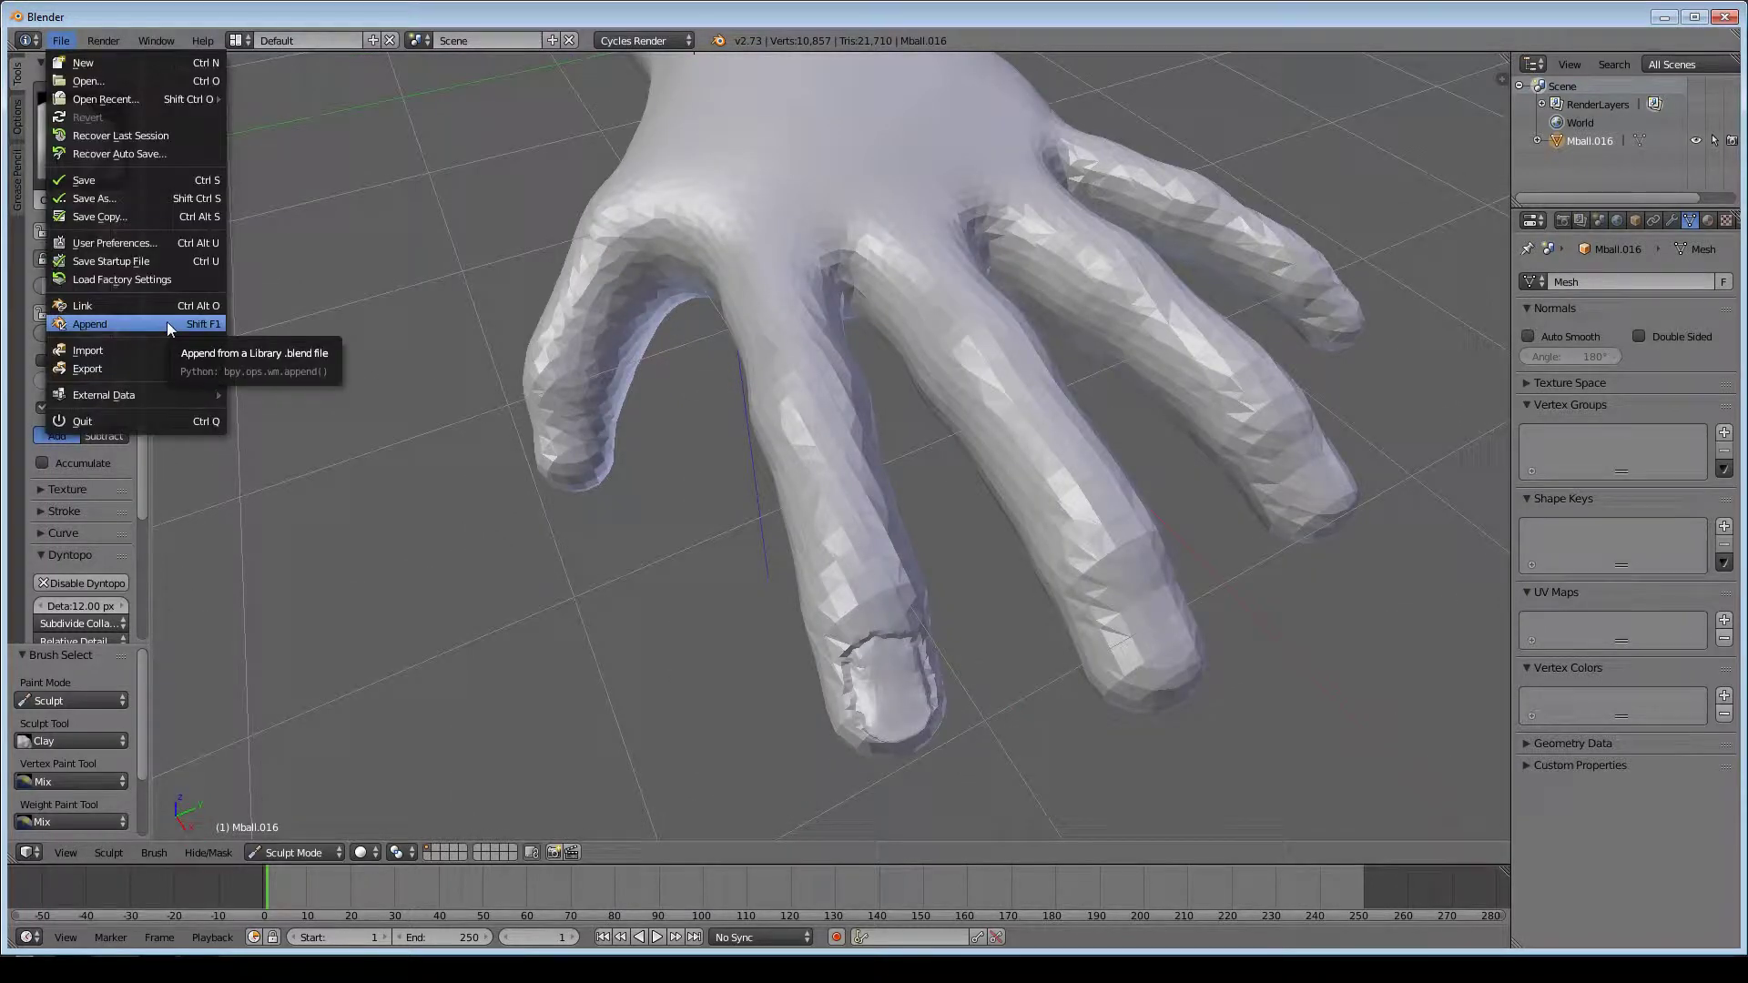
{"action": "left_click", "coordinate": [154, 193]}
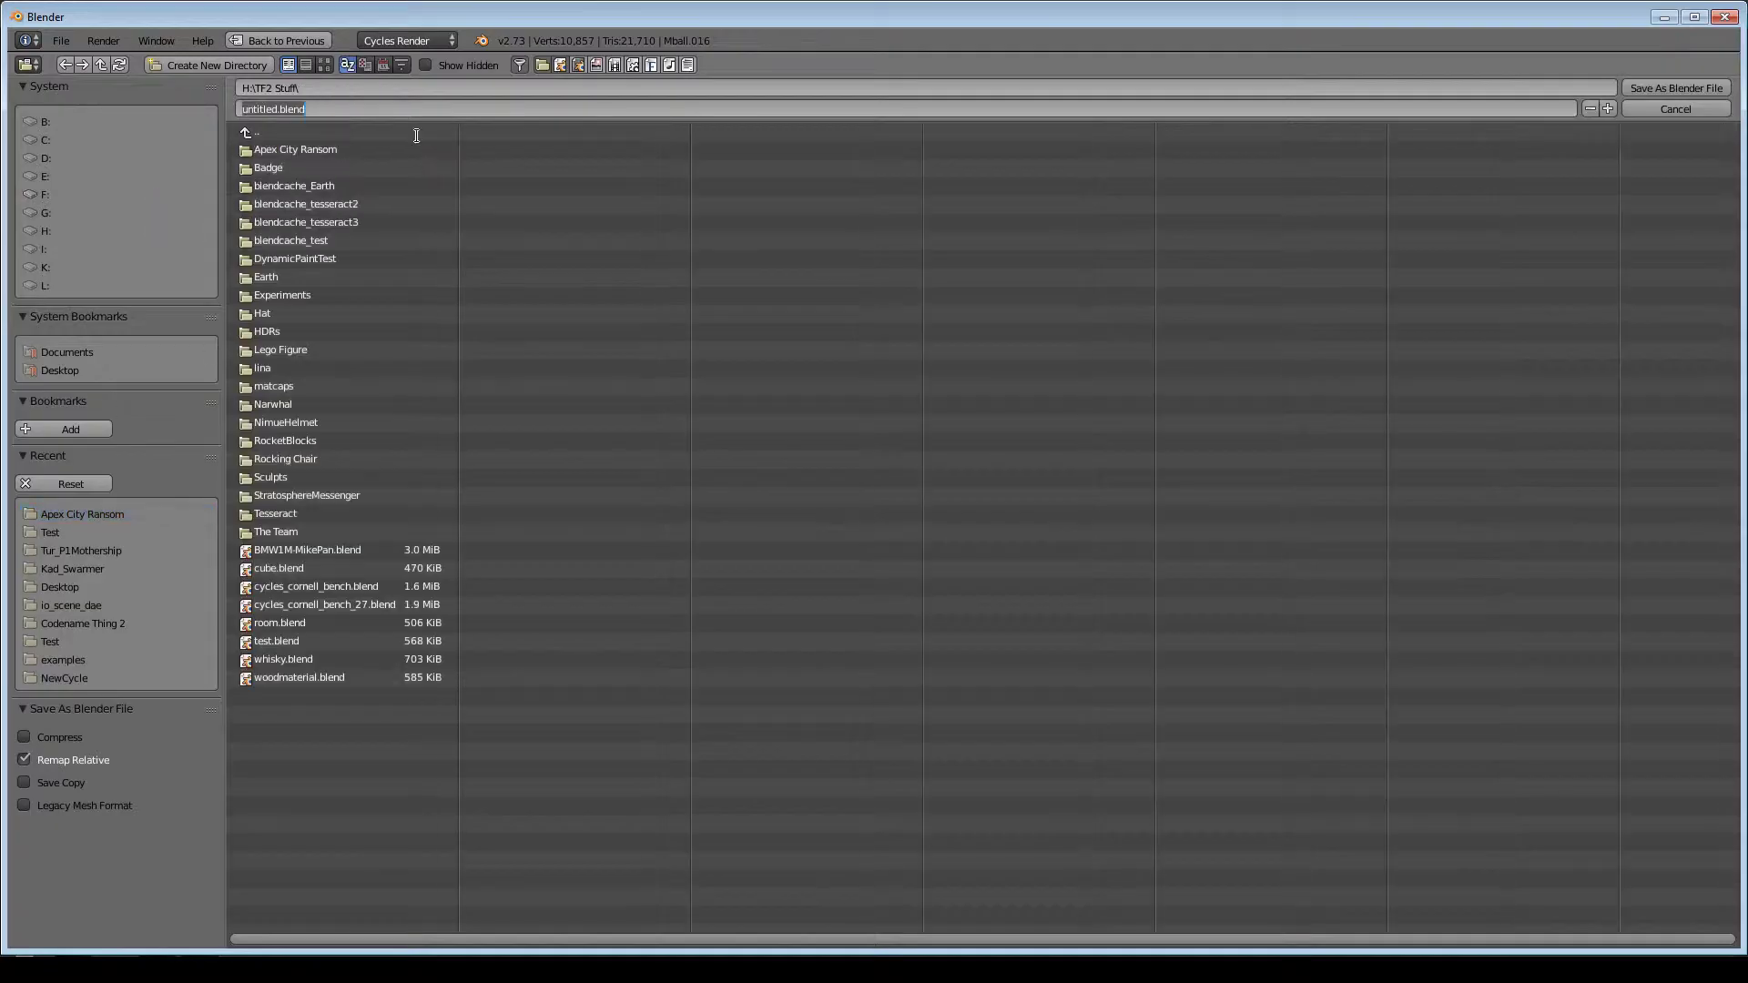
{"action": "key", "text": "alt+F4"}
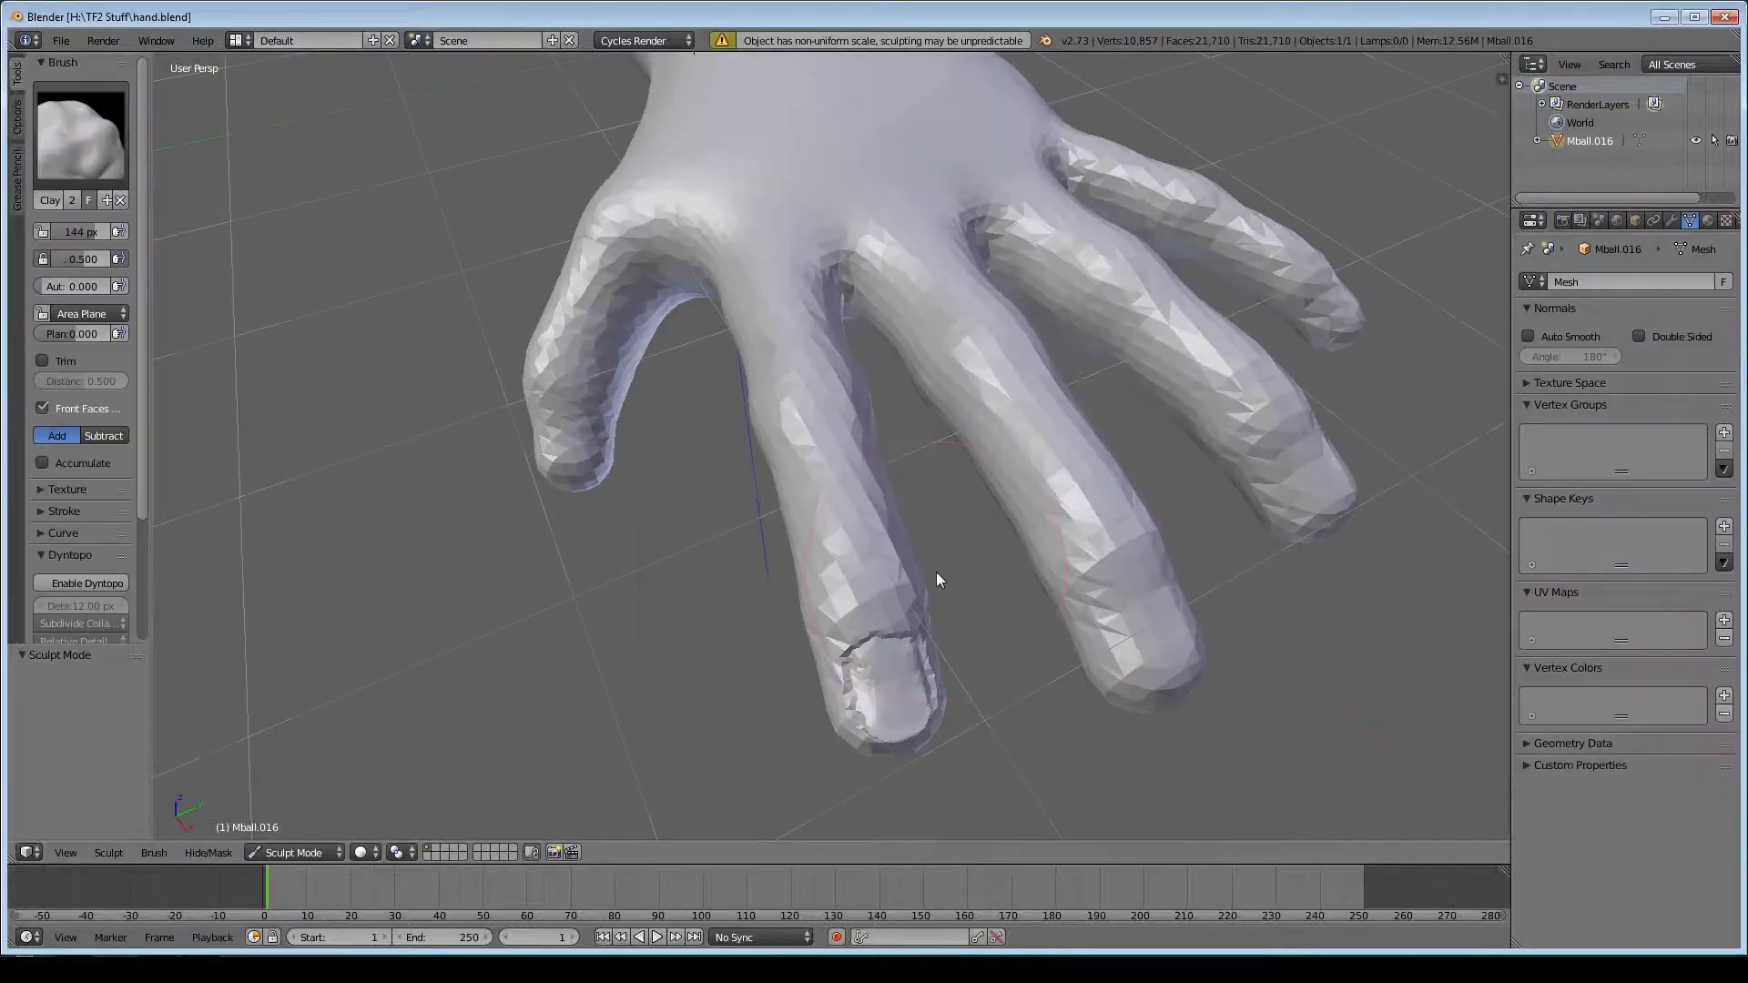
- Turn on dynamic detail and try the flattening and Pinch brushes around the fingertip
{"action": "middle_click_drag", "start_coordinate": [936, 572], "coordinate": [865, 545]}
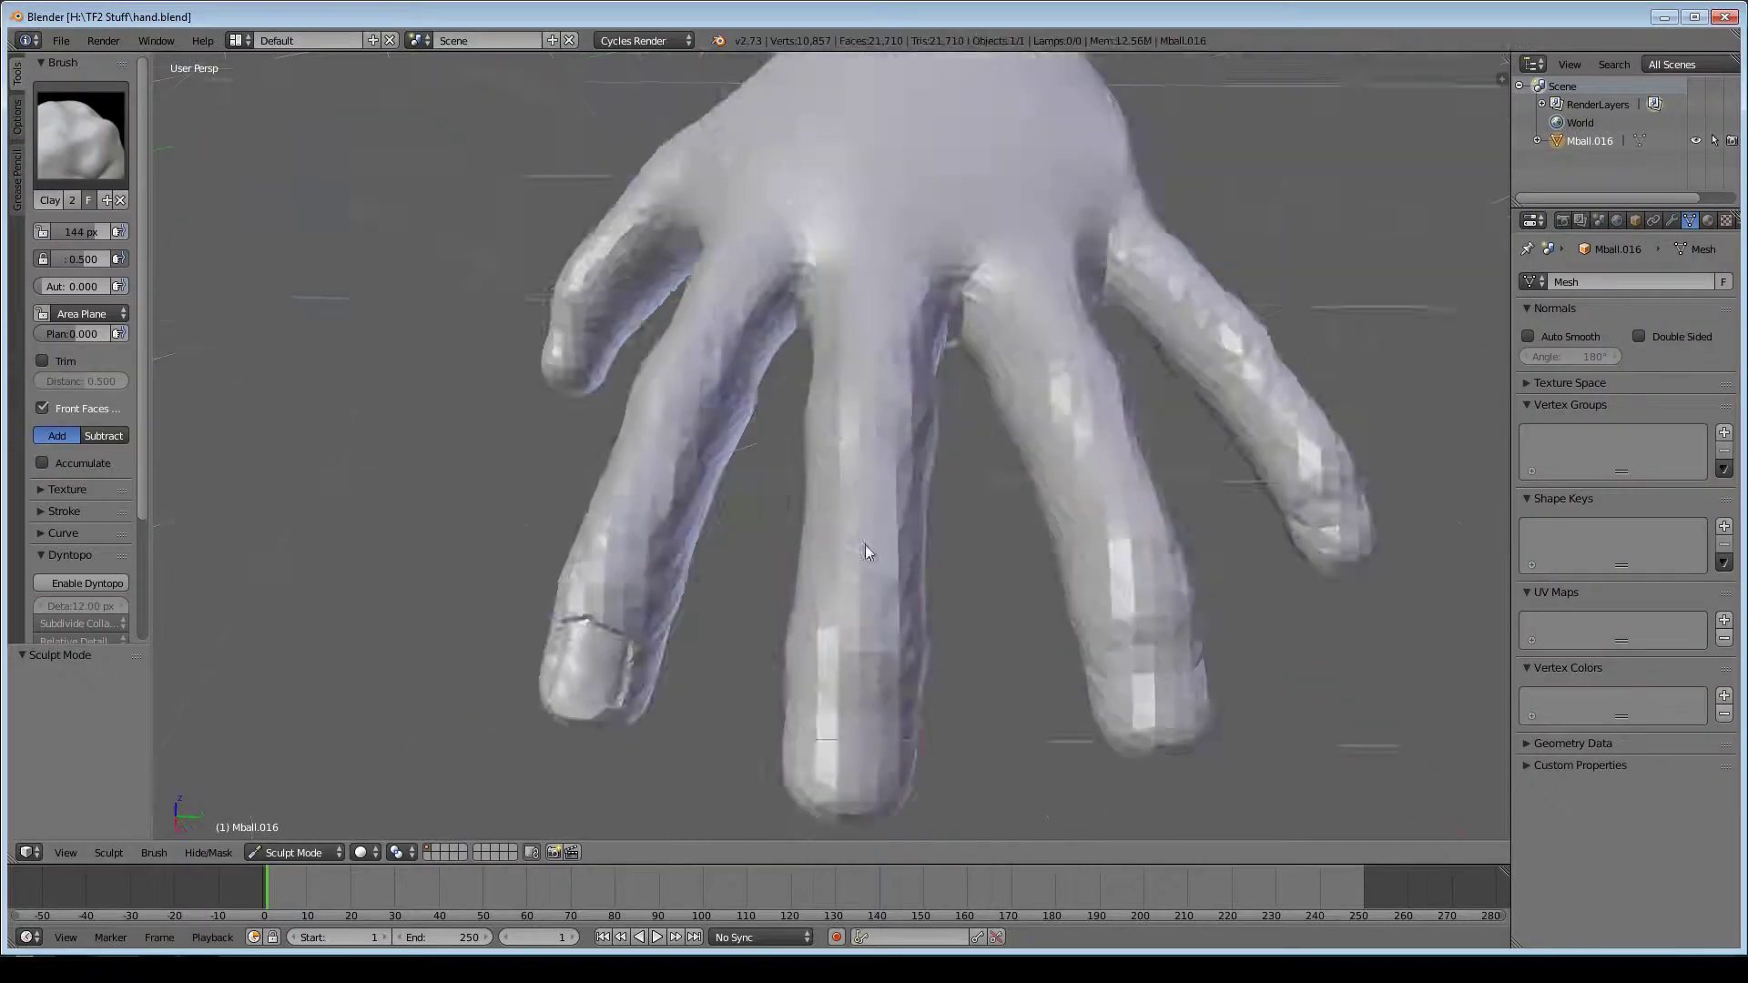
{"action": "scroll", "coordinate": [858, 384], "scroll_direction": "up", "scroll_amount": 4}
{"action": "scroll", "coordinate": [798, 413], "scroll_direction": "up", "scroll_amount": 2}
{"action": "mouse_move", "coordinate": [798, 413]}
{"action": "middle_mouse_down"}
{"action": "mouse_move", "coordinate": [763, 459]}
{"action": "mouse_move", "coordinate": [932, 333]}
{"action": "middle_mouse_up"}
{"action": "key", "text": "shift+t"}
{"action": "key", "text": "ctrl+d"}
{"action": "scroll", "coordinate": [931, 334], "scroll_direction": "down", "scroll_amount": 3}
{"action": "middle_click_drag", "start_coordinate": [784, 284], "coordinate": [919, 394]}
{"action": "key", "text": "f"}
{"action": "left_click", "coordinate": [920, 394]}
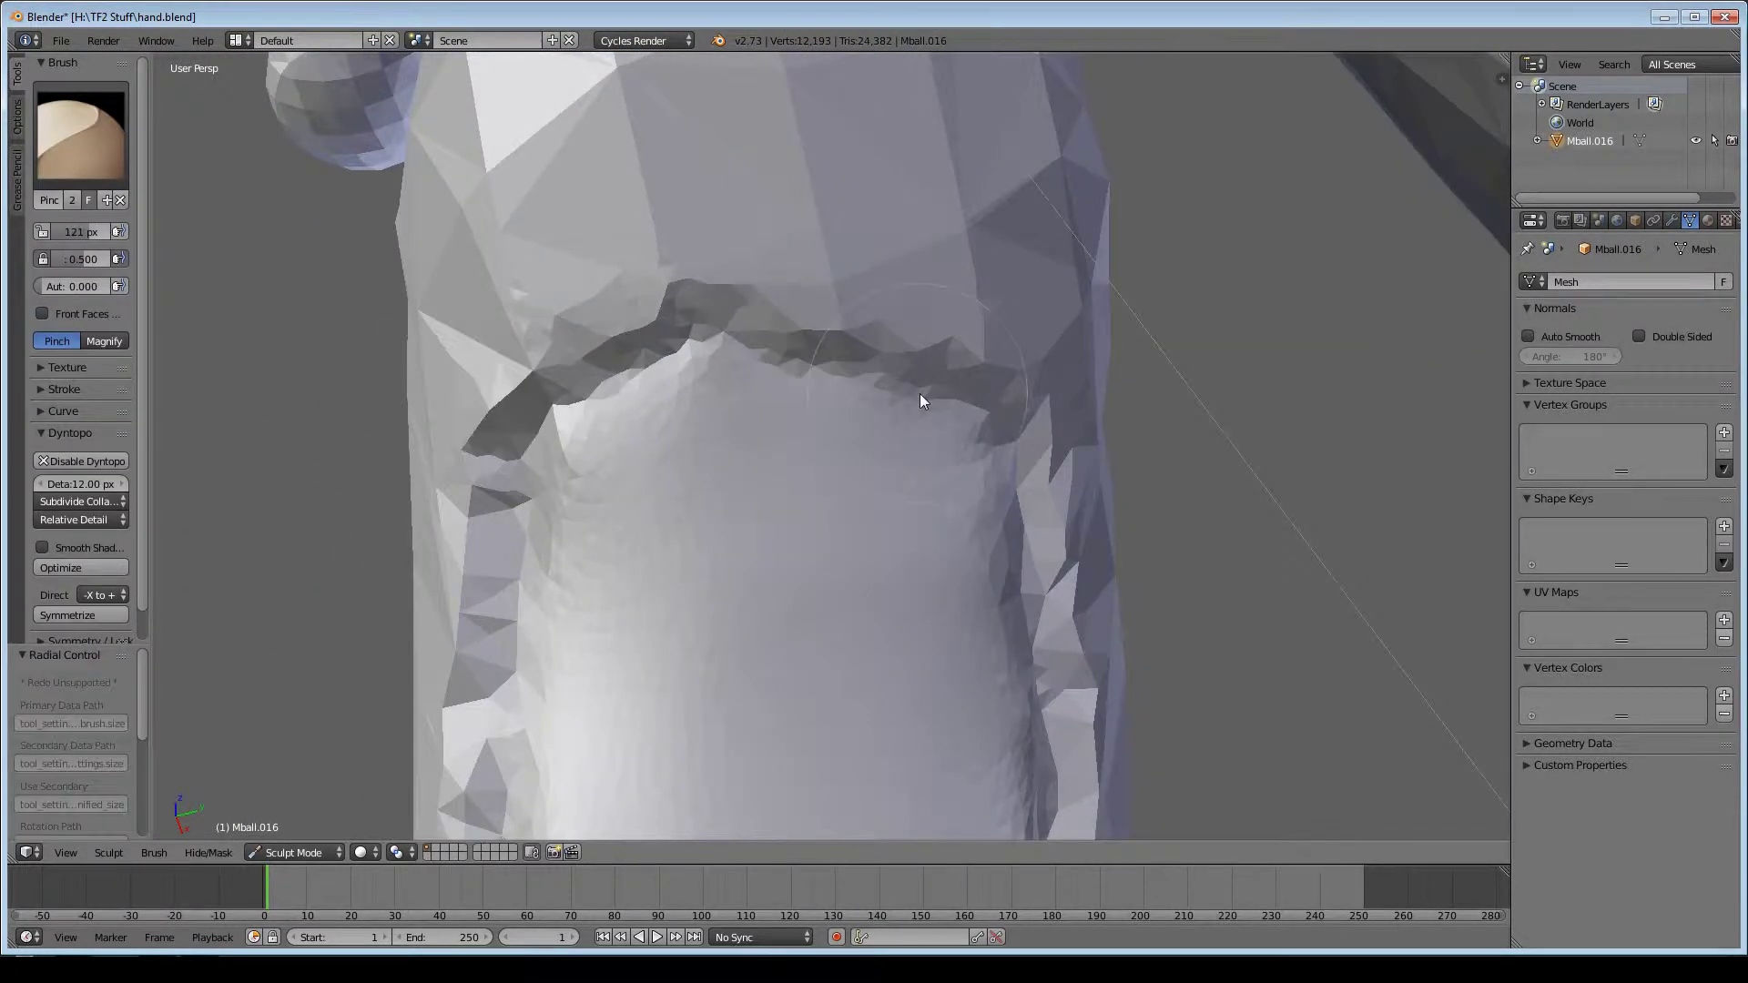
{"action": "key", "text": "p"}
{"action": "mouse_move", "coordinate": [614, 583]}
{"action": "middle_mouse_down"}
{"action": "mouse_move", "coordinate": [709, 462]}
{"action": "mouse_move", "coordinate": [619, 243]}
{"action": "middle_mouse_up"}
- Enlarge the brush and pinch the fingertip's nail groove into a sharper edge
{"action": "key", "text": "shift+c"}
{"action": "middle_click_drag", "start_coordinate": [583, 337], "coordinate": [628, 341]}
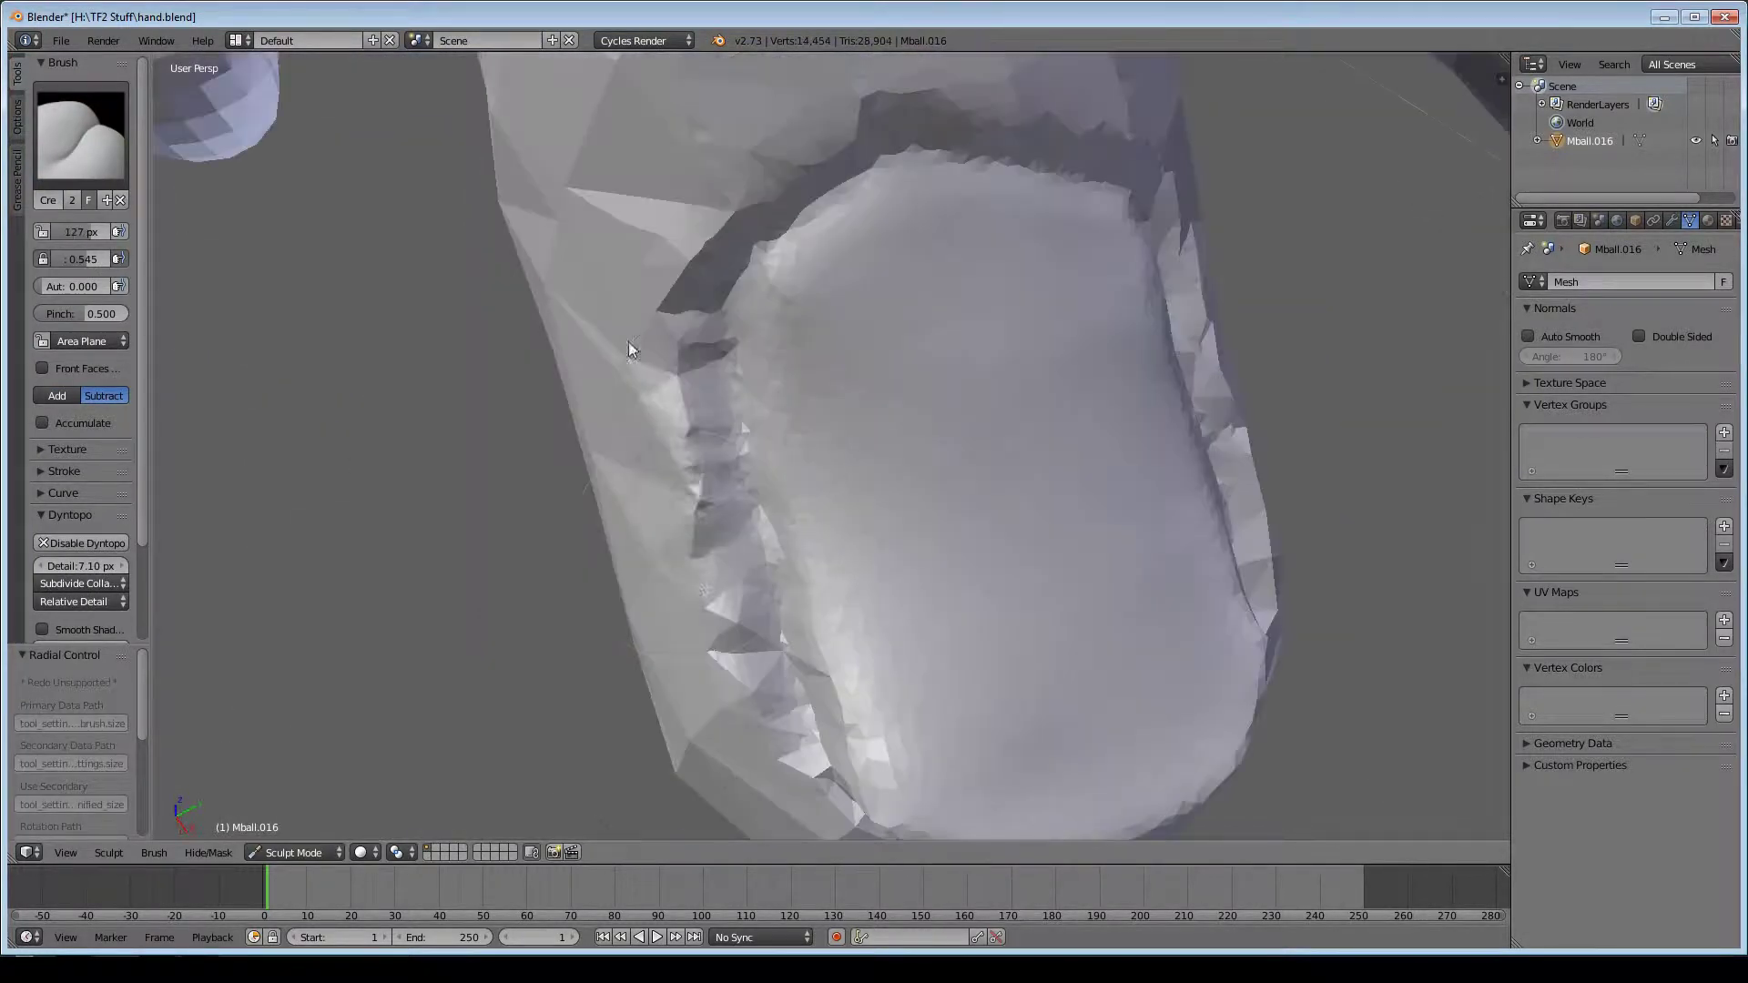
{"action": "key", "text": "f"}
{"action": "left_click", "coordinate": [694, 579]}
{"action": "scroll", "coordinate": [694, 580], "scroll_direction": "up", "scroll_amount": 4}
{"action": "scroll", "coordinate": [772, 641], "scroll_direction": "down", "scroll_amount": 5}
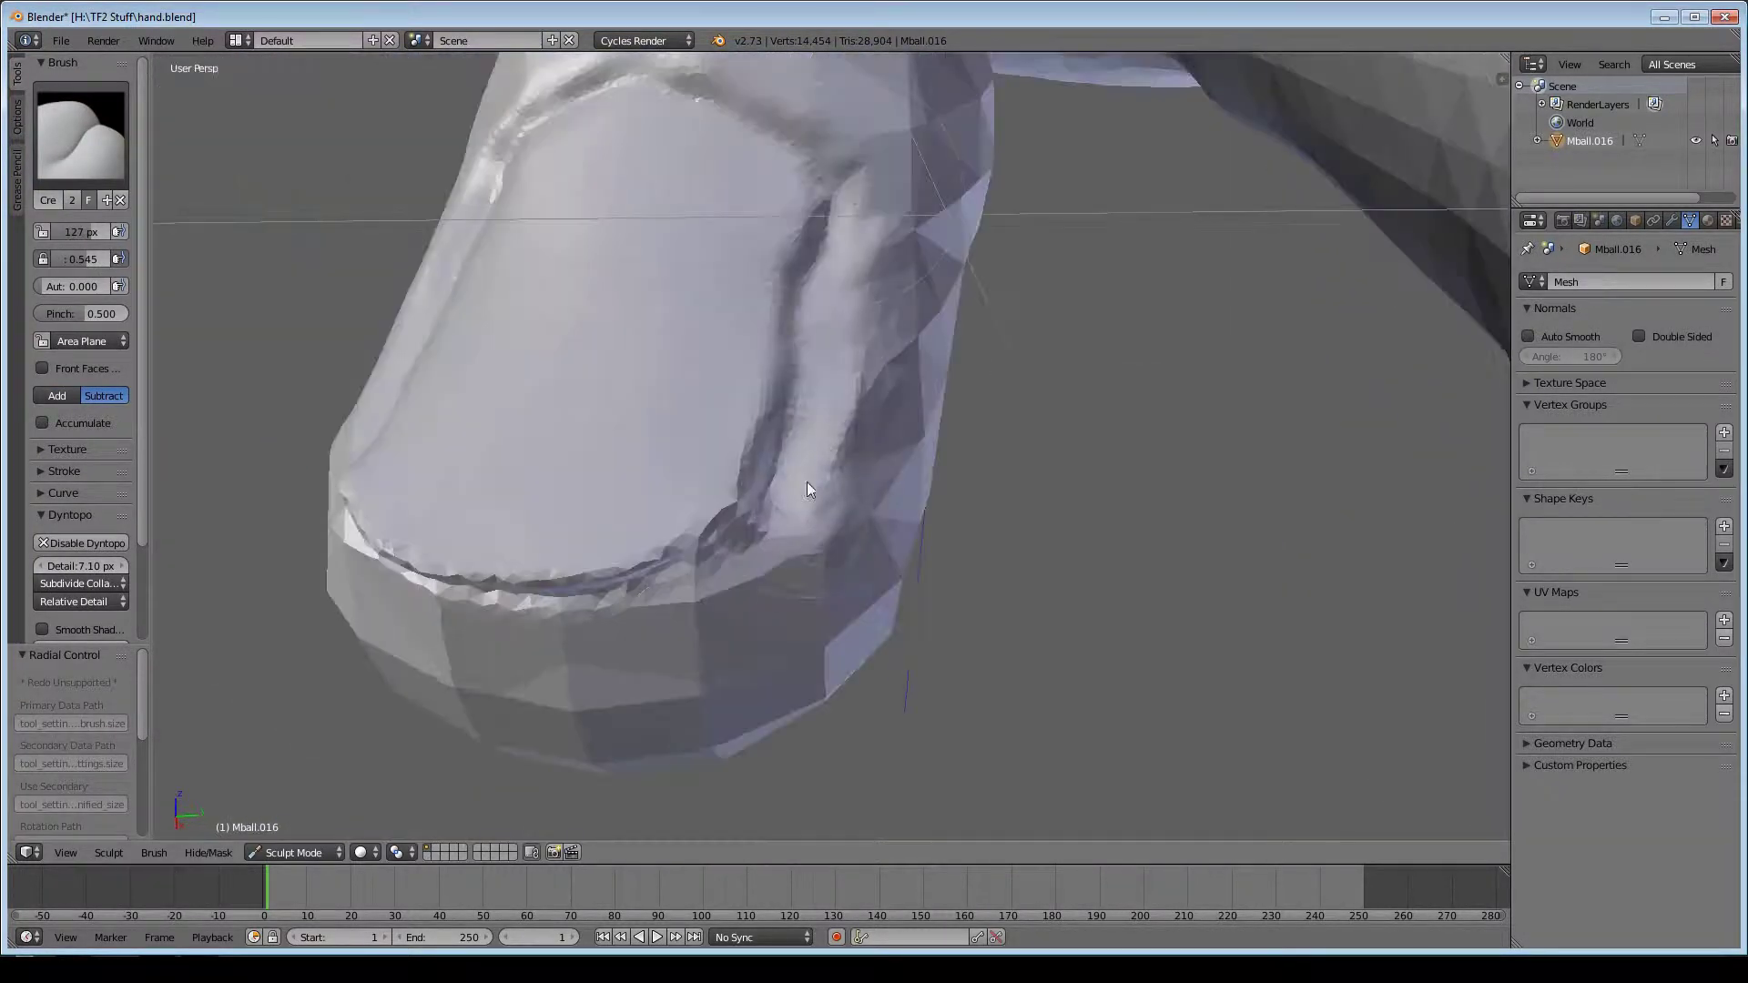
{"action": "mouse_move", "coordinate": [807, 483]}
{"action": "middle_mouse_down"}
{"action": "mouse_move", "coordinate": [745, 546]}
{"action": "mouse_move", "coordinate": [774, 452]}
{"action": "middle_mouse_up"}
{"action": "key", "text": "p"}
{"action": "mouse_move", "coordinate": [1106, 298]}
{"action": "middle_mouse_down"}
{"action": "mouse_move", "coordinate": [865, 382]}
{"action": "mouse_move", "coordinate": [892, 428]}
{"action": "mouse_move", "coordinate": [515, 413]}
{"action": "mouse_move", "coordinate": [672, 465]}
{"action": "mouse_move", "coordinate": [712, 537]}
{"action": "middle_mouse_up"}
{"action": "key", "text": "shift+c"}
{"action": "key", "text": "c"}
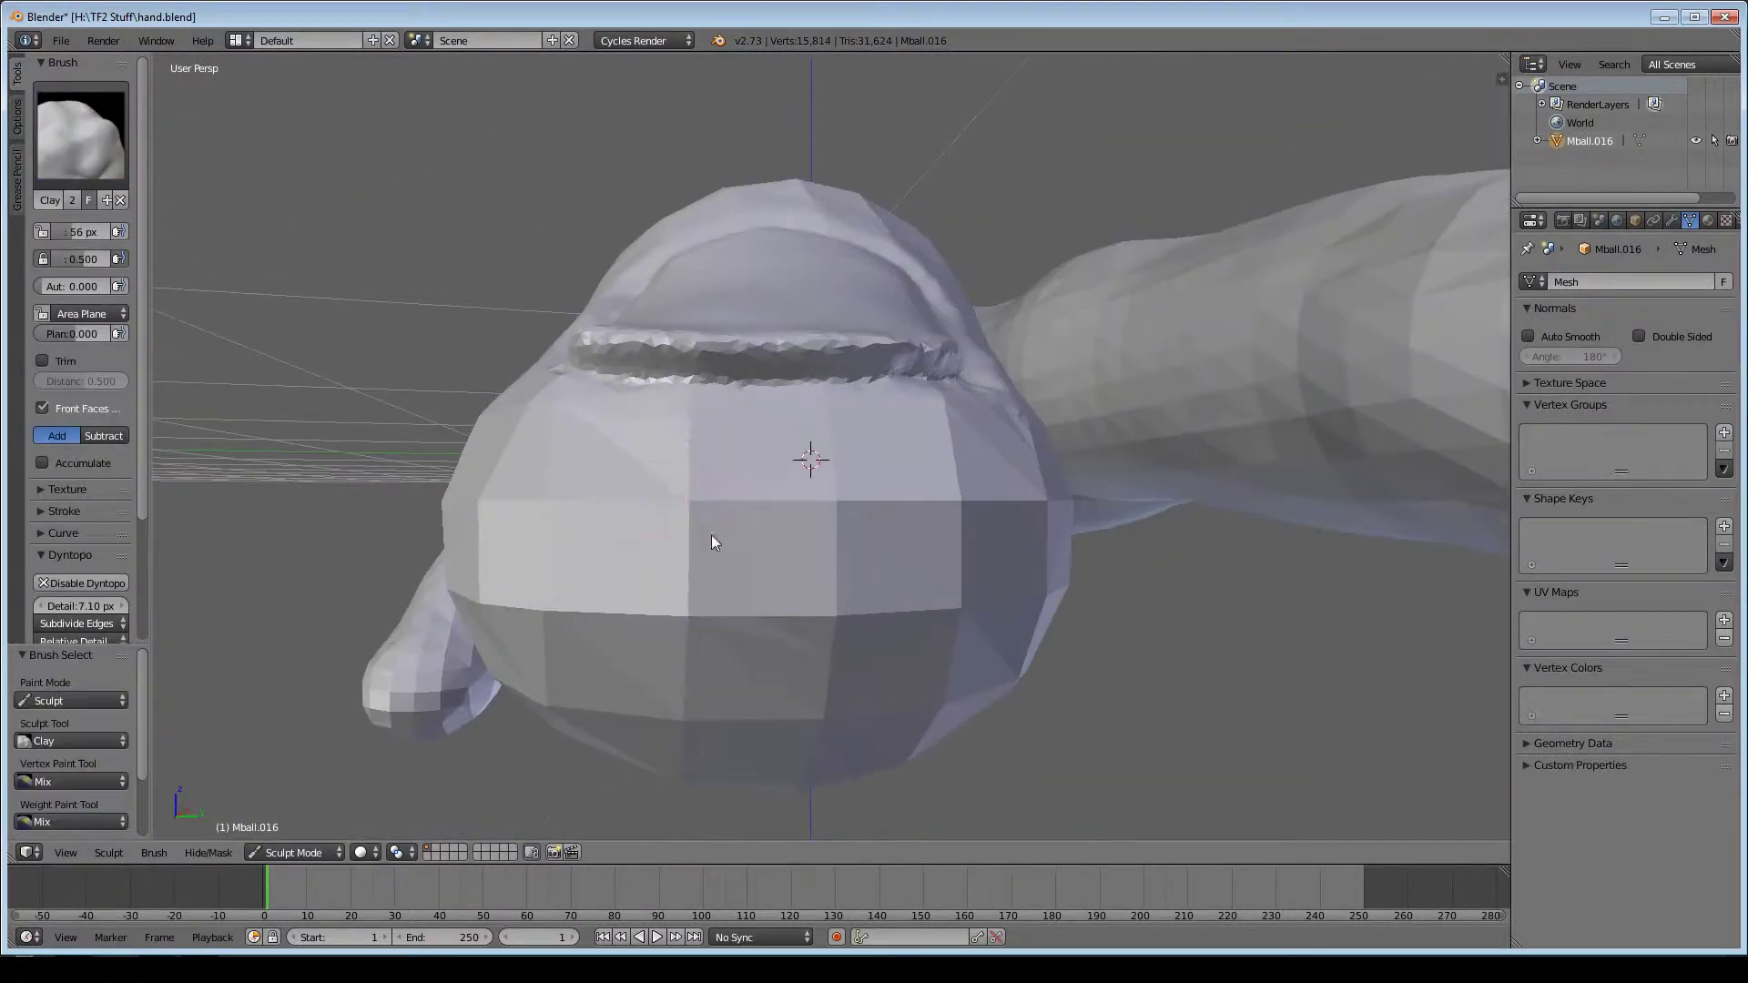
- Deepen the crease groove around the nail with the Crease brush
{"action": "mouse_move", "coordinate": [808, 488]}
{"action": "middle_mouse_down"}
{"action": "mouse_move", "coordinate": [528, 493]}
{"action": "mouse_move", "coordinate": [1111, 286]}
{"action": "mouse_move", "coordinate": [900, 550]}
{"action": "mouse_move", "coordinate": [887, 489]}
{"action": "mouse_move", "coordinate": [900, 552]}
{"action": "mouse_move", "coordinate": [623, 489]}
{"action": "mouse_move", "coordinate": [664, 517]}
{"action": "mouse_move", "coordinate": [637, 549]}
{"action": "mouse_move", "coordinate": [758, 475]}
{"action": "mouse_move", "coordinate": [948, 730]}
{"action": "mouse_move", "coordinate": [691, 630]}
{"action": "mouse_move", "coordinate": [780, 533]}
{"action": "mouse_move", "coordinate": [922, 726]}
{"action": "mouse_move", "coordinate": [938, 692]}
{"action": "mouse_move", "coordinate": [593, 655]}
{"action": "mouse_move", "coordinate": [762, 546]}
{"action": "middle_mouse_up"}
{"action": "key", "text": "g"}
{"action": "key", "text": "c"}
{"action": "key", "text": "g"}
{"action": "key", "text": "shift+c"}
{"action": "left_click_drag", "start_coordinate": [762, 546], "coordinate": [986, 523]}
{"action": "middle_click_drag", "start_coordinate": [987, 525], "coordinate": [1077, 547]}
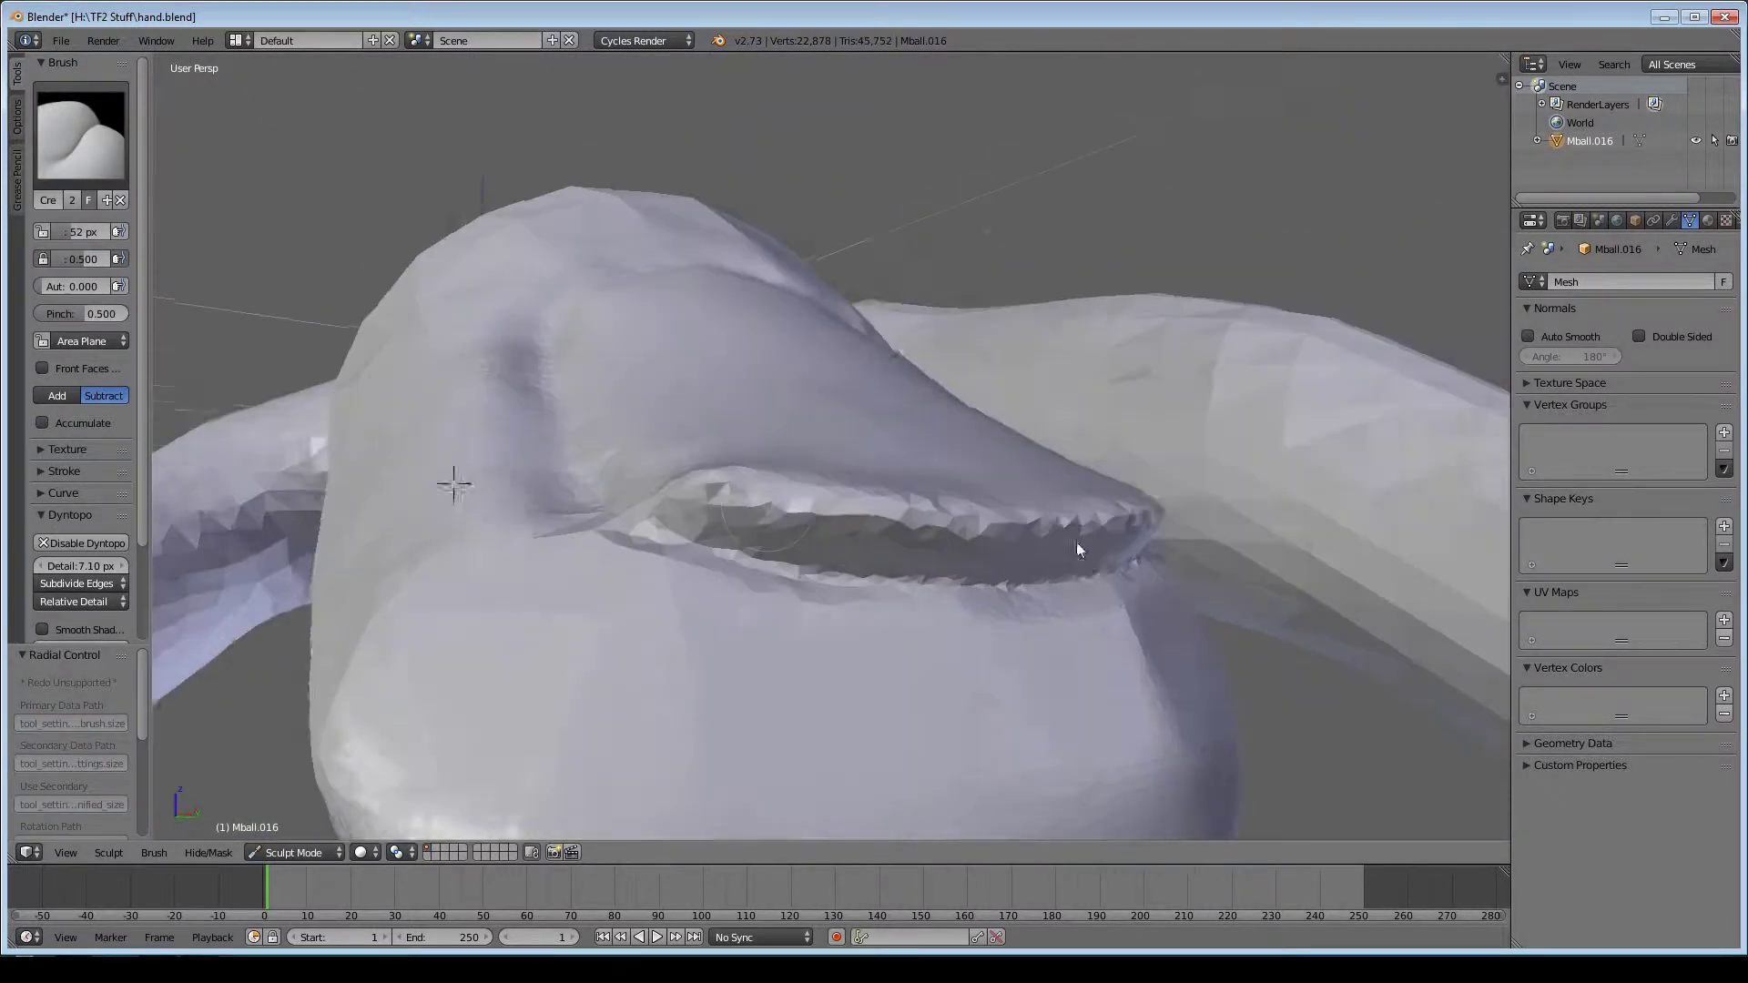
{"action": "left_click_drag", "start_coordinate": [1078, 546], "coordinate": [772, 516]}
{"action": "mouse_move", "coordinate": [772, 516]}
{"action": "middle_mouse_down"}
{"action": "mouse_move", "coordinate": [823, 441]}
{"action": "mouse_move", "coordinate": [801, 243]}
{"action": "middle_mouse_up"}
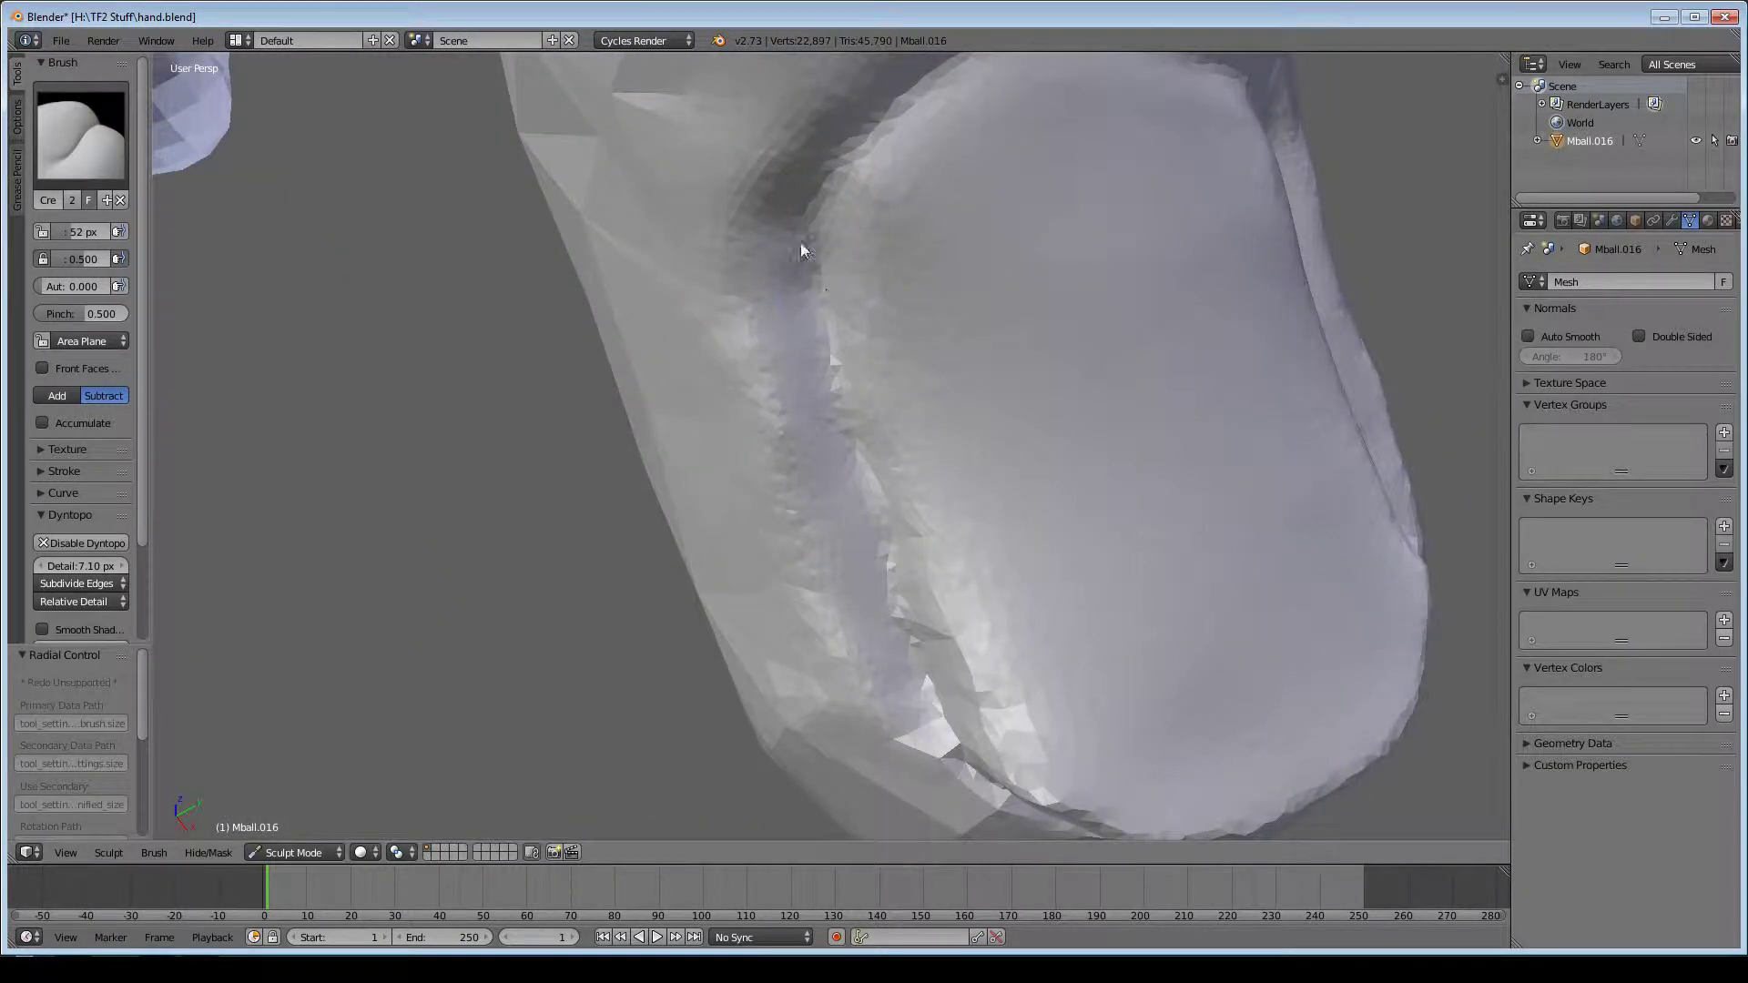
{"action": "left_click_drag", "start_coordinate": [800, 242], "coordinate": [829, 360]}
- Shrink the Crease brush to 23 px and carve four crease grooves across the finger joint
{"action": "mouse_move", "coordinate": [828, 361]}
{"action": "middle_mouse_down"}
{"action": "mouse_move", "coordinate": [790, 579]}
{"action": "mouse_move", "coordinate": [508, 412]}
{"action": "mouse_move", "coordinate": [394, 483]}
{"action": "mouse_move", "coordinate": [852, 551]}
{"action": "mouse_move", "coordinate": [1091, 541]}
{"action": "mouse_move", "coordinate": [757, 506]}
{"action": "mouse_move", "coordinate": [998, 457]}
{"action": "mouse_move", "coordinate": [805, 412]}
{"action": "mouse_move", "coordinate": [1030, 542]}
{"action": "mouse_move", "coordinate": [531, 674]}
{"action": "mouse_move", "coordinate": [642, 472]}
{"action": "mouse_move", "coordinate": [538, 378]}
{"action": "mouse_move", "coordinate": [774, 643]}
{"action": "mouse_move", "coordinate": [963, 446]}
{"action": "mouse_move", "coordinate": [1057, 582]}
{"action": "mouse_move", "coordinate": [772, 544]}
{"action": "mouse_move", "coordinate": [719, 494]}
{"action": "middle_mouse_up"}
{"action": "key", "text": "g"}
{"action": "key", "text": "c"}
{"action": "key", "text": "shift+c"}
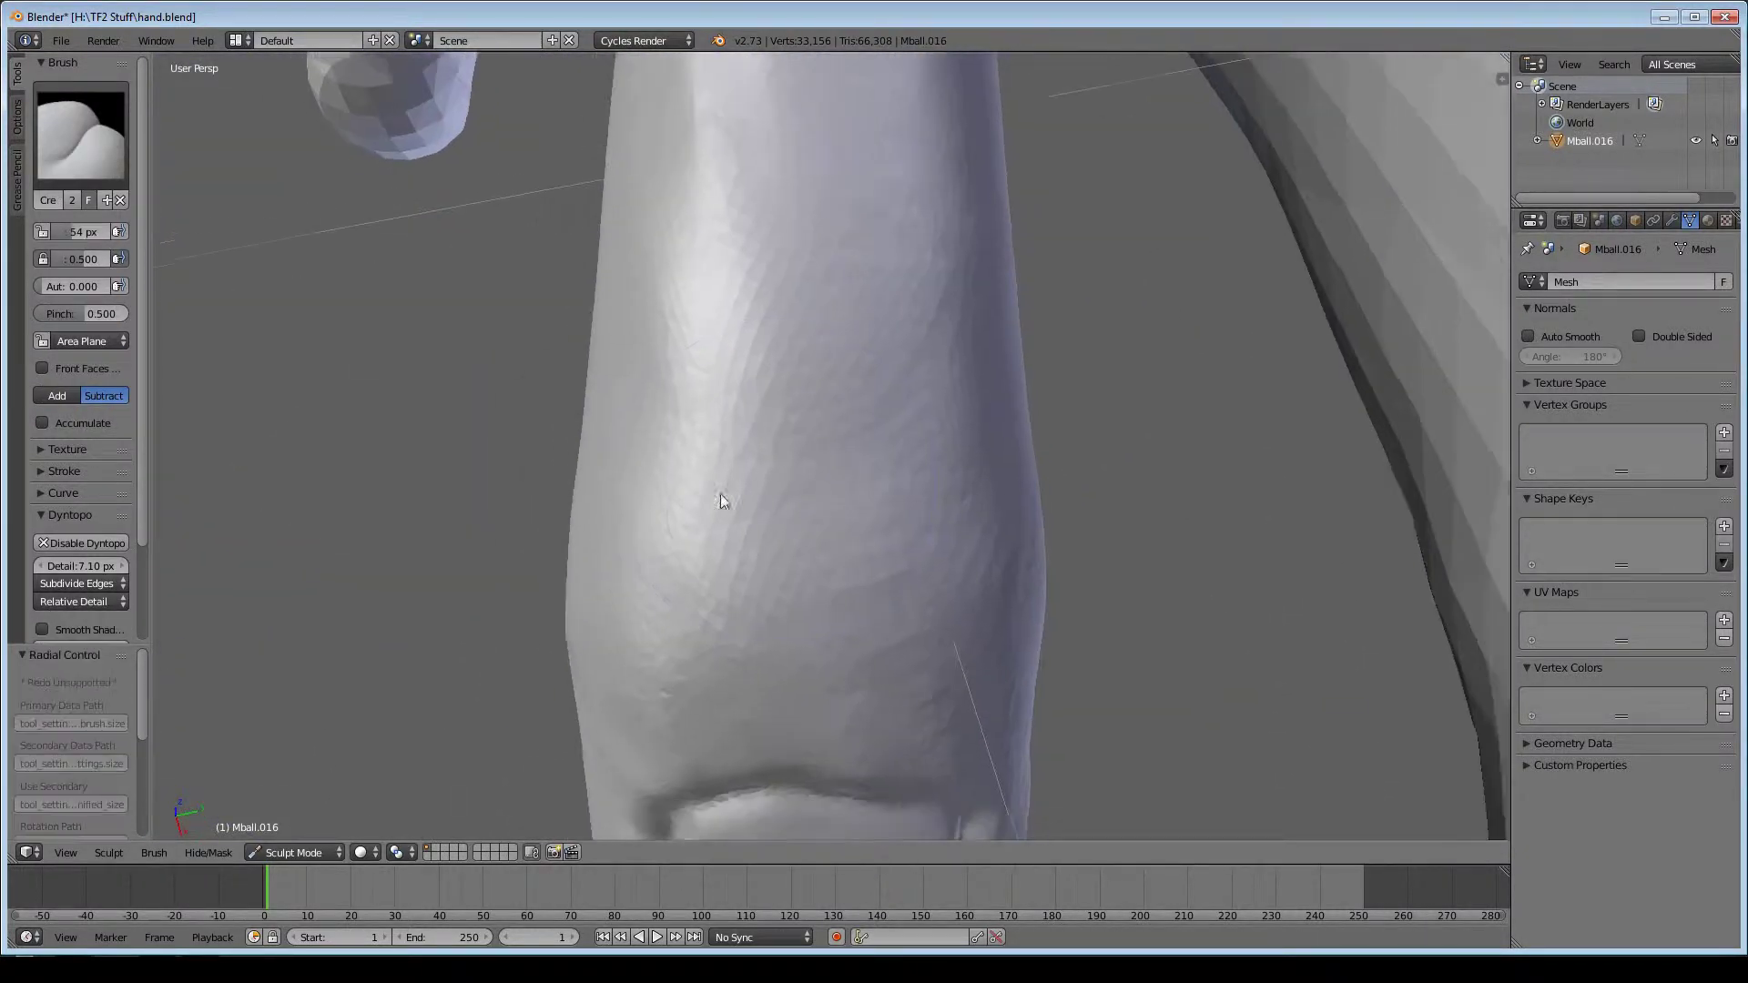
{"action": "key", "text": "f"}
{"action": "left_click_drag", "start_coordinate": [606, 369], "coordinate": [1047, 369]}
{"action": "left_click_drag", "start_coordinate": [605, 469], "coordinate": [1074, 455]}
{"action": "left_click_drag", "start_coordinate": [683, 529], "coordinate": [1079, 499]}
{"action": "left_click_drag", "start_coordinate": [573, 592], "coordinate": [1093, 569]}
{"action": "mouse_move", "coordinate": [1068, 400]}
{"action": "middle_mouse_down"}
{"action": "mouse_move", "coordinate": [816, 610]}
{"action": "mouse_move", "coordinate": [852, 675]}
{"action": "mouse_move", "coordinate": [844, 621]}
{"action": "mouse_move", "coordinate": [890, 626]}
{"action": "mouse_move", "coordinate": [752, 559]}
{"action": "mouse_move", "coordinate": [751, 418]}
{"action": "middle_mouse_up"}
- Paint a mask over the top edge of another finger with the Mask brush
{"action": "key", "text": "m"}
{"action": "left_click_drag", "start_coordinate": [721, 466], "coordinate": [1184, 410]}
{"action": "middle_click_drag", "start_coordinate": [1184, 410], "coordinate": [836, 452]}
- Extend the mask over the finger and onto a neighbouring finger
{"action": "left_click_drag", "start_coordinate": [836, 453], "coordinate": [1042, 527]}
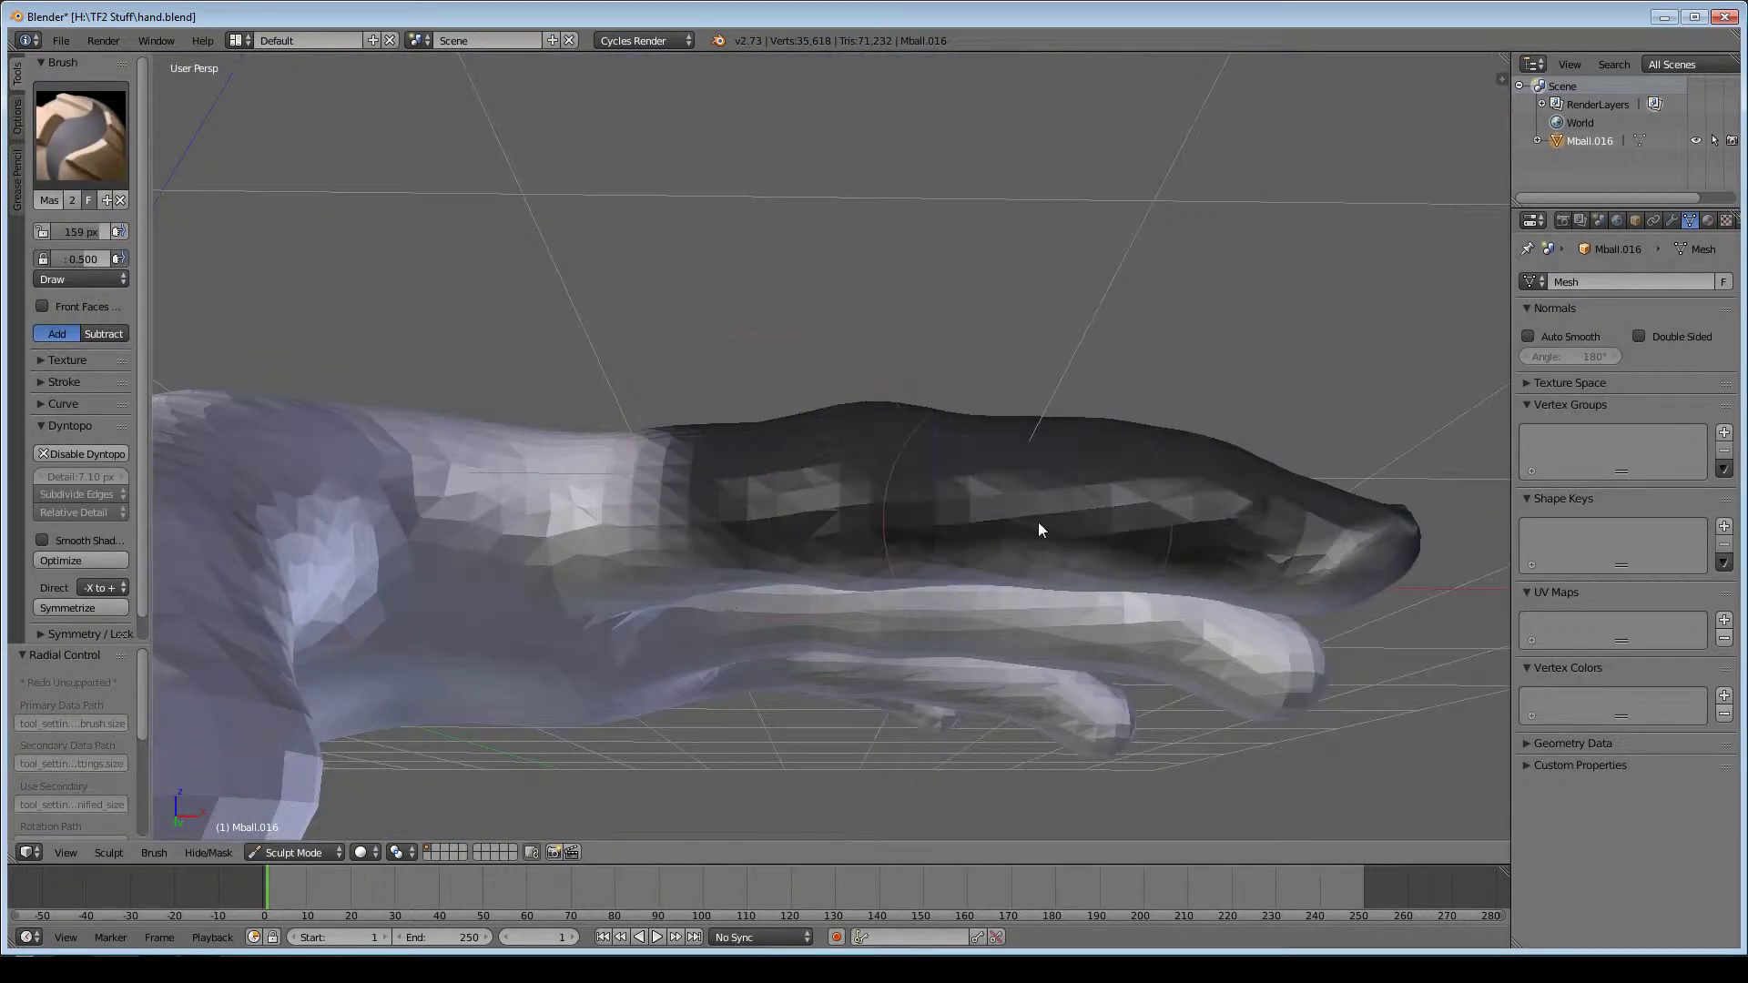
{"action": "mouse_move", "coordinate": [1042, 527]}
{"action": "middle_mouse_down"}
{"action": "mouse_move", "coordinate": [834, 619]}
{"action": "mouse_move", "coordinate": [940, 554]}
{"action": "middle_mouse_up"}
{"action": "left_click_drag", "start_coordinate": [940, 554], "coordinate": [1010, 625]}
{"action": "mouse_move", "coordinate": [1011, 625]}
{"action": "middle_mouse_down"}
{"action": "mouse_move", "coordinate": [799, 544]}
{"action": "mouse_move", "coordinate": [656, 400]}
{"action": "middle_mouse_up"}
- Invert the mask via Hide/Mask and switch the view to orthographic
{"action": "left_click", "coordinate": [209, 852]}
{"action": "left_click", "coordinate": [273, 796]}
{"action": "scroll", "coordinate": [856, 549], "scroll_direction": "up", "scroll_amount": 5}
{"action": "key", "text": "w"}
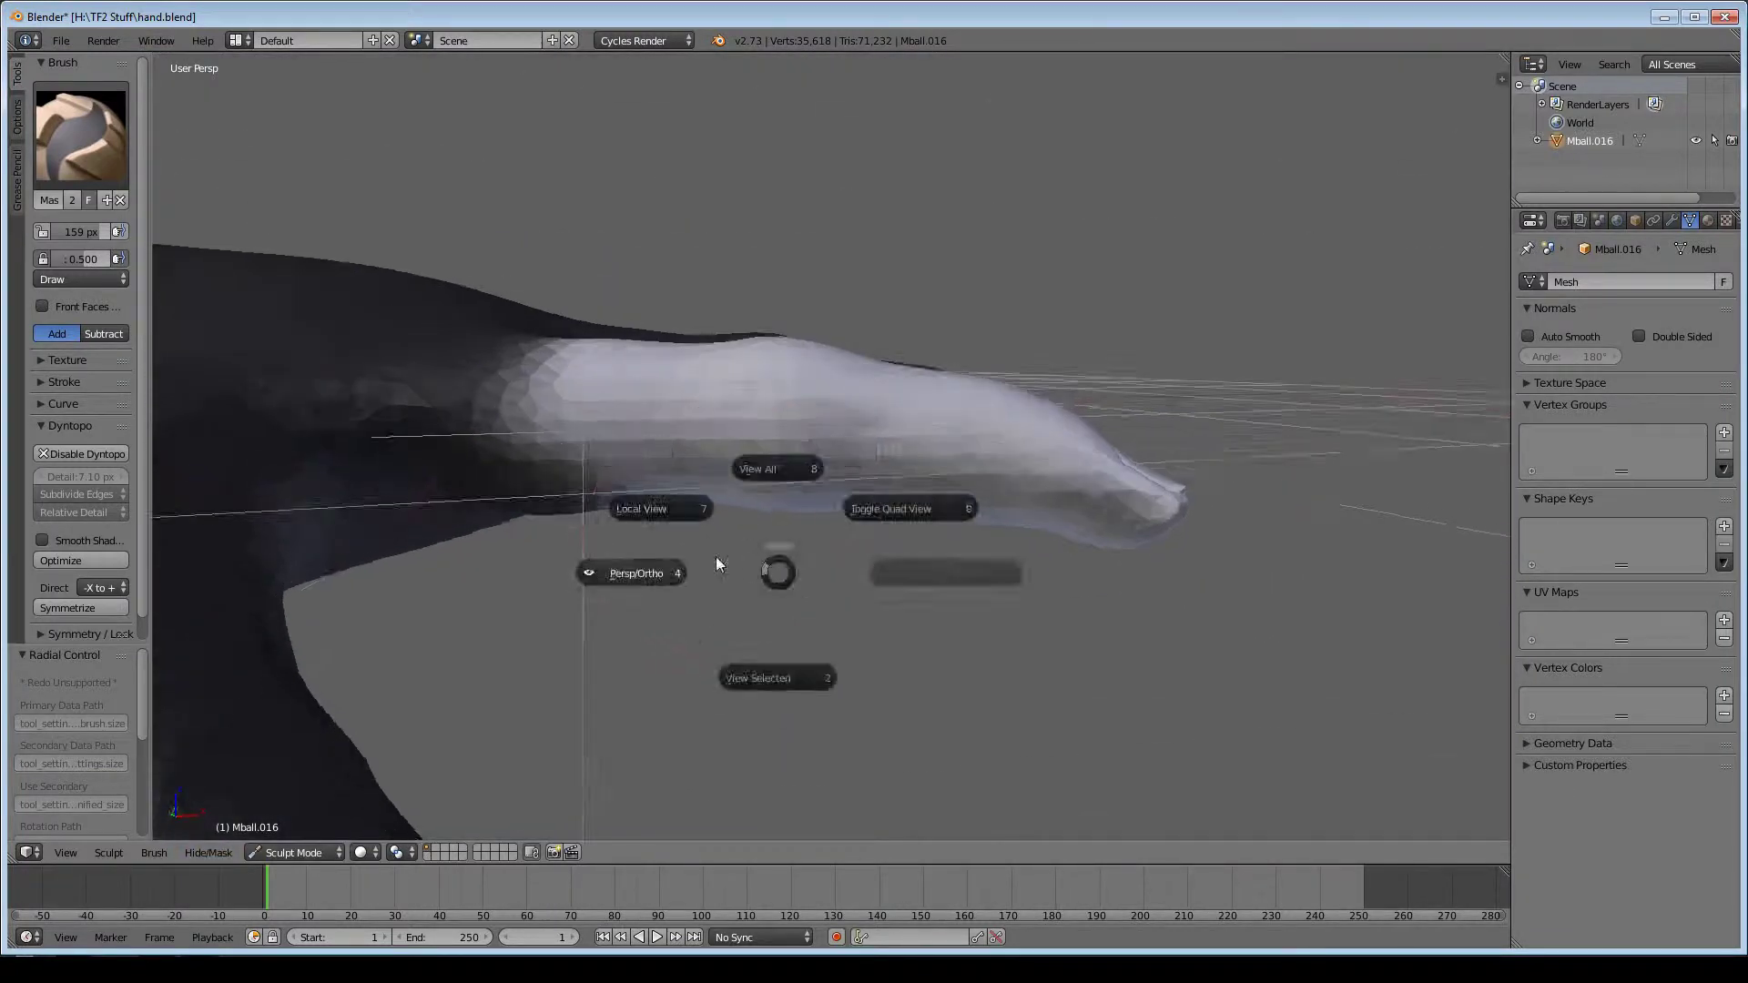
{"action": "left_click", "coordinate": [725, 548]}
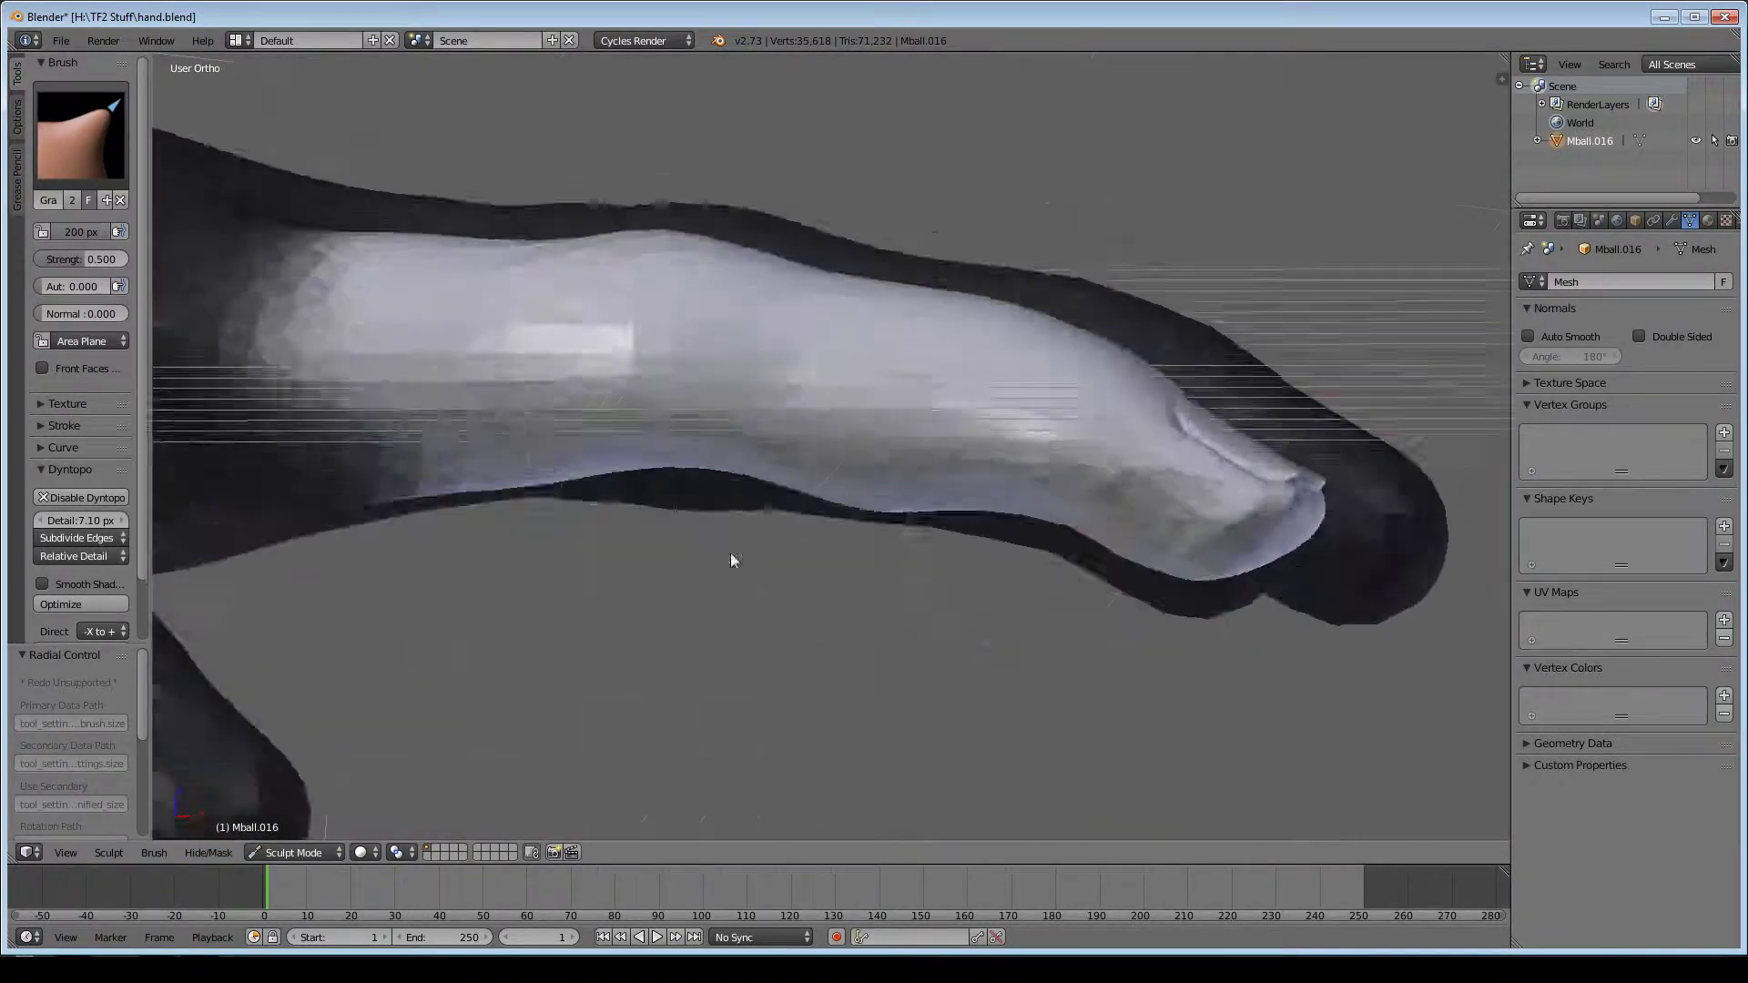
{"action": "mouse_move", "coordinate": [734, 559]}
{"action": "middle_mouse_down"}
{"action": "mouse_move", "coordinate": [695, 500]}
{"action": "mouse_move", "coordinate": [668, 363]}
{"action": "mouse_move", "coordinate": [702, 446]}
{"action": "mouse_move", "coordinate": [552, 475]}
{"action": "middle_mouse_up"}
- Shrink the Crease brush and carve a first crease stroke across the knuckle
{"action": "key", "text": "c"}
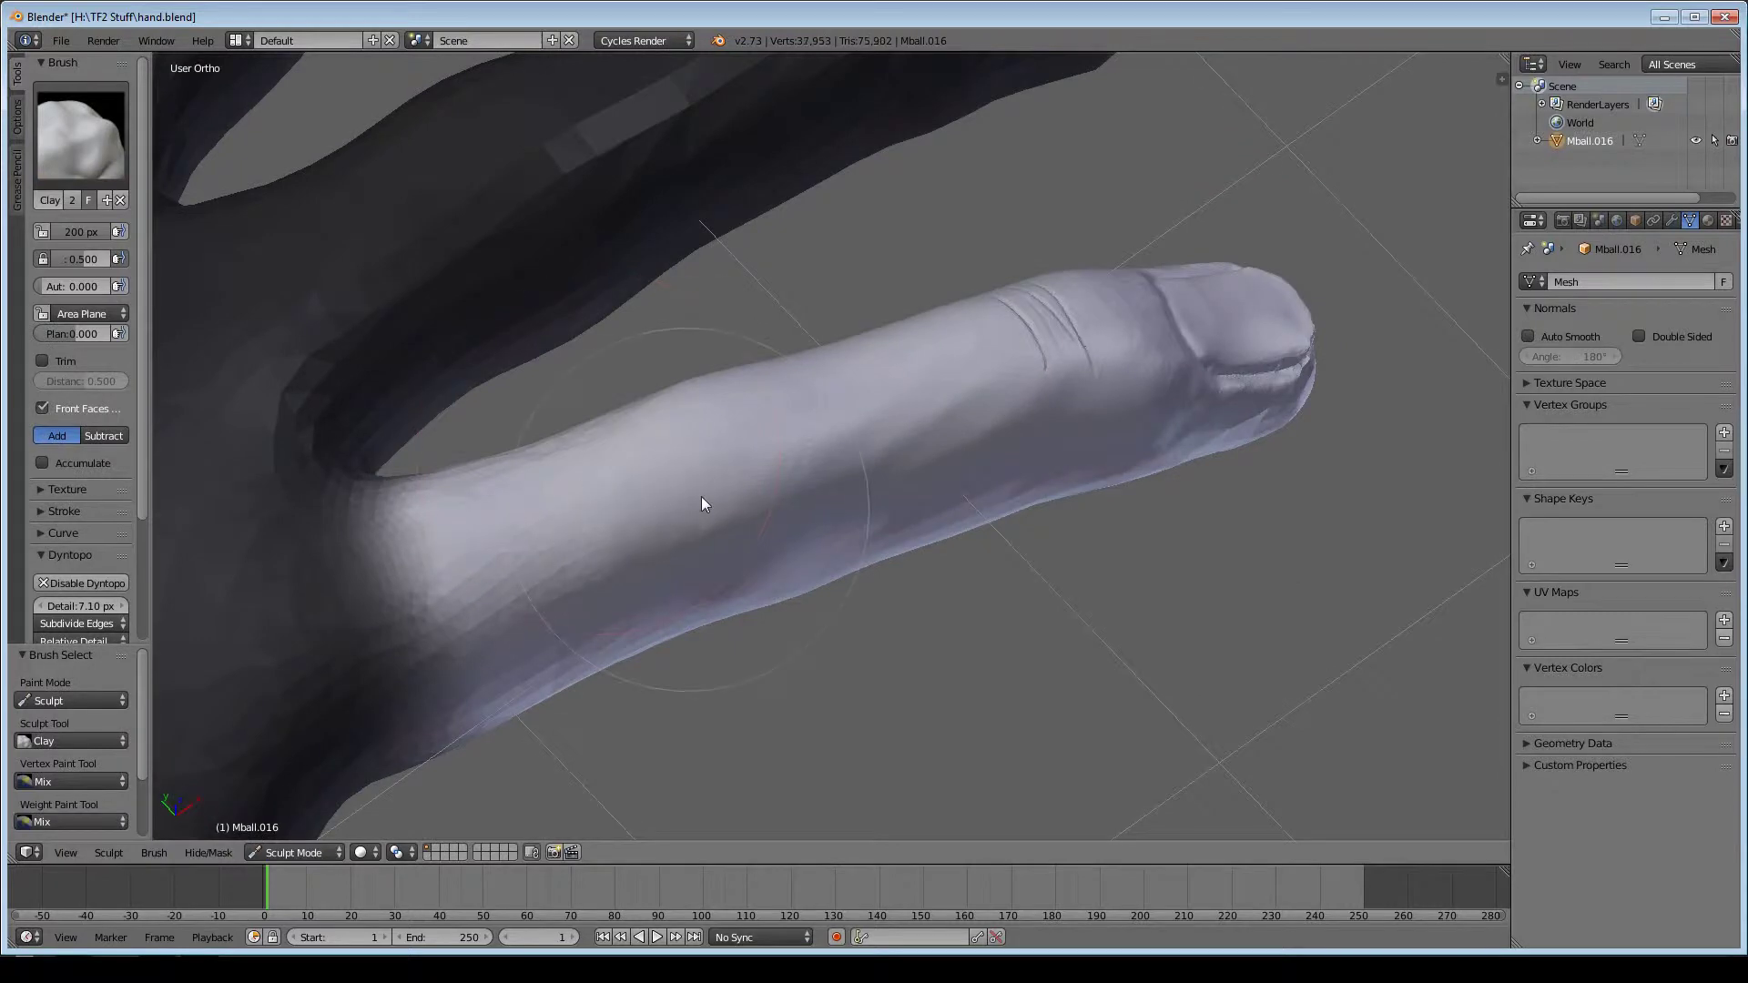
{"action": "mouse_move", "coordinate": [701, 495]}
{"action": "middle_mouse_down"}
{"action": "mouse_move", "coordinate": [539, 246]}
{"action": "mouse_move", "coordinate": [741, 643]}
{"action": "mouse_move", "coordinate": [778, 470]}
{"action": "middle_mouse_up"}
{"action": "key", "text": "shift+c"}
{"action": "scroll", "coordinate": [778, 463], "scroll_direction": "up", "scroll_amount": 5}
{"action": "key", "text": "f"}
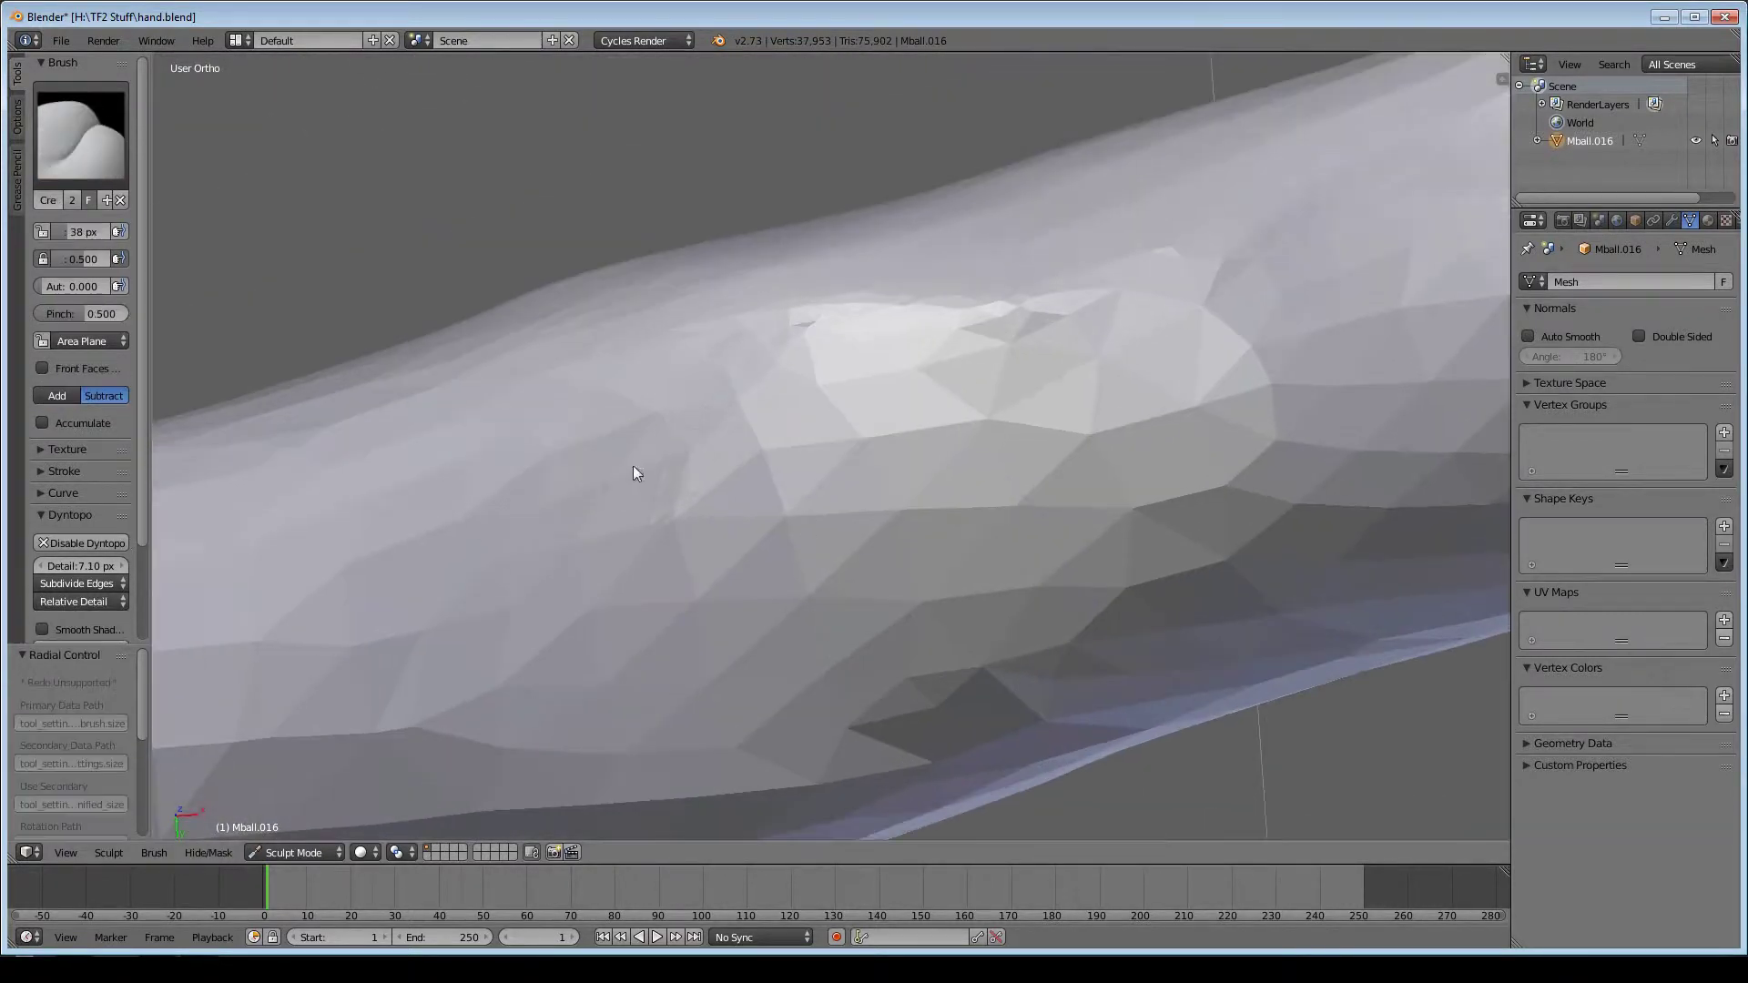
{"action": "left_click_drag", "start_coordinate": [819, 797], "coordinate": [712, 283]}
- Carve more wrinkle creases over the knuckle with brush strength raised to 1.0
{"action": "mouse_move", "coordinate": [712, 282]}
{"action": "middle_mouse_down"}
{"action": "mouse_move", "coordinate": [745, 386]}
{"action": "mouse_move", "coordinate": [776, 655]}
{"action": "mouse_move", "coordinate": [856, 464]}
{"action": "mouse_move", "coordinate": [847, 574]}
{"action": "mouse_move", "coordinate": [1036, 642]}
{"action": "mouse_move", "coordinate": [825, 435]}
{"action": "middle_mouse_up"}
{"action": "left_click_drag", "start_coordinate": [825, 439], "coordinate": [820, 478]}
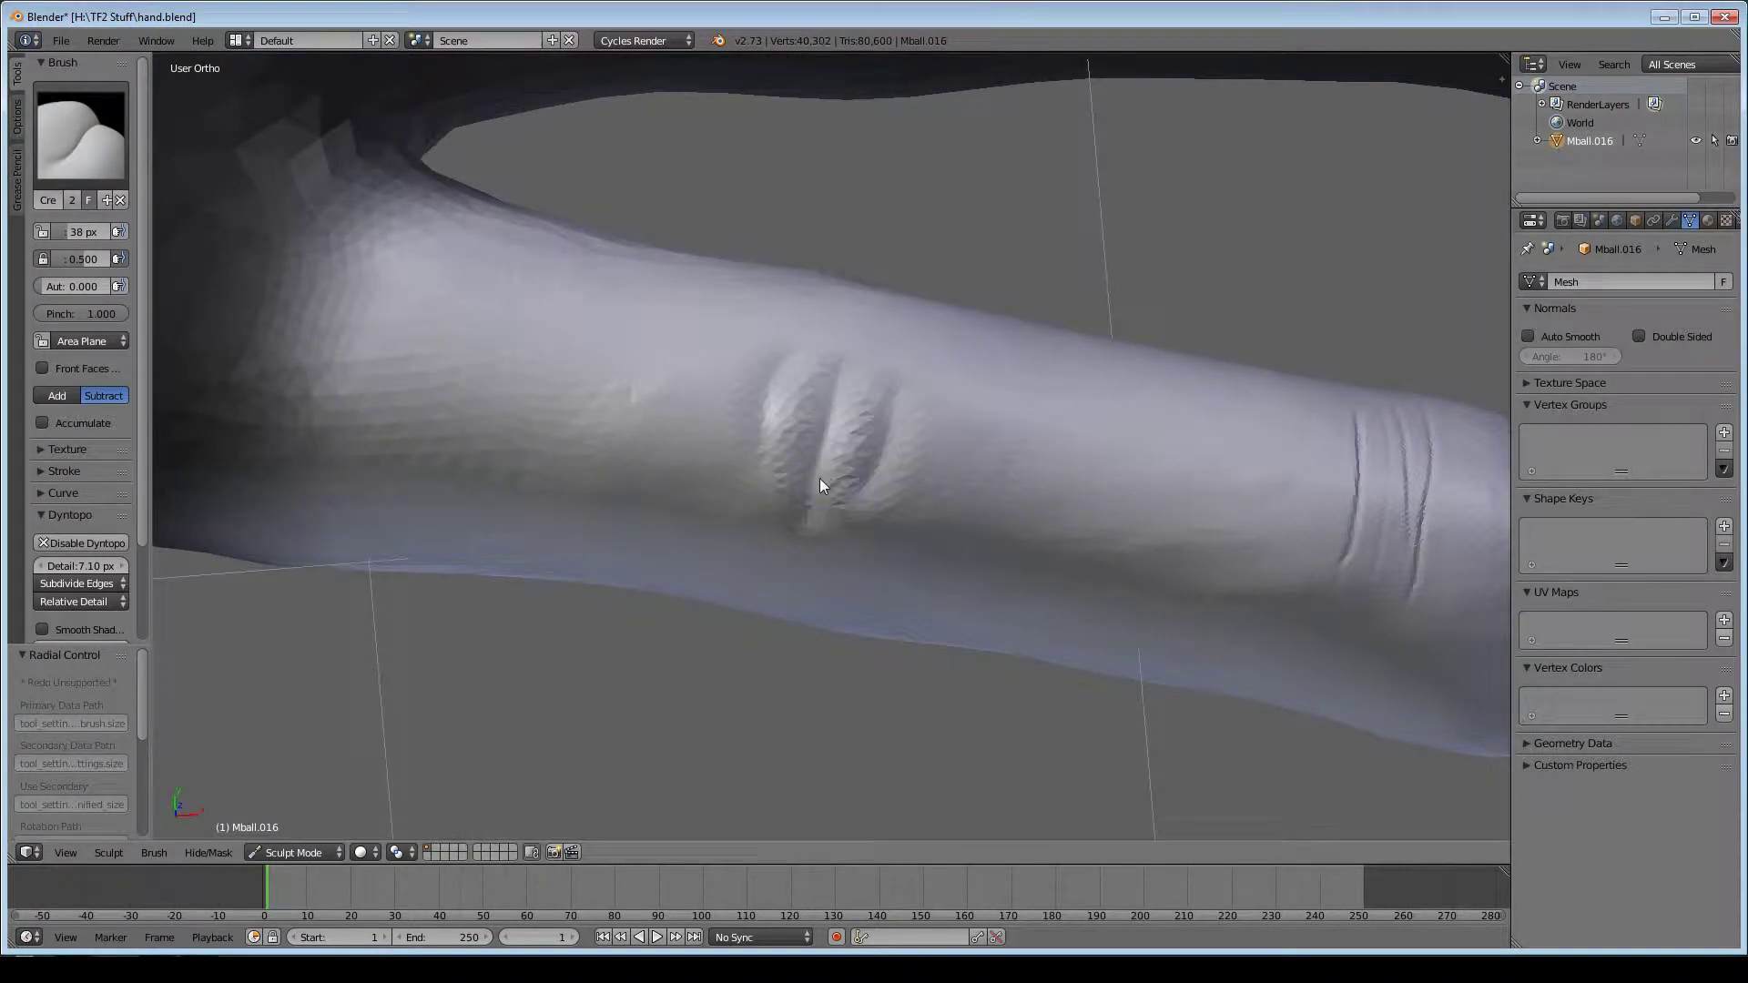
{"action": "left_click_drag", "start_coordinate": [729, 519], "coordinate": [692, 364]}
{"action": "scroll", "coordinate": [692, 365], "scroll_direction": "up", "scroll_amount": 3}
{"action": "key", "text": "shift+f"}
{"action": "mouse_move", "coordinate": [856, 346]}
{"action": "left_mouse_down"}
{"action": "mouse_move", "coordinate": [878, 565]}
{"action": "mouse_move", "coordinate": [902, 257]}
{"action": "left_mouse_up"}
{"action": "mouse_move", "coordinate": [739, 271]}
{"action": "middle_mouse_down"}
{"action": "mouse_move", "coordinate": [665, 412]}
{"action": "mouse_move", "coordinate": [780, 351]}
{"action": "mouse_move", "coordinate": [1064, 452]}
{"action": "middle_mouse_up"}
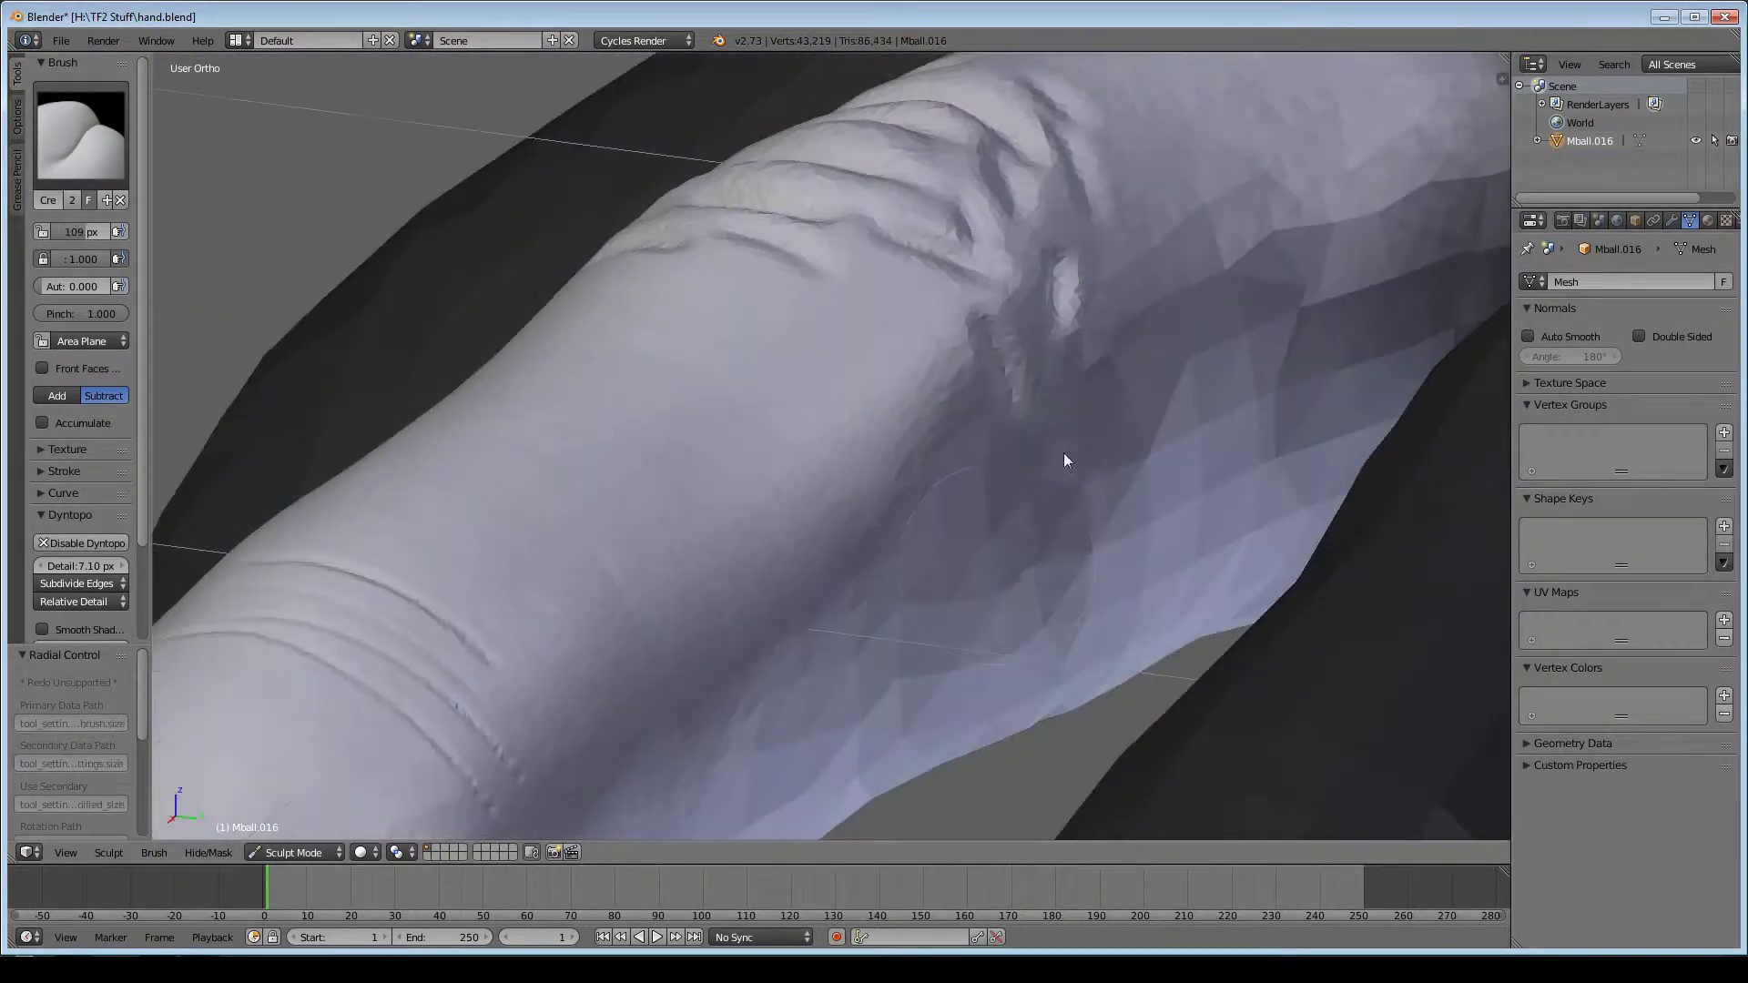
- Build up clay along the finger's side with a 200 px Clay brush
{"action": "key", "text": "f"}
{"action": "left_click", "coordinate": [1095, 446]}
{"action": "scroll", "coordinate": [929, 577], "scroll_direction": "down", "scroll_amount": 3}
{"action": "scroll", "coordinate": [701, 448], "scroll_direction": "up", "scroll_amount": 4}
{"action": "left_click_drag", "start_coordinate": [698, 440], "coordinate": [731, 560]}
{"action": "key", "text": "c"}
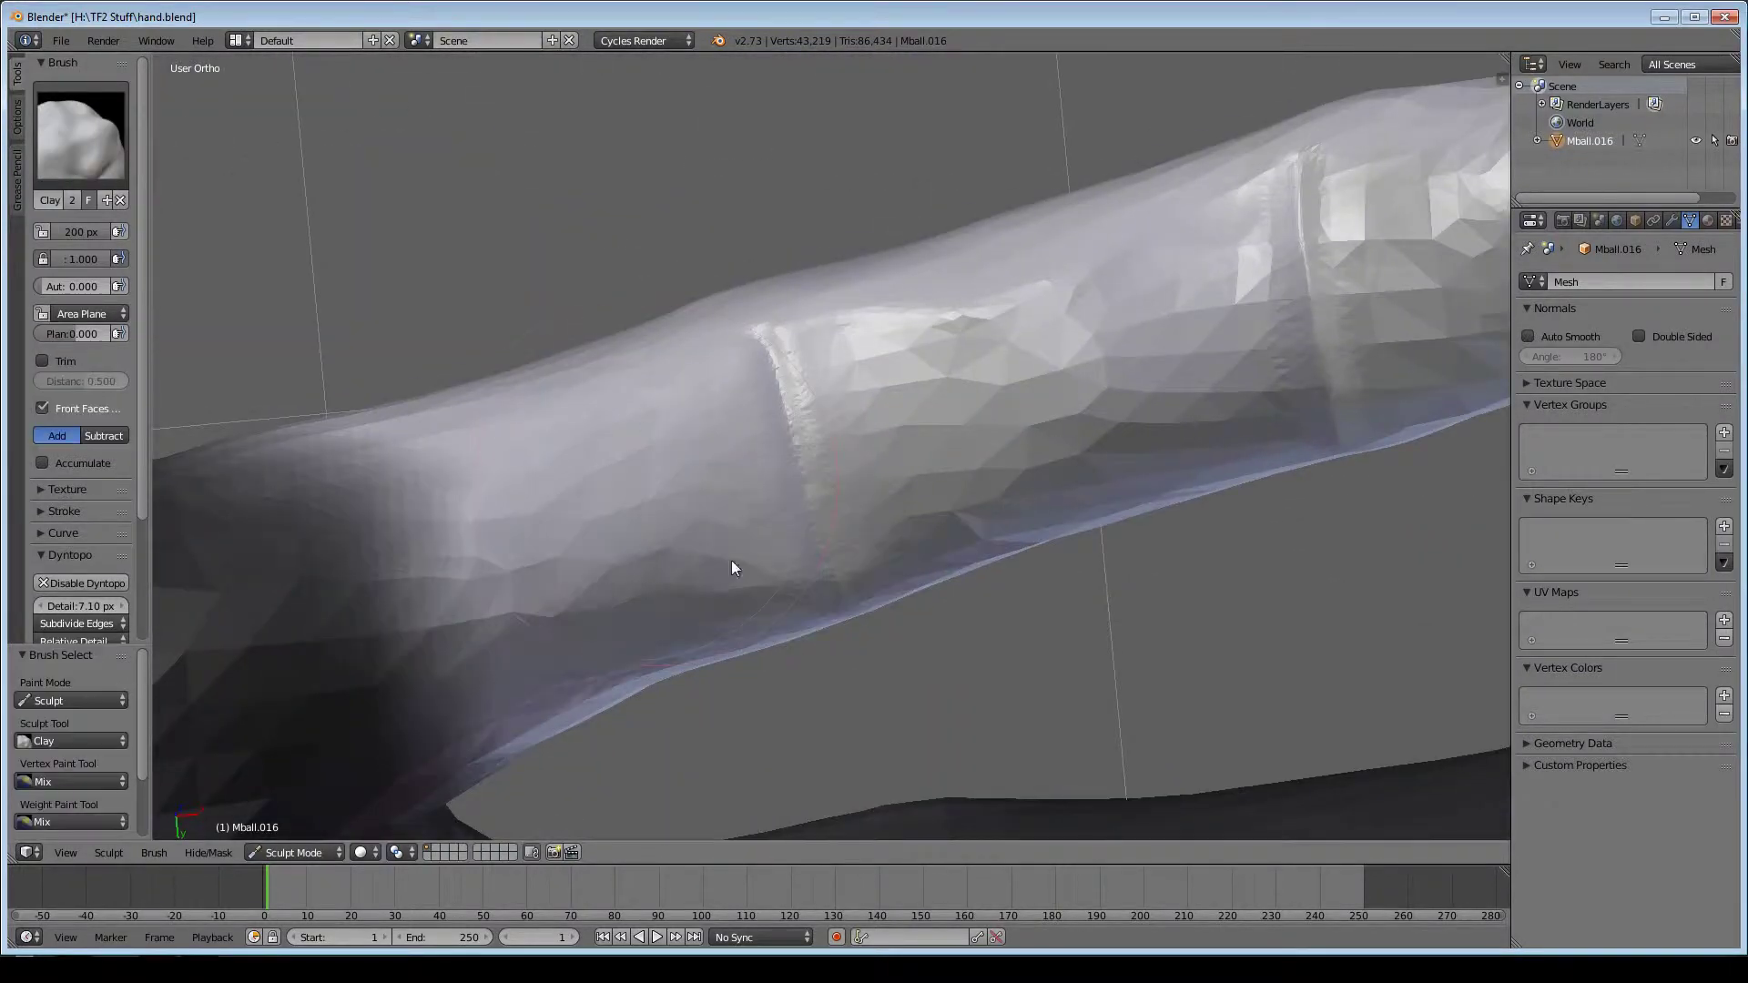
{"action": "mouse_move", "coordinate": [730, 560]}
{"action": "middle_mouse_down"}
{"action": "mouse_move", "coordinate": [898, 801]}
{"action": "mouse_move", "coordinate": [507, 671]}
{"action": "mouse_move", "coordinate": [874, 551]}
{"action": "mouse_move", "coordinate": [644, 632]}
{"action": "mouse_move", "coordinate": [808, 429]}
{"action": "mouse_move", "coordinate": [886, 793]}
{"action": "middle_mouse_up"}
- Flatten and smooth the fingernail plate with the Polish brush
{"action": "scroll", "coordinate": [886, 792], "scroll_direction": "up", "scroll_amount": 1}
{"action": "left_click", "coordinate": [90, 166]}
{"action": "left_click", "coordinate": [438, 315]}
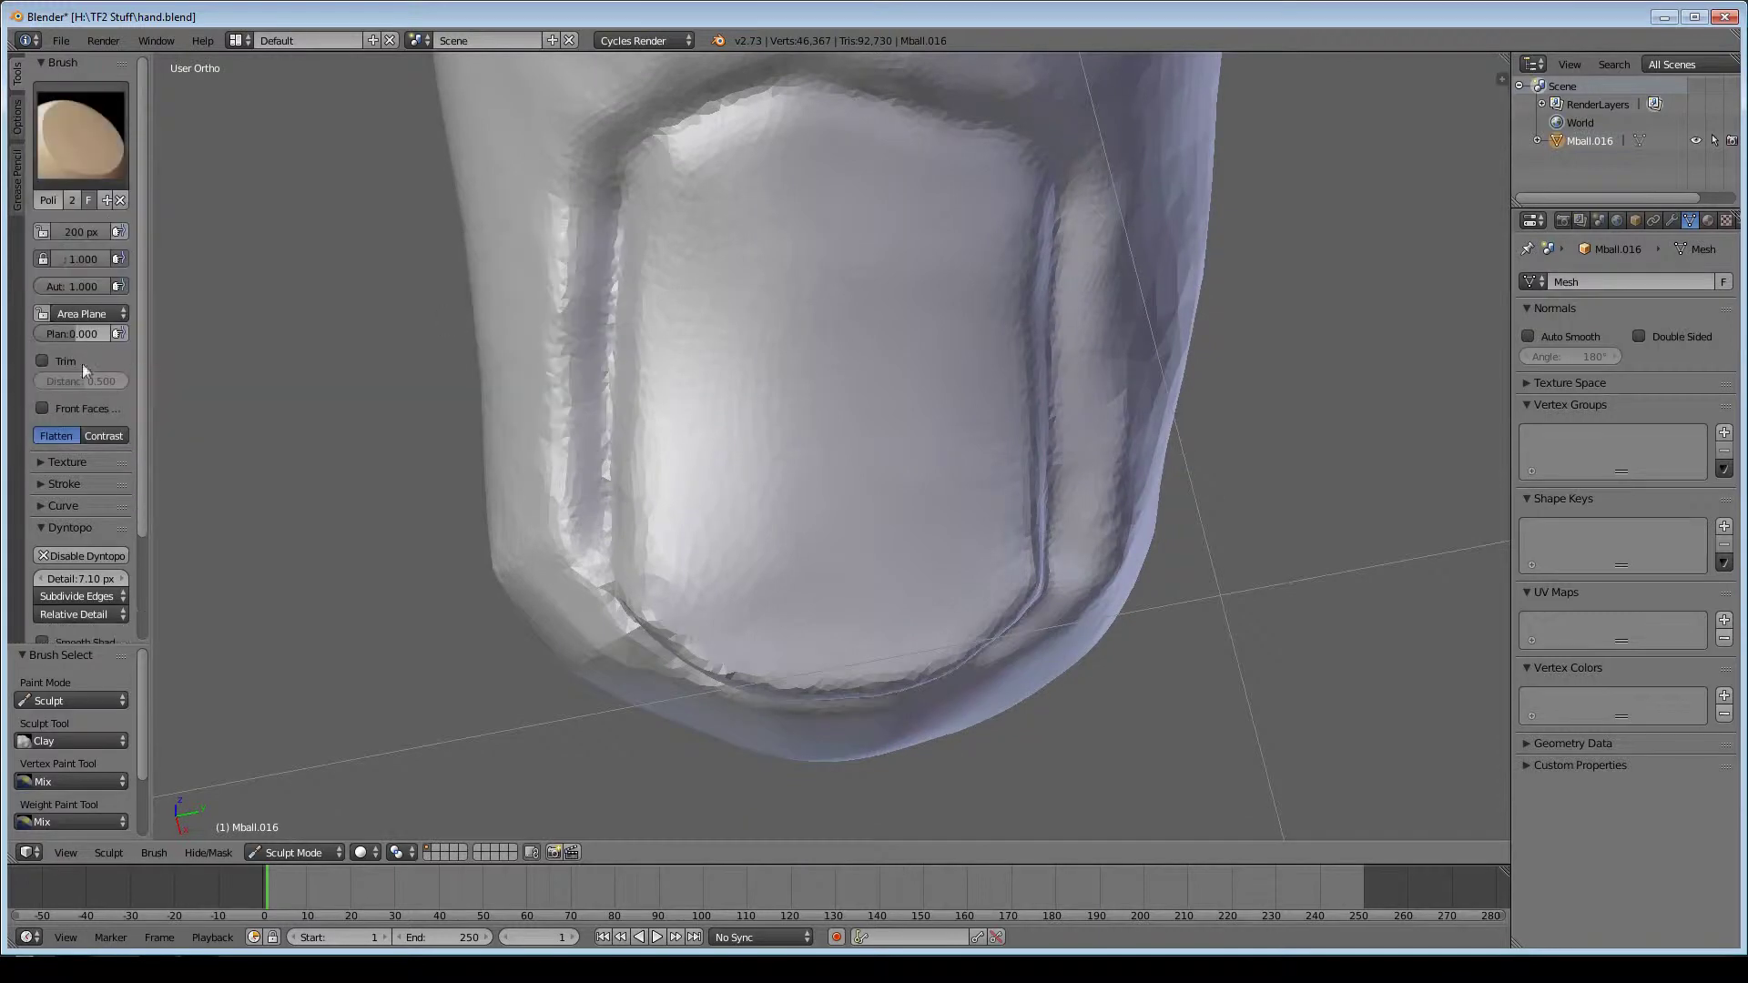
{"action": "key", "text": "f"}
{"action": "left_click_drag", "start_coordinate": [809, 148], "coordinate": [828, 417]}
{"action": "middle_click_drag", "start_coordinate": [829, 417], "coordinate": [42, 319]}
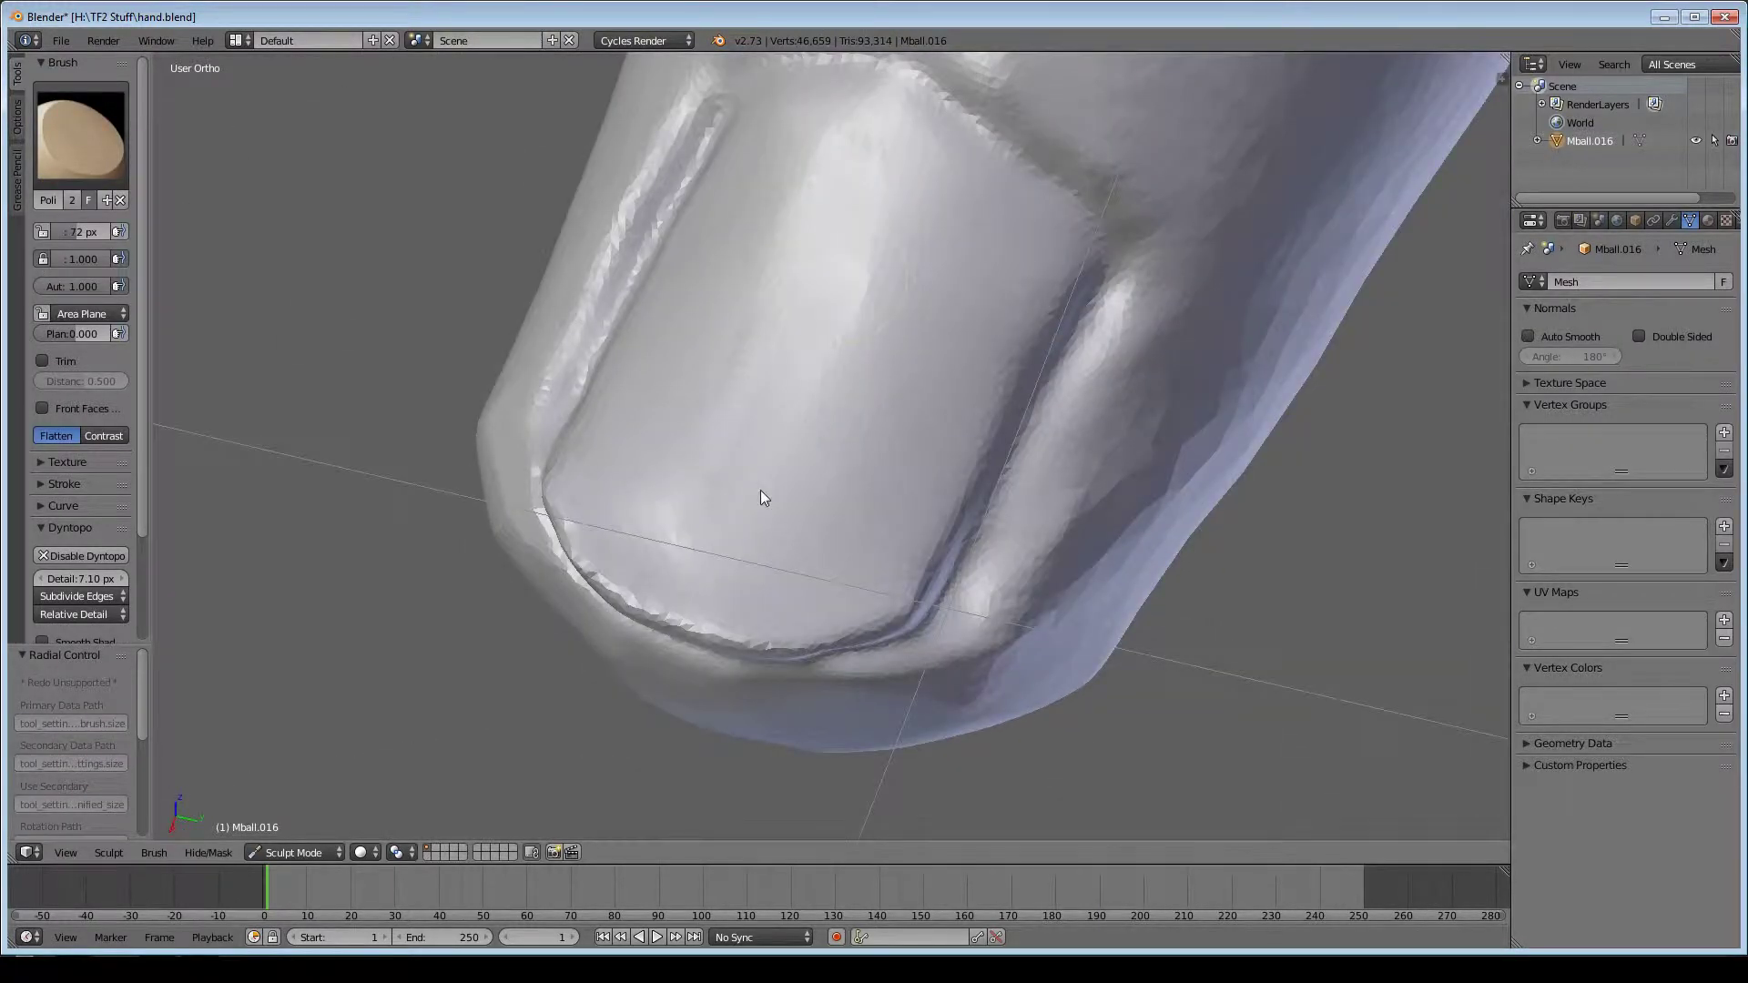
{"action": "middle_click_drag", "start_coordinate": [761, 490], "coordinate": [751, 215]}
- Carve a crease groove along the fingernail's outline and arc
{"action": "key", "text": "shift+c"}
{"action": "left_click_drag", "start_coordinate": [752, 215], "coordinate": [914, 209]}
{"action": "mouse_move", "coordinate": [914, 210]}
{"action": "middle_mouse_down"}
{"action": "mouse_move", "coordinate": [929, 479]}
{"action": "mouse_move", "coordinate": [559, 358]}
{"action": "middle_mouse_up"}
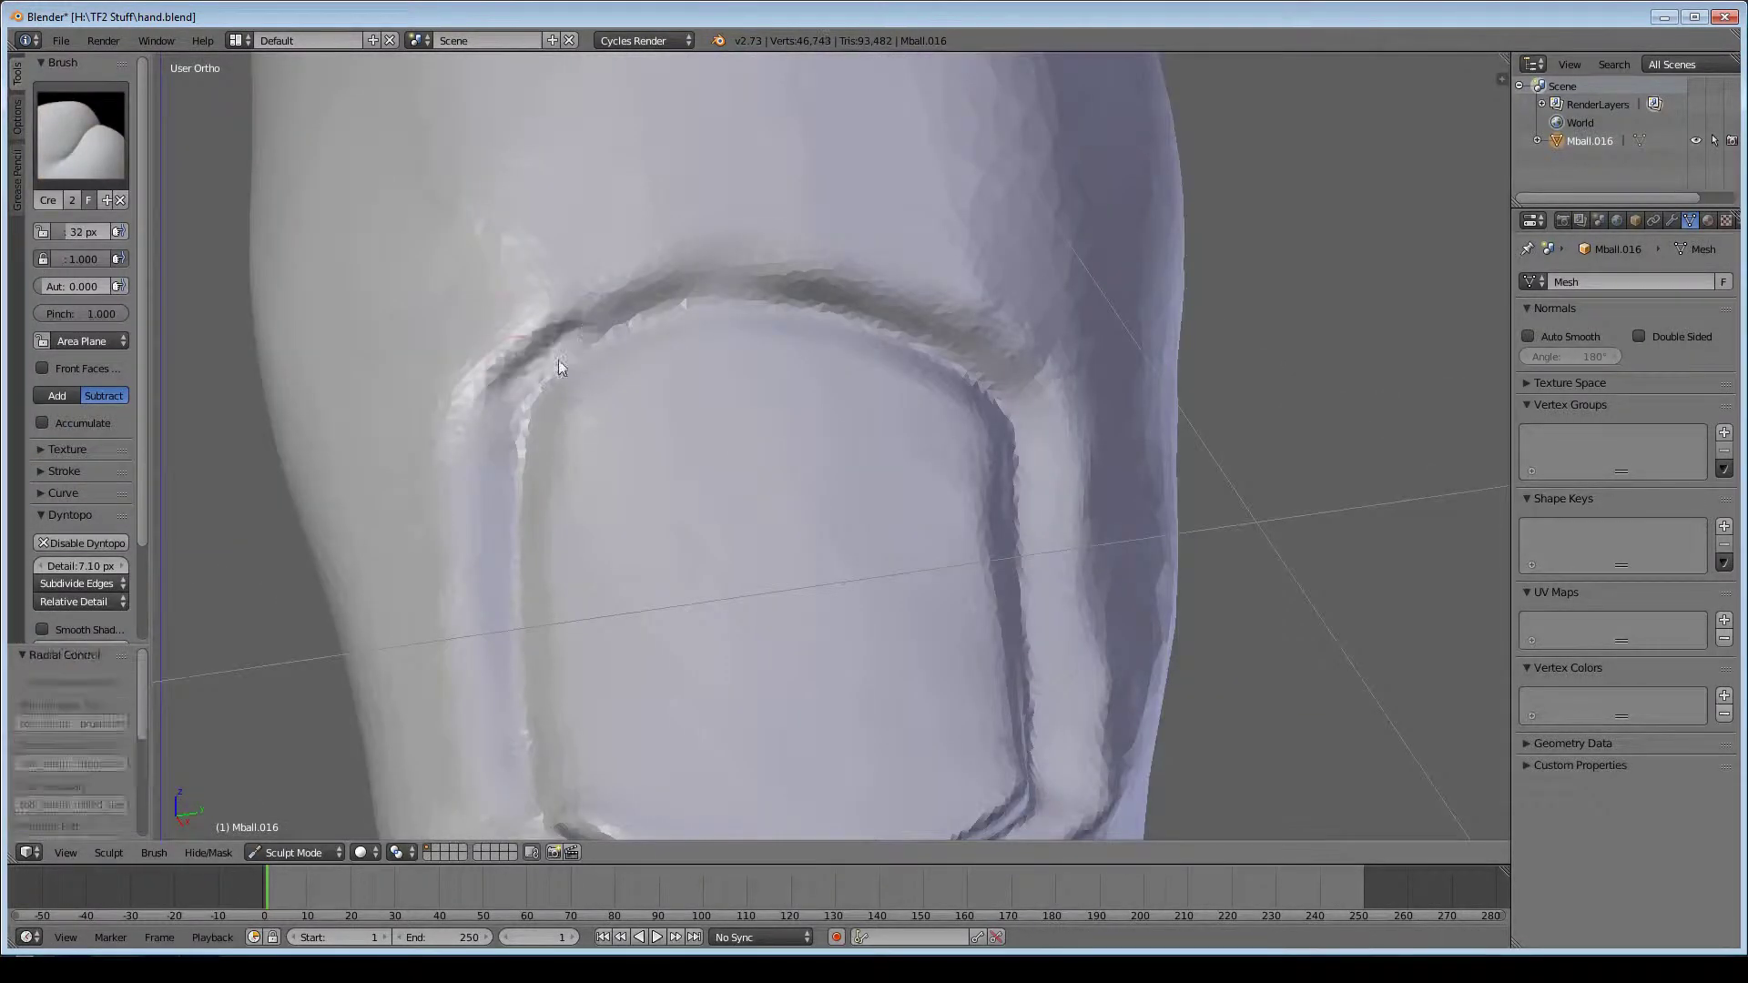
{"action": "key", "text": "f"}
{"action": "left_click", "coordinate": [680, 296]}
{"action": "key", "text": "ctrl+c"}
{"action": "mouse_move", "coordinate": [680, 297]}
{"action": "middle_mouse_down"}
{"action": "mouse_move", "coordinate": [925, 275]}
{"action": "mouse_move", "coordinate": [610, 411]}
{"action": "middle_mouse_up"}
{"action": "left_click_drag", "start_coordinate": [610, 411], "coordinate": [490, 526]}
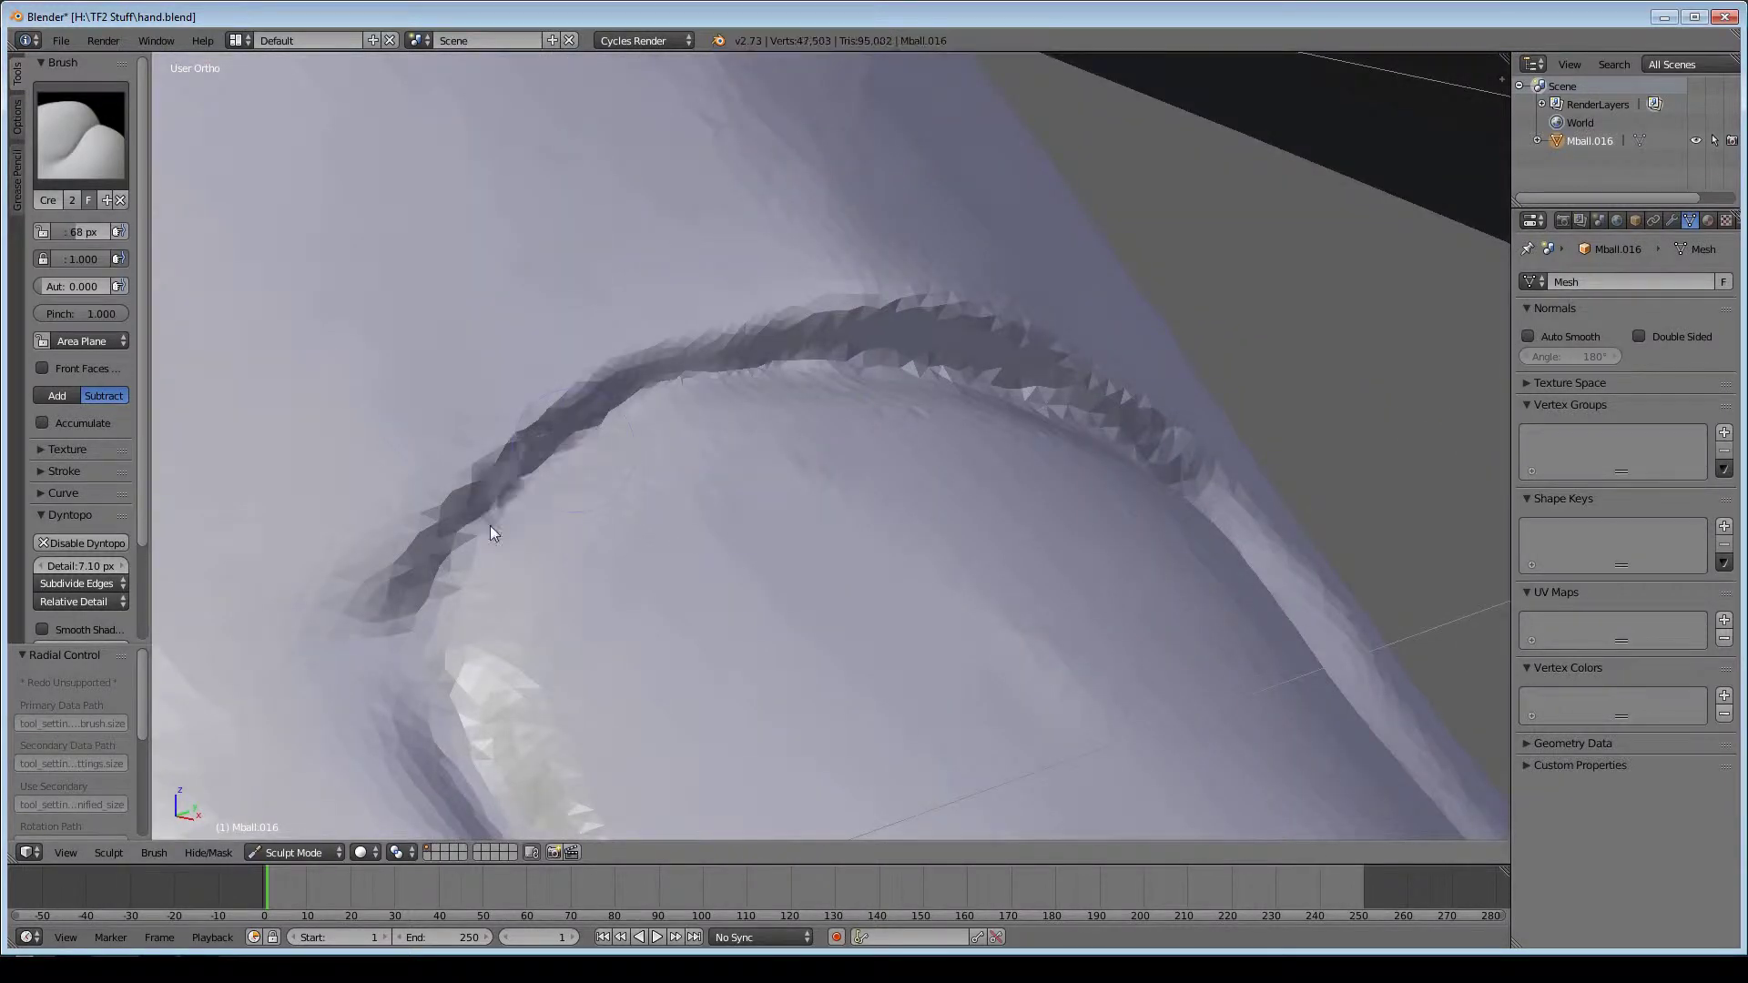
{"action": "middle_click_drag", "start_coordinate": [489, 526], "coordinate": [597, 337]}
{"action": "mouse_move", "coordinate": [735, 316]}
{"action": "middle_mouse_down"}
{"action": "mouse_move", "coordinate": [1057, 273]}
{"action": "mouse_move", "coordinate": [542, 417]}
{"action": "mouse_move", "coordinate": [932, 613]}
{"action": "mouse_move", "coordinate": [878, 636]}
{"action": "mouse_move", "coordinate": [993, 368]}
{"action": "mouse_move", "coordinate": [856, 598]}
{"action": "middle_mouse_up"}
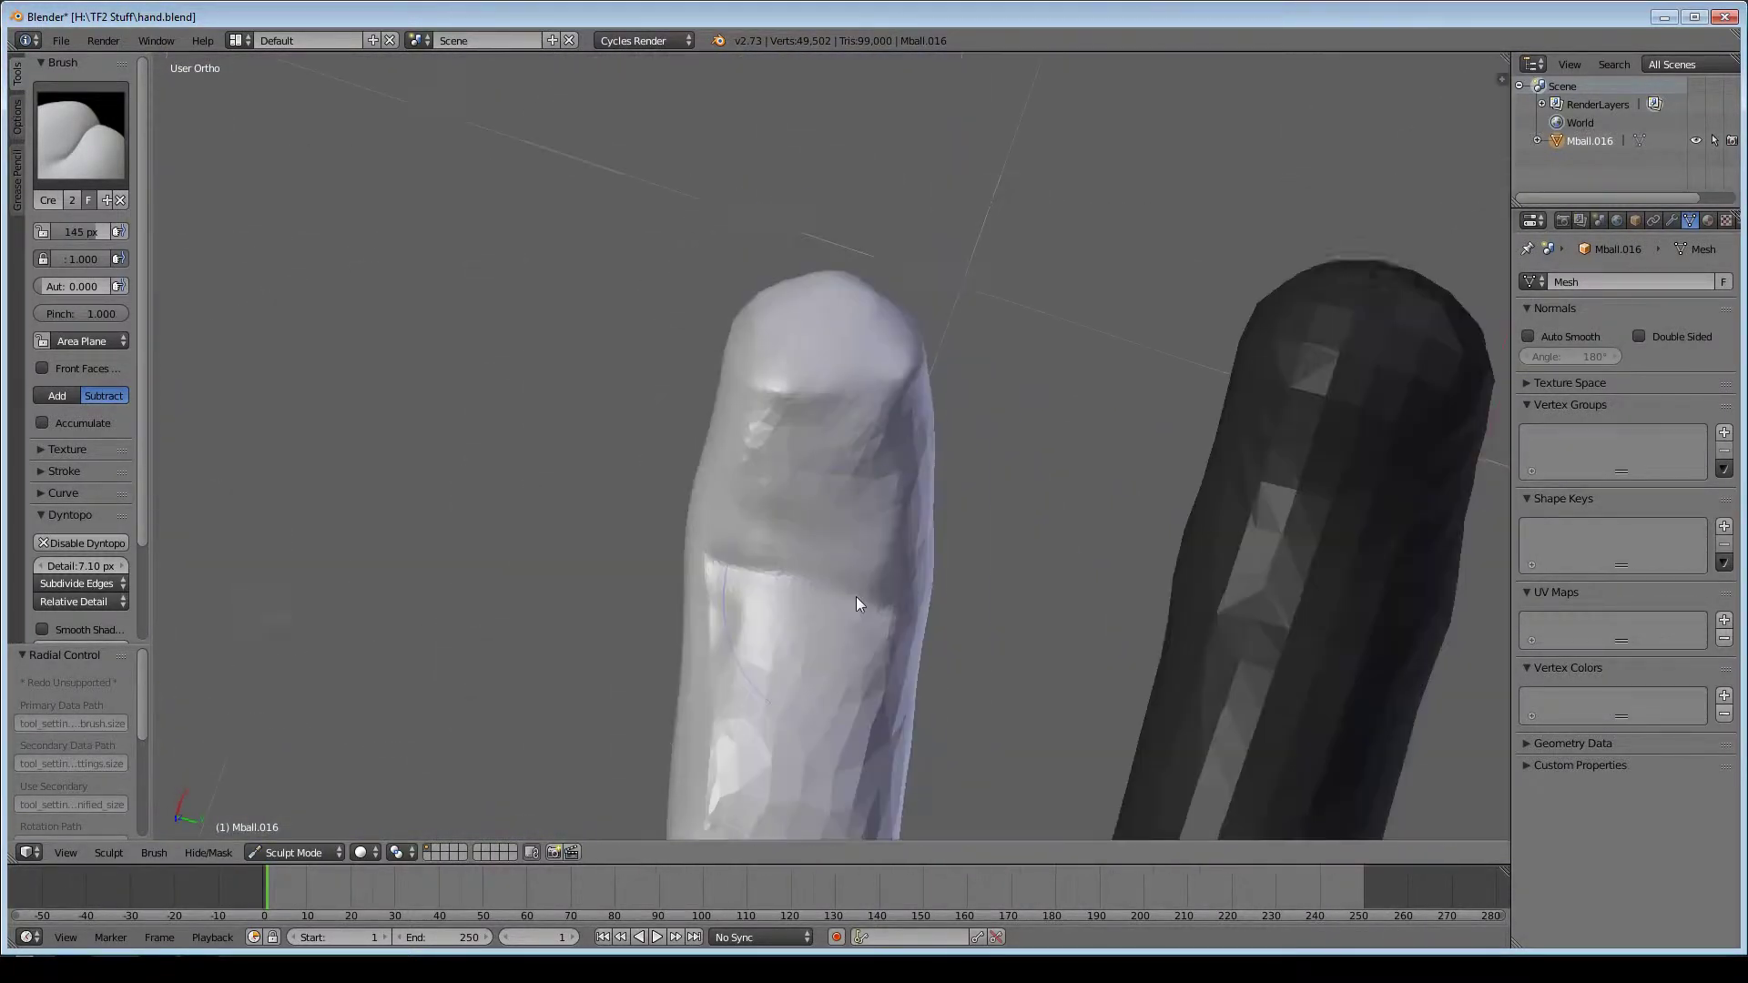
- Build up the fingertip around the nail with Clay, then pinch the nail's free edge sharp
{"action": "key", "text": "g"}
{"action": "scroll", "coordinate": [712, 434], "scroll_direction": "up", "scroll_amount": 3}
{"action": "key", "text": "c"}
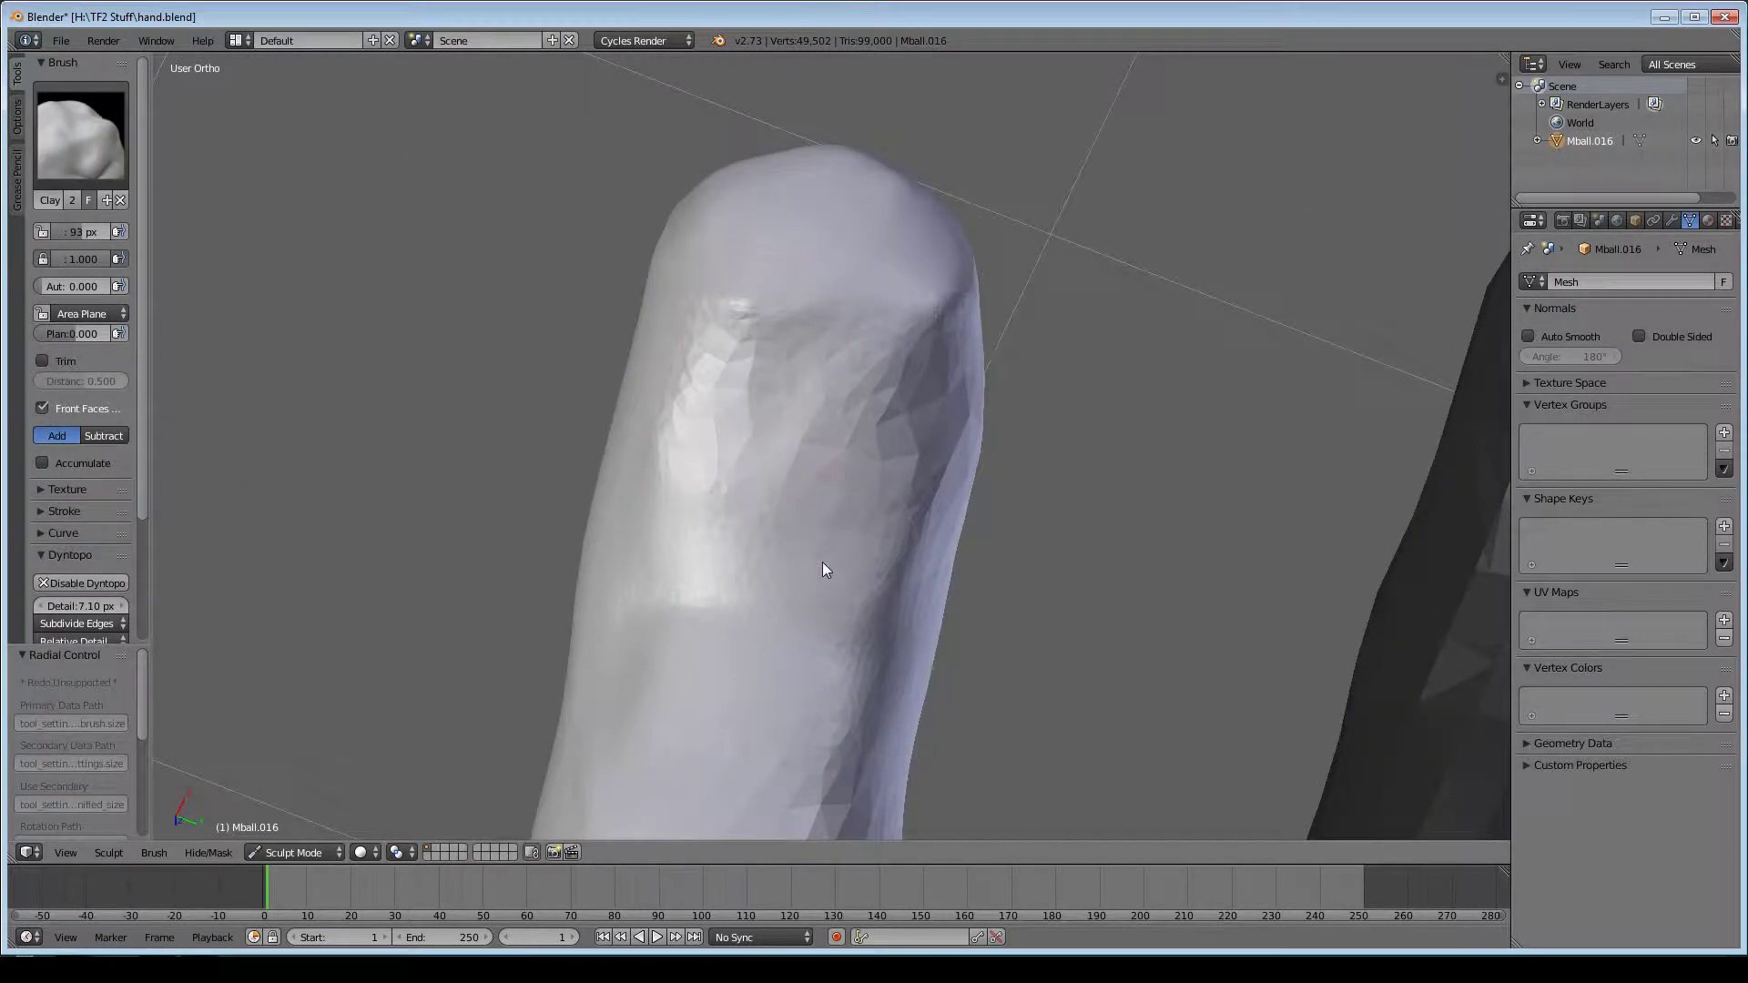
{"action": "mouse_move", "coordinate": [823, 561]}
{"action": "middle_mouse_down"}
{"action": "mouse_move", "coordinate": [812, 607]}
{"action": "mouse_move", "coordinate": [827, 373]}
{"action": "mouse_move", "coordinate": [901, 565]}
{"action": "mouse_move", "coordinate": [693, 624]}
{"action": "mouse_move", "coordinate": [835, 550]}
{"action": "middle_mouse_up"}
{"action": "key", "text": "p"}
{"action": "left_click_drag", "start_coordinate": [711, 415], "coordinate": [917, 472]}
{"action": "left_click_drag", "start_coordinate": [1038, 428], "coordinate": [625, 406]}
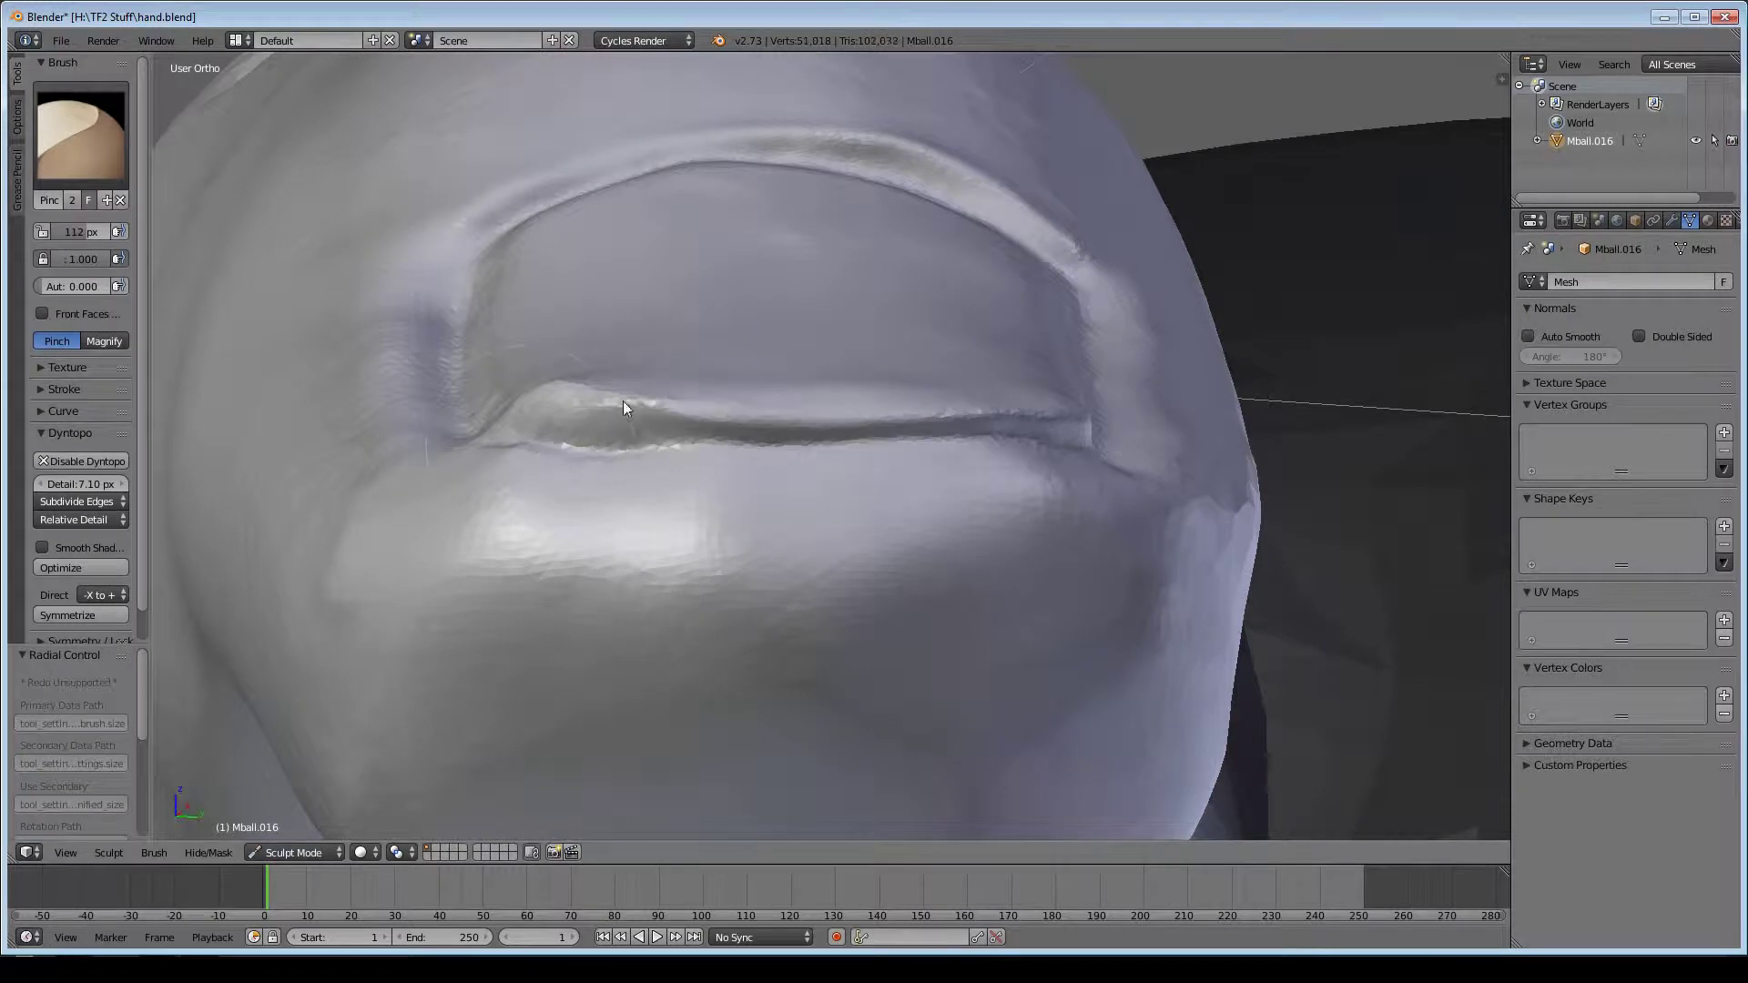
{"action": "mouse_move", "coordinate": [625, 406]}
{"action": "middle_mouse_down"}
{"action": "mouse_move", "coordinate": [752, 615]}
{"action": "mouse_move", "coordinate": [1060, 455]}
{"action": "mouse_move", "coordinate": [555, 295]}
{"action": "middle_mouse_up"}
{"action": "left_click_drag", "start_coordinate": [609, 255], "coordinate": [877, 260]}
{"action": "mouse_move", "coordinate": [876, 259]}
{"action": "middle_mouse_down"}
{"action": "mouse_move", "coordinate": [901, 479]}
{"action": "mouse_move", "coordinate": [483, 558]}
{"action": "mouse_move", "coordinate": [888, 659]}
{"action": "mouse_move", "coordinate": [845, 624]}
{"action": "mouse_move", "coordinate": [749, 696]}
{"action": "mouse_move", "coordinate": [597, 558]}
{"action": "mouse_move", "coordinate": [637, 753]}
{"action": "mouse_move", "coordinate": [807, 534]}
{"action": "middle_mouse_up"}
- Resize the brushes, setting Grab to 92 px and Clay to 200 px
{"action": "key", "text": "shift+c"}
{"action": "key", "text": "g"}
{"action": "key", "text": "f"}
{"action": "scroll", "coordinate": [808, 535], "scroll_direction": "up", "scroll_amount": 5}
{"action": "key", "text": "c"}
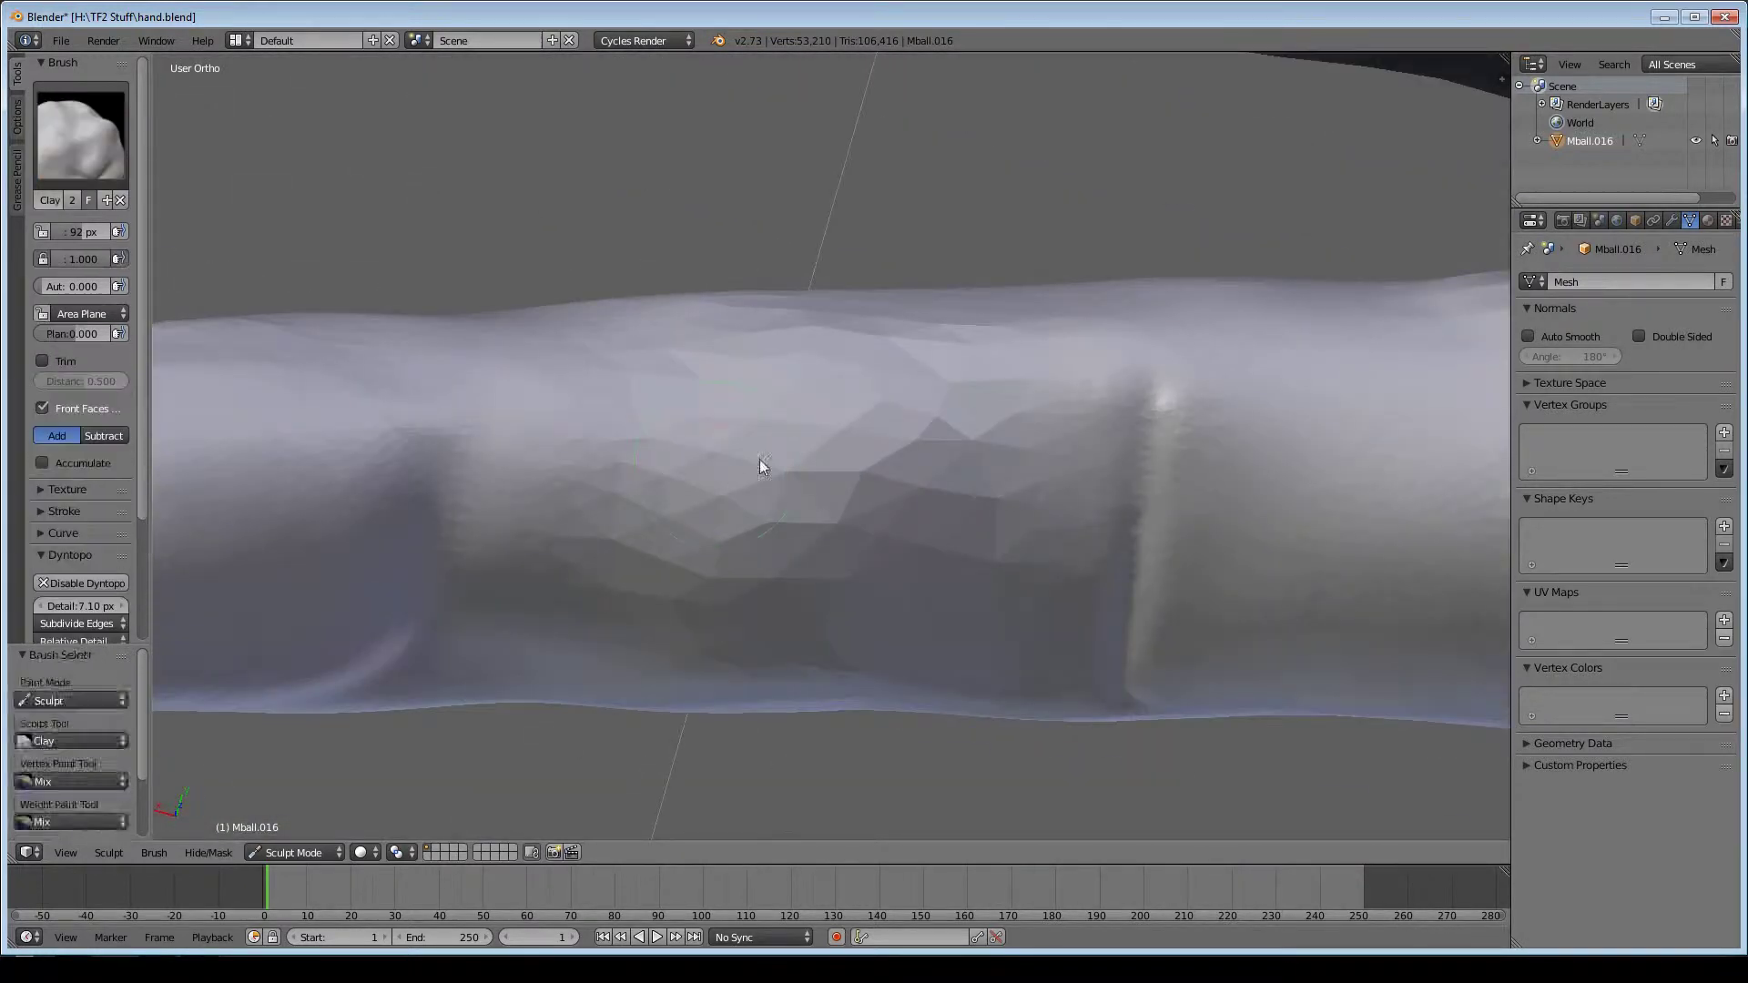
{"action": "key", "text": "f"}
{"action": "mouse_move", "coordinate": [711, 442]}
{"action": "middle_mouse_down"}
{"action": "mouse_move", "coordinate": [843, 282]}
{"action": "mouse_move", "coordinate": [719, 625]}
{"action": "mouse_move", "coordinate": [790, 290]}
{"action": "mouse_move", "coordinate": [834, 585]}
{"action": "mouse_move", "coordinate": [814, 577]}
{"action": "mouse_move", "coordinate": [894, 393]}
{"action": "mouse_move", "coordinate": [554, 457]}
{"action": "mouse_move", "coordinate": [845, 466]}
{"action": "middle_mouse_up"}
{"action": "left_click", "coordinate": [844, 282]}
- Scrape down the knuckle area with a 143 px Scrape brush
{"action": "left_click", "coordinate": [81, 134]}
{"action": "left_click", "coordinate": [346, 312]}
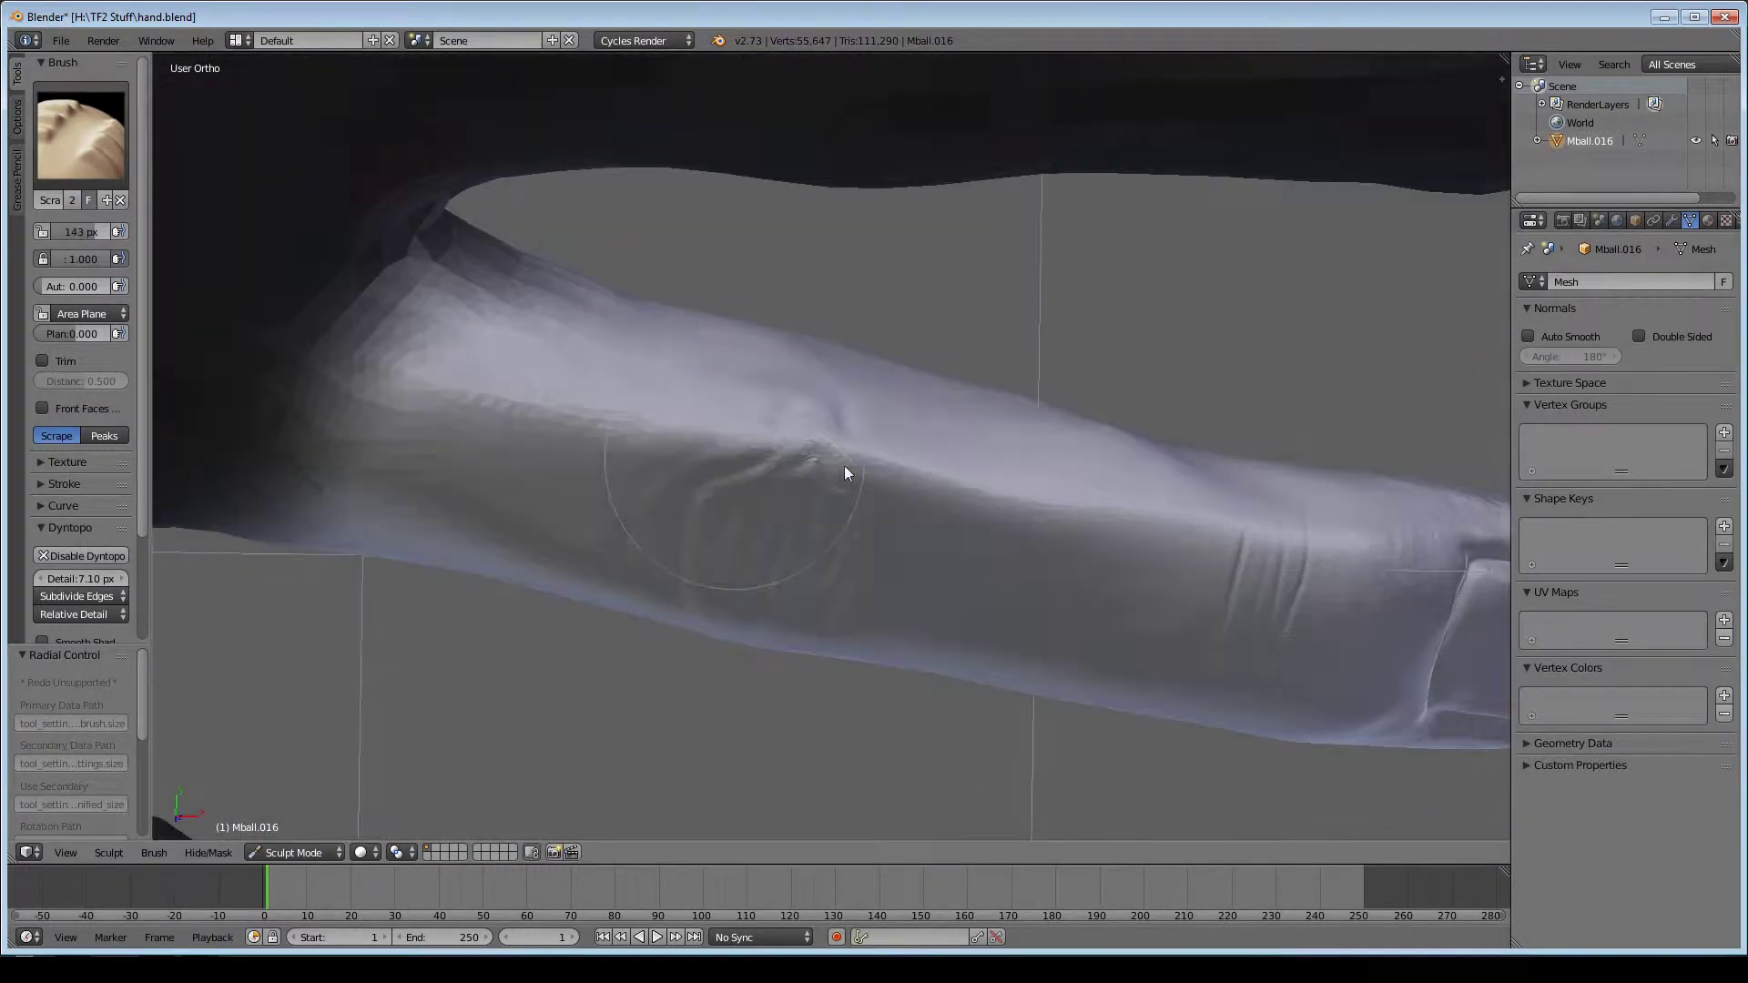
{"action": "key", "text": "f"}
{"action": "left_click", "coordinate": [761, 408]}
{"action": "mouse_move", "coordinate": [761, 415]}
{"action": "middle_mouse_down"}
{"action": "mouse_move", "coordinate": [762, 466]}
{"action": "mouse_move", "coordinate": [719, 484]}
{"action": "middle_mouse_up"}
- Carve vertical and diagonal wrinkle creases across the knuckle, leaving the brush at 55 px
{"action": "key", "text": "shift+c"}
{"action": "left_click_drag", "start_coordinate": [714, 370], "coordinate": [605, 527]}
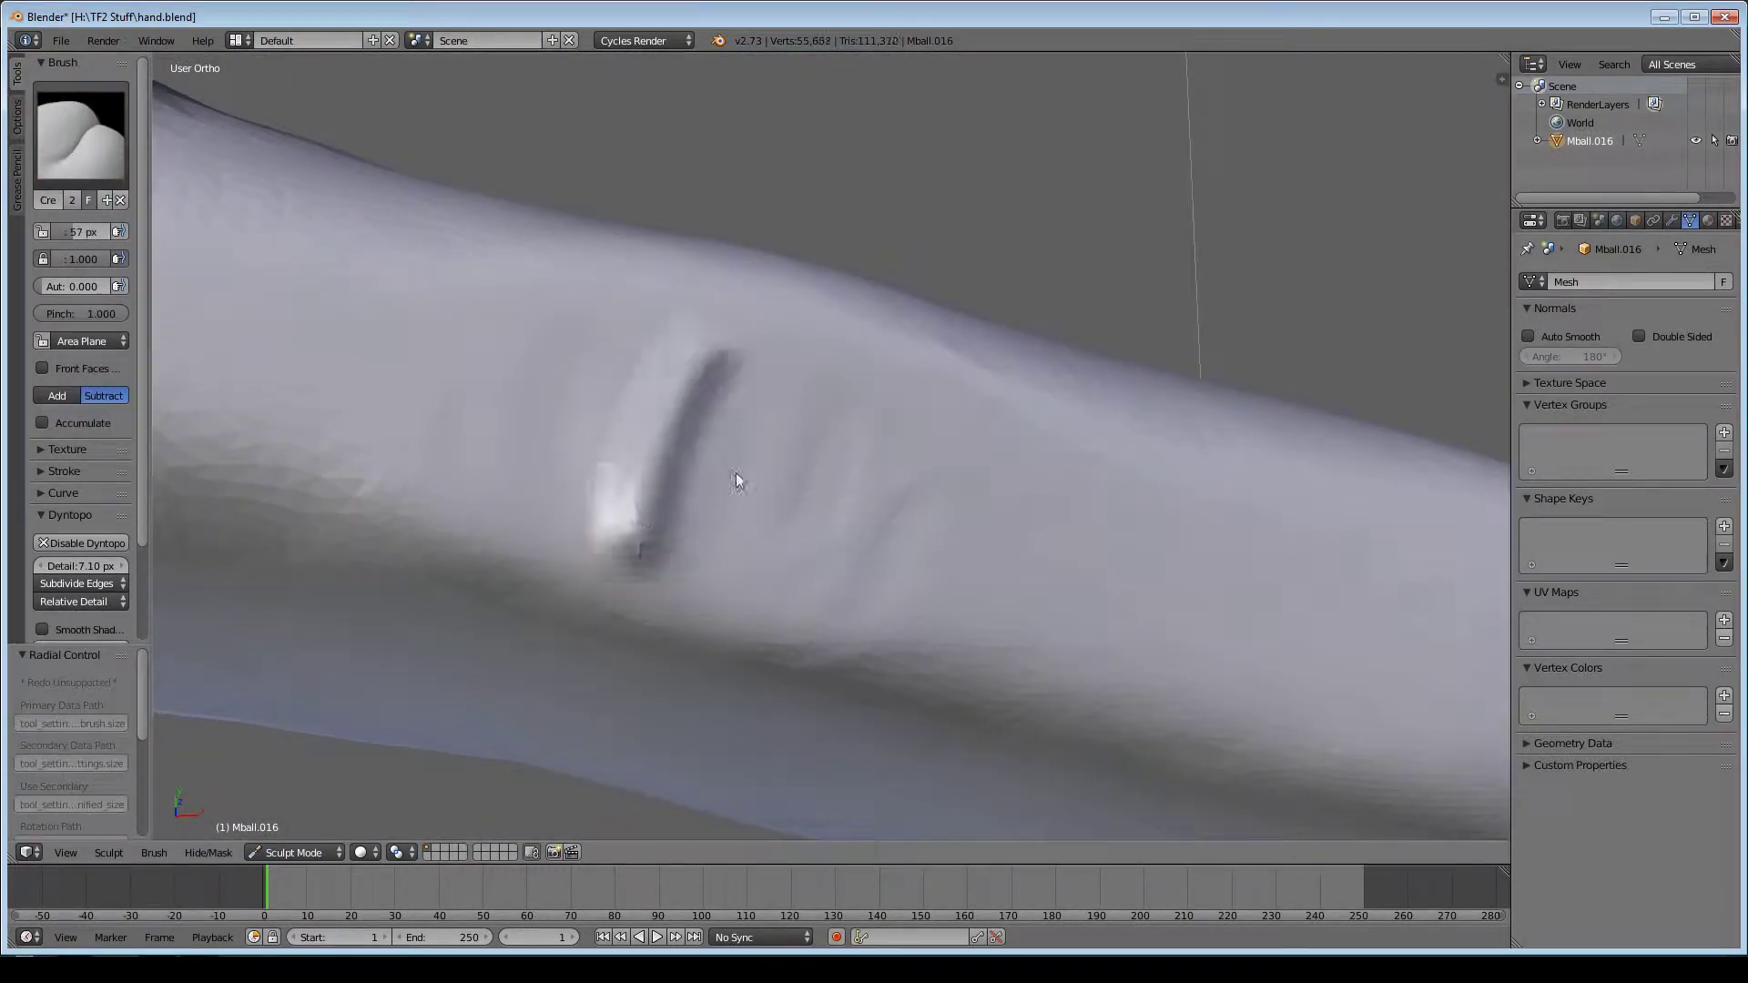
{"action": "left_click_drag", "start_coordinate": [737, 480], "coordinate": [608, 517]}
{"action": "mouse_move", "coordinate": [608, 518]}
{"action": "middle_mouse_down"}
{"action": "mouse_move", "coordinate": [823, 534]}
{"action": "mouse_move", "coordinate": [859, 508]}
{"action": "middle_mouse_up"}
{"action": "key", "text": "f"}
{"action": "left_click_drag", "start_coordinate": [911, 391], "coordinate": [975, 597]}
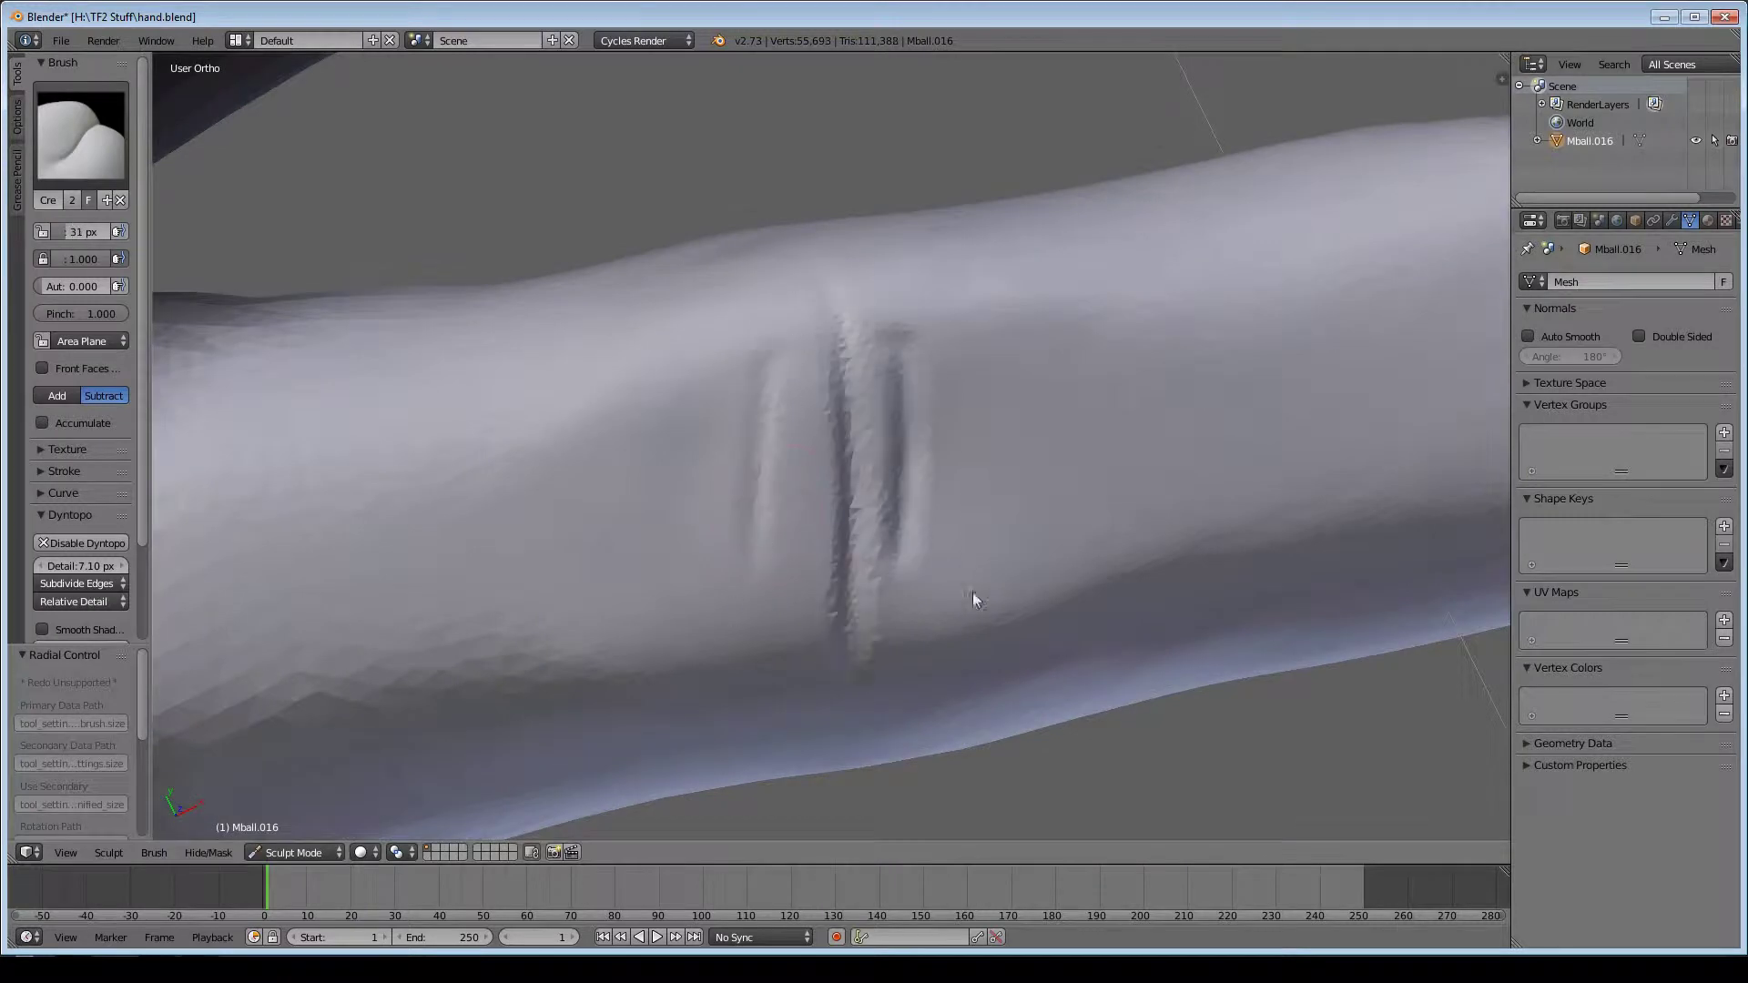
{"action": "left_click_drag", "start_coordinate": [719, 356], "coordinate": [674, 492]}
{"action": "mouse_move", "coordinate": [674, 491]}
{"action": "middle_mouse_down"}
{"action": "mouse_move", "coordinate": [788, 407]}
{"action": "mouse_move", "coordinate": [764, 548]}
{"action": "mouse_move", "coordinate": [817, 544]}
{"action": "mouse_move", "coordinate": [839, 508]}
{"action": "mouse_move", "coordinate": [710, 537]}
{"action": "mouse_move", "coordinate": [713, 597]}
{"action": "mouse_move", "coordinate": [916, 641]}
{"action": "mouse_move", "coordinate": [839, 488]}
{"action": "middle_mouse_up"}
{"action": "key", "text": "f"}
{"action": "left_click", "coordinate": [686, 436]}
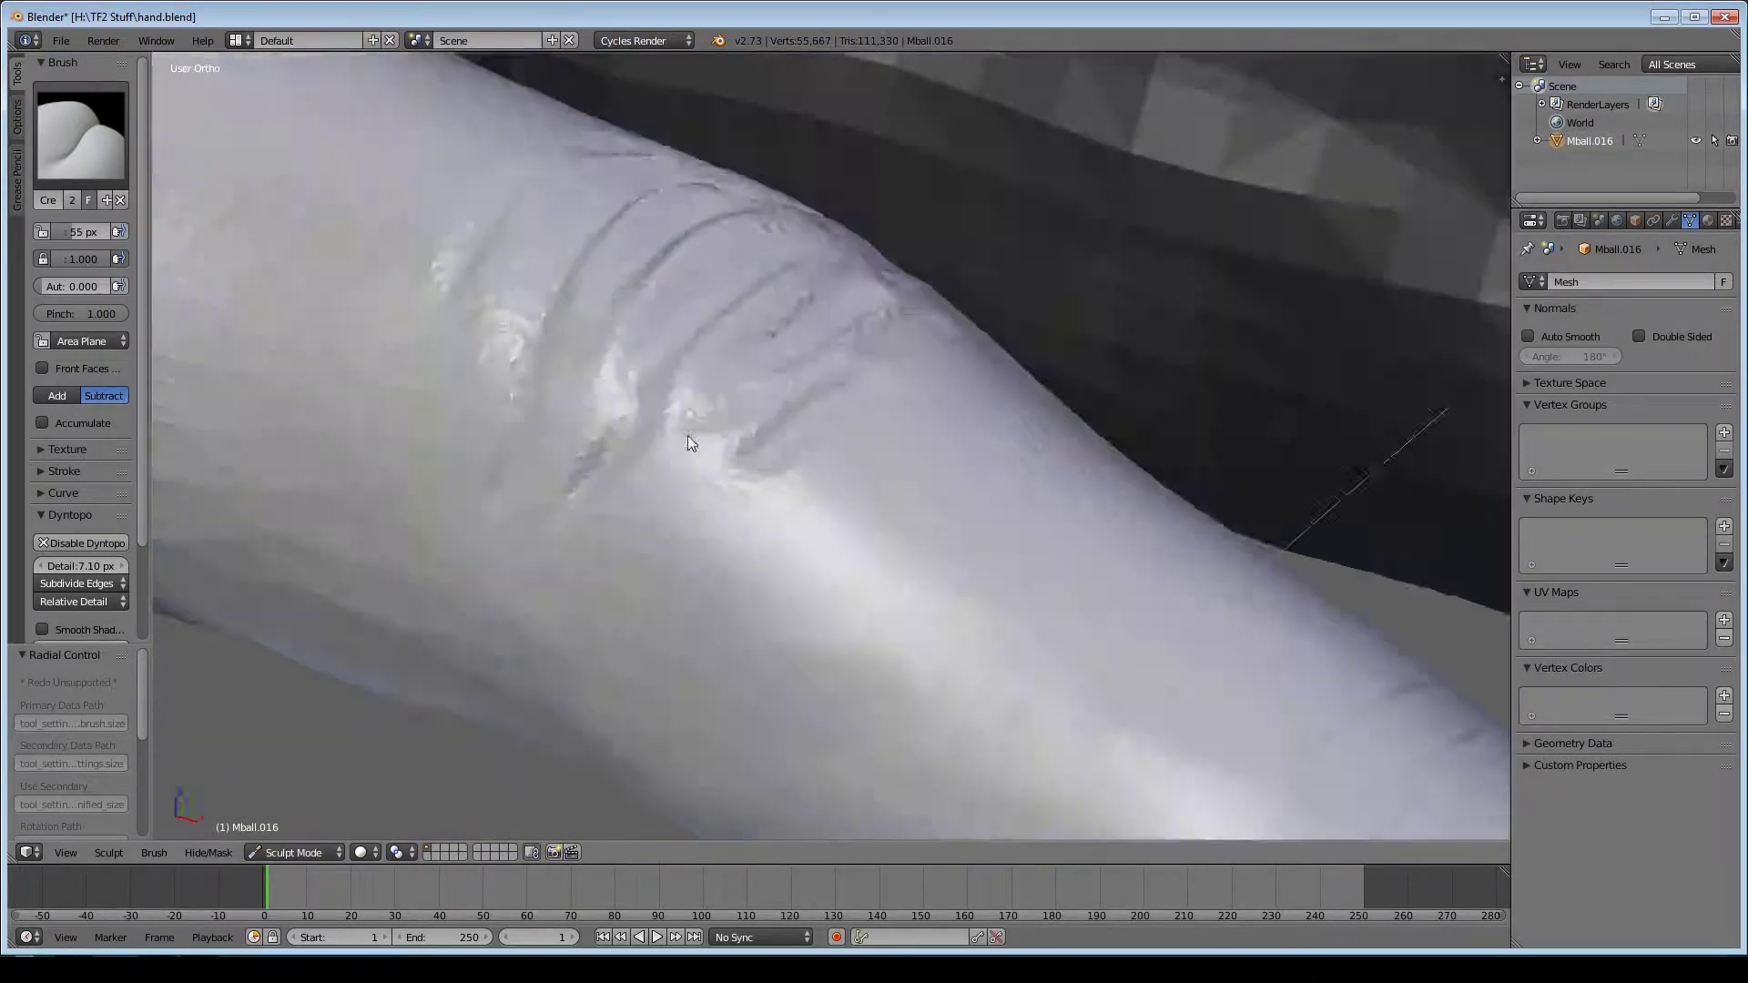
{"action": "mouse_move", "coordinate": [687, 435]}
{"action": "middle_mouse_down"}
{"action": "mouse_move", "coordinate": [953, 324]}
{"action": "mouse_move", "coordinate": [763, 479]}
{"action": "mouse_move", "coordinate": [650, 477]}
{"action": "middle_mouse_up"}
- Enlarge the Grab brush to 196 px, framed close on the fingertip
{"action": "key", "text": "c"}
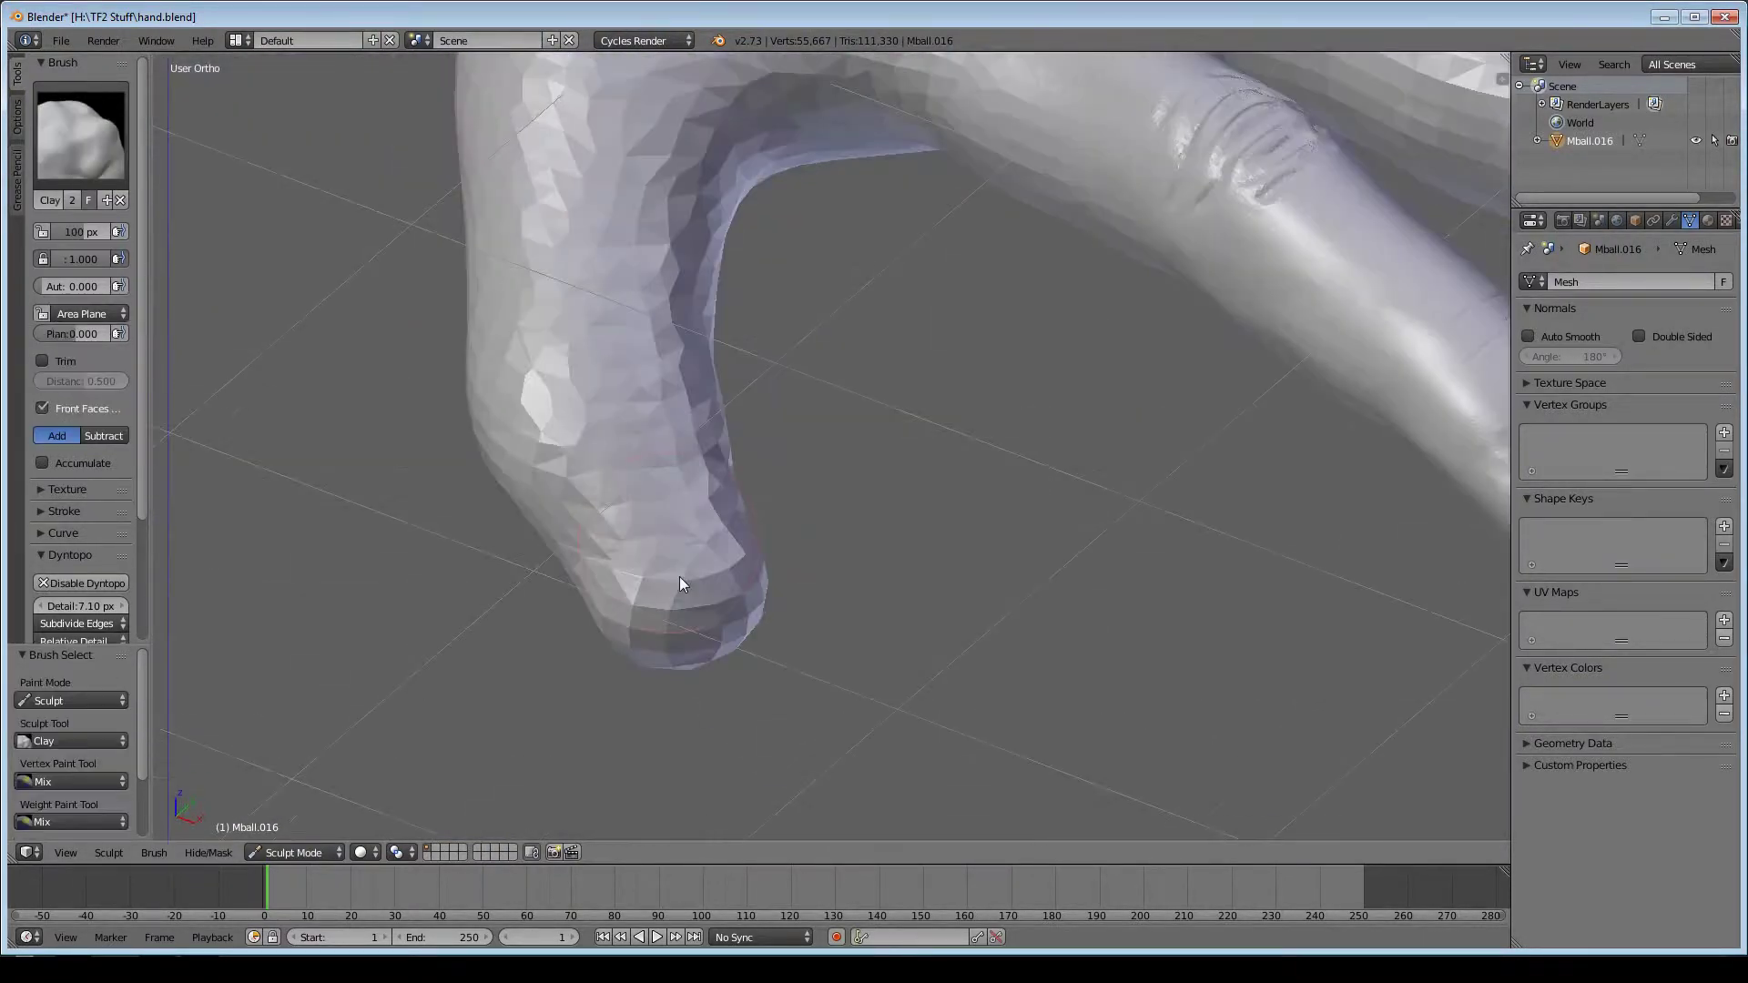
{"action": "mouse_move", "coordinate": [680, 577]}
{"action": "middle_mouse_down"}
{"action": "mouse_move", "coordinate": [854, 205]}
{"action": "mouse_move", "coordinate": [663, 562]}
{"action": "mouse_move", "coordinate": [847, 549]}
{"action": "middle_mouse_up"}
{"action": "key", "text": "g"}
{"action": "key", "text": "f"}
{"action": "left_click", "coordinate": [772, 404]}
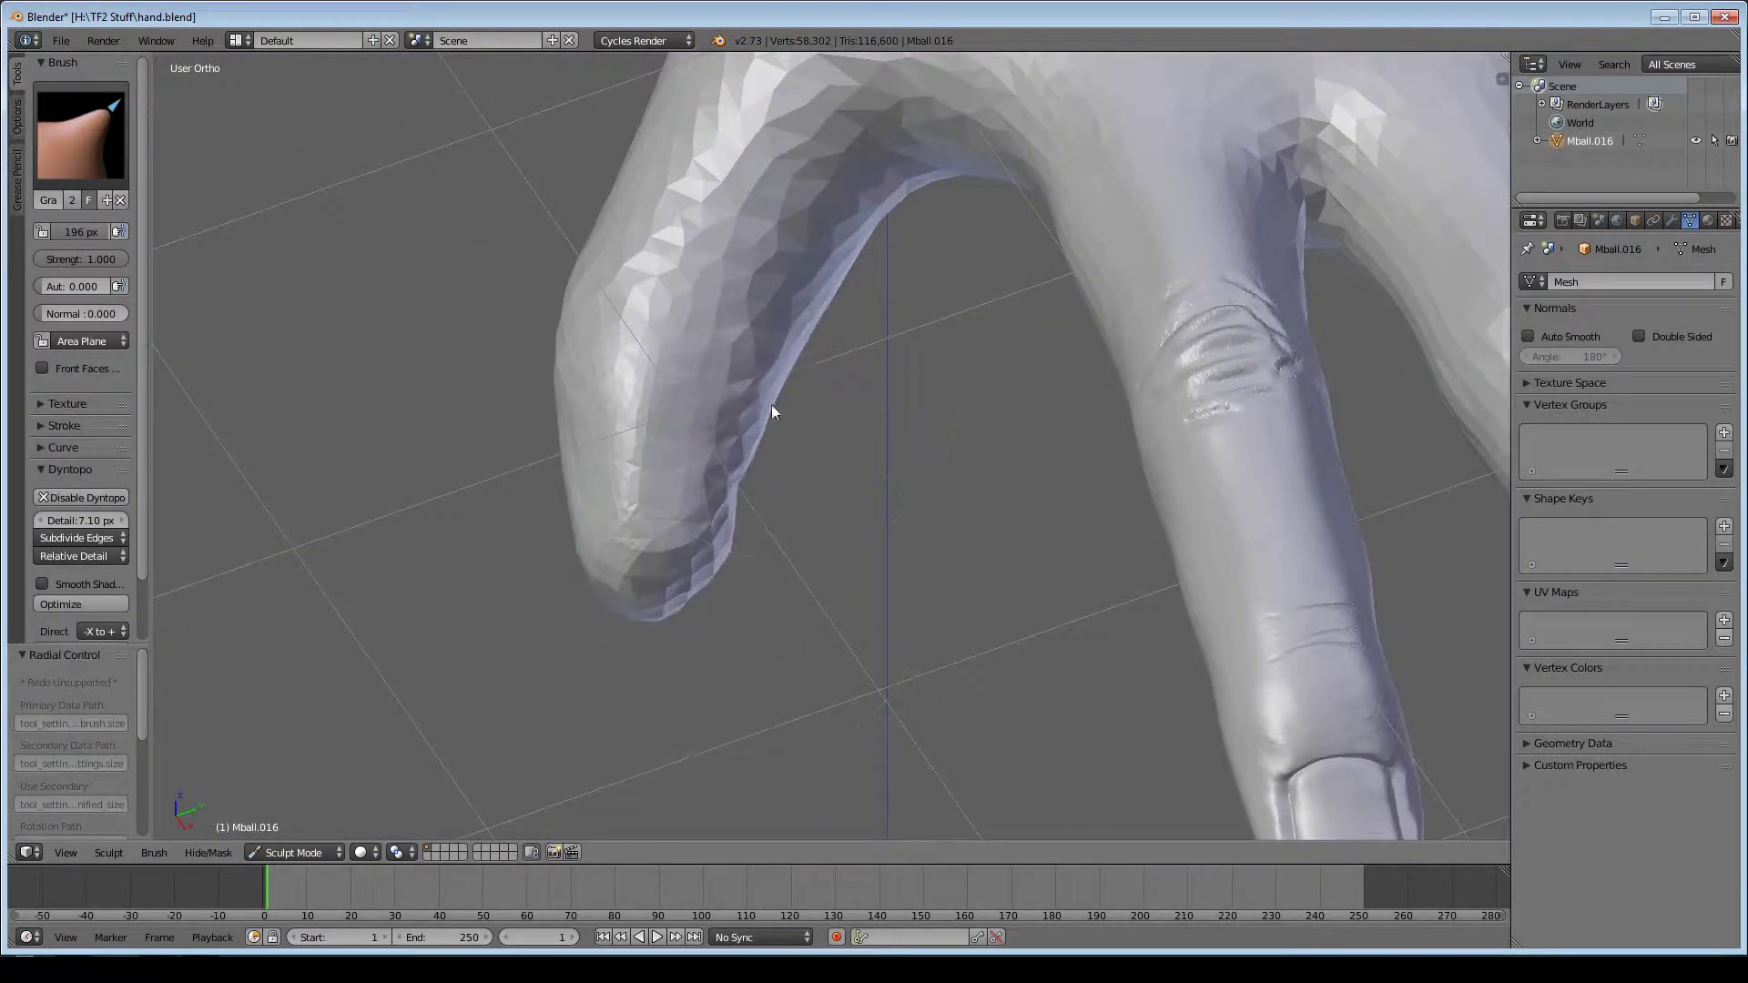
{"action": "mouse_move", "coordinate": [772, 404]}
{"action": "middle_mouse_down"}
{"action": "mouse_move", "coordinate": [679, 500]}
{"action": "mouse_move", "coordinate": [964, 428]}
{"action": "mouse_move", "coordinate": [714, 539]}
{"action": "middle_mouse_up"}
- Carve and deepen a fingernail groove along the fingertip with the Crease brush
{"action": "key", "text": "shift+c"}
{"action": "left_click_drag", "start_coordinate": [601, 496], "coordinate": [1034, 642]}
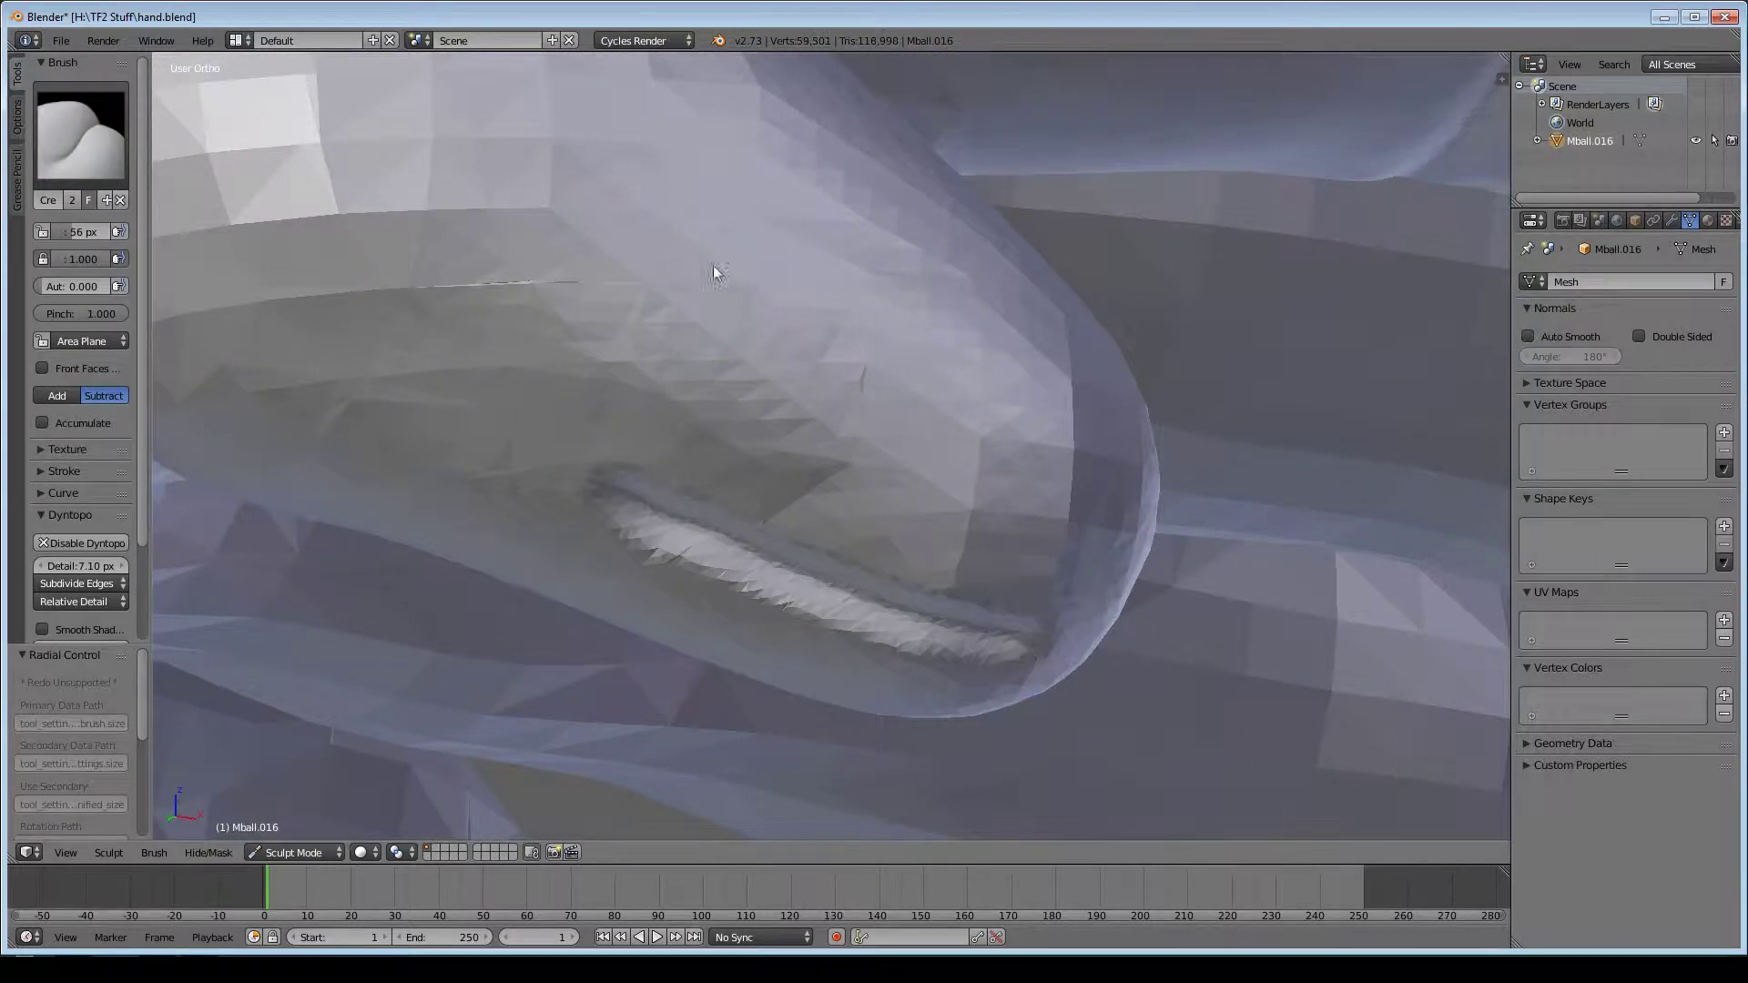
{"action": "left_click_drag", "start_coordinate": [713, 265], "coordinate": [1097, 414]}
{"action": "left_click_drag", "start_coordinate": [719, 250], "coordinate": [615, 472]}
{"action": "mouse_move", "coordinate": [615, 472]}
{"action": "middle_mouse_down"}
{"action": "mouse_move", "coordinate": [691, 480]}
{"action": "mouse_move", "coordinate": [544, 239]}
{"action": "middle_mouse_up"}
{"action": "left_click_drag", "start_coordinate": [544, 238], "coordinate": [535, 240]}
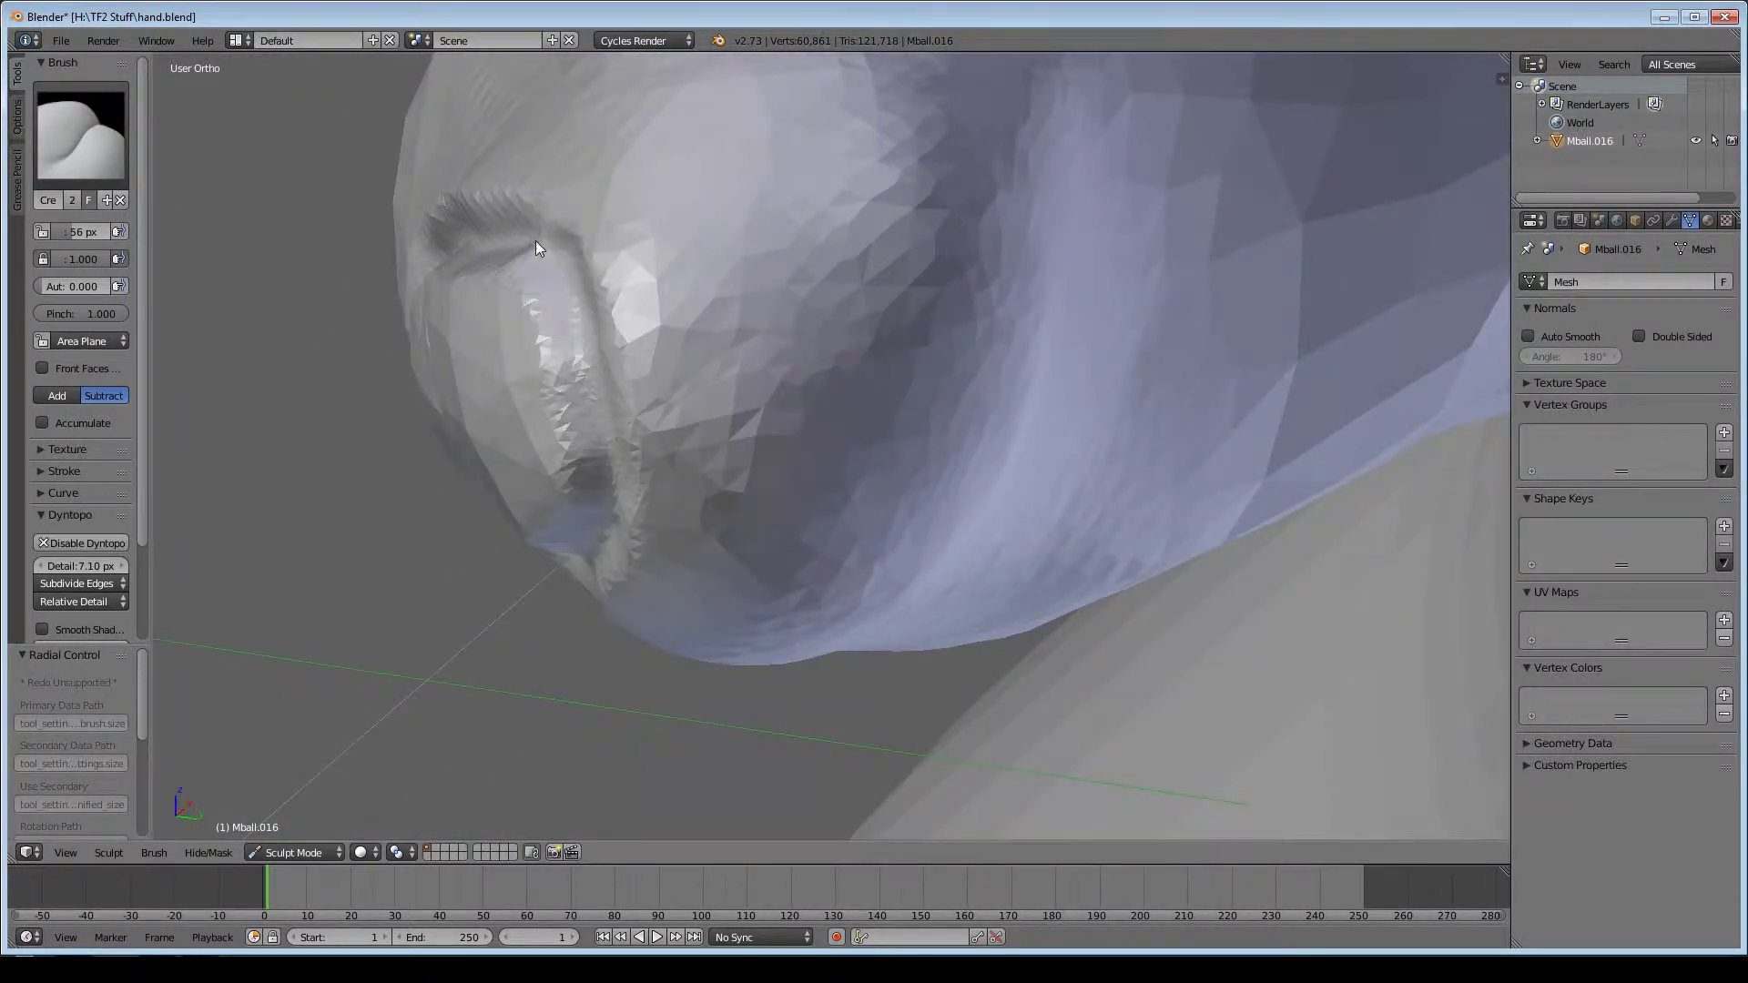
{"action": "mouse_move", "coordinate": [535, 240]}
{"action": "middle_mouse_down"}
{"action": "mouse_move", "coordinate": [698, 592]}
{"action": "mouse_move", "coordinate": [761, 561]}
{"action": "middle_mouse_up"}
- Build up the nail plate with Clay, then pinch the nail rim tighter
{"action": "key", "text": "c"}
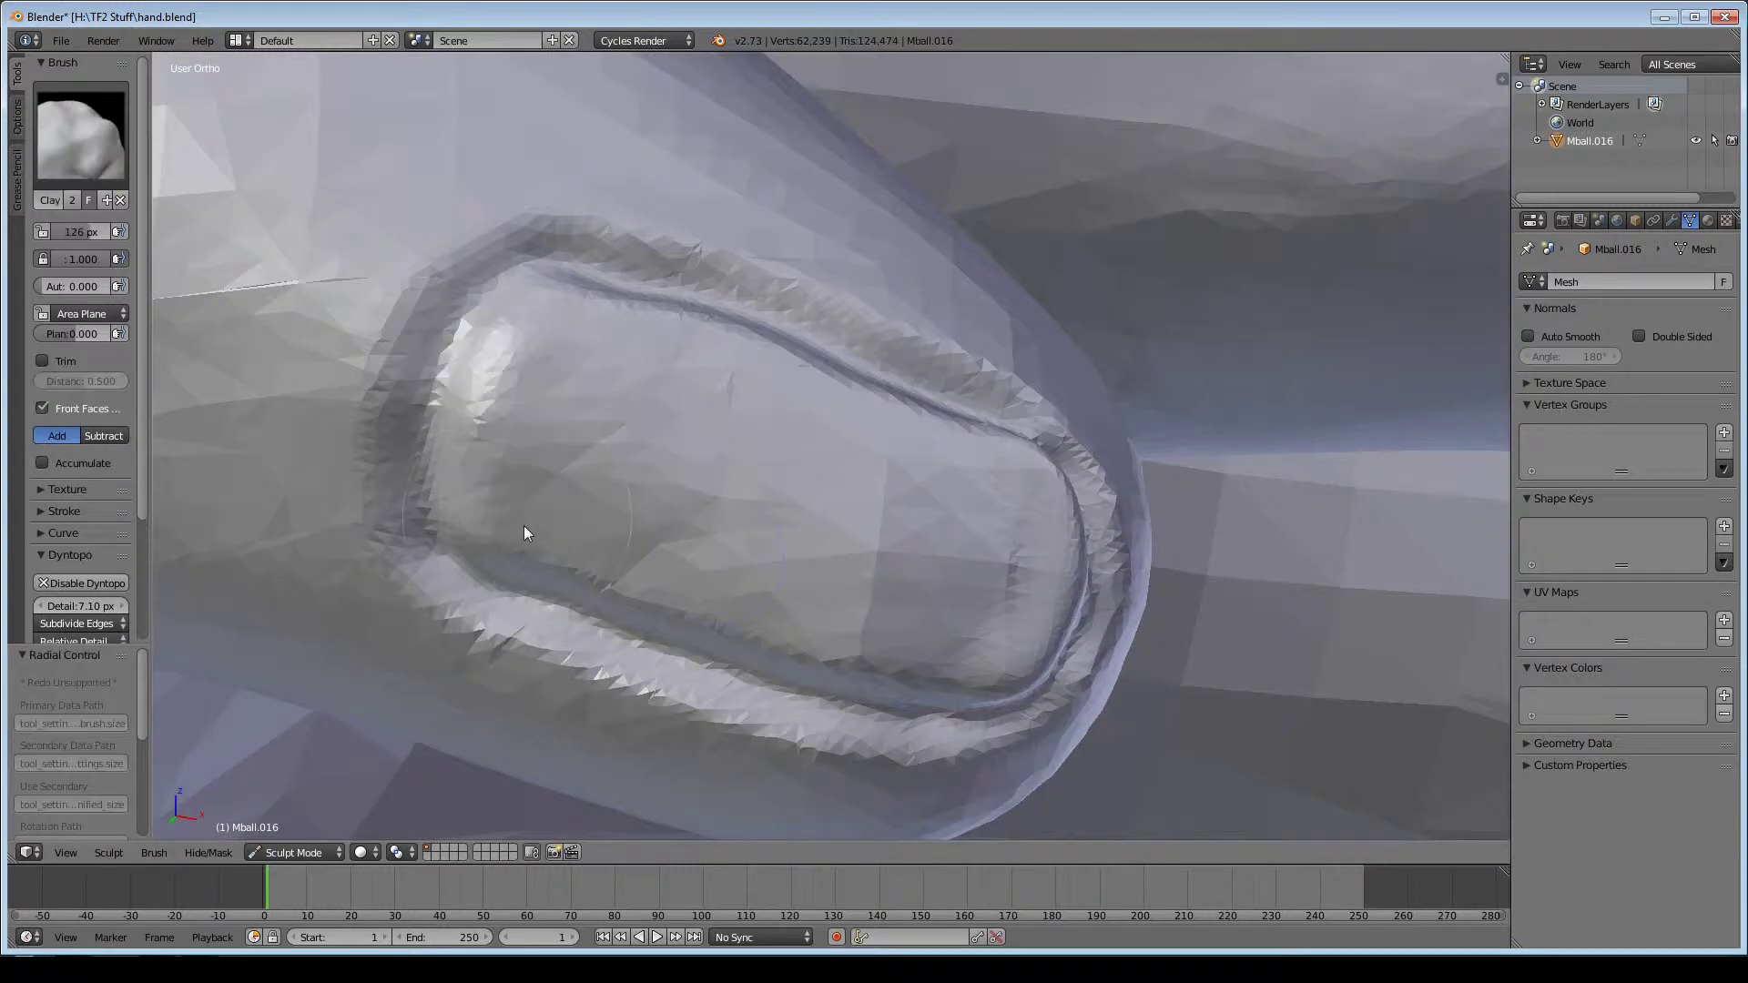
{"action": "left_click_drag", "start_coordinate": [523, 526], "coordinate": [672, 384]}
{"action": "key", "text": "p"}
{"action": "middle_click_drag", "start_coordinate": [679, 377], "coordinate": [854, 412]}
{"action": "left_click_drag", "start_coordinate": [855, 411], "coordinate": [430, 506]}
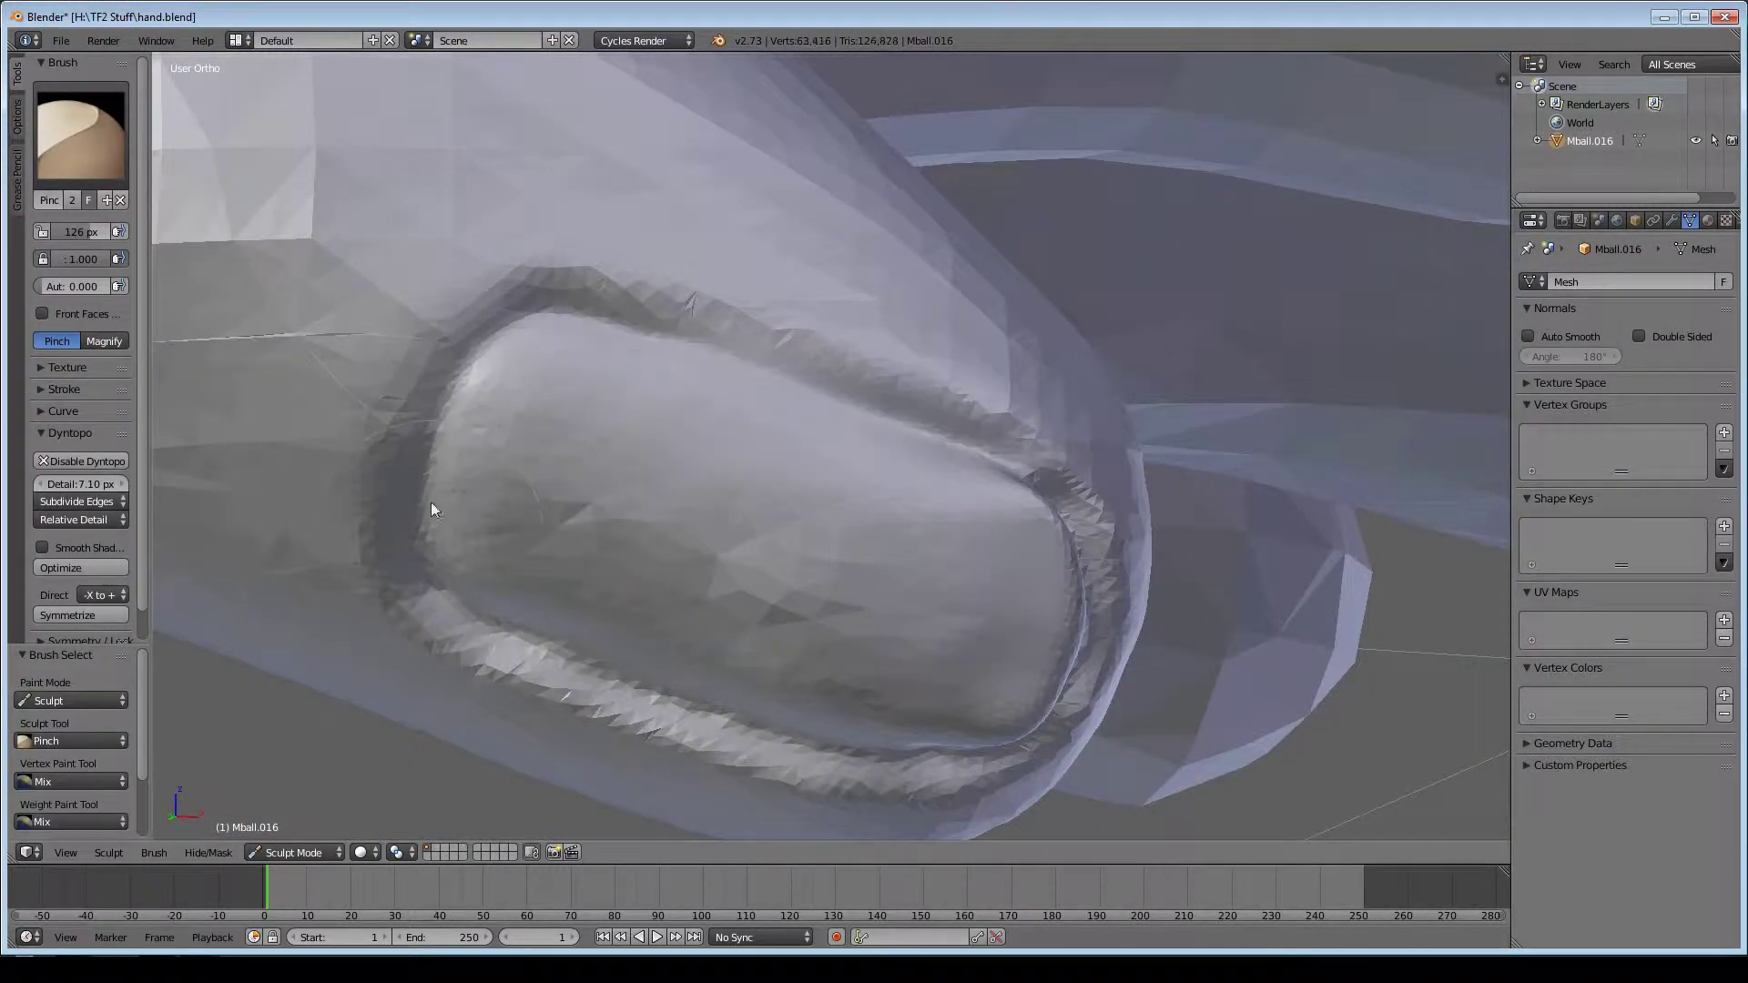
{"action": "mouse_move", "coordinate": [430, 505]}
{"action": "middle_mouse_down"}
{"action": "mouse_move", "coordinate": [532, 571]}
{"action": "mouse_move", "coordinate": [505, 505]}
{"action": "mouse_move", "coordinate": [746, 379]}
{"action": "mouse_move", "coordinate": [869, 590]}
{"action": "middle_mouse_up"}
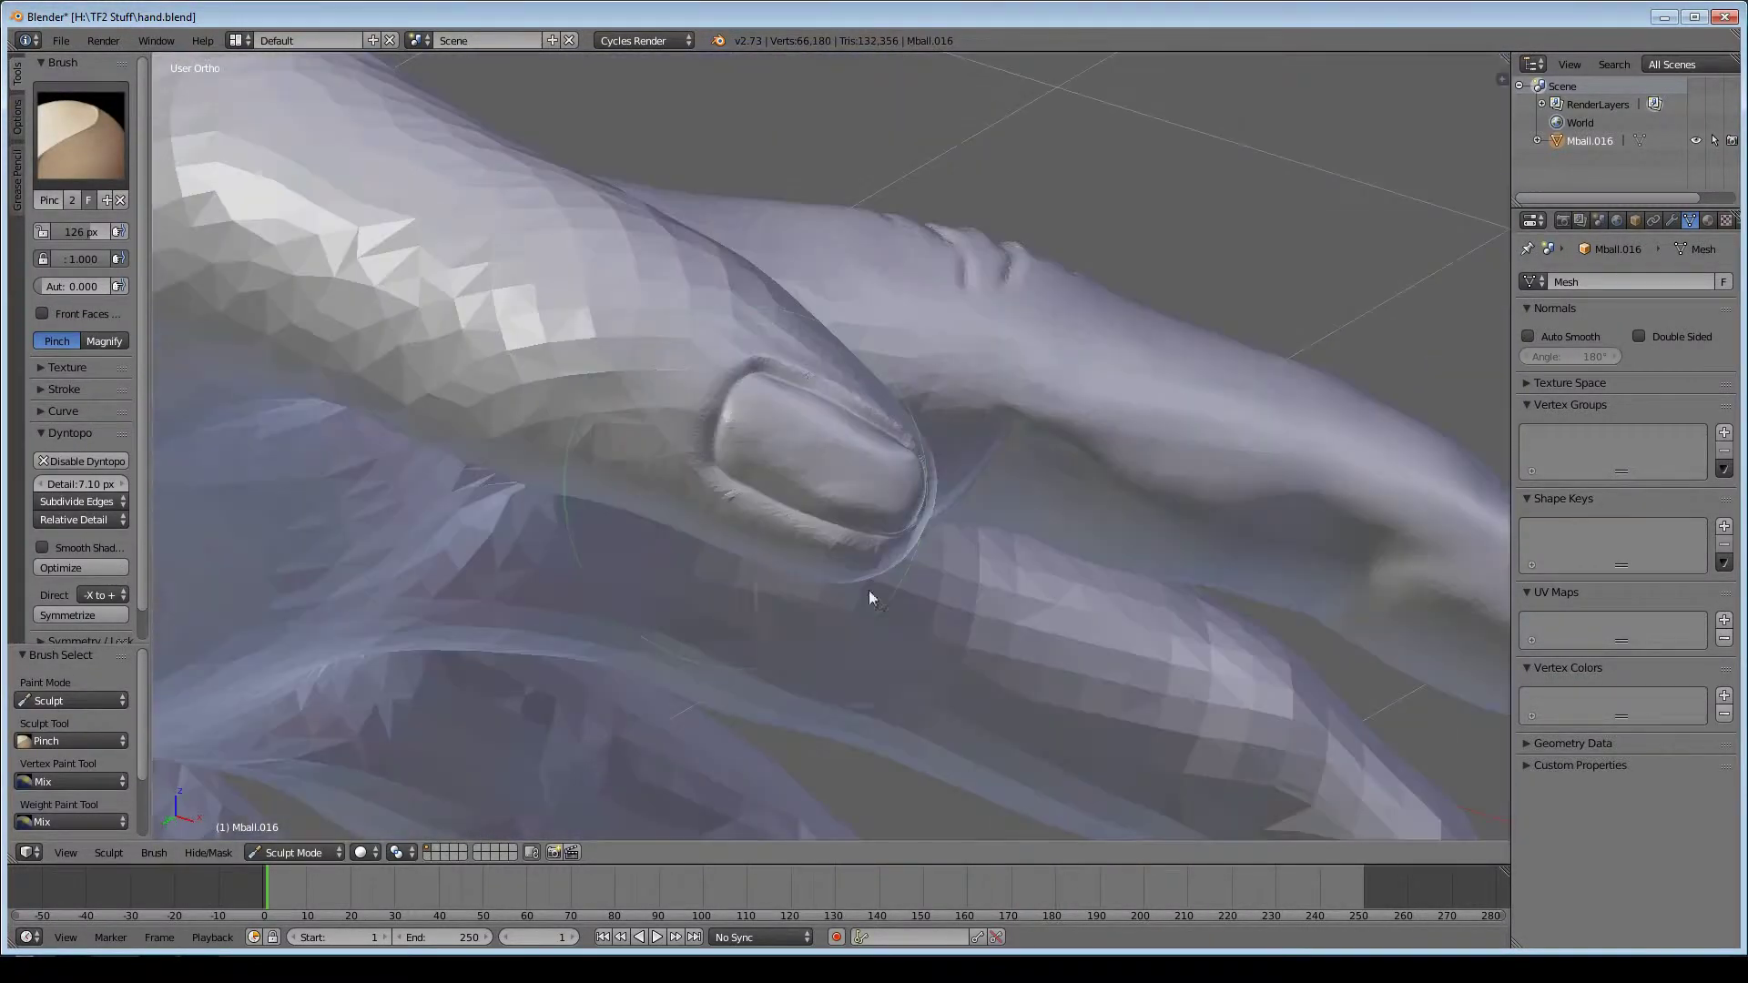
- Shrink the Grab brush to 144 px and pull the fingertip into shape
{"action": "key", "text": "g"}
{"action": "key", "text": "f"}
{"action": "left_click", "coordinate": [858, 570]}
{"action": "key", "text": "f"}
{"action": "left_click", "coordinate": [787, 548]}
{"action": "key", "text": "g"}
{"action": "mouse_move", "coordinate": [787, 548]}
{"action": "middle_mouse_down"}
{"action": "mouse_move", "coordinate": [798, 459]}
{"action": "mouse_move", "coordinate": [888, 659]}
{"action": "mouse_move", "coordinate": [773, 393]}
{"action": "middle_mouse_up"}
{"action": "left_click_drag", "start_coordinate": [773, 394], "coordinate": [889, 401]}
{"action": "mouse_move", "coordinate": [888, 400]}
{"action": "middle_mouse_down"}
{"action": "mouse_move", "coordinate": [697, 548]}
{"action": "mouse_move", "coordinate": [834, 510]}
{"action": "middle_mouse_up"}
- Switch to the Clay brush and resize it for the fingertip
{"action": "key", "text": "c"}
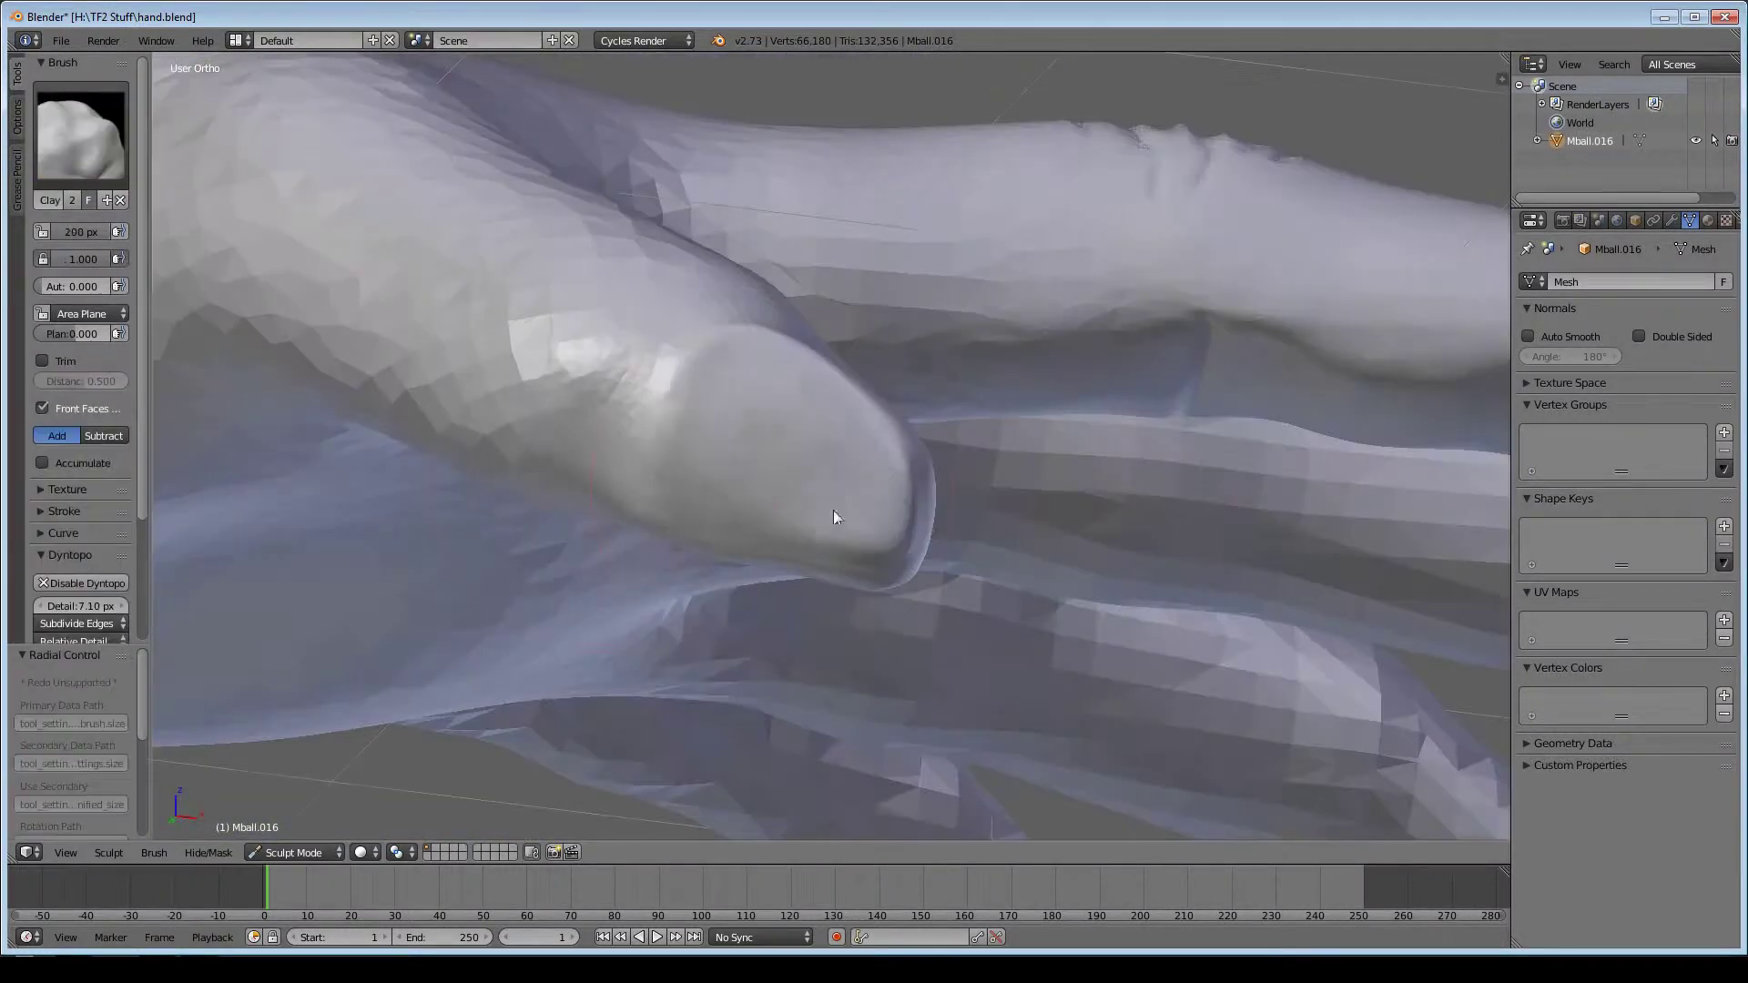
{"action": "key", "text": "f"}
{"action": "left_click", "coordinate": [741, 381]}
{"action": "mouse_move", "coordinate": [744, 389]}
{"action": "middle_mouse_down"}
{"action": "mouse_move", "coordinate": [1027, 409]}
{"action": "mouse_move", "coordinate": [831, 519]}
{"action": "mouse_move", "coordinate": [860, 465]}
{"action": "mouse_move", "coordinate": [664, 304]}
{"action": "middle_mouse_up"}
- Set the Dyntopo detail size to 12 px with Subdivide Collapse
{"action": "key", "text": "c"}
{"action": "left_click", "coordinate": [72, 606]}
{"action": "type", "text": "12"}
{"action": "key", "text": "Return"}
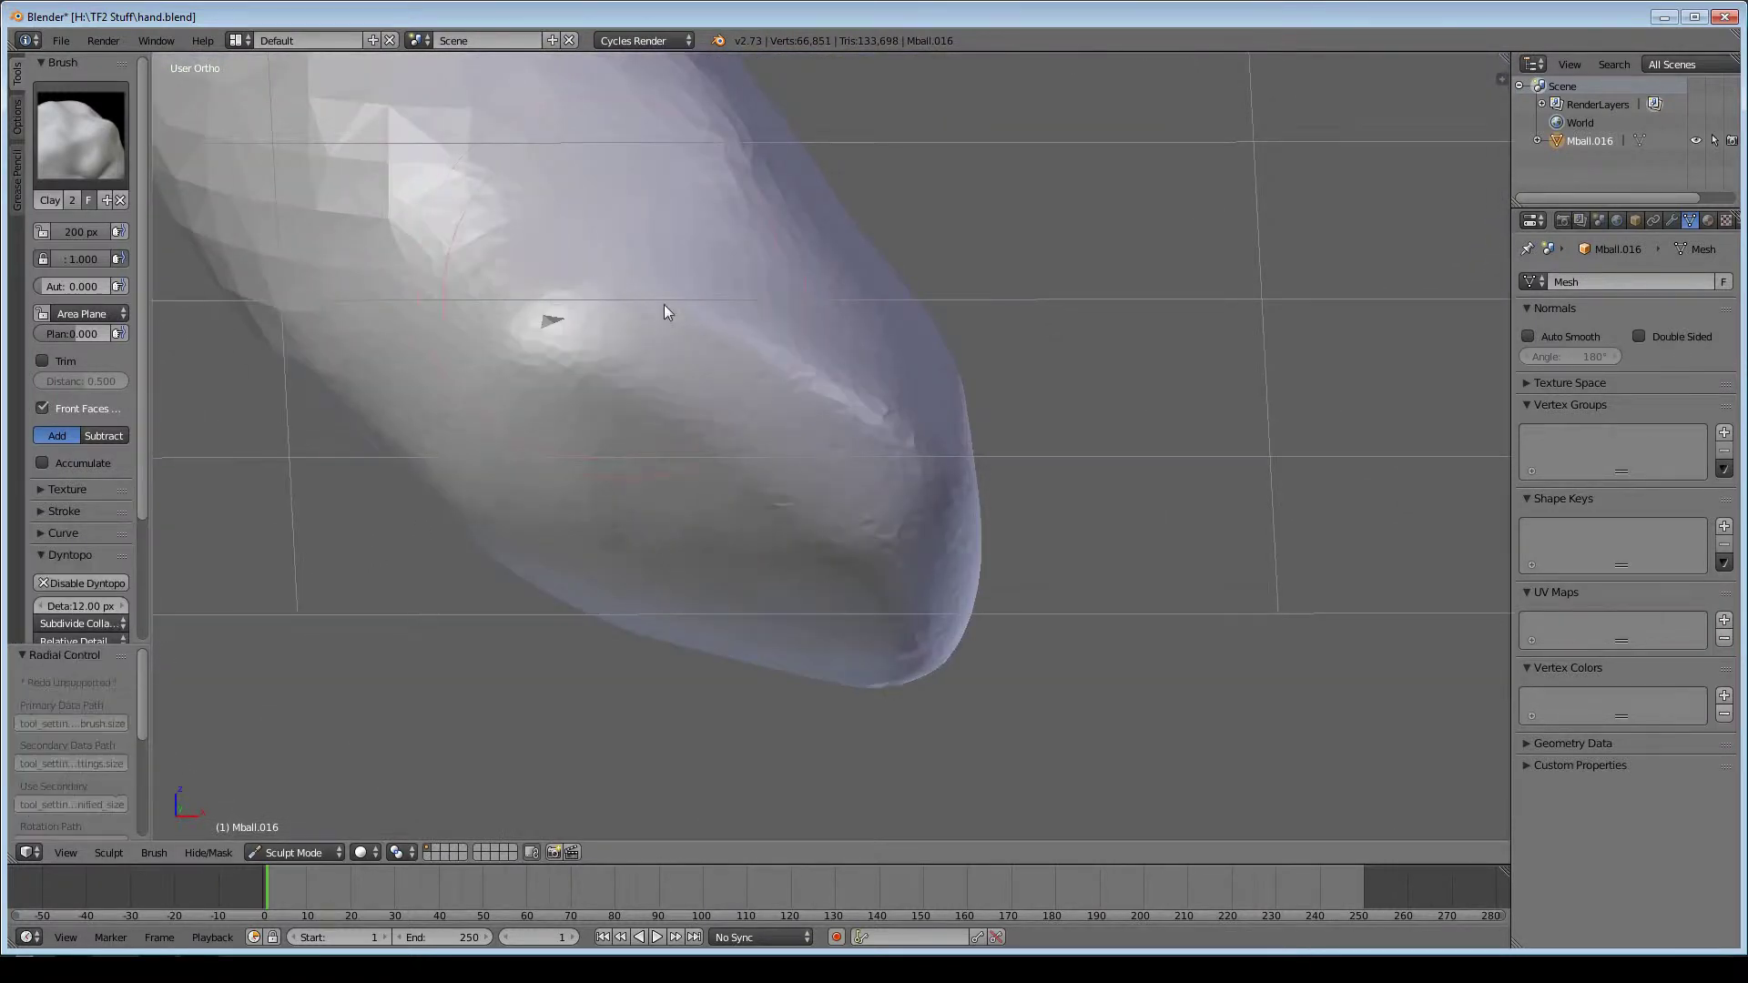
{"action": "key", "text": "f"}
{"action": "scroll", "coordinate": [750, 448], "scroll_direction": "up", "scroll_amount": 3}
{"action": "scroll", "coordinate": [889, 314], "scroll_direction": "down", "scroll_amount": 5}
{"action": "scroll", "coordinate": [1058, 270], "scroll_direction": "down", "scroll_amount": 3}
- Carve crease rings around the finger and fingertip with a 32 px Crease brush
{"action": "middle_click_drag", "start_coordinate": [1058, 269], "coordinate": [411, 490]}
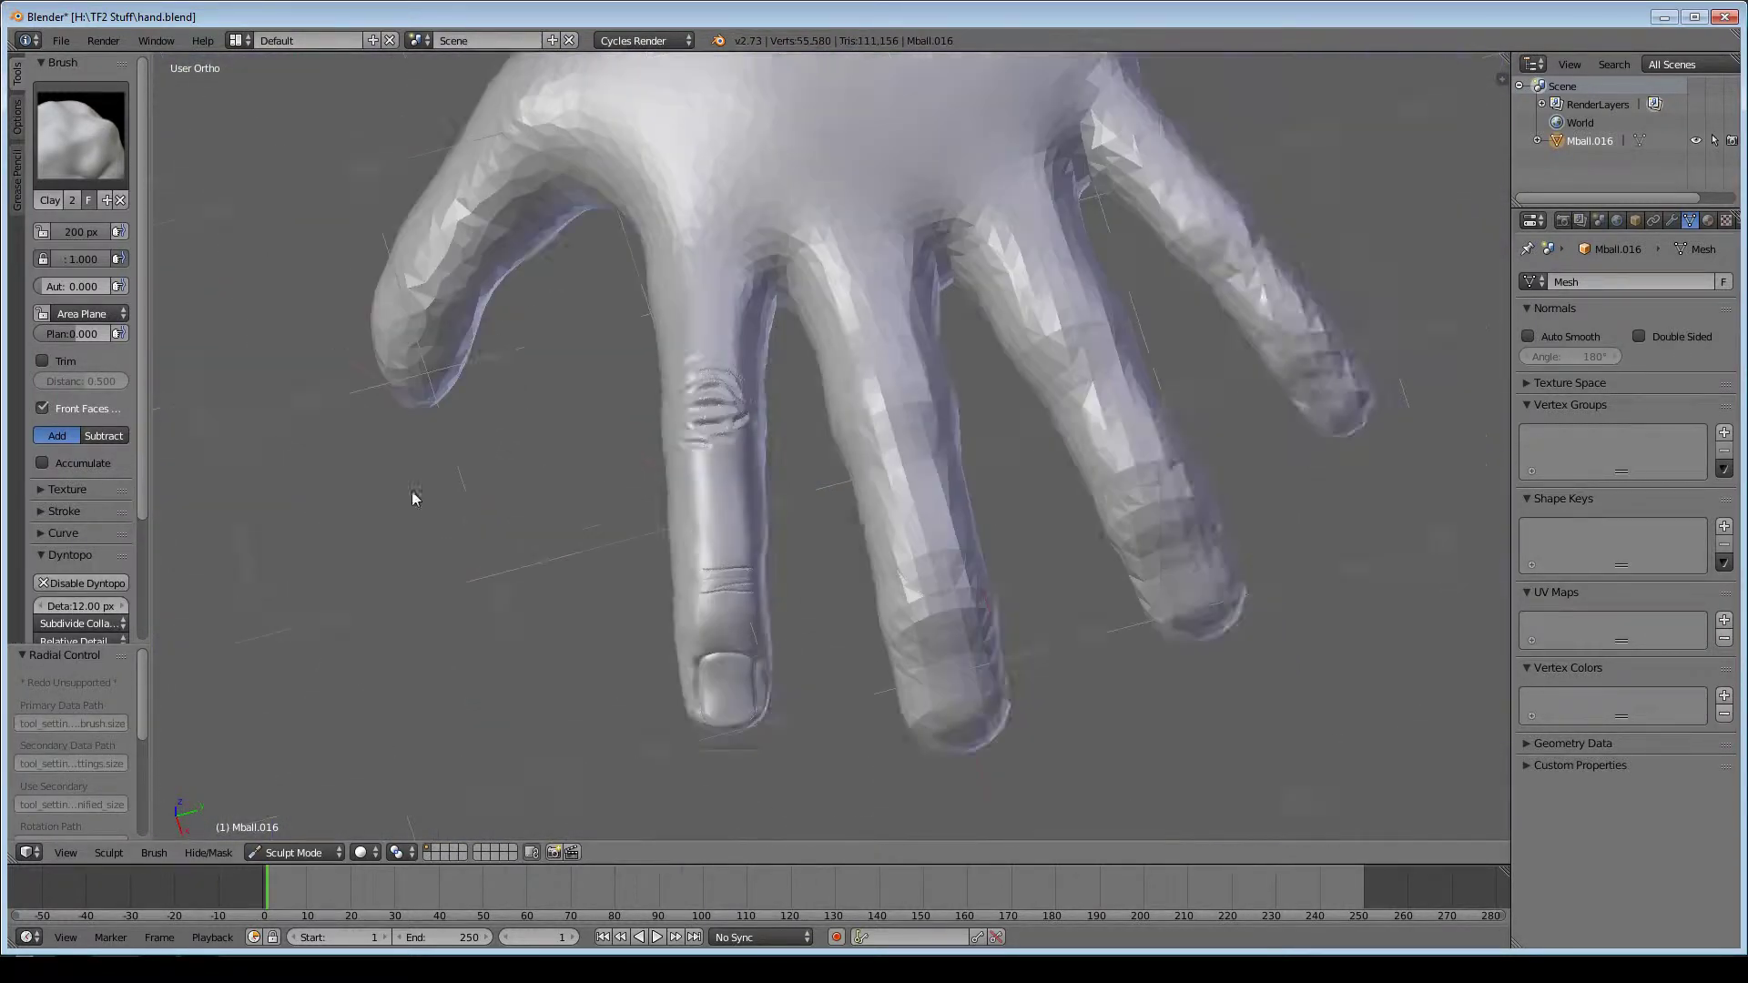
{"action": "key", "text": "shift+c"}
{"action": "scroll", "coordinate": [713, 604], "scroll_direction": "up", "scroll_amount": 6}
{"action": "scroll", "coordinate": [714, 605], "scroll_direction": "down", "scroll_amount": 4}
{"action": "middle_click_drag", "start_coordinate": [648, 619], "coordinate": [761, 482]}
{"action": "key", "text": "f"}
{"action": "left_click", "coordinate": [761, 483]}
{"action": "mouse_move", "coordinate": [761, 483]}
{"action": "left_mouse_down"}
{"action": "mouse_move", "coordinate": [960, 462]}
{"action": "mouse_move", "coordinate": [976, 563]}
{"action": "left_mouse_up"}
- Carve and deepen a crease groove across another finger
{"action": "scroll", "coordinate": [976, 563], "scroll_direction": "down", "scroll_amount": 3}
{"action": "middle_click_drag", "start_coordinate": [975, 563], "coordinate": [888, 696]}
{"action": "scroll", "coordinate": [554, 326], "scroll_direction": "up", "scroll_amount": 5}
{"action": "mouse_move", "coordinate": [553, 326]}
{"action": "left_mouse_down"}
{"action": "mouse_move", "coordinate": [637, 337]}
{"action": "mouse_move", "coordinate": [583, 303]}
{"action": "left_mouse_up"}
{"action": "mouse_move", "coordinate": [583, 302]}
{"action": "middle_mouse_down"}
{"action": "mouse_move", "coordinate": [615, 468]}
{"action": "mouse_move", "coordinate": [825, 610]}
{"action": "mouse_move", "coordinate": [701, 499]}
{"action": "mouse_move", "coordinate": [850, 441]}
{"action": "middle_mouse_up"}
{"action": "scroll", "coordinate": [701, 499], "scroll_direction": "up", "scroll_amount": 3}
- Switch to the Clay brush sized at 181 px, orbiting around the finger
{"action": "key", "text": "c"}
{"action": "scroll", "coordinate": [851, 440], "scroll_direction": "down", "scroll_amount": 2}
{"action": "key", "text": "f"}
{"action": "left_click", "coordinate": [720, 618]}
{"action": "mouse_move", "coordinate": [719, 609]}
{"action": "middle_mouse_down"}
{"action": "mouse_move", "coordinate": [787, 647]}
{"action": "mouse_move", "coordinate": [801, 534]}
{"action": "mouse_move", "coordinate": [993, 401]}
{"action": "mouse_move", "coordinate": [948, 810]}
{"action": "mouse_move", "coordinate": [1152, 340]}
{"action": "middle_mouse_up"}
- Pinch detail into the fingertip with Dyntopo refinement set to Subdivide Edges
{"action": "key", "text": "p"}
{"action": "left_click", "coordinate": [80, 501]}
{"action": "left_click", "coordinate": [55, 457]}
{"action": "mouse_move", "coordinate": [54, 457]}
{"action": "middle_mouse_down"}
{"action": "mouse_move", "coordinate": [662, 545]}
{"action": "mouse_move", "coordinate": [718, 581]}
{"action": "mouse_move", "coordinate": [746, 537]}
{"action": "middle_mouse_up"}
{"action": "scroll", "coordinate": [747, 537], "scroll_direction": "up", "scroll_amount": 4}
- Shape the fingertip with a 138 px Grab and Clay, then resize Grab to 186 px
{"action": "key", "text": "g"}
{"action": "key", "text": "f"}
{"action": "left_click", "coordinate": [964, 574]}
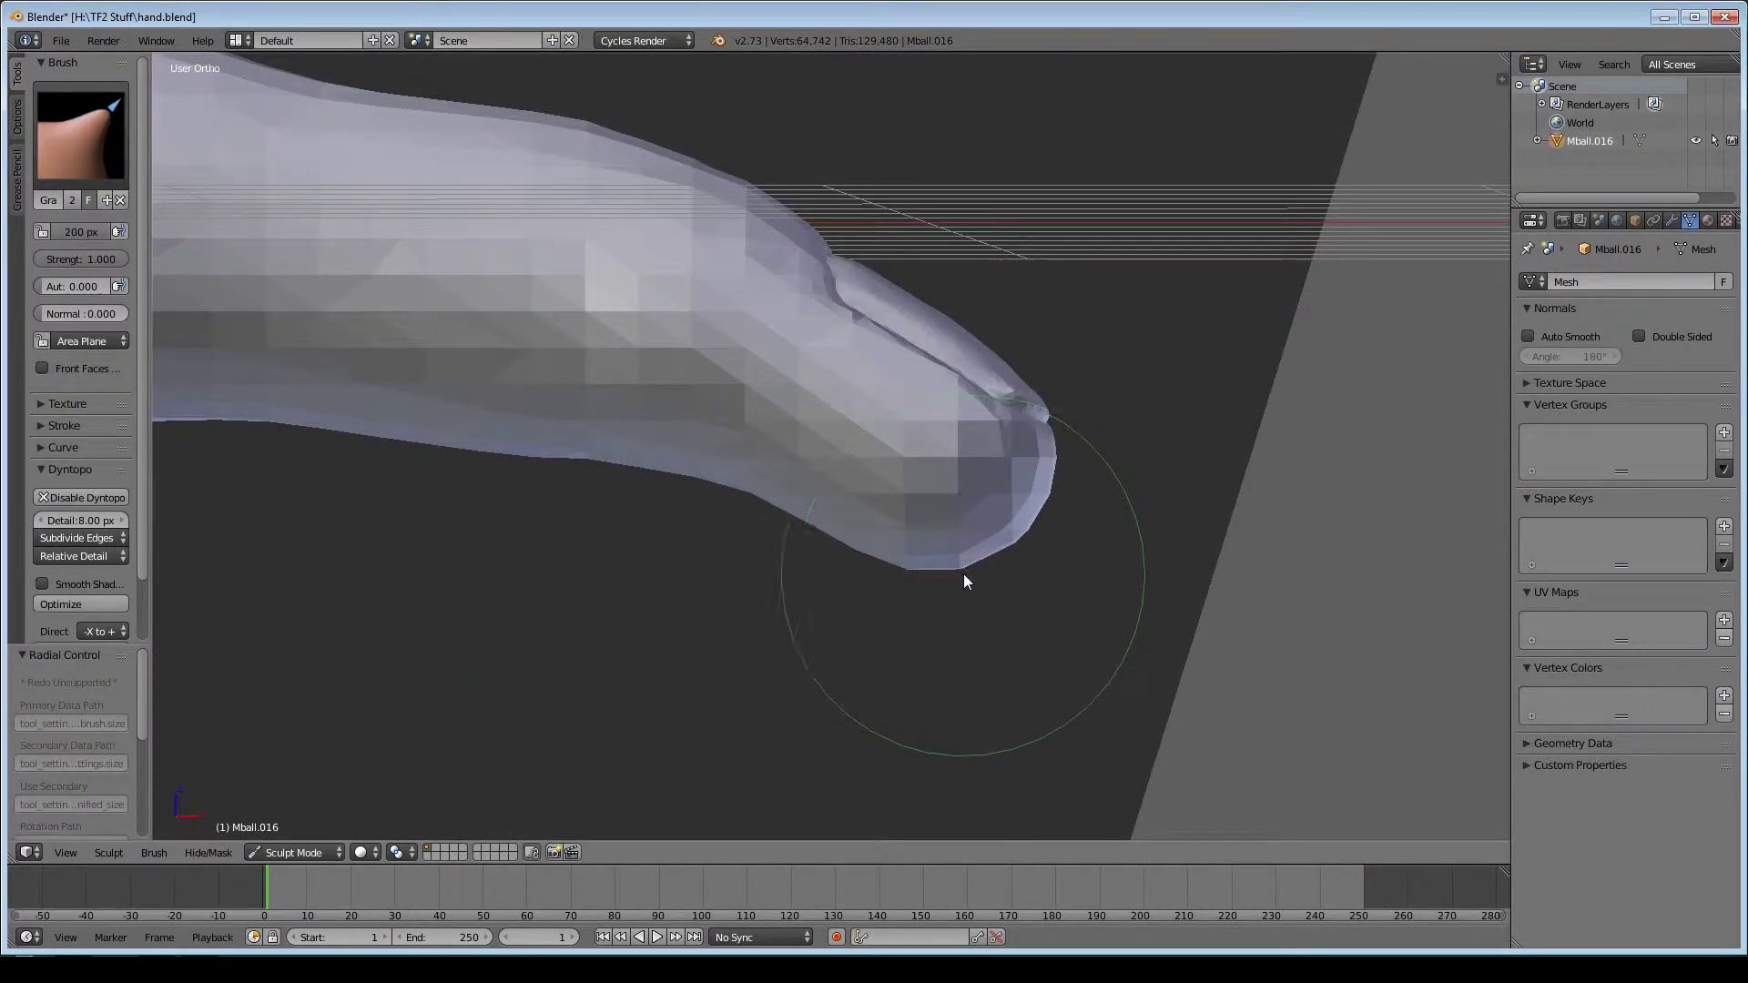
{"action": "mouse_move", "coordinate": [963, 573]}
{"action": "middle_mouse_down"}
{"action": "mouse_move", "coordinate": [739, 492]}
{"action": "mouse_move", "coordinate": [882, 396]}
{"action": "mouse_move", "coordinate": [938, 401]}
{"action": "middle_mouse_up"}
{"action": "key", "text": "c"}
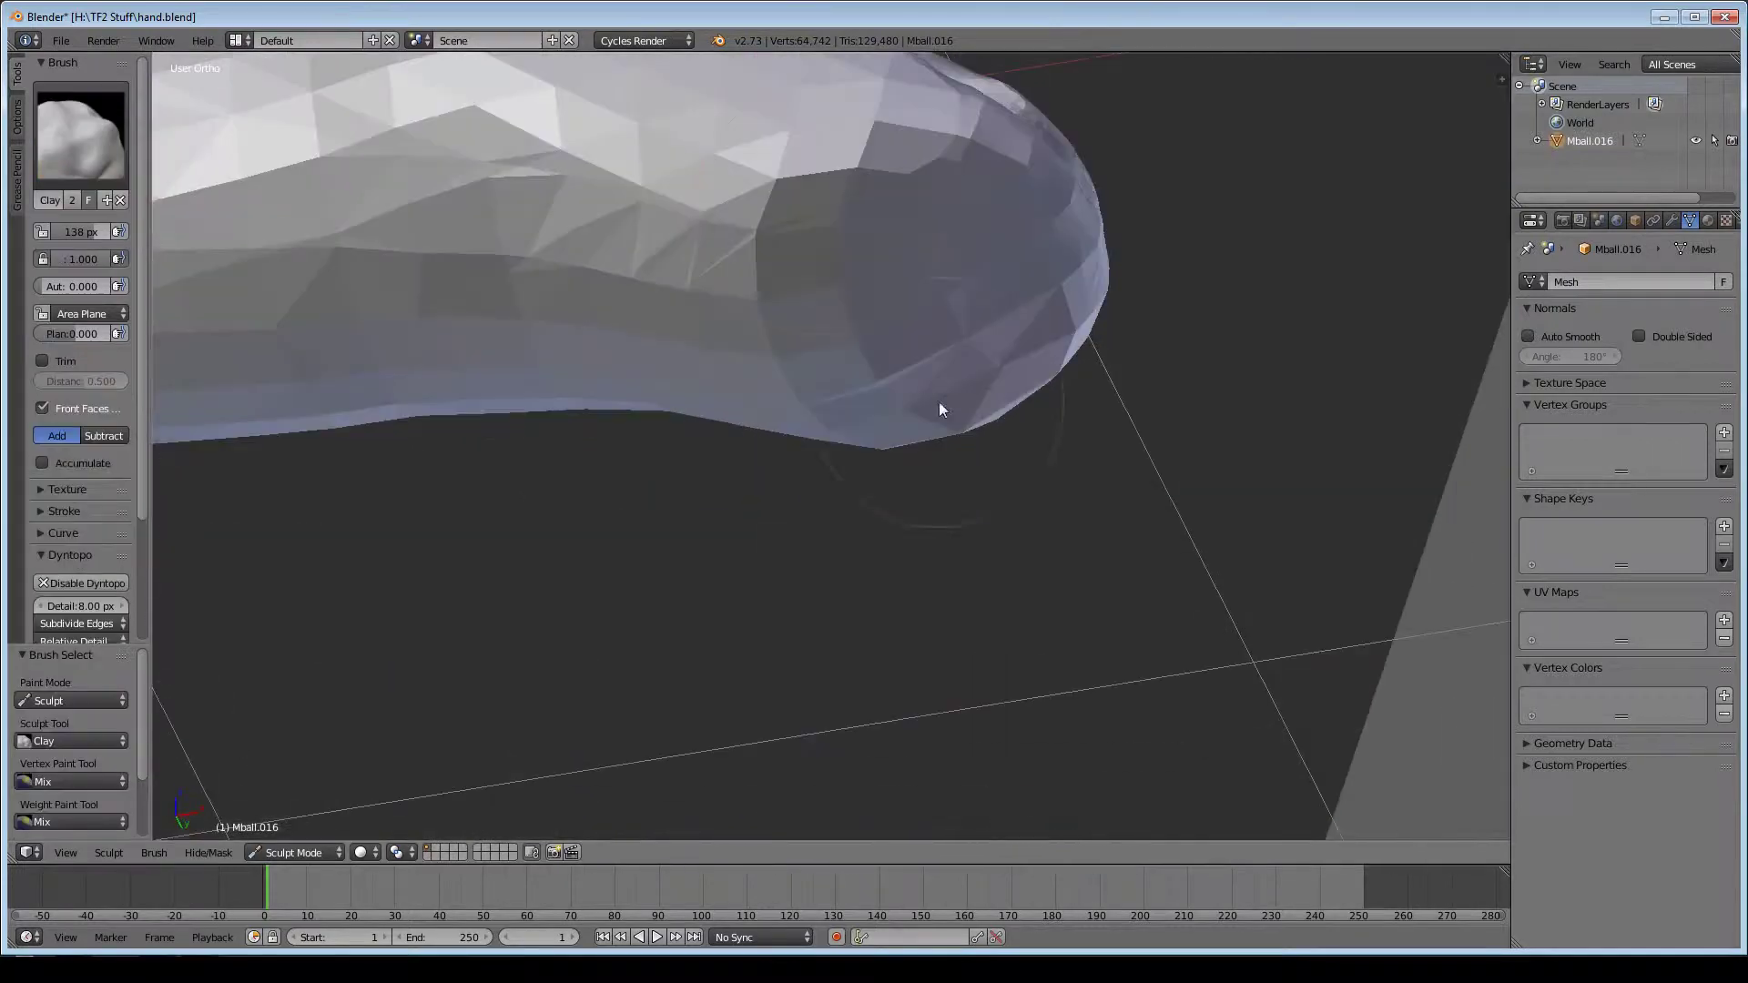
{"action": "mouse_move", "coordinate": [761, 239]}
{"action": "middle_mouse_down"}
{"action": "mouse_move", "coordinate": [555, 282]}
{"action": "mouse_move", "coordinate": [741, 373]}
{"action": "mouse_move", "coordinate": [757, 541]}
{"action": "mouse_move", "coordinate": [965, 553]}
{"action": "middle_mouse_up"}
{"action": "key", "text": "g"}
{"action": "key", "text": "f"}
{"action": "left_click", "coordinate": [619, 462]}
{"action": "scroll", "coordinate": [699, 318], "scroll_direction": "up", "scroll_amount": 3}
- Crease the nail outline into the fingertip and build up the nail plate with clay
{"action": "key", "text": "shift+c"}
{"action": "mouse_move", "coordinate": [699, 326]}
{"action": "middle_mouse_down"}
{"action": "mouse_move", "coordinate": [839, 511]}
{"action": "mouse_move", "coordinate": [854, 222]}
{"action": "mouse_move", "coordinate": [652, 379]}
{"action": "middle_mouse_up"}
{"action": "left_click_drag", "start_coordinate": [944, 575], "coordinate": [874, 434]}
{"action": "key", "text": "c"}
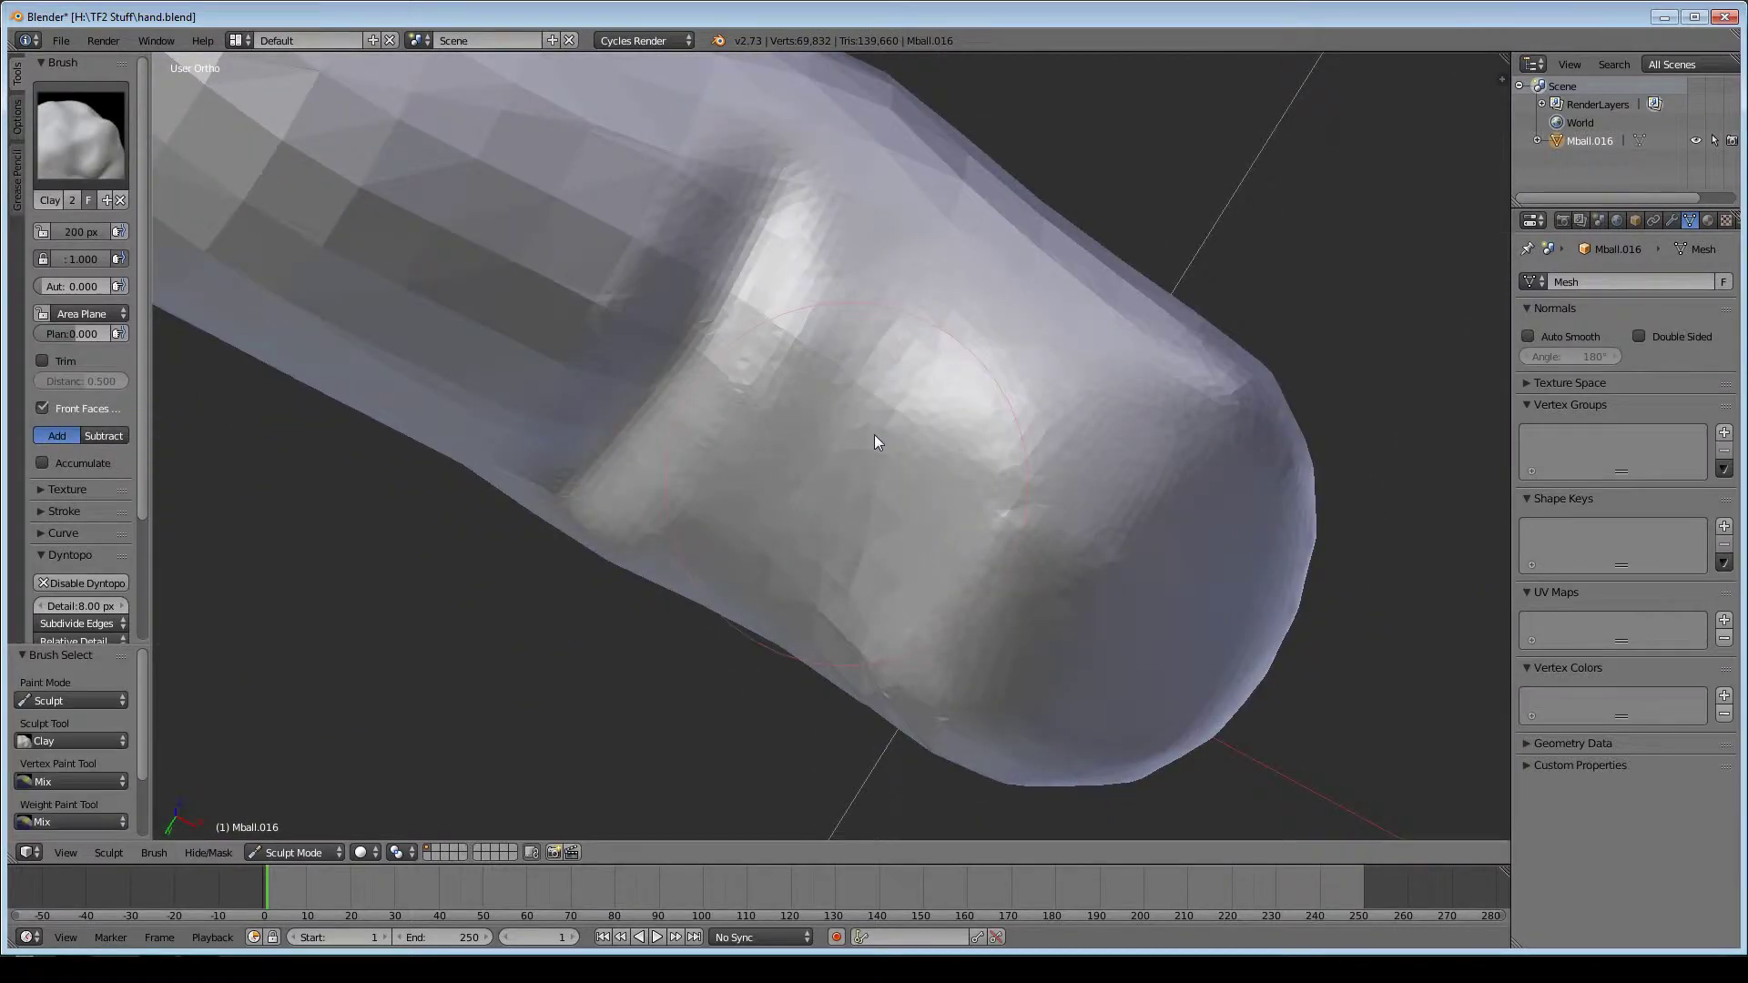
{"action": "mouse_move", "coordinate": [875, 434]}
{"action": "middle_mouse_down"}
{"action": "mouse_move", "coordinate": [959, 512]}
{"action": "mouse_move", "coordinate": [933, 401]}
{"action": "mouse_move", "coordinate": [859, 683]}
{"action": "mouse_move", "coordinate": [721, 467]}
{"action": "mouse_move", "coordinate": [845, 386]}
{"action": "mouse_move", "coordinate": [810, 428]}
{"action": "middle_mouse_up"}
{"action": "left_click_drag", "start_coordinate": [810, 428], "coordinate": [773, 460]}
{"action": "mouse_move", "coordinate": [773, 461]}
{"action": "middle_mouse_down"}
{"action": "mouse_move", "coordinate": [831, 417]}
{"action": "mouse_move", "coordinate": [773, 379]}
{"action": "mouse_move", "coordinate": [769, 428]}
{"action": "middle_mouse_up"}
{"action": "left_click_drag", "start_coordinate": [769, 428], "coordinate": [768, 434]}
{"action": "mouse_move", "coordinate": [768, 433]}
{"action": "middle_mouse_down"}
{"action": "mouse_move", "coordinate": [413, 434]}
{"action": "mouse_move", "coordinate": [783, 365]}
{"action": "mouse_move", "coordinate": [772, 586]}
{"action": "middle_mouse_up"}
- Crease both edges of the fingernail with a 125 px Crease brush
{"action": "key", "text": "shift+c"}
{"action": "left_click_drag", "start_coordinate": [772, 587], "coordinate": [701, 611]}
{"action": "key", "text": "f"}
{"action": "left_click", "coordinate": [647, 415]}
{"action": "middle_click_drag", "start_coordinate": [648, 415], "coordinate": [747, 638]}
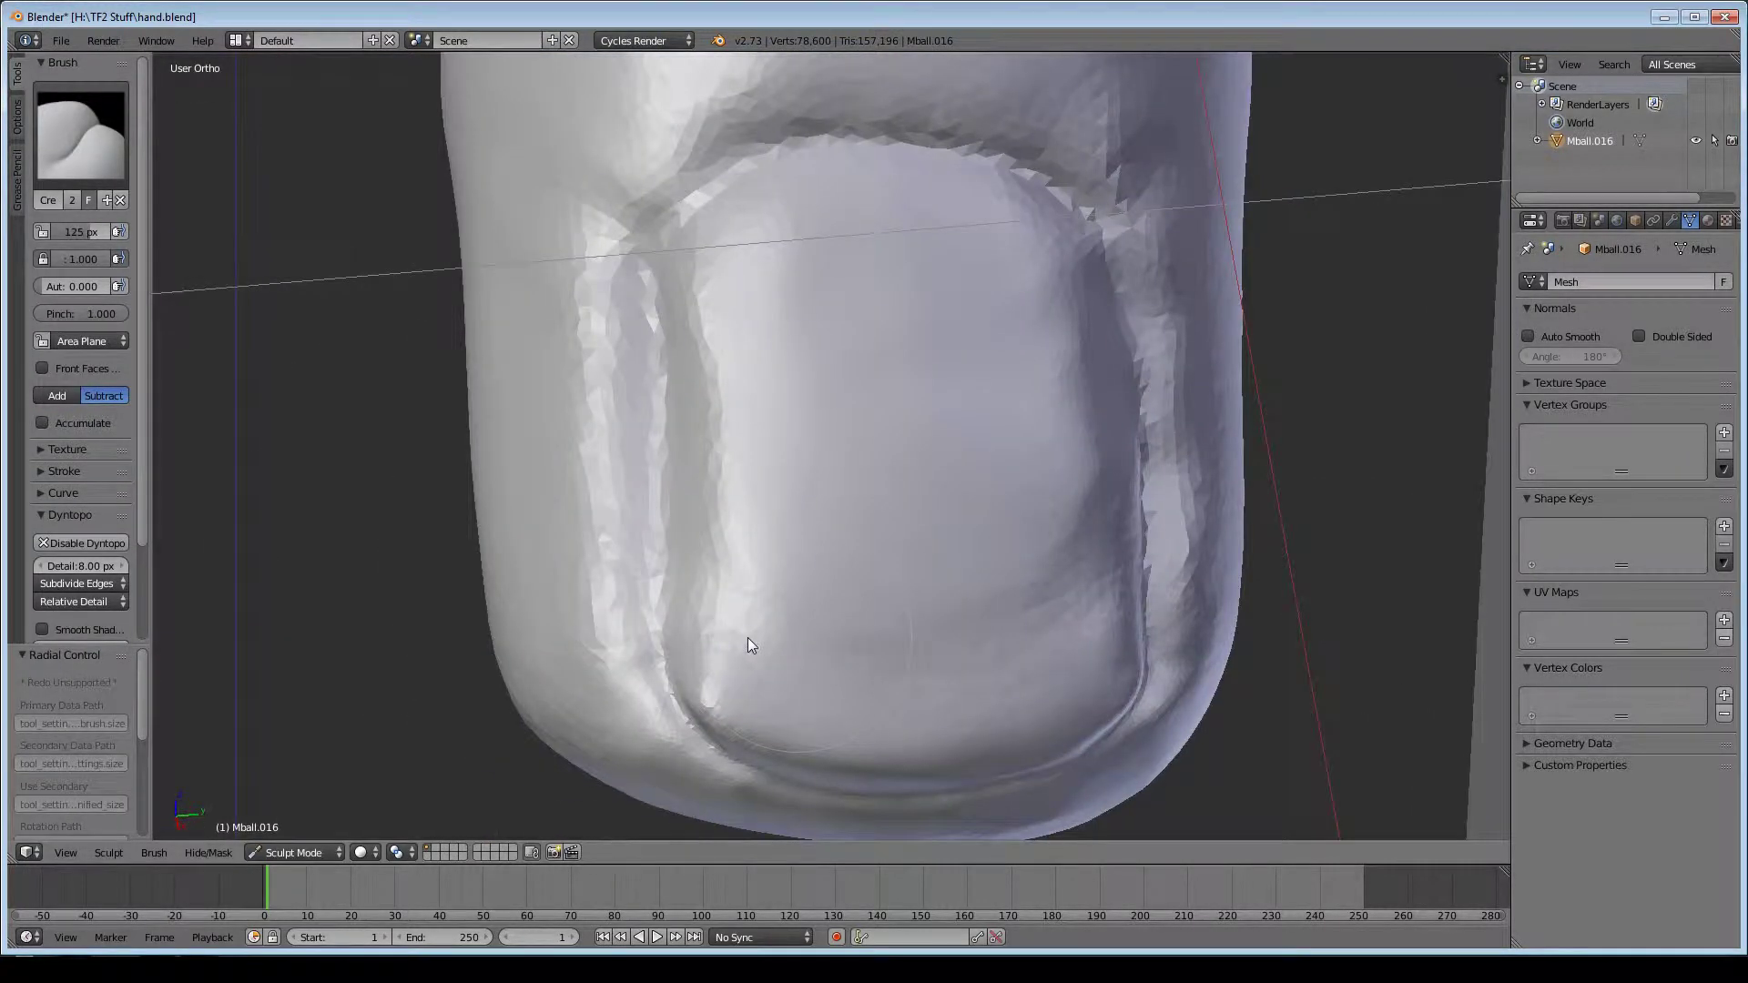
{"action": "mouse_move", "coordinate": [710, 382]}
{"action": "left_mouse_down"}
{"action": "mouse_move", "coordinate": [653, 207]}
{"action": "mouse_move", "coordinate": [1092, 216]}
{"action": "left_mouse_up"}
{"action": "mouse_move", "coordinate": [1093, 216]}
{"action": "middle_mouse_down"}
{"action": "mouse_move", "coordinate": [811, 603]}
{"action": "mouse_move", "coordinate": [898, 508]}
{"action": "middle_mouse_up"}
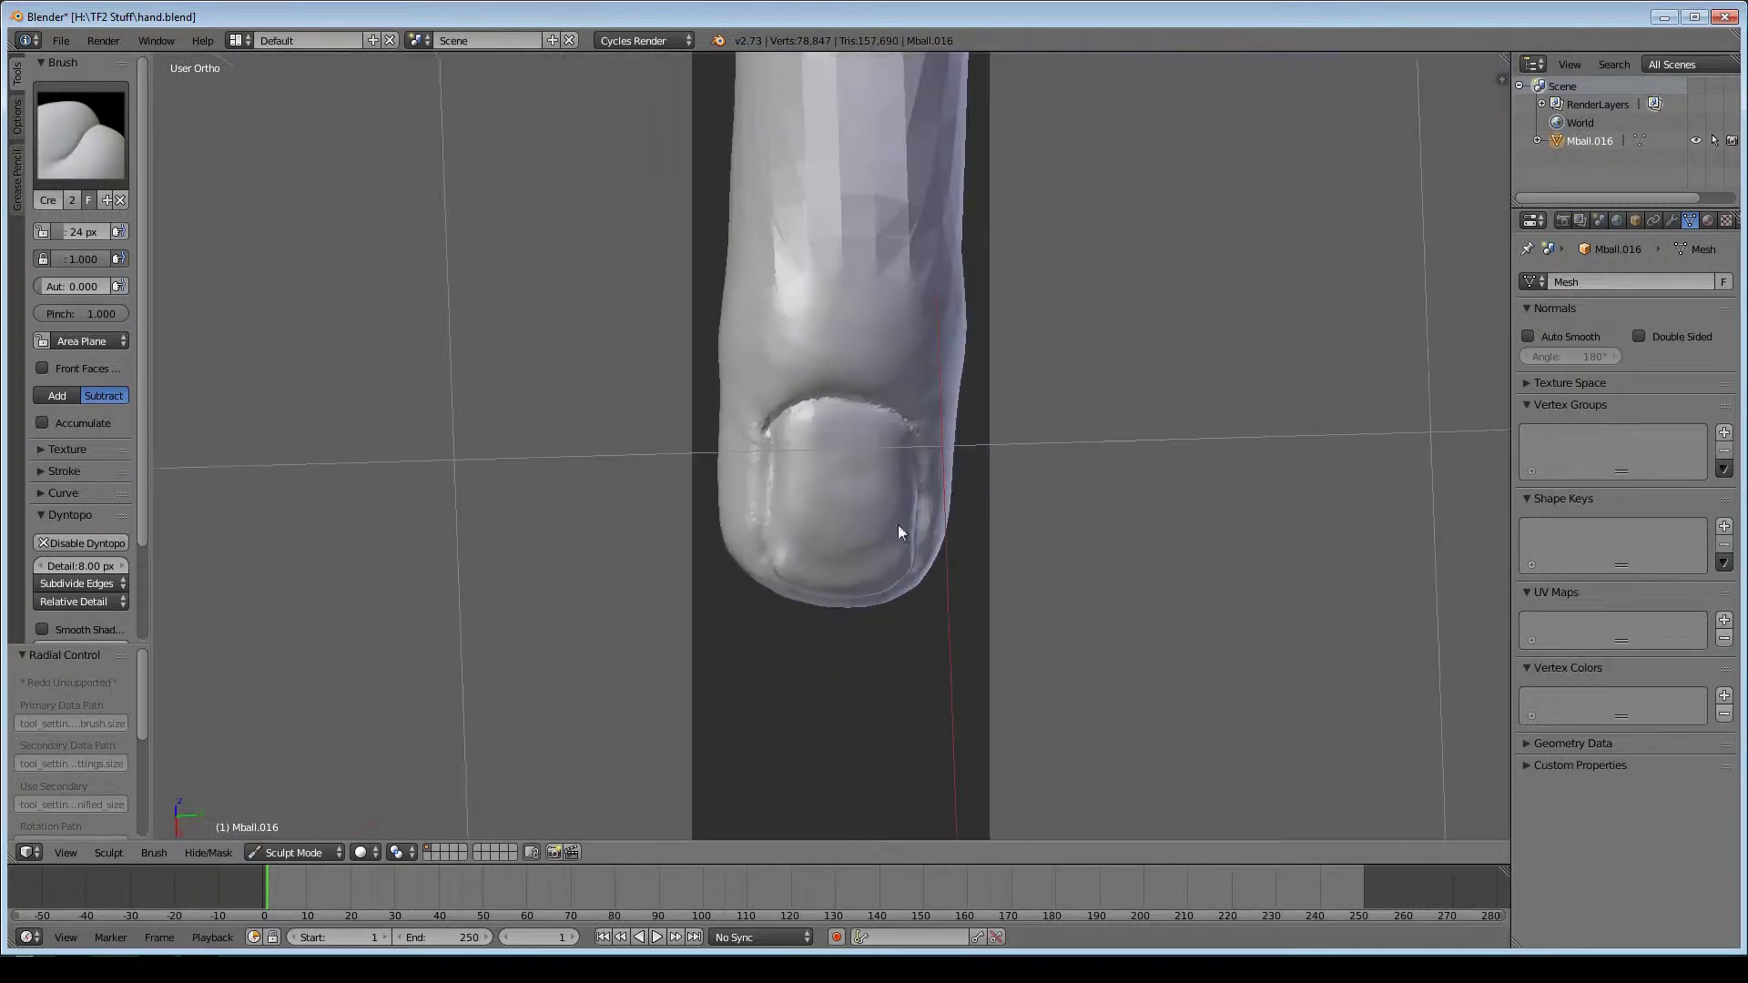
- Deepen a knuckle crease, then set the Clay brush to 99 px
{"action": "scroll", "coordinate": [647, 573], "scroll_direction": "up", "scroll_amount": 3}
{"action": "scroll", "coordinate": [662, 468], "scroll_direction": "up", "scroll_amount": 2}
{"action": "left_click_drag", "start_coordinate": [956, 378], "coordinate": [564, 415]}
{"action": "mouse_move", "coordinate": [457, 397]}
{"action": "middle_mouse_down"}
{"action": "mouse_move", "coordinate": [763, 604]}
{"action": "mouse_move", "coordinate": [850, 479]}
{"action": "mouse_move", "coordinate": [643, 578]}
{"action": "middle_mouse_up"}
{"action": "key", "text": "c"}
{"action": "key", "text": "f"}
{"action": "left_click", "coordinate": [725, 491]}
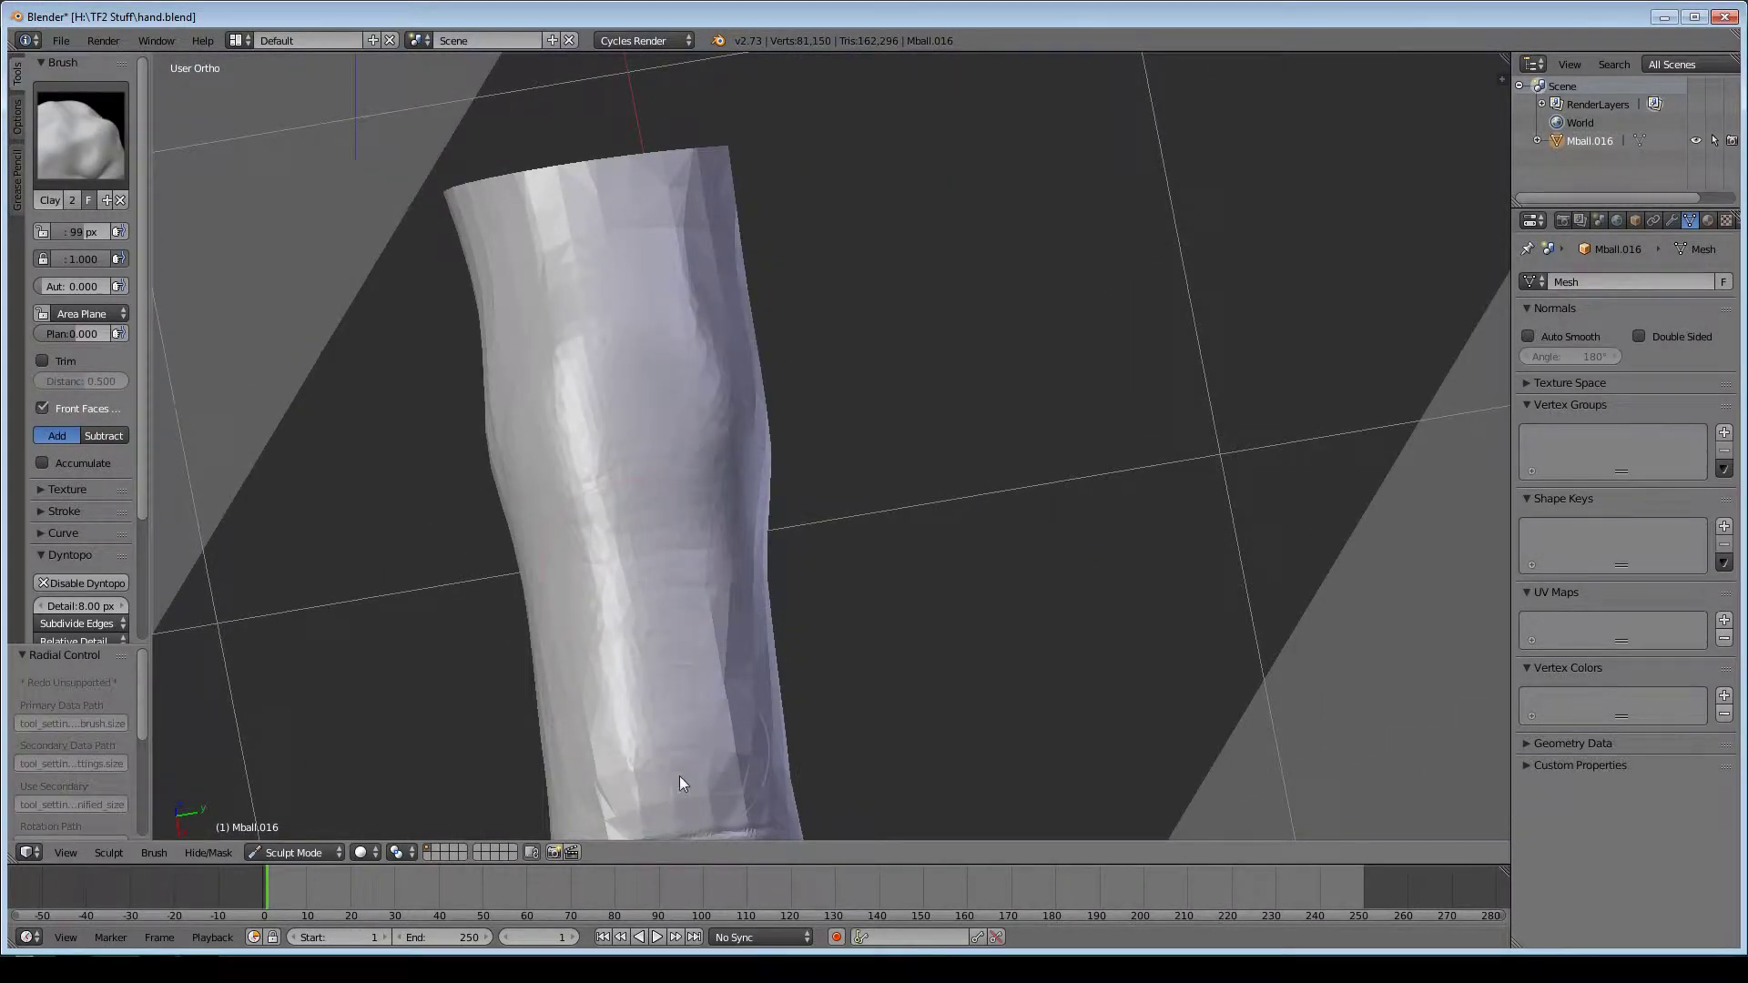
- Zoom in and build up clay along the forearm with a 172 px Clay brush
{"action": "key", "text": "g"}
{"action": "middle_click_drag", "start_coordinate": [725, 424], "coordinate": [759, 484]}
{"action": "middle_click_drag", "start_coordinate": [835, 574], "coordinate": [671, 418]}
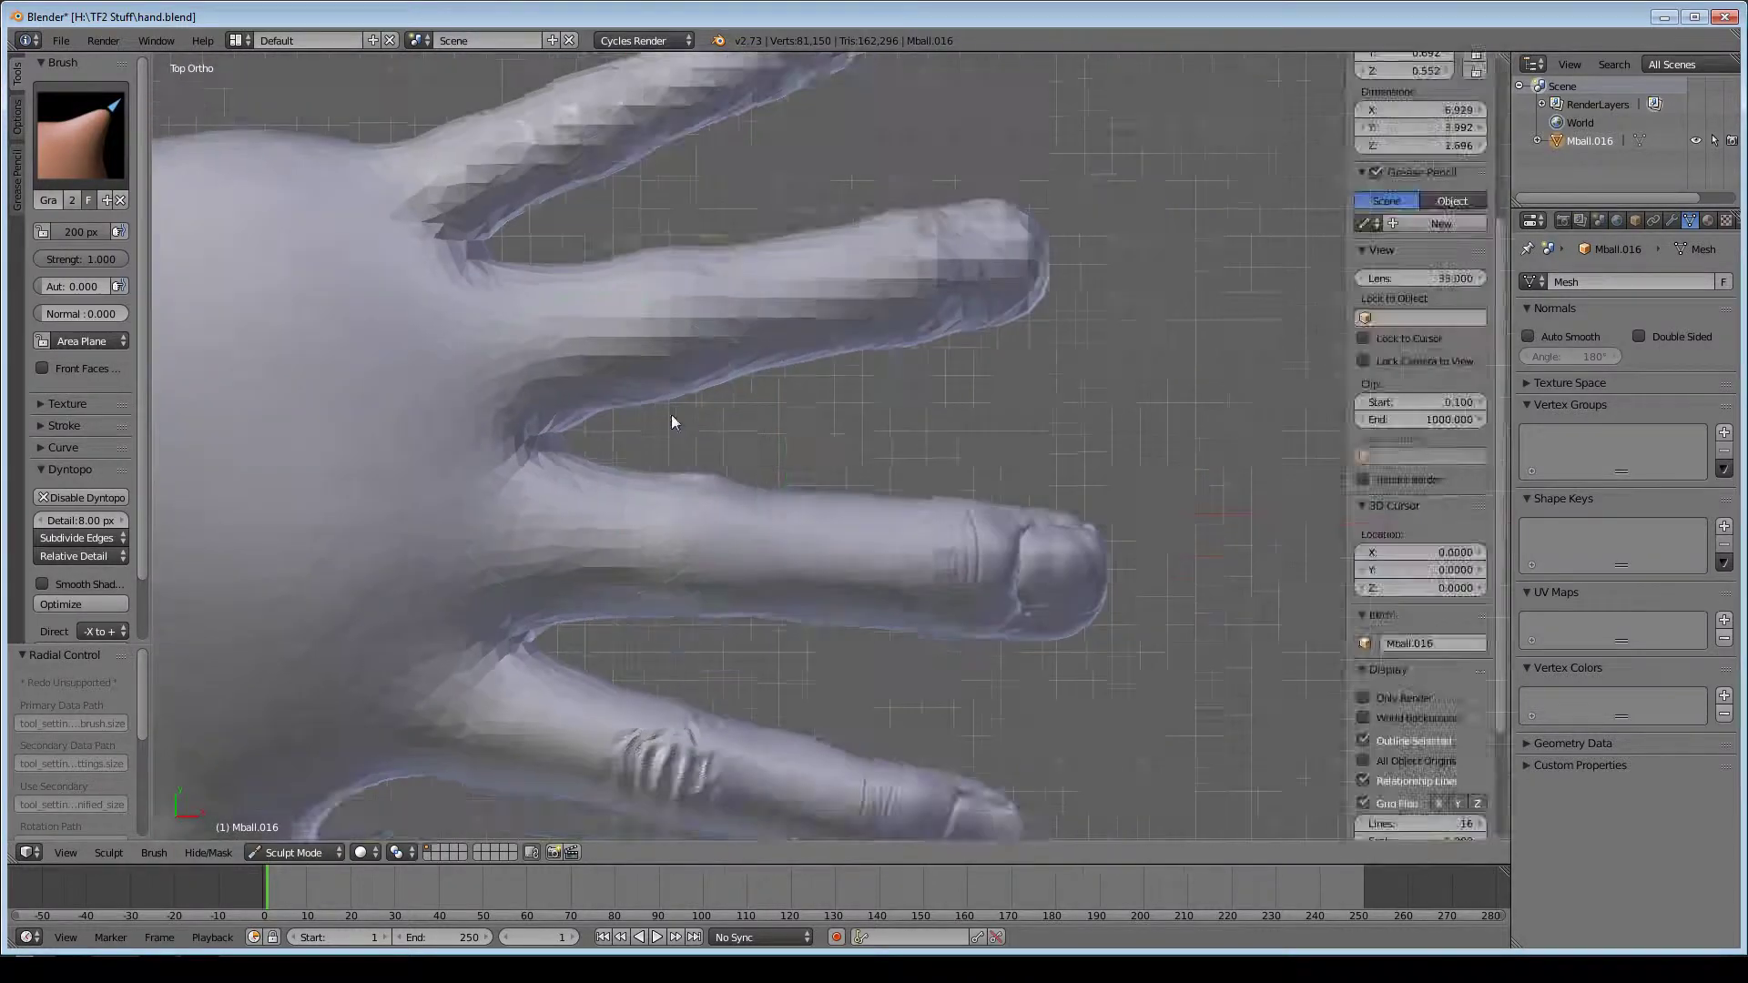
{"action": "scroll", "coordinate": [656, 418], "scroll_direction": "up", "scroll_amount": 1}
{"action": "key", "text": "shift+b"}
{"action": "left_click_drag", "start_coordinate": [655, 418], "coordinate": [1436, 714]}
{"action": "scroll", "coordinate": [737, 627], "scroll_direction": "down", "scroll_amount": 3}
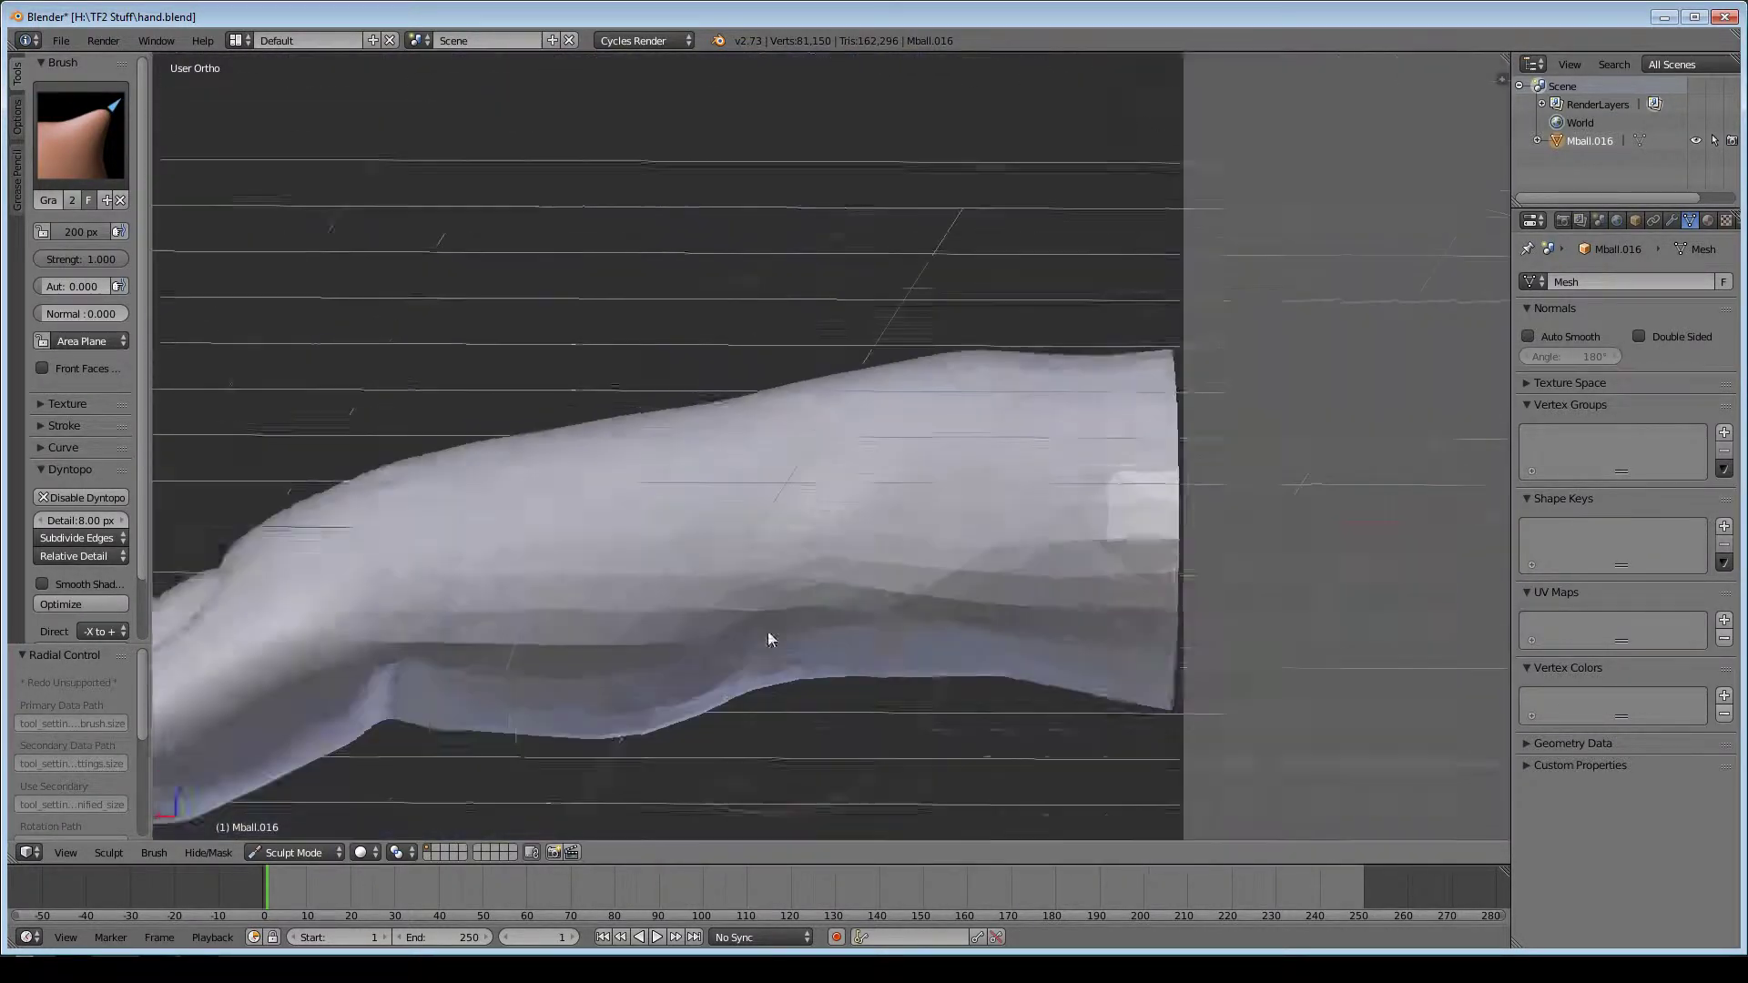
{"action": "key", "text": "c"}
{"action": "left_click", "coordinate": [796, 435]}
{"action": "mouse_move", "coordinate": [796, 436]}
{"action": "middle_mouse_down"}
{"action": "mouse_move", "coordinate": [741, 666]}
{"action": "mouse_move", "coordinate": [865, 424]}
{"action": "mouse_move", "coordinate": [929, 461]}
{"action": "mouse_move", "coordinate": [854, 646]}
{"action": "mouse_move", "coordinate": [876, 304]}
{"action": "middle_mouse_up"}
- Carve a crease down the forearm with the Crease brush
{"action": "key", "text": "shift+c"}
{"action": "scroll", "coordinate": [882, 519], "scroll_direction": "up", "scroll_amount": 3}
{"action": "scroll", "coordinate": [882, 519], "scroll_direction": "down", "scroll_amount": 3}
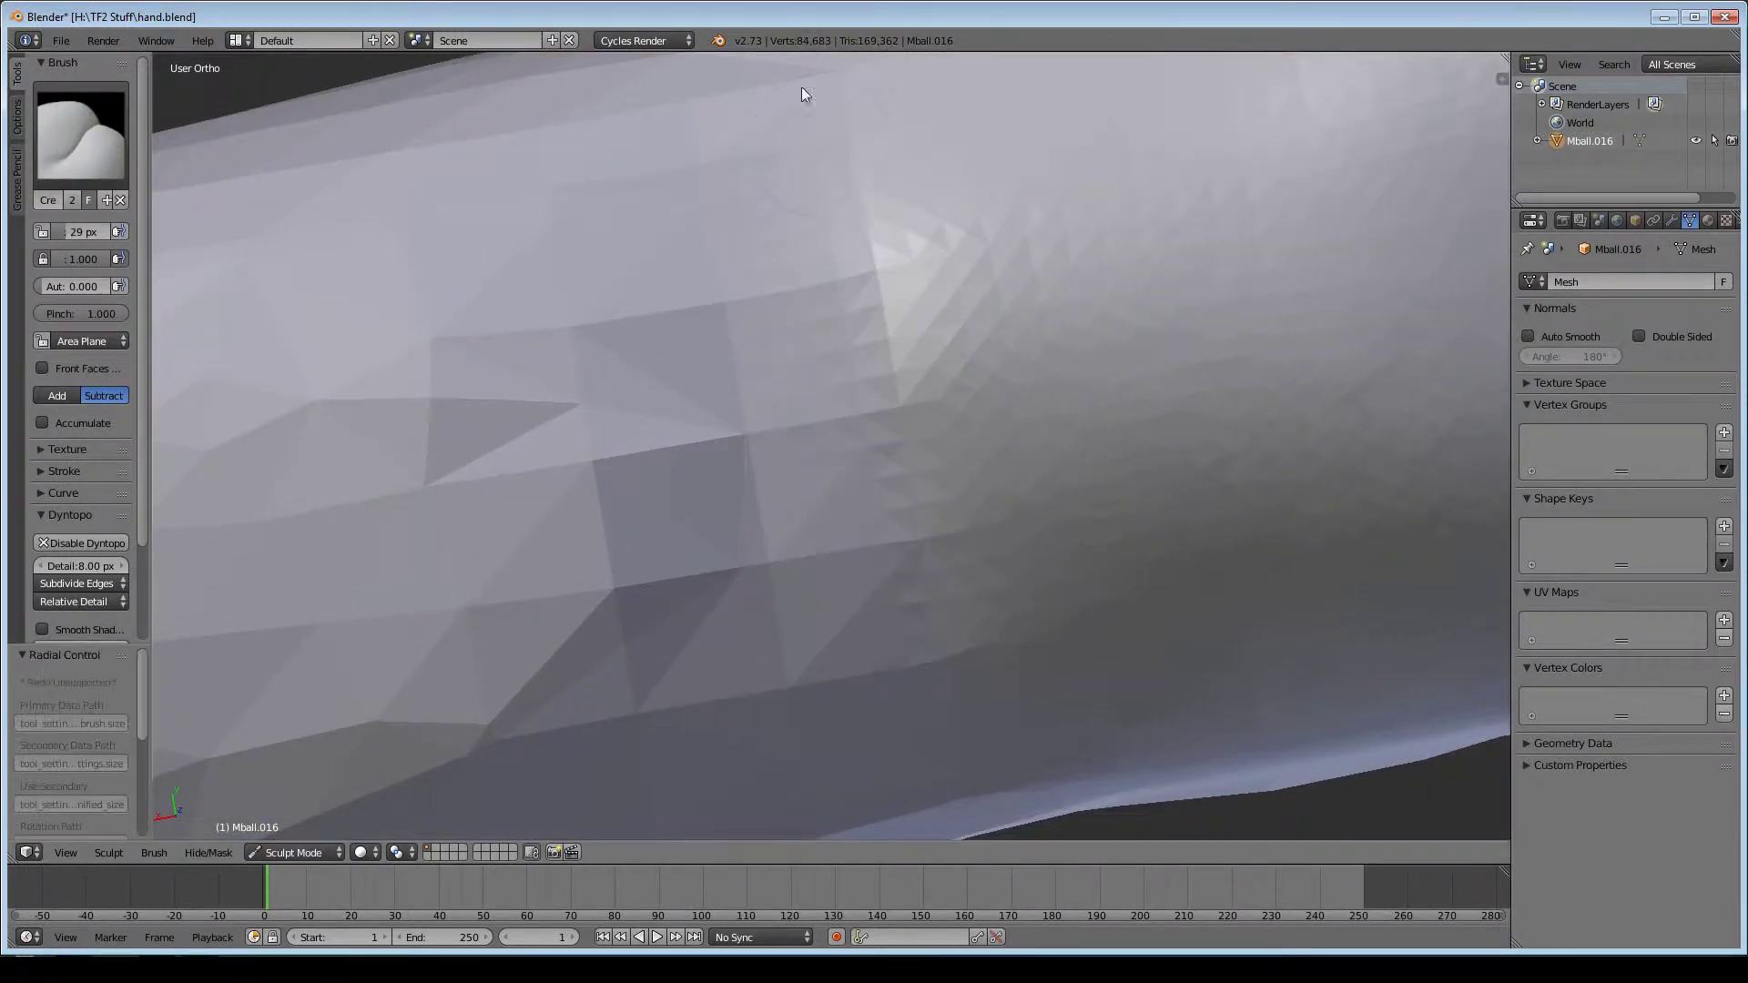
{"action": "left_click_drag", "start_coordinate": [802, 86], "coordinate": [916, 702]}
{"action": "middle_click_drag", "start_coordinate": [855, 259], "coordinate": [839, 300]}
{"action": "scroll", "coordinate": [839, 301], "scroll_direction": "up", "scroll_amount": 3}
{"action": "middle_click_drag", "start_coordinate": [871, 449], "coordinate": [790, 550]}
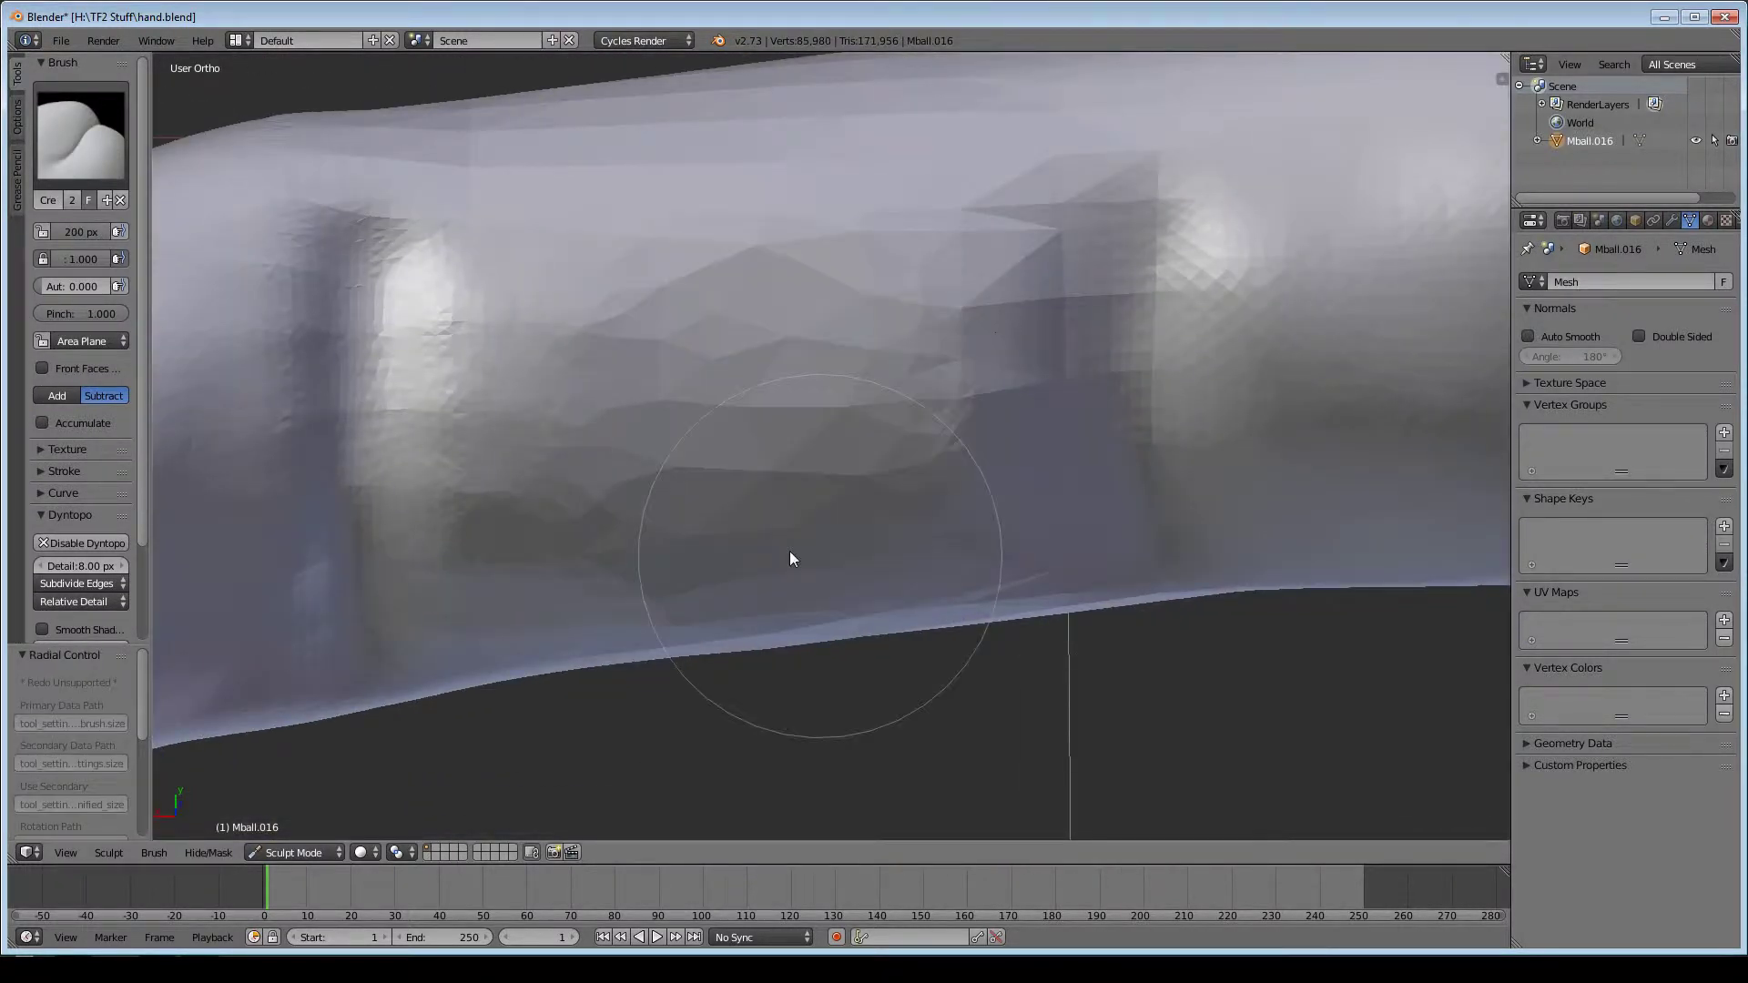
- Build up more clay along the forearm surface with the Clay brush
{"action": "key", "text": "c"}
{"action": "left_click_drag", "start_coordinate": [790, 550], "coordinate": [625, 517]}
{"action": "mouse_move", "coordinate": [625, 517]}
{"action": "middle_mouse_down"}
{"action": "mouse_move", "coordinate": [632, 500]}
{"action": "mouse_move", "coordinate": [408, 456]}
{"action": "middle_mouse_up"}
{"action": "scroll", "coordinate": [732, 463], "scroll_direction": "down", "scroll_amount": 3}
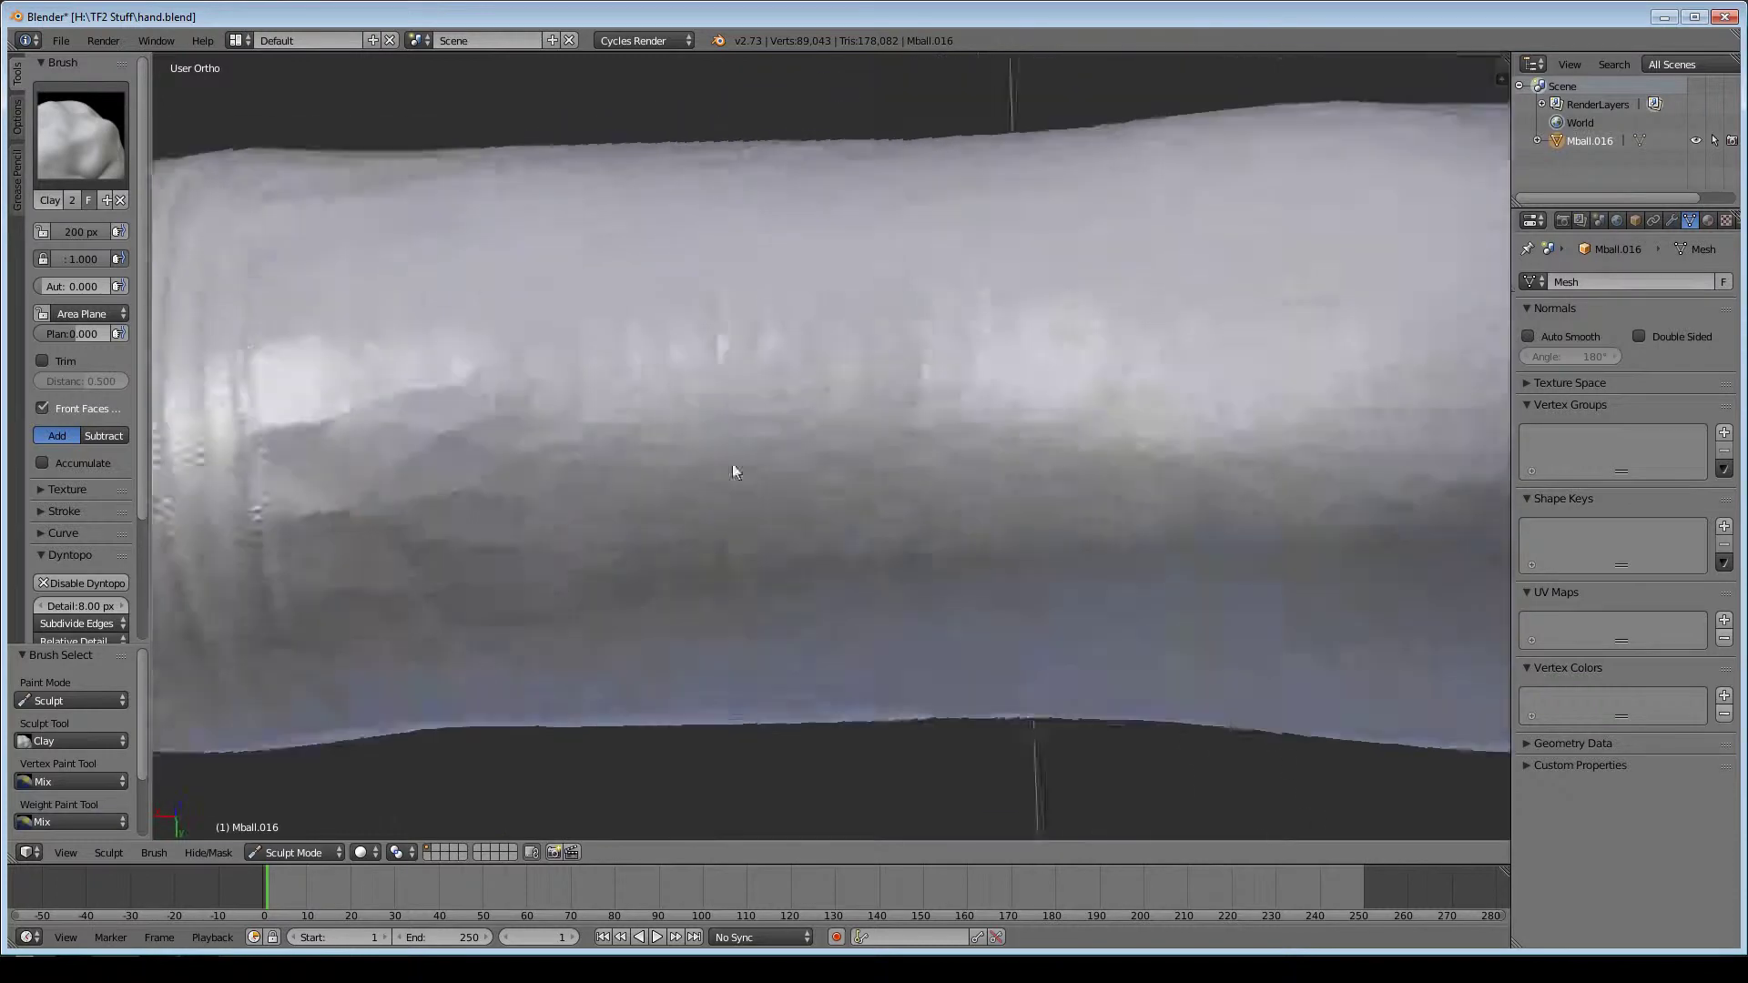
{"action": "middle_click_drag", "start_coordinate": [732, 462], "coordinate": [905, 545]}
{"action": "scroll", "coordinate": [906, 544], "scroll_direction": "down", "scroll_amount": 3}
{"action": "scroll", "coordinate": [860, 503], "scroll_direction": "up", "scroll_amount": 2}
- Deepen the line across a fingernail with the Crease brush
{"action": "key", "text": "g"}
{"action": "key", "text": "f"}
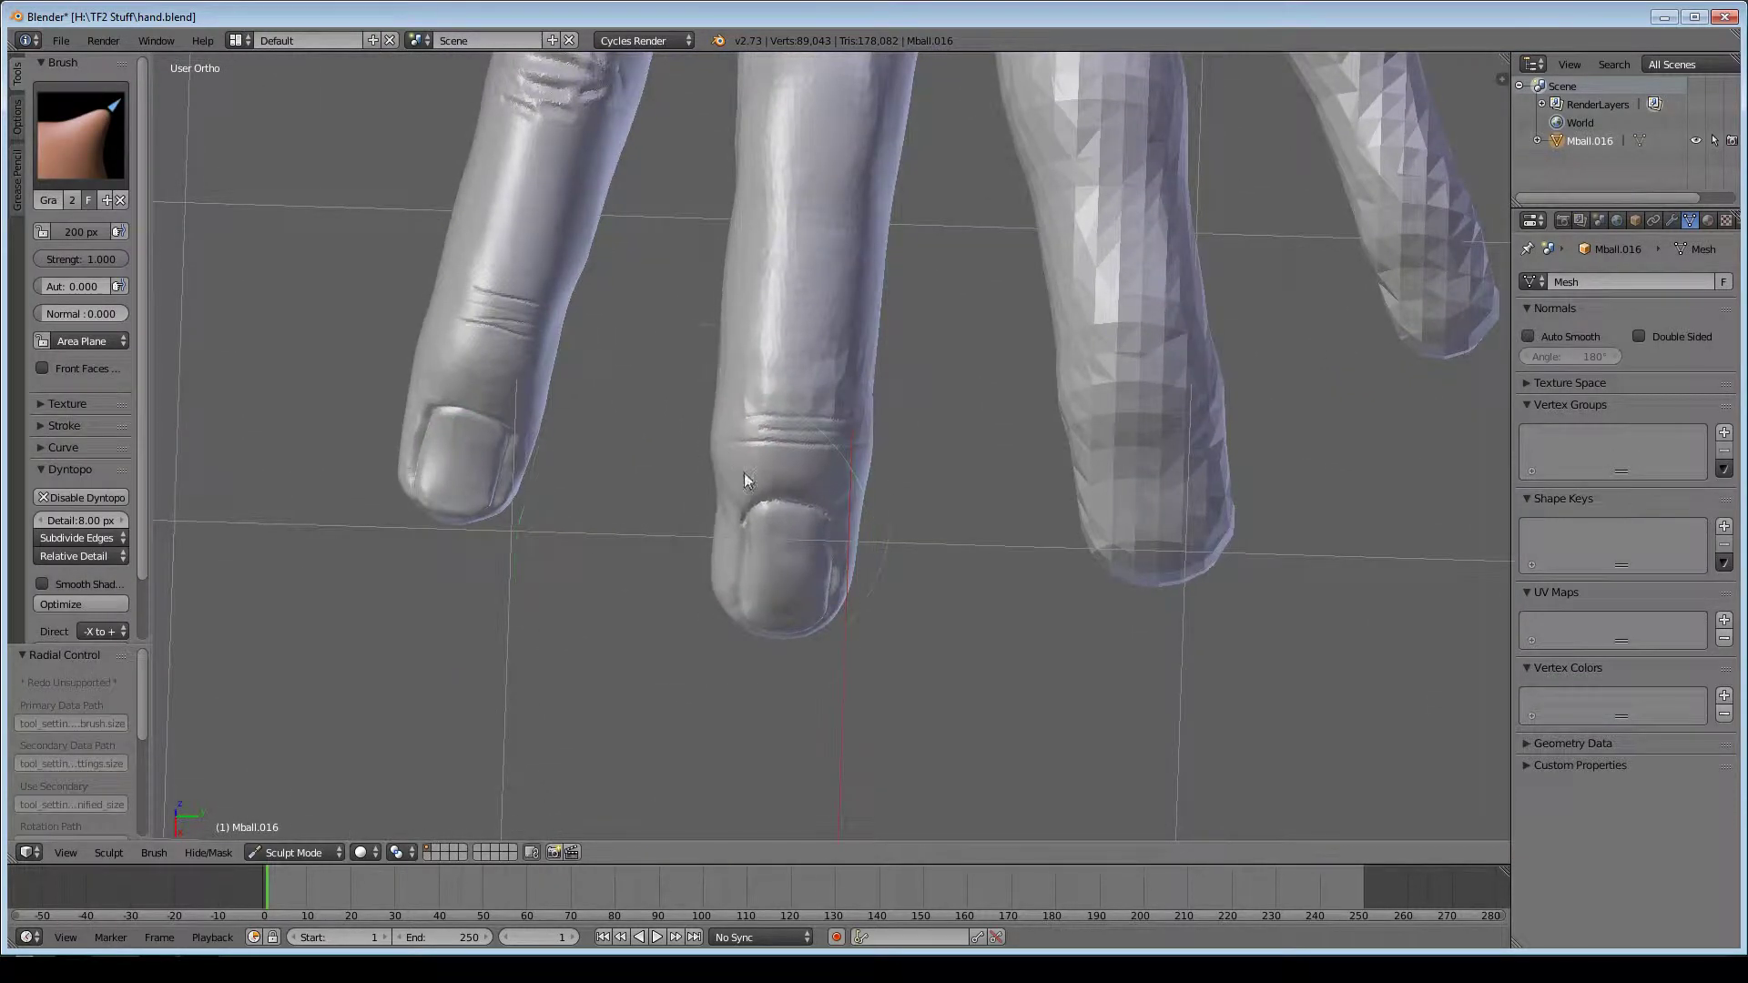
{"action": "mouse_move", "coordinate": [865, 451]}
{"action": "middle_mouse_down"}
{"action": "mouse_move", "coordinate": [752, 486]}
{"action": "mouse_move", "coordinate": [729, 433]}
{"action": "mouse_move", "coordinate": [1023, 496]}
{"action": "mouse_move", "coordinate": [734, 526]}
{"action": "mouse_move", "coordinate": [796, 632]}
{"action": "mouse_move", "coordinate": [978, 479]}
{"action": "mouse_move", "coordinate": [716, 350]}
{"action": "middle_mouse_up"}
{"action": "scroll", "coordinate": [752, 485], "scroll_direction": "up", "scroll_amount": 3}
{"action": "key", "text": "shift+c"}
{"action": "scroll", "coordinate": [715, 351], "scroll_direction": "up", "scroll_amount": 2}
{"action": "left_click_drag", "start_coordinate": [713, 347], "coordinate": [565, 337]}
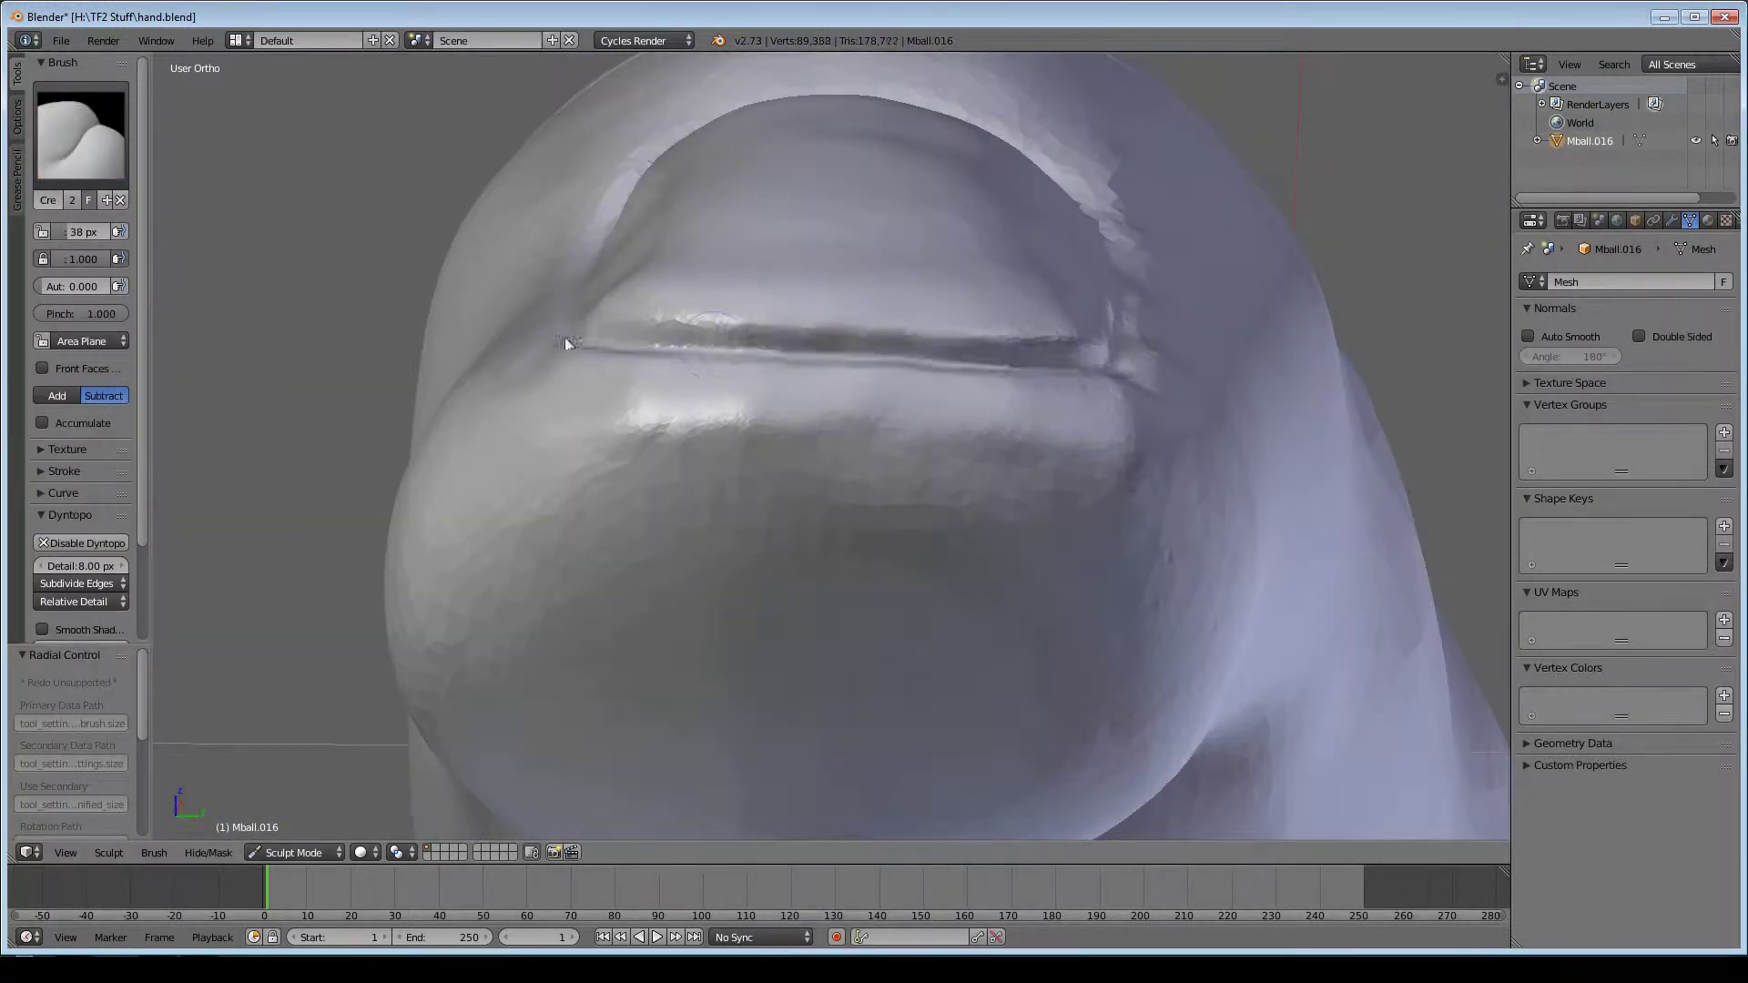
{"action": "mouse_move", "coordinate": [565, 337]}
{"action": "middle_mouse_down"}
{"action": "mouse_move", "coordinate": [658, 337]}
{"action": "mouse_move", "coordinate": [685, 242]}
{"action": "mouse_move", "coordinate": [894, 468]}
{"action": "middle_mouse_up"}
- Set a 134 px Pinch brush and view the hand from the Top view
{"action": "key", "text": "p"}
{"action": "scroll", "coordinate": [694, 544], "scroll_direction": "down", "scroll_amount": 2}
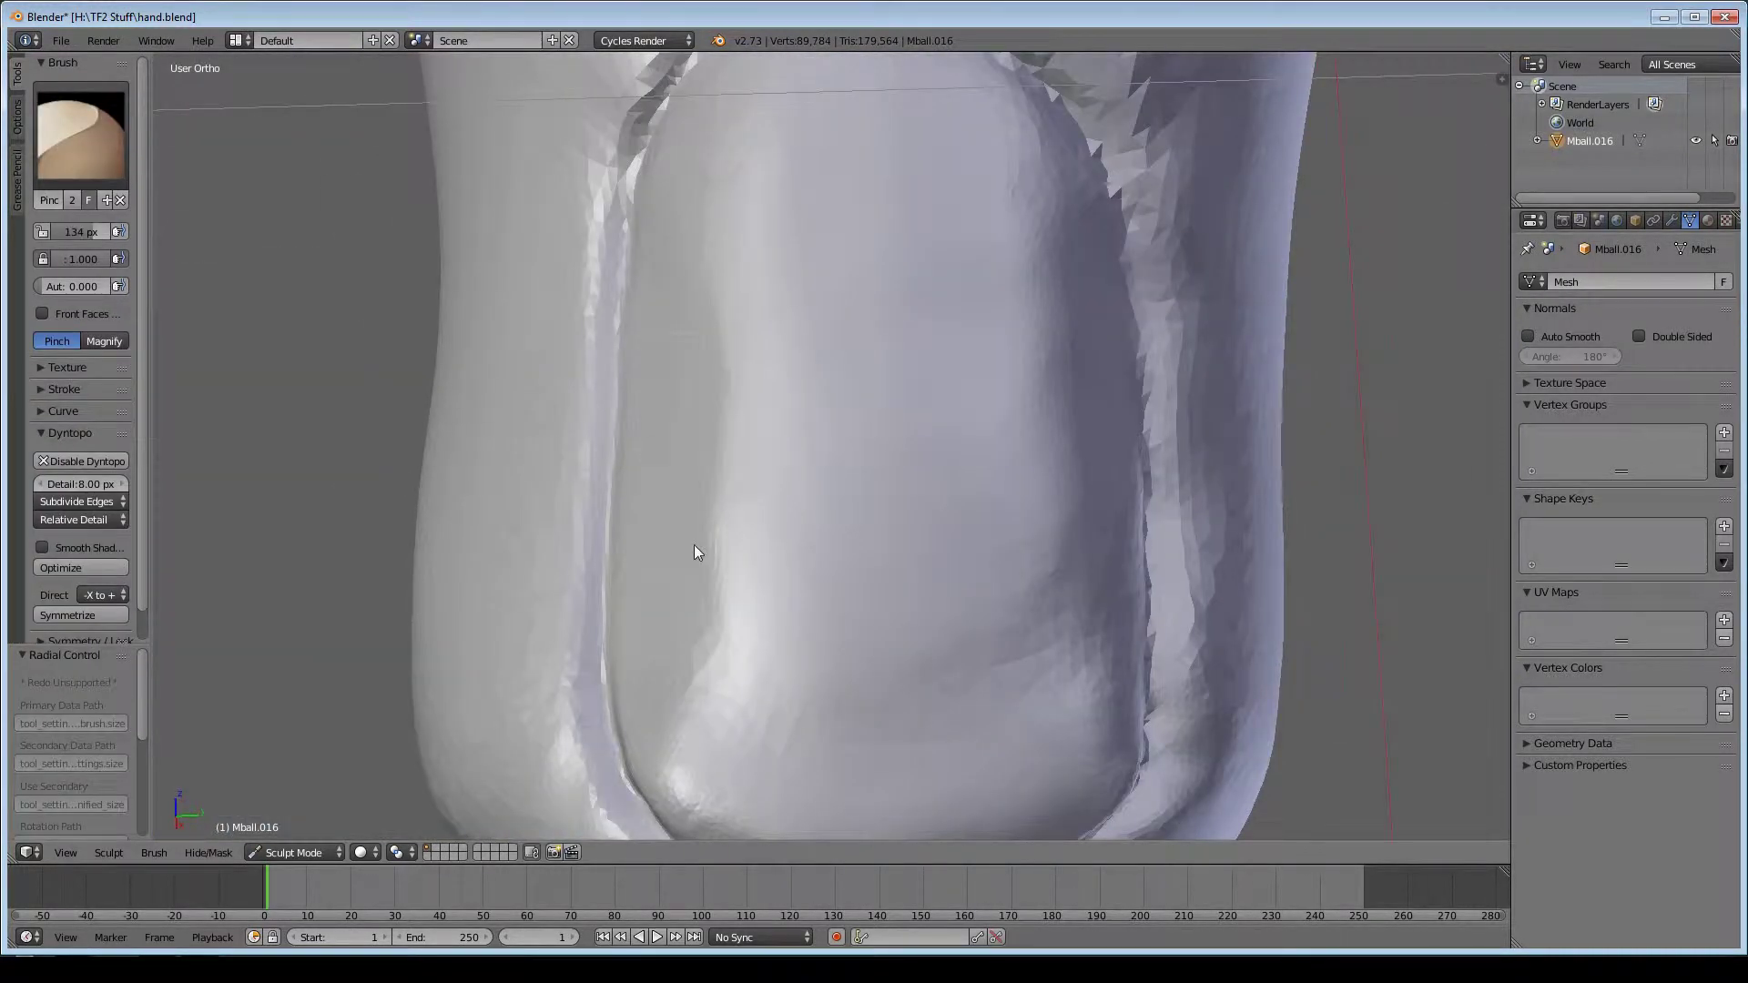
{"action": "key", "text": "f"}
{"action": "left_click", "coordinate": [706, 467]}
{"action": "mouse_move", "coordinate": [707, 467]}
{"action": "middle_mouse_down"}
{"action": "mouse_move", "coordinate": [959, 479]}
{"action": "mouse_move", "coordinate": [996, 587]}
{"action": "middle_mouse_up"}
{"action": "key", "text": "q"}
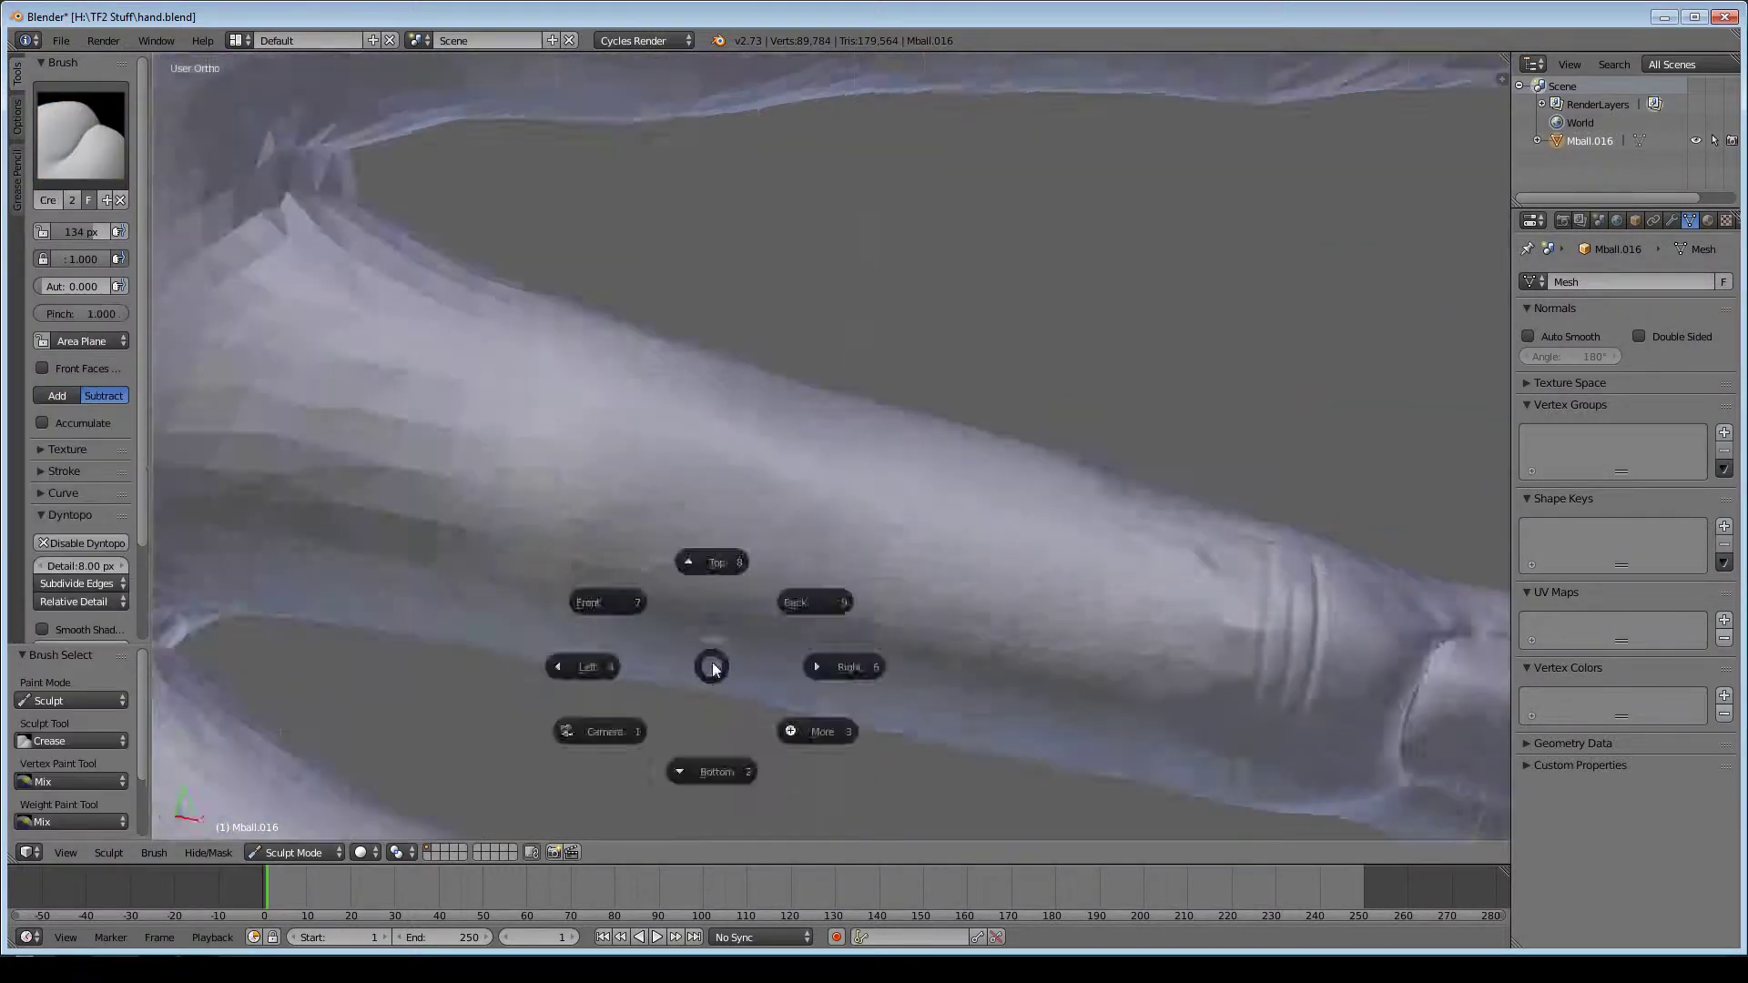
{"action": "left_click", "coordinate": [743, 466]}
- Carve knuckle wrinkles and re-crease the nail grooves on the finger with Crease
{"action": "key", "text": "shift+c"}
{"action": "left_click_drag", "start_coordinate": [774, 401], "coordinate": [758, 546]}
{"action": "scroll", "coordinate": [658, 621], "scroll_direction": "up", "scroll_amount": 3}
{"action": "mouse_move", "coordinate": [637, 346]}
{"action": "left_mouse_down"}
{"action": "mouse_move", "coordinate": [716, 528]}
{"action": "mouse_move", "coordinate": [741, 430]}
{"action": "mouse_move", "coordinate": [819, 528]}
{"action": "left_mouse_up"}
{"action": "key", "text": "f"}
{"action": "left_click_drag", "start_coordinate": [747, 273], "coordinate": [636, 474]}
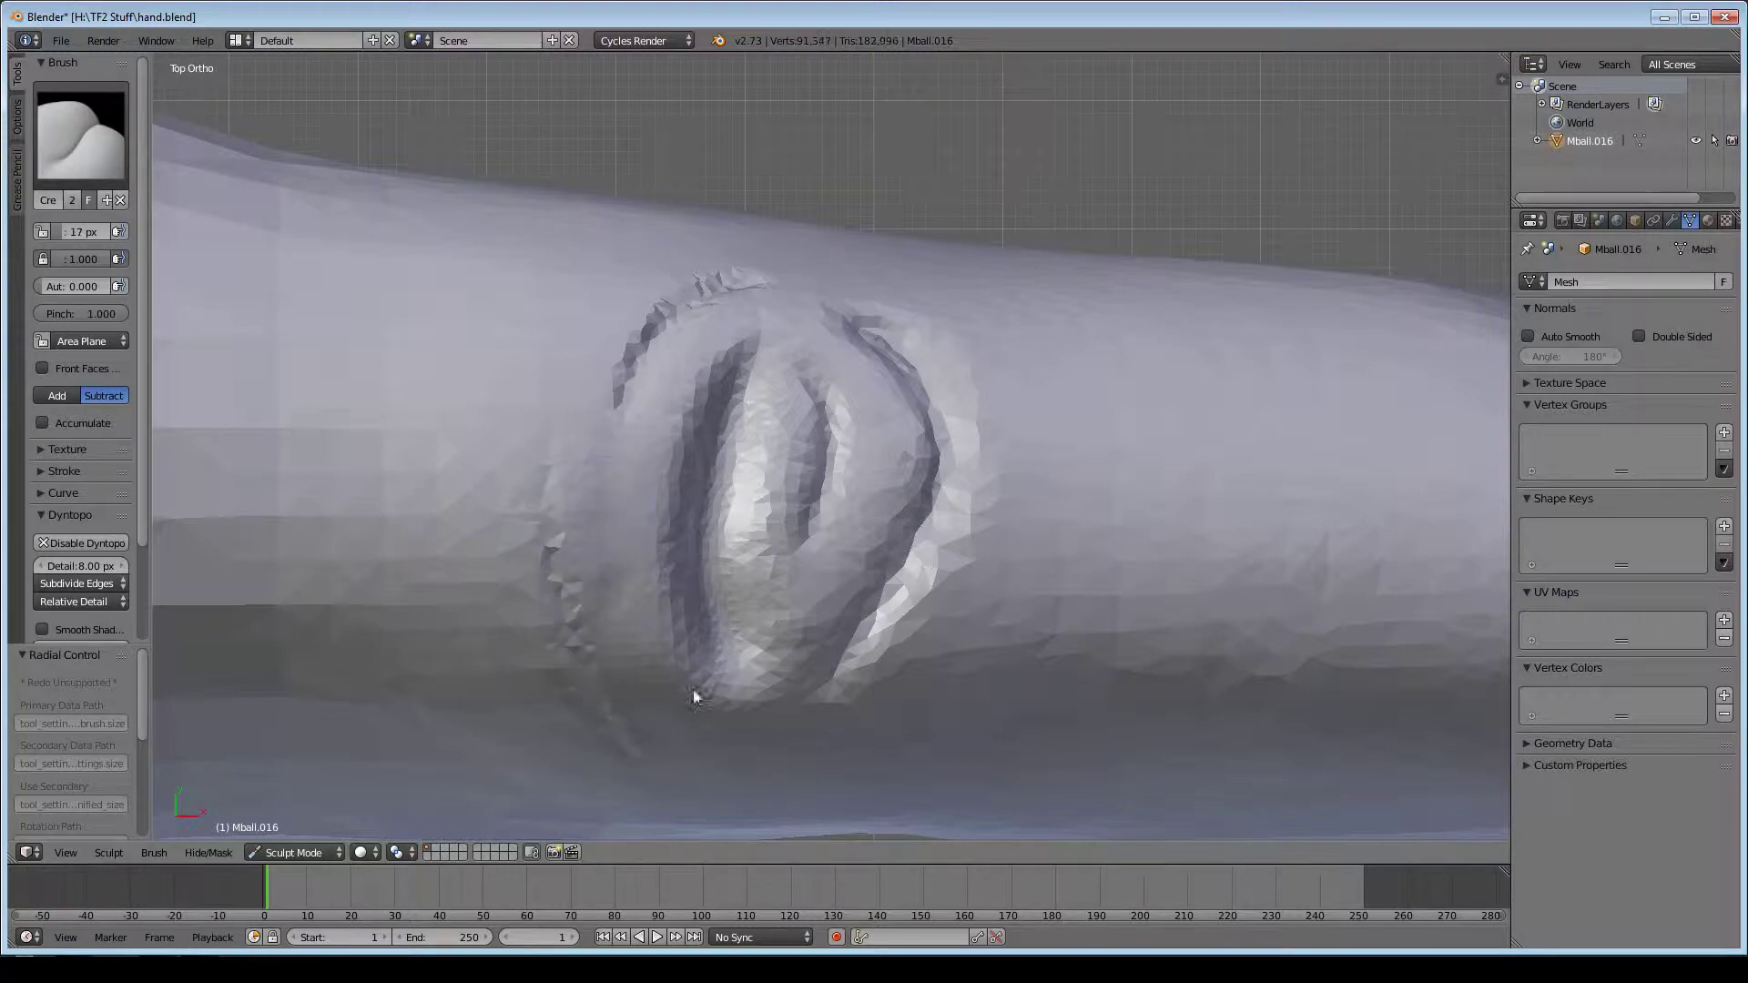
- Sculpt the underside of the fingers with a 131 px brush
{"action": "mouse_move", "coordinate": [692, 690]}
{"action": "middle_mouse_down"}
{"action": "mouse_move", "coordinate": [903, 679]}
{"action": "mouse_move", "coordinate": [754, 635]}
{"action": "middle_mouse_up"}
{"action": "scroll", "coordinate": [903, 679], "scroll_direction": "down", "scroll_amount": 3}
{"action": "scroll", "coordinate": [855, 409], "scroll_direction": "up", "scroll_amount": 6}
{"action": "scroll", "coordinate": [856, 409], "scroll_direction": "down", "scroll_amount": 5}
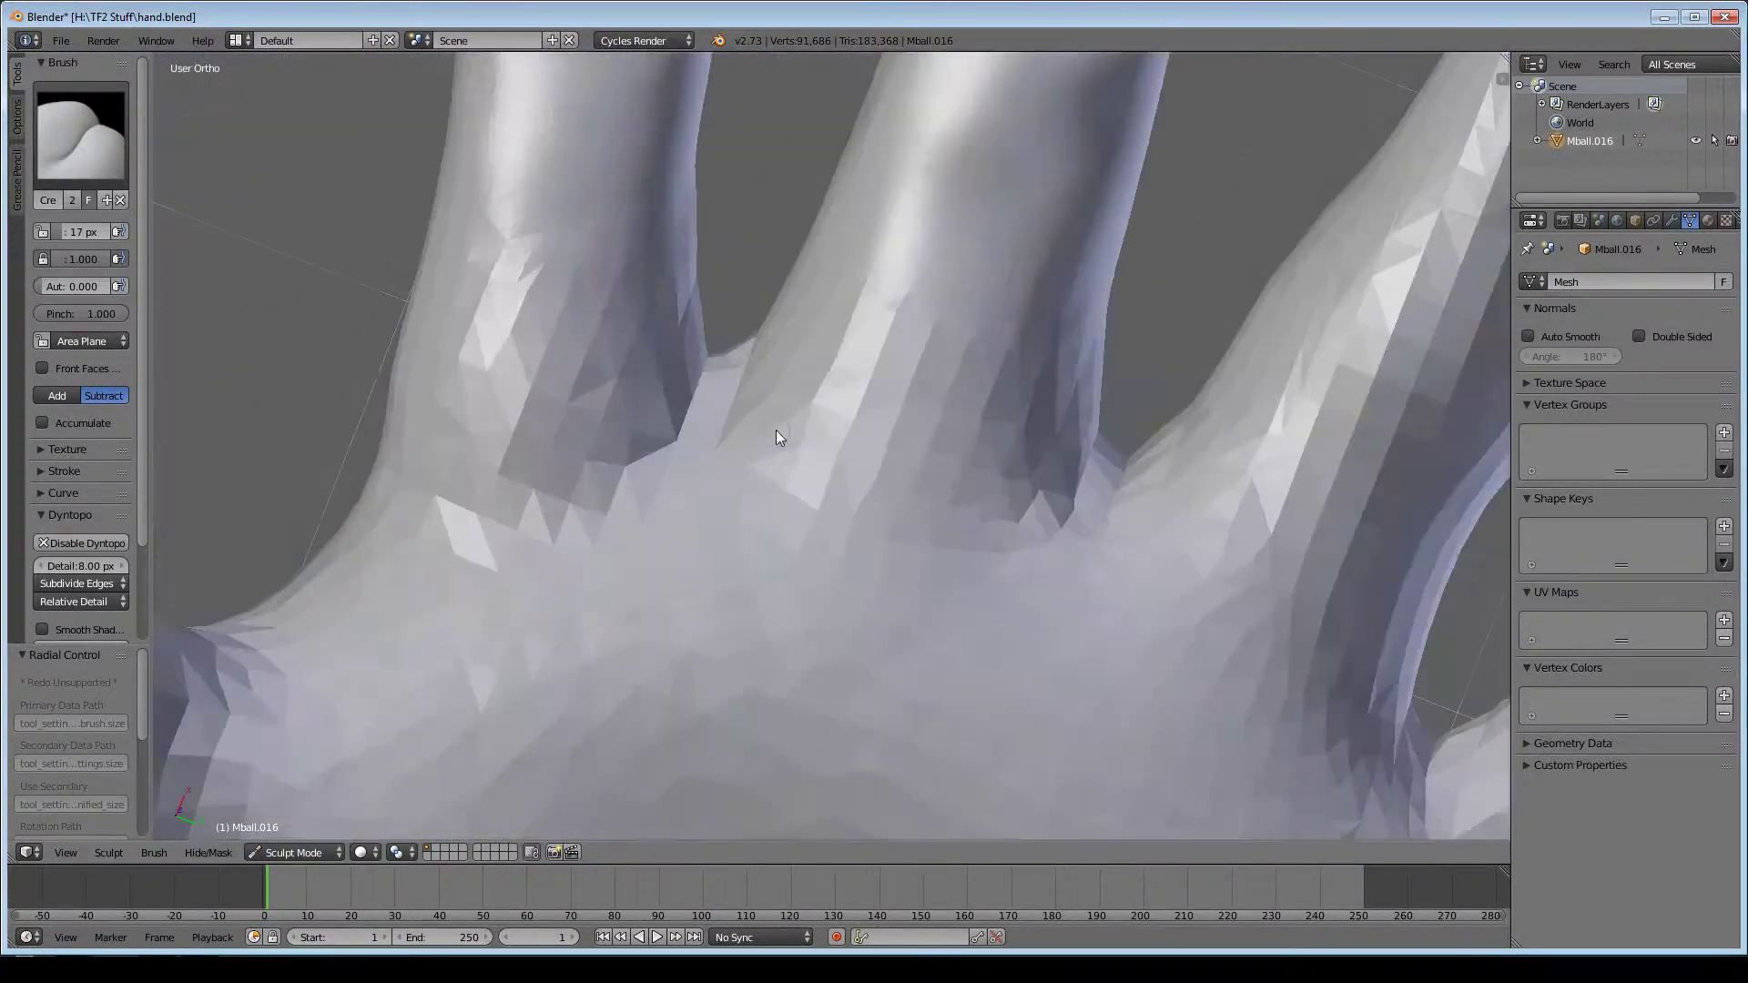
{"action": "key", "text": "f"}
{"action": "left_click", "coordinate": [489, 561]}
{"action": "middle_click_drag", "start_coordinate": [489, 561], "coordinate": [658, 572]}
{"action": "scroll", "coordinate": [658, 572], "scroll_direction": "up", "scroll_amount": 4}
{"action": "middle_click_drag", "start_coordinate": [680, 635], "coordinate": [865, 506]}
{"action": "scroll", "coordinate": [866, 505], "scroll_direction": "down", "scroll_amount": 3}
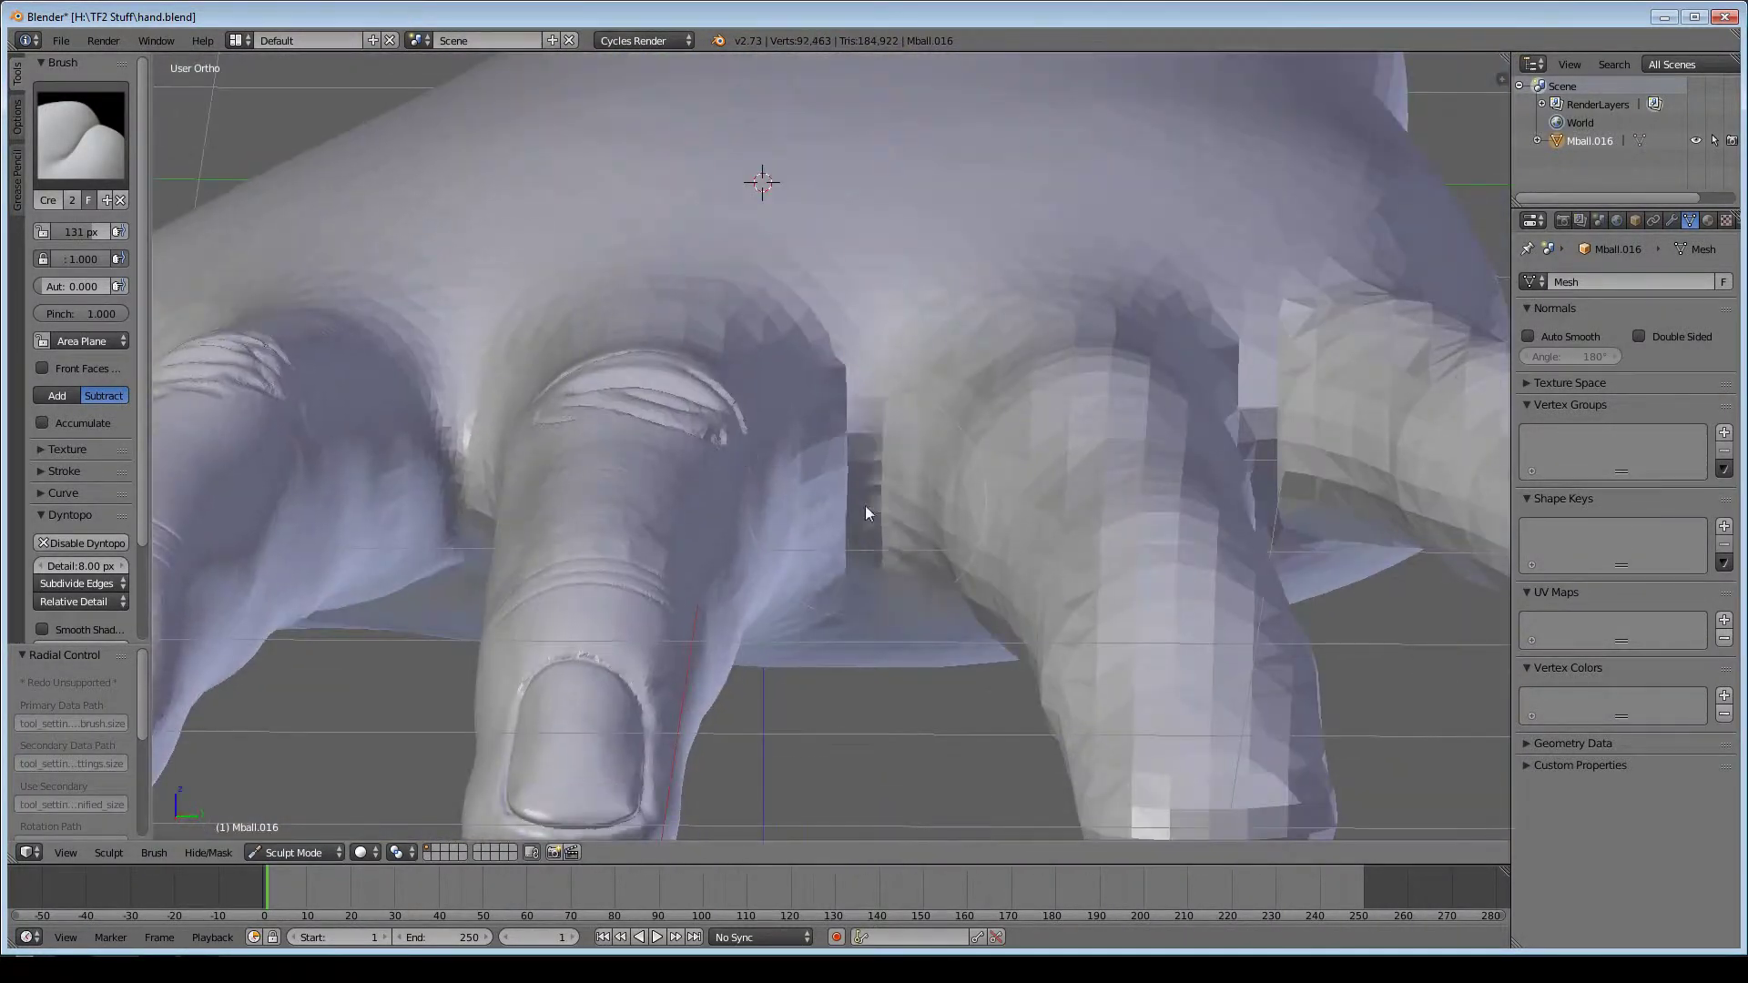
{"action": "left_click_drag", "start_coordinate": [865, 506], "coordinate": [861, 576]}
{"action": "middle_click_drag", "start_coordinate": [861, 575], "coordinate": [637, 460]}
{"action": "scroll", "coordinate": [637, 461], "scroll_direction": "up", "scroll_amount": 3}
- Crease the webbing between the fingers with a 49 px Crease brush
{"action": "key", "text": "g"}
{"action": "scroll", "coordinate": [774, 437], "scroll_direction": "down", "scroll_amount": 2}
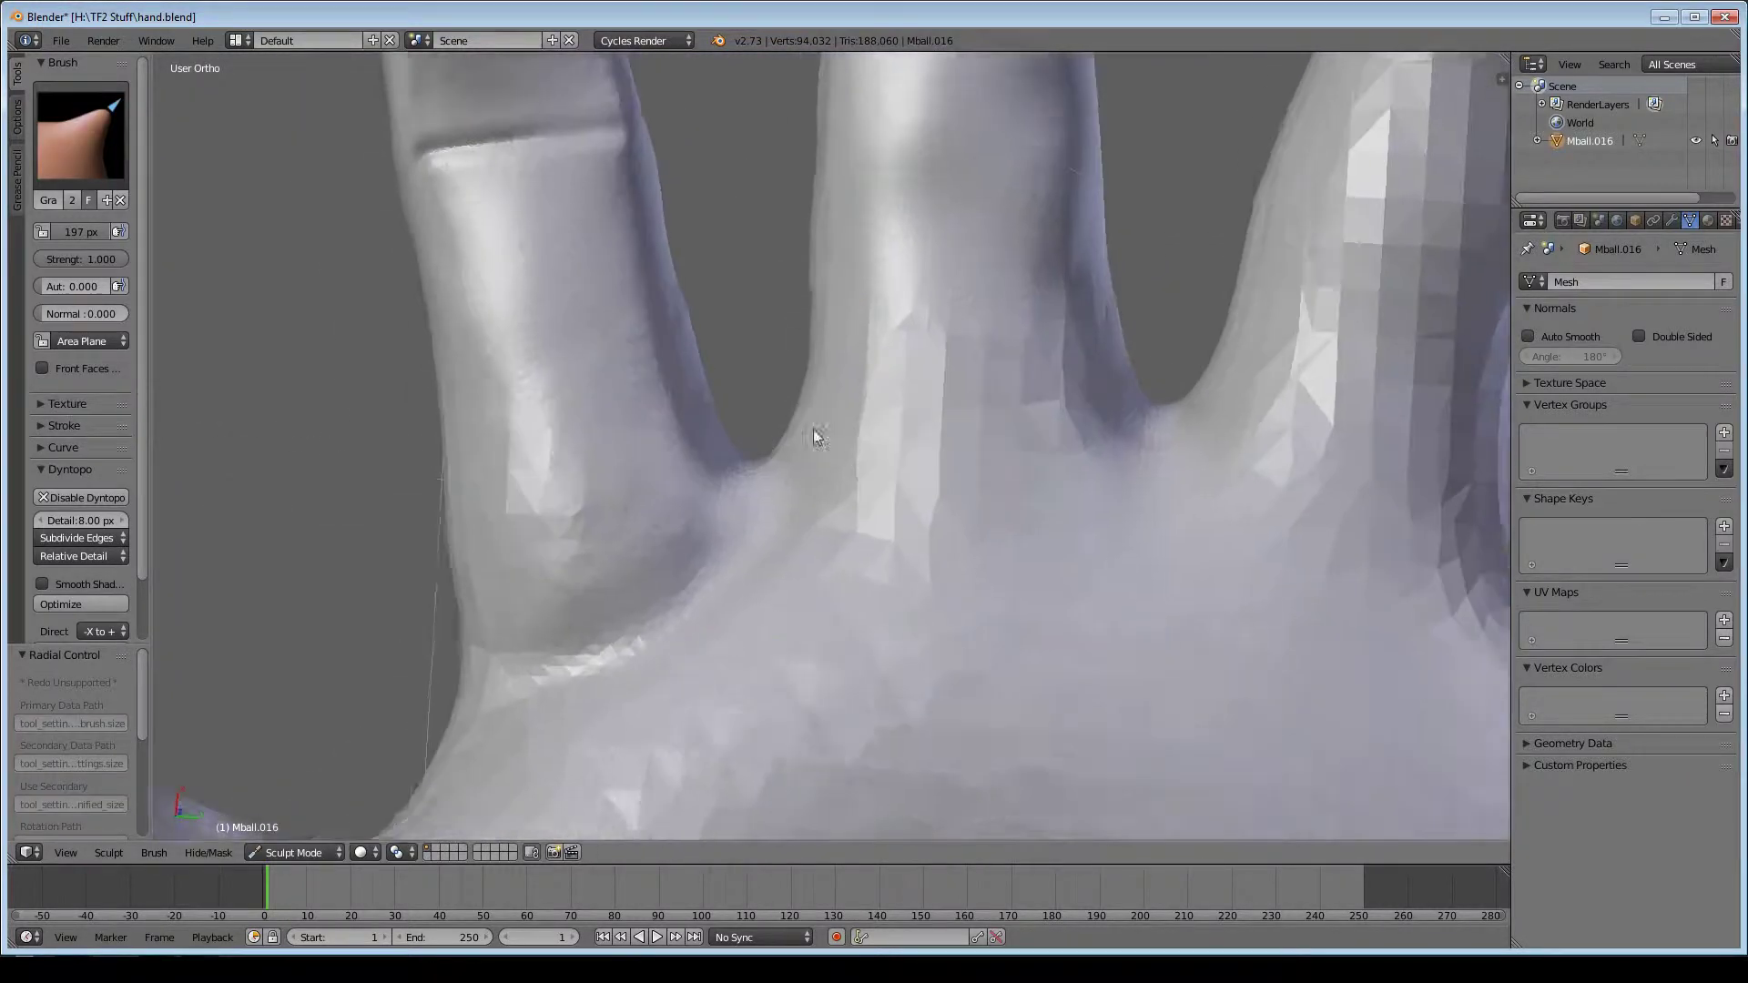
{"action": "mouse_move", "coordinate": [813, 429]}
{"action": "middle_mouse_down"}
{"action": "mouse_move", "coordinate": [836, 479]}
{"action": "mouse_move", "coordinate": [763, 550]}
{"action": "mouse_move", "coordinate": [607, 641]}
{"action": "mouse_move", "coordinate": [948, 532]}
{"action": "mouse_move", "coordinate": [698, 536]}
{"action": "middle_mouse_up"}
{"action": "key", "text": "shift+c"}
{"action": "key", "text": "f"}
{"action": "left_click", "coordinate": [492, 424]}
{"action": "mouse_move", "coordinate": [492, 424]}
{"action": "middle_mouse_down"}
{"action": "mouse_move", "coordinate": [691, 532]}
{"action": "mouse_move", "coordinate": [621, 653]}
{"action": "mouse_move", "coordinate": [876, 654]}
{"action": "mouse_move", "coordinate": [879, 609]}
{"action": "mouse_move", "coordinate": [842, 656]}
{"action": "mouse_move", "coordinate": [658, 510]}
{"action": "middle_mouse_up"}
- Build up clay on the side of the hand with a 118 px Clay brush
{"action": "key", "text": "c"}
{"action": "scroll", "coordinate": [841, 656], "scroll_direction": "down", "scroll_amount": 3}
{"action": "scroll", "coordinate": [657, 510], "scroll_direction": "up", "scroll_amount": 2}
{"action": "key", "text": "f"}
{"action": "left_click", "coordinate": [1100, 355]}
{"action": "mouse_move", "coordinate": [1100, 355]}
{"action": "middle_mouse_down"}
{"action": "mouse_move", "coordinate": [1128, 269]}
{"action": "mouse_move", "coordinate": [1038, 535]}
{"action": "mouse_move", "coordinate": [899, 412]}
{"action": "mouse_move", "coordinate": [975, 631]}
{"action": "mouse_move", "coordinate": [777, 302]}
{"action": "mouse_move", "coordinate": [734, 389]}
{"action": "middle_mouse_up"}
- Enlarge the Clay brush to 176 px and adjust the view of the hand
{"action": "scroll", "coordinate": [1038, 535], "scroll_direction": "up", "scroll_amount": 2}
{"action": "key", "text": "f"}
{"action": "left_click", "coordinate": [898, 413]}
{"action": "scroll", "coordinate": [898, 413], "scroll_direction": "down", "scroll_amount": 3}
{"action": "scroll", "coordinate": [839, 532], "scroll_direction": "up", "scroll_amount": 3}
{"action": "mouse_move", "coordinate": [839, 532]}
{"action": "middle_mouse_down"}
{"action": "mouse_move", "coordinate": [922, 665]}
{"action": "mouse_move", "coordinate": [875, 637]}
{"action": "middle_mouse_up"}
{"action": "scroll", "coordinate": [69, 592], "scroll_direction": "down", "scroll_amount": 3}
{"action": "scroll", "coordinate": [126, 590], "scroll_direction": "down", "scroll_amount": 3}
{"action": "scroll", "coordinate": [762, 643], "scroll_direction": "up", "scroll_amount": 2}
{"action": "scroll", "coordinate": [820, 564], "scroll_direction": "down", "scroll_amount": 2}
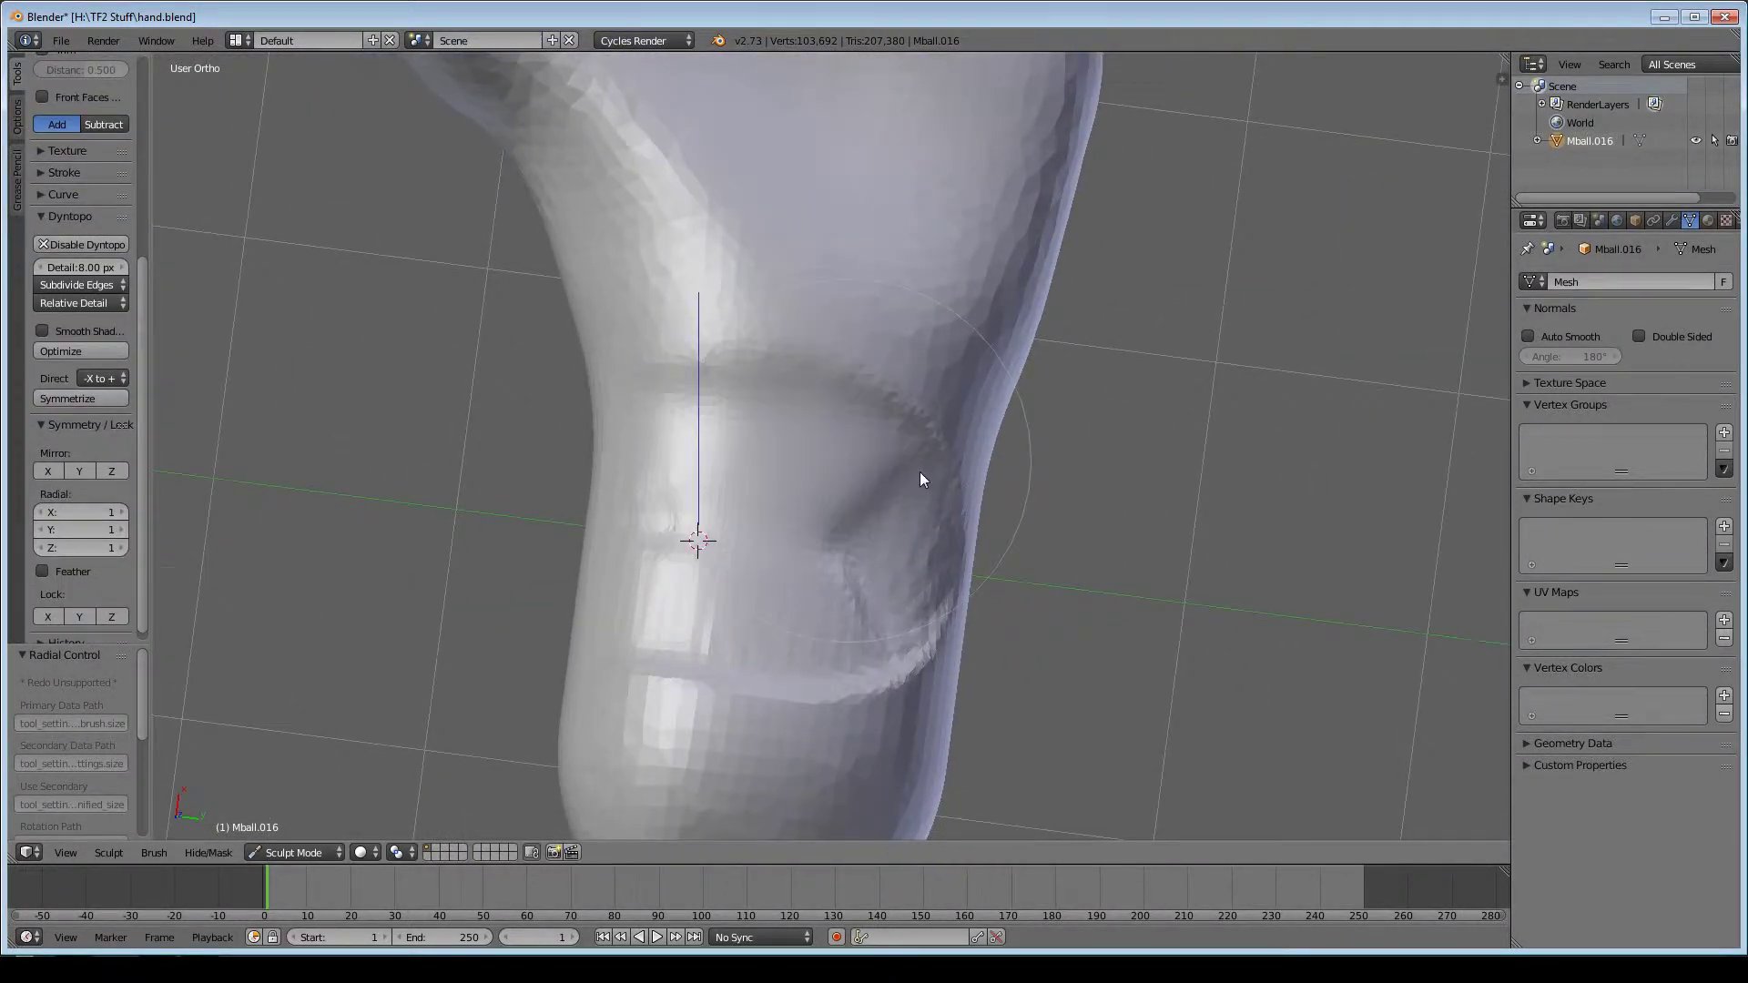
{"action": "scroll", "coordinate": [920, 472], "scroll_direction": "down", "scroll_amount": 4}
{"action": "scroll", "coordinate": [820, 606], "scroll_direction": "up", "scroll_amount": 1}
- Sculpt along the base of the fingers from a low side view
{"action": "mouse_move", "coordinate": [873, 619]}
{"action": "middle_mouse_down"}
{"action": "mouse_move", "coordinate": [929, 473]}
{"action": "mouse_move", "coordinate": [858, 593]}
{"action": "middle_mouse_up"}
{"action": "scroll", "coordinate": [859, 593], "scroll_direction": "up", "scroll_amount": 3}
{"action": "scroll", "coordinate": [886, 538], "scroll_direction": "up", "scroll_amount": 3}
{"action": "scroll", "coordinate": [668, 637], "scroll_direction": "down", "scroll_amount": 3}
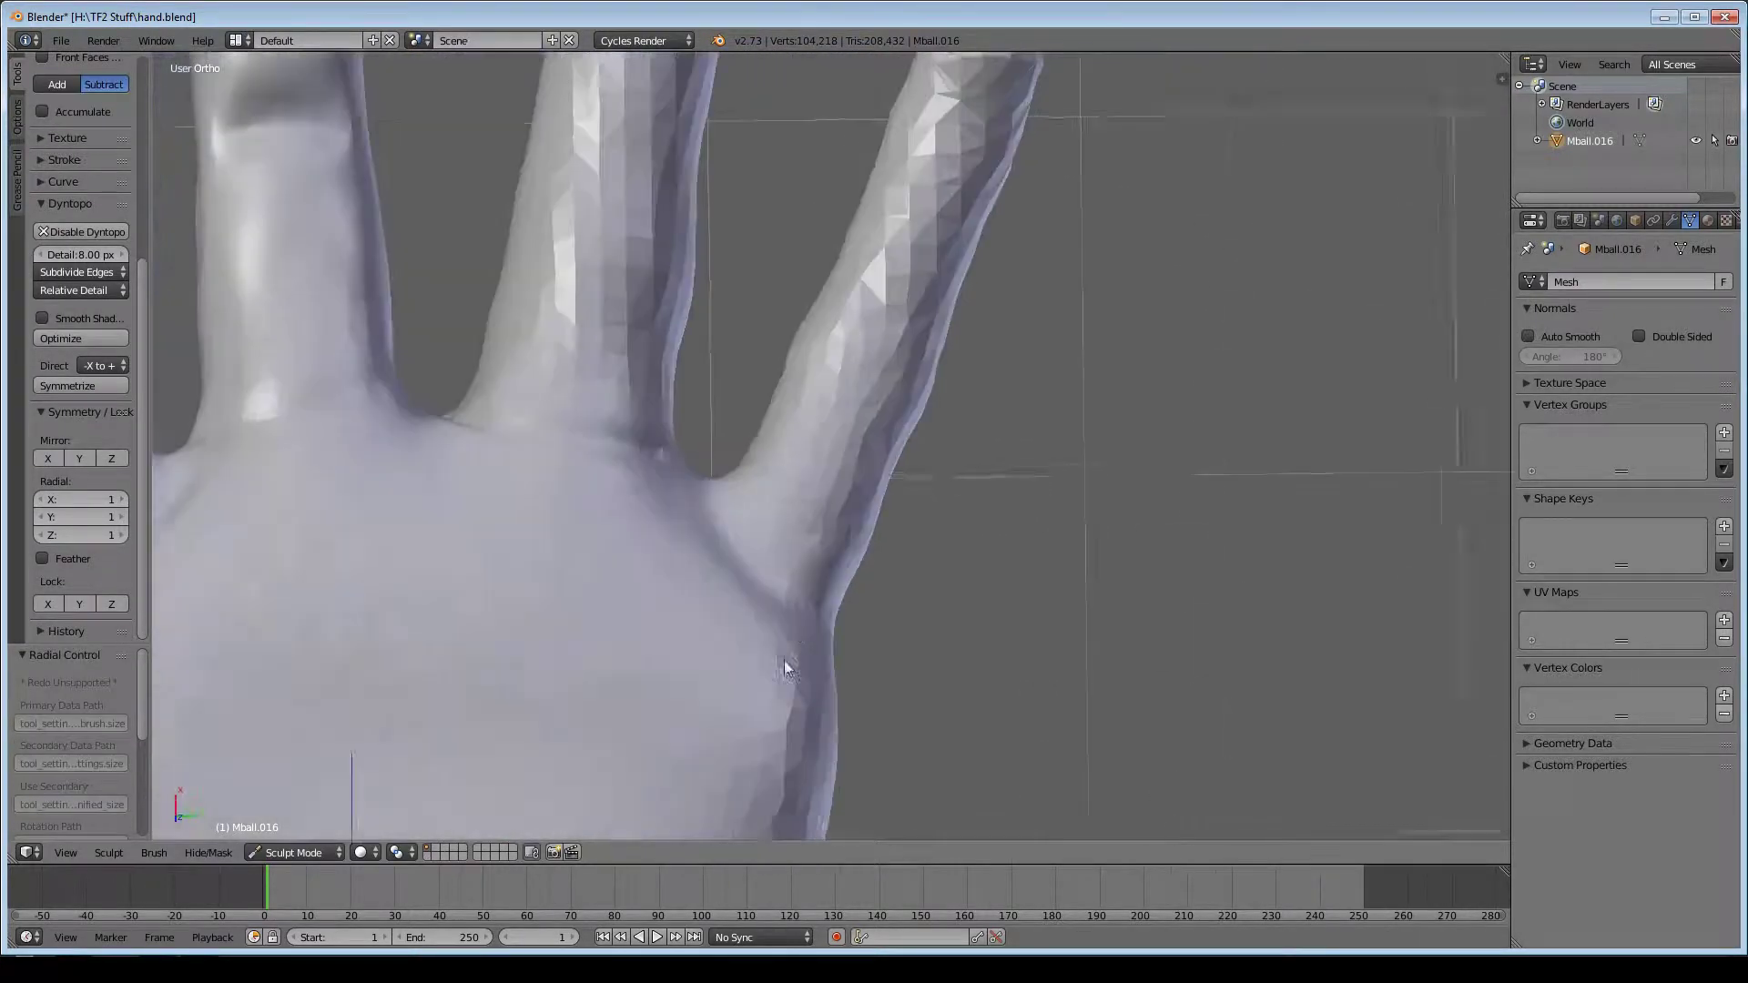
{"action": "mouse_move", "coordinate": [784, 664]}
{"action": "middle_mouse_down"}
{"action": "mouse_move", "coordinate": [741, 586]}
{"action": "mouse_move", "coordinate": [589, 695]}
{"action": "mouse_move", "coordinate": [357, 573]}
{"action": "middle_mouse_up"}
{"action": "left_click_drag", "start_coordinate": [356, 575], "coordinate": [427, 519]}
{"action": "mouse_move", "coordinate": [428, 519]}
{"action": "middle_mouse_down"}
{"action": "mouse_move", "coordinate": [450, 504]}
{"action": "mouse_move", "coordinate": [598, 605]}
{"action": "mouse_move", "coordinate": [382, 583]}
{"action": "mouse_move", "coordinate": [636, 545]}
{"action": "mouse_move", "coordinate": [639, 564]}
{"action": "middle_mouse_up"}
- Raise a tendon ridge on the back of the hand extending toward a finger
{"action": "scroll", "coordinate": [712, 648], "scroll_direction": "up", "scroll_amount": 3}
{"action": "scroll", "coordinate": [582, 632], "scroll_direction": "up", "scroll_amount": 3}
{"action": "key", "text": "f"}
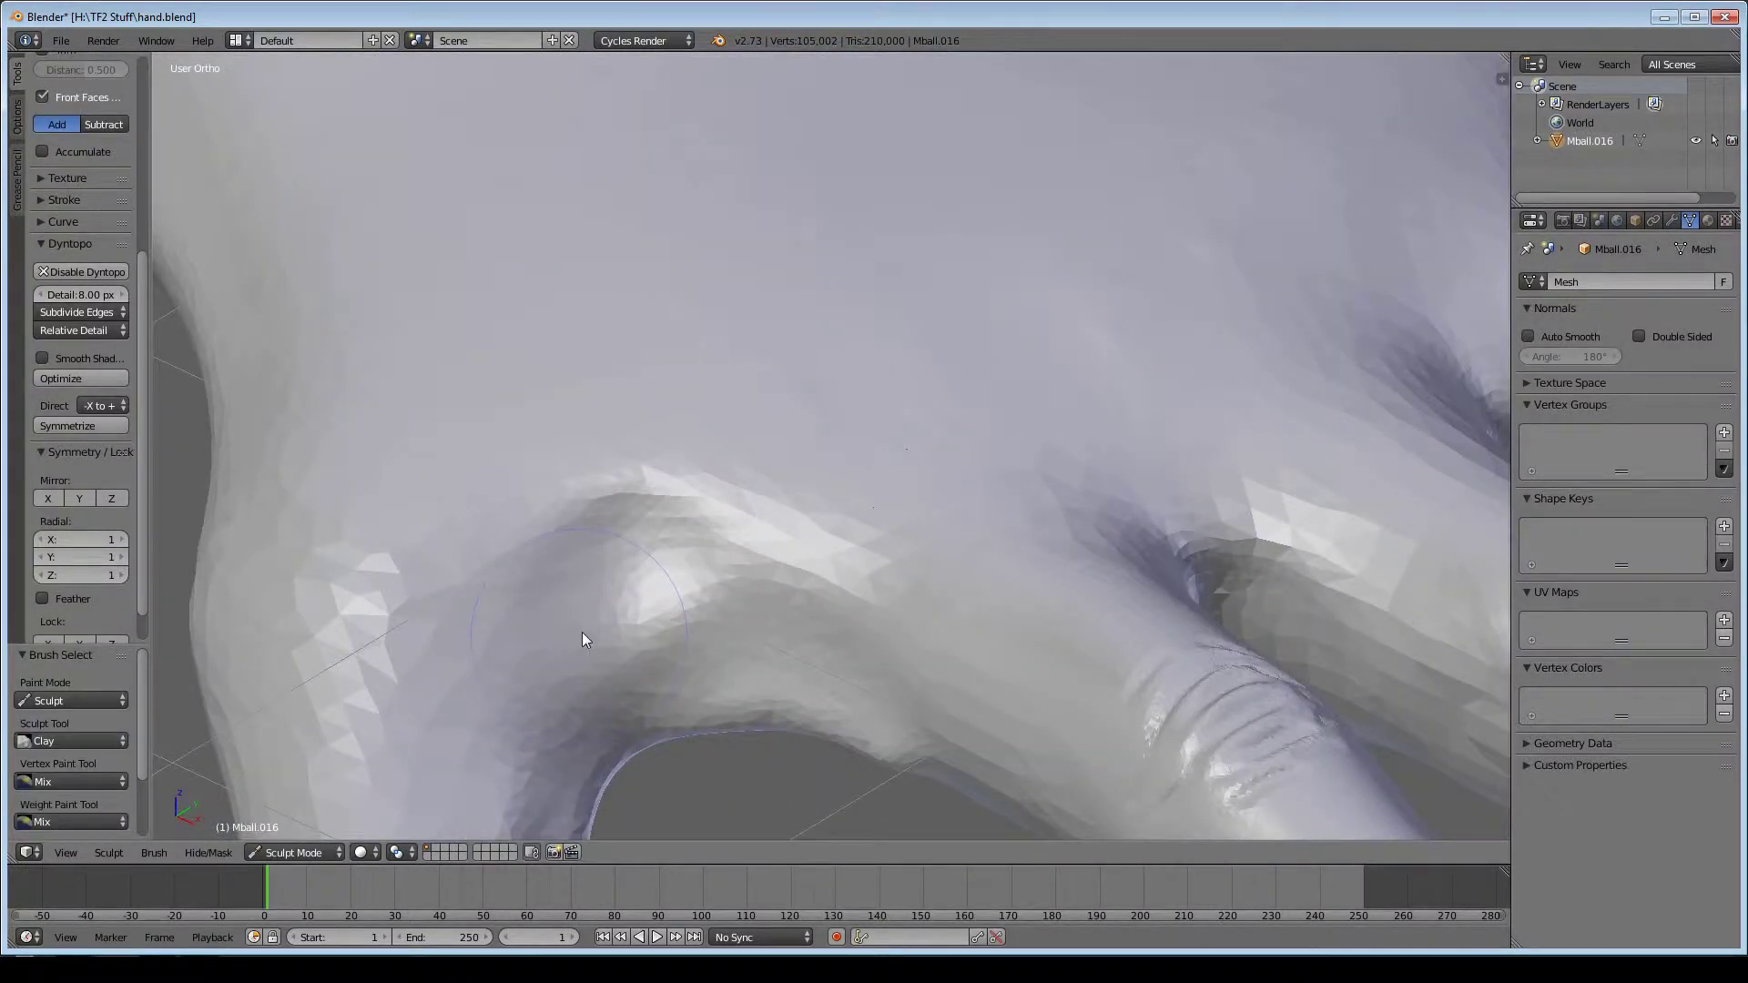
{"action": "scroll", "coordinate": [582, 632], "scroll_direction": "down", "scroll_amount": 4}
{"action": "left_click_drag", "start_coordinate": [710, 546], "coordinate": [719, 572]}
{"action": "mouse_move", "coordinate": [719, 572]}
{"action": "middle_mouse_down"}
{"action": "mouse_move", "coordinate": [697, 514]}
{"action": "mouse_move", "coordinate": [769, 621]}
{"action": "mouse_move", "coordinate": [915, 461]}
{"action": "mouse_move", "coordinate": [800, 583]}
{"action": "mouse_move", "coordinate": [597, 357]}
{"action": "mouse_move", "coordinate": [765, 572]}
{"action": "mouse_move", "coordinate": [632, 424]}
{"action": "middle_mouse_up"}
- Carve and deepen a crease line across the palm
{"action": "key", "text": "p"}
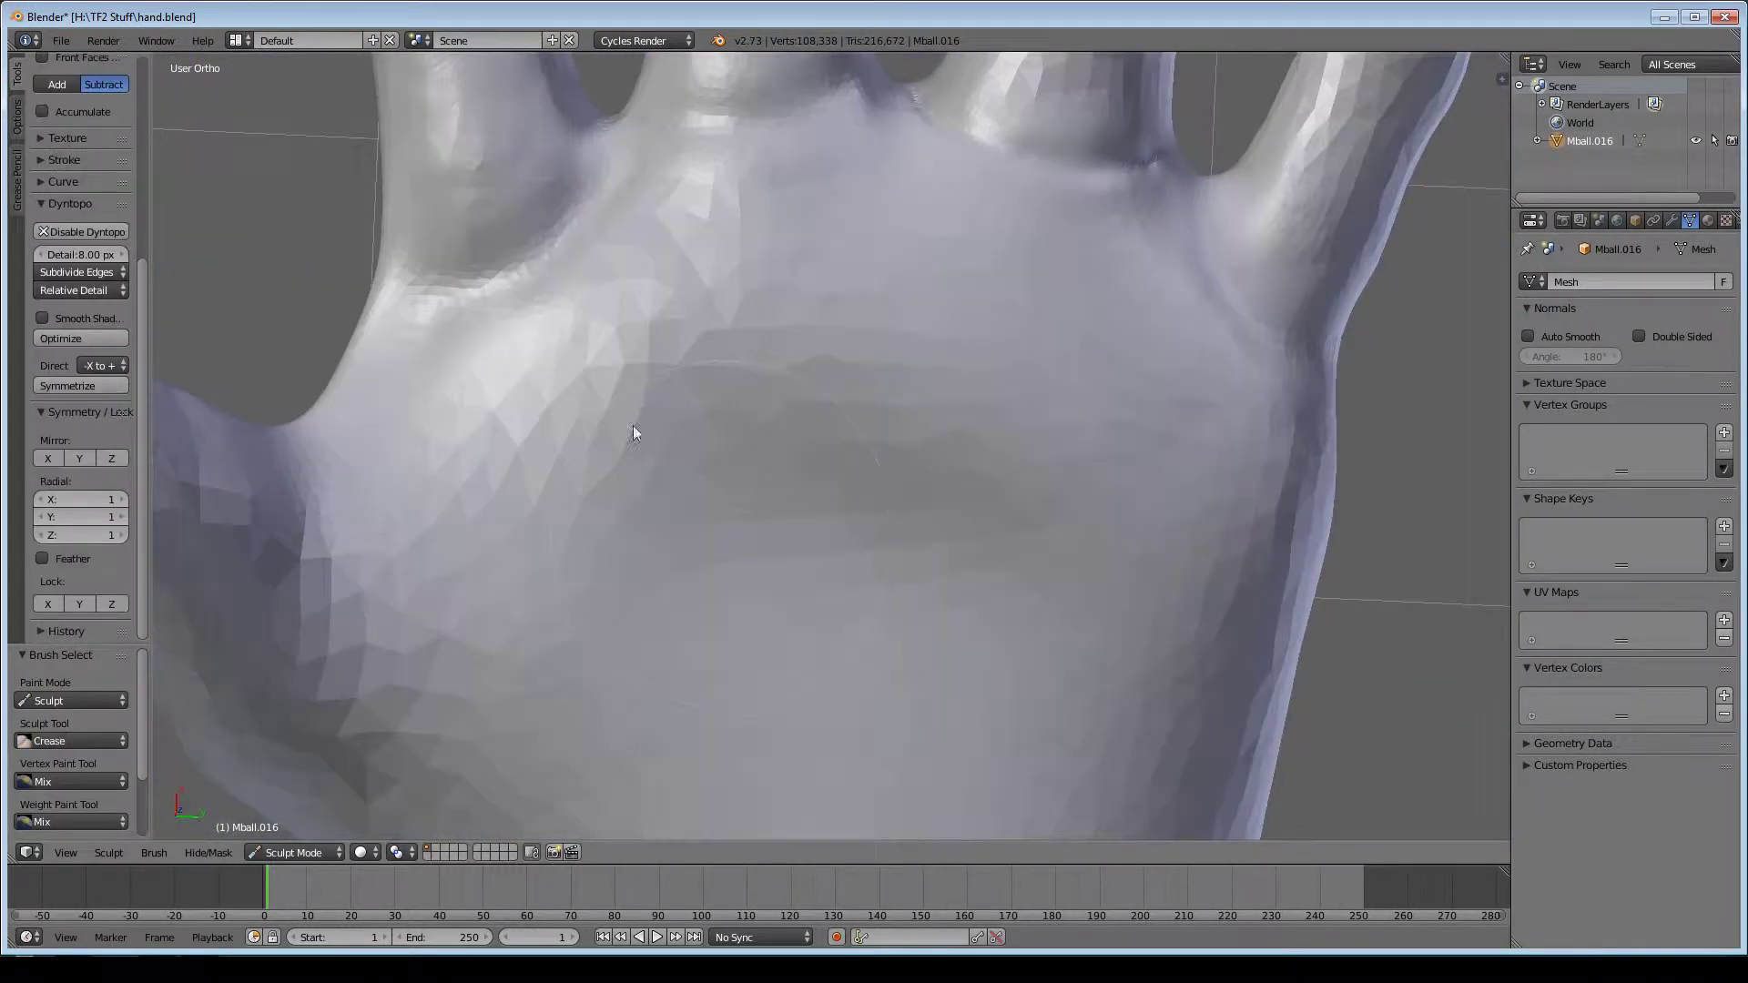
{"action": "mouse_move", "coordinate": [632, 424]}
{"action": "left_mouse_down"}
{"action": "mouse_move", "coordinate": [631, 395]}
{"action": "mouse_move", "coordinate": [959, 391]}
{"action": "left_mouse_up"}
{"action": "key", "text": "f"}
{"action": "middle_click_drag", "start_coordinate": [959, 392], "coordinate": [865, 605]}
{"action": "scroll", "coordinate": [865, 606], "scroll_direction": "down", "scroll_amount": 3}
- Raise several tendon ridges on the back of the hand and deepen the grooves between them
{"action": "key", "text": "q"}
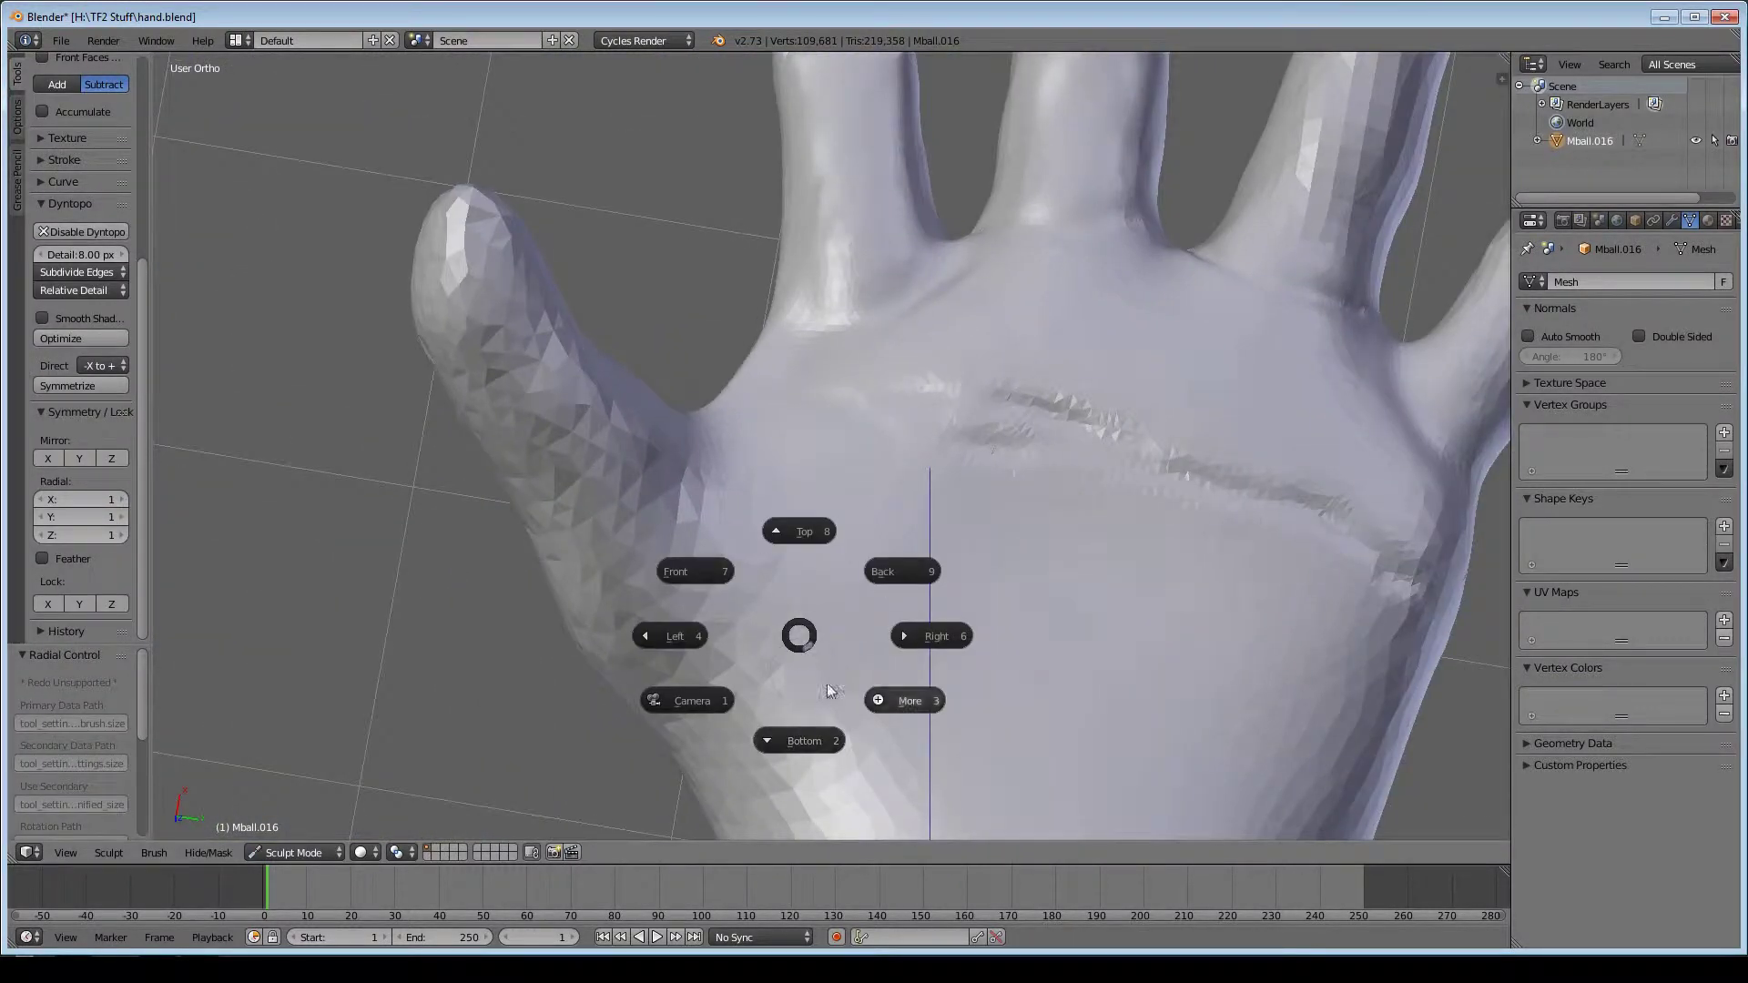
{"action": "mouse_move", "coordinate": [827, 683]}
{"action": "middle_mouse_down"}
{"action": "mouse_move", "coordinate": [791, 658]}
{"action": "mouse_move", "coordinate": [947, 468]}
{"action": "mouse_move", "coordinate": [806, 368]}
{"action": "mouse_move", "coordinate": [707, 457]}
{"action": "mouse_move", "coordinate": [792, 476]}
{"action": "mouse_move", "coordinate": [838, 252]}
{"action": "middle_mouse_up"}
{"action": "scroll", "coordinate": [792, 476], "scroll_direction": "up", "scroll_amount": 3}
{"action": "left_click_drag", "start_coordinate": [838, 253], "coordinate": [816, 449]}
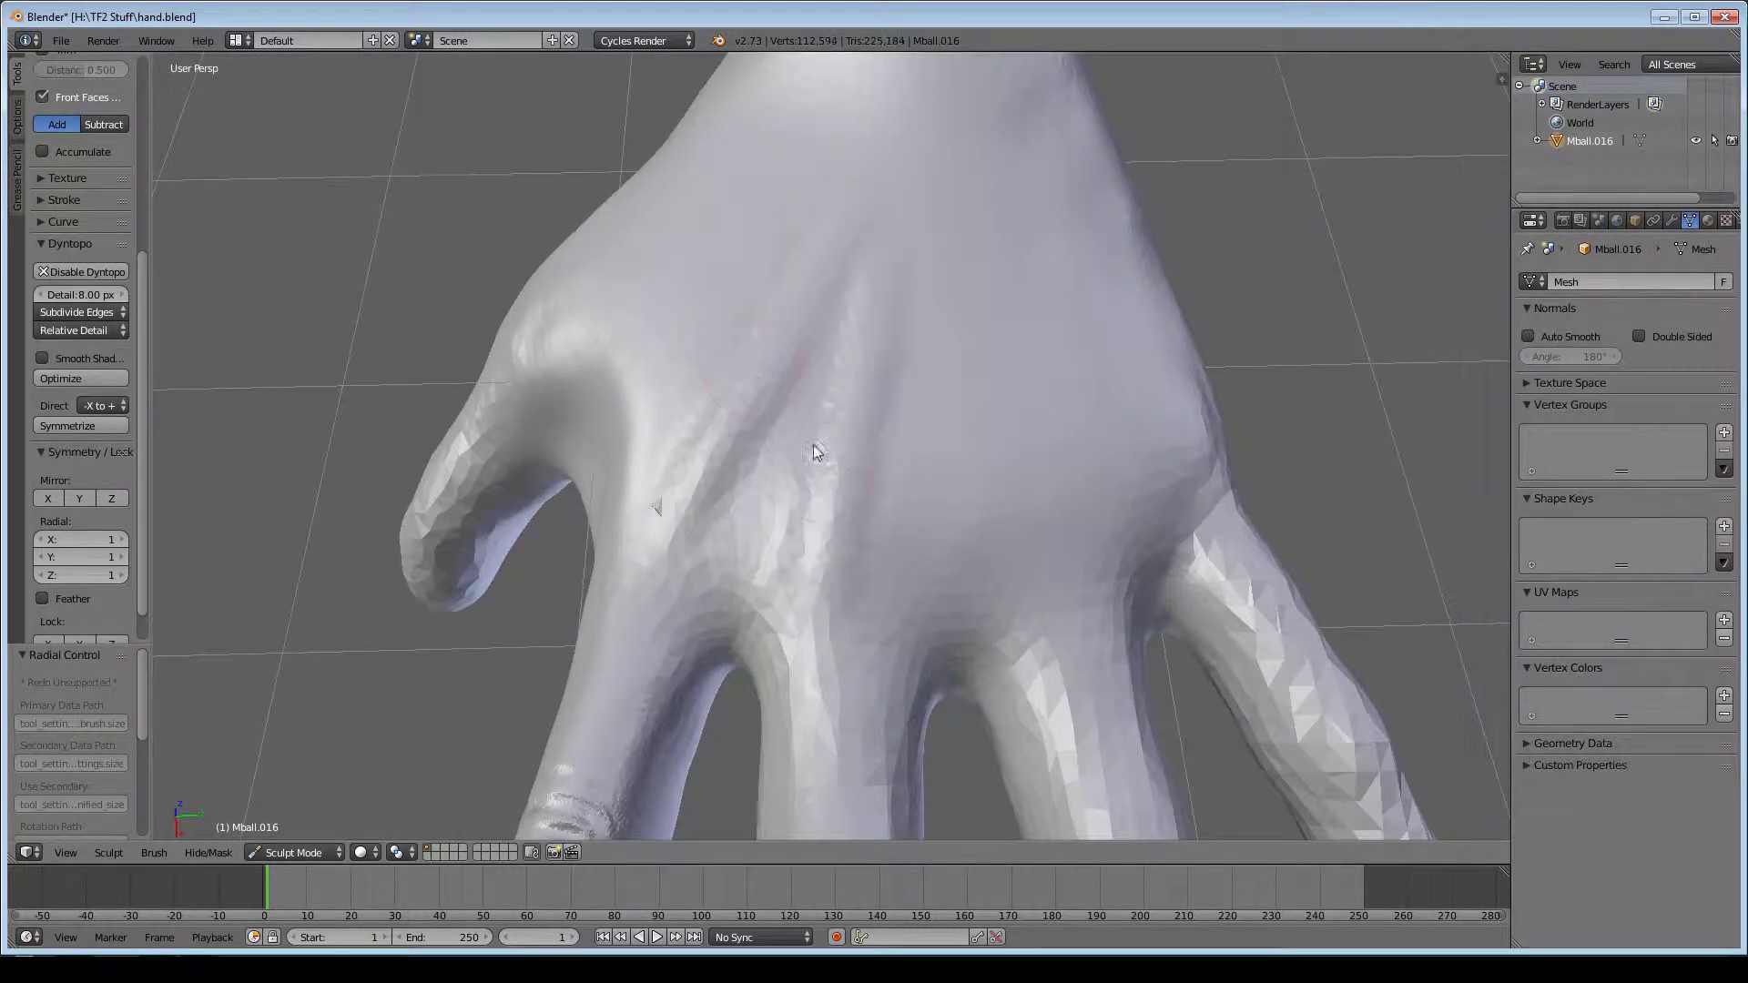
{"action": "middle_click_drag", "start_coordinate": [816, 449], "coordinate": [971, 476]}
{"action": "left_click", "coordinate": [63, 221]}
{"action": "mouse_move", "coordinate": [726, 461]}
{"action": "middle_mouse_down"}
{"action": "mouse_move", "coordinate": [561, 631]}
{"action": "mouse_move", "coordinate": [796, 586]}
{"action": "mouse_move", "coordinate": [833, 490]}
{"action": "mouse_move", "coordinate": [734, 657]}
{"action": "mouse_move", "coordinate": [690, 293]}
{"action": "middle_mouse_up"}
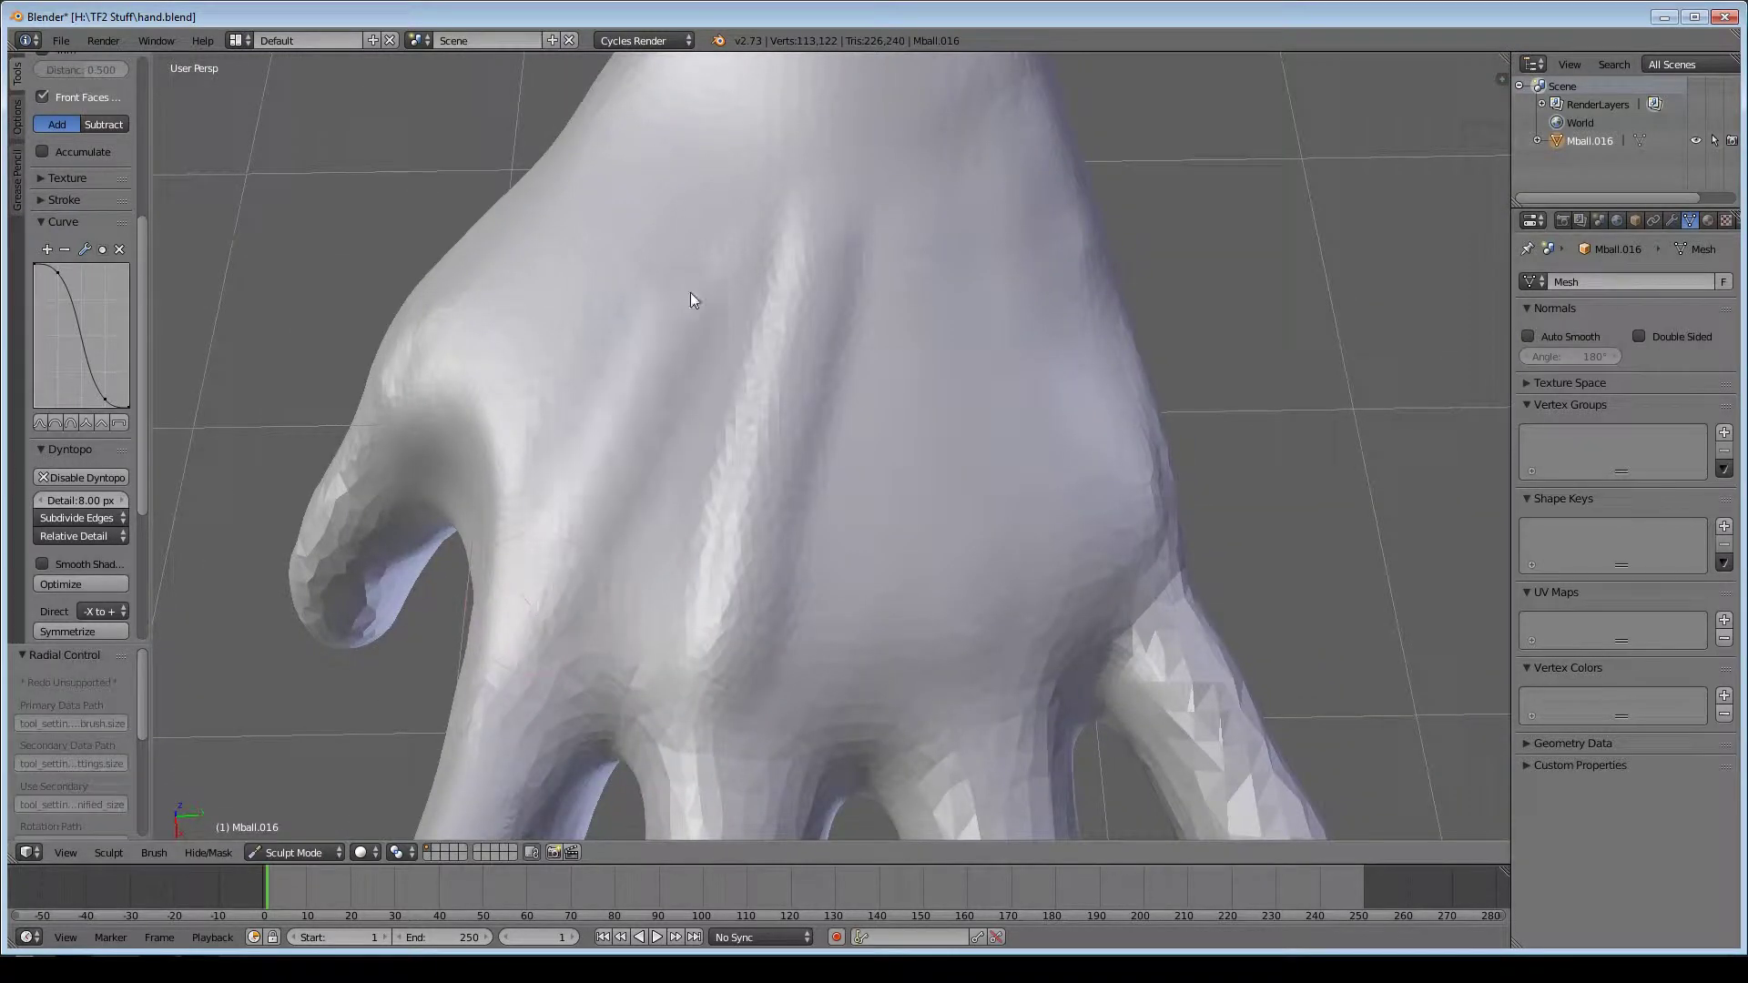
{"action": "left_click_drag", "start_coordinate": [691, 292], "coordinate": [929, 516]}
{"action": "mouse_move", "coordinate": [929, 515]}
{"action": "middle_mouse_down"}
{"action": "mouse_move", "coordinate": [615, 576]}
{"action": "mouse_move", "coordinate": [733, 372]}
{"action": "mouse_move", "coordinate": [724, 464]}
{"action": "mouse_move", "coordinate": [799, 336]}
{"action": "middle_mouse_up"}
{"action": "left_click_drag", "start_coordinate": [637, 555], "coordinate": [661, 238], "text": "ctrl"}
{"action": "mouse_move", "coordinate": [661, 238]}
{"action": "middle_mouse_down"}
{"action": "mouse_move", "coordinate": [868, 627]}
{"action": "mouse_move", "coordinate": [902, 586]}
{"action": "mouse_move", "coordinate": [771, 494]}
{"action": "mouse_move", "coordinate": [790, 670]}
{"action": "mouse_move", "coordinate": [656, 566]}
{"action": "mouse_move", "coordinate": [699, 543]}
{"action": "middle_mouse_up"}
- Resize the Clay brush and turn on Smooth Shading for the sculpt
{"action": "key", "text": "c"}
{"action": "key", "text": "f"}
{"action": "left_click", "coordinate": [768, 698]}
{"action": "mouse_move", "coordinate": [767, 698]}
{"action": "middle_mouse_down"}
{"action": "mouse_move", "coordinate": [884, 318]}
{"action": "mouse_move", "coordinate": [698, 477]}
{"action": "mouse_move", "coordinate": [705, 396]}
{"action": "middle_mouse_up"}
{"action": "scroll", "coordinate": [947, 401], "scroll_direction": "up", "scroll_amount": 5}
{"action": "mouse_move", "coordinate": [947, 400]}
{"action": "middle_mouse_down"}
{"action": "mouse_move", "coordinate": [891, 654]}
{"action": "mouse_move", "coordinate": [737, 453]}
{"action": "middle_mouse_up"}
{"action": "mouse_move", "coordinate": [774, 357]}
{"action": "middle_mouse_down"}
{"action": "mouse_move", "coordinate": [778, 466]}
{"action": "mouse_move", "coordinate": [738, 489]}
{"action": "mouse_move", "coordinate": [626, 488]}
{"action": "mouse_move", "coordinate": [608, 620]}
{"action": "mouse_move", "coordinate": [712, 639]}
{"action": "mouse_move", "coordinate": [734, 423]}
{"action": "mouse_move", "coordinate": [774, 430]}
{"action": "mouse_move", "coordinate": [747, 437]}
{"action": "middle_mouse_up"}
{"action": "key", "text": "c"}
{"action": "left_click", "coordinate": [84, 564]}
- Outline a fingernail on a fingertip with an inward-carving Crease brush
{"action": "mouse_move", "coordinate": [547, 528]}
{"action": "middle_mouse_down"}
{"action": "mouse_move", "coordinate": [684, 517]}
{"action": "mouse_move", "coordinate": [648, 582]}
{"action": "mouse_move", "coordinate": [652, 468]}
{"action": "mouse_move", "coordinate": [714, 585]}
{"action": "mouse_move", "coordinate": [827, 355]}
{"action": "mouse_move", "coordinate": [601, 480]}
{"action": "middle_mouse_up"}
{"action": "key", "text": "shift+c"}
{"action": "left_click", "coordinate": [550, 484]}
{"action": "mouse_move", "coordinate": [601, 480]}
{"action": "left_mouse_down"}
{"action": "mouse_move", "coordinate": [698, 599]}
{"action": "mouse_move", "coordinate": [960, 656]}
{"action": "mouse_move", "coordinate": [956, 419]}
{"action": "mouse_move", "coordinate": [737, 382]}
{"action": "left_mouse_up"}
{"action": "key", "text": "f"}
{"action": "mouse_move", "coordinate": [738, 382]}
{"action": "middle_mouse_down"}
{"action": "mouse_move", "coordinate": [836, 415]}
{"action": "mouse_move", "coordinate": [838, 549]}
{"action": "middle_mouse_up"}
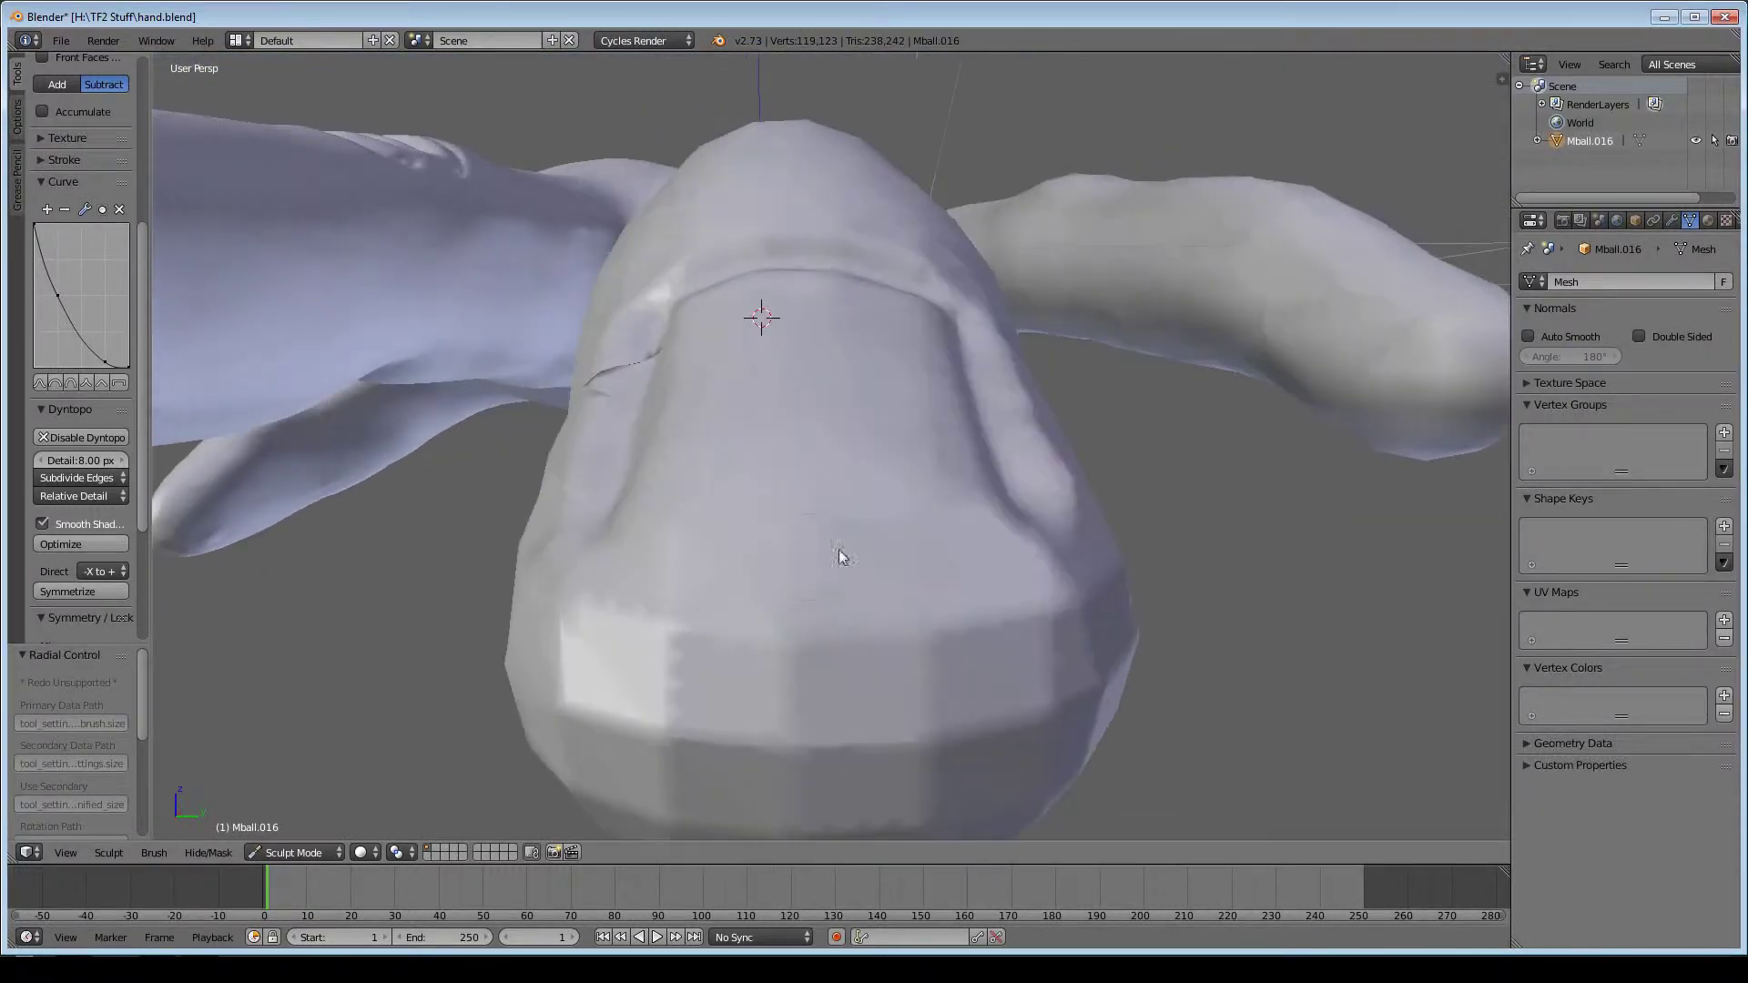
- Add a crease below the nail, deepen its outline, and sculpt the fingertip underside
{"action": "left_click_drag", "start_coordinate": [692, 552], "coordinate": [840, 549]}
{"action": "mouse_move", "coordinate": [839, 549]}
{"action": "middle_mouse_down"}
{"action": "mouse_move", "coordinate": [768, 527]}
{"action": "mouse_move", "coordinate": [862, 289]}
{"action": "mouse_move", "coordinate": [315, 606]}
{"action": "mouse_move", "coordinate": [1008, 643]}
{"action": "mouse_move", "coordinate": [642, 659]}
{"action": "middle_mouse_up"}
{"action": "left_click_drag", "start_coordinate": [642, 660], "coordinate": [850, 571]}
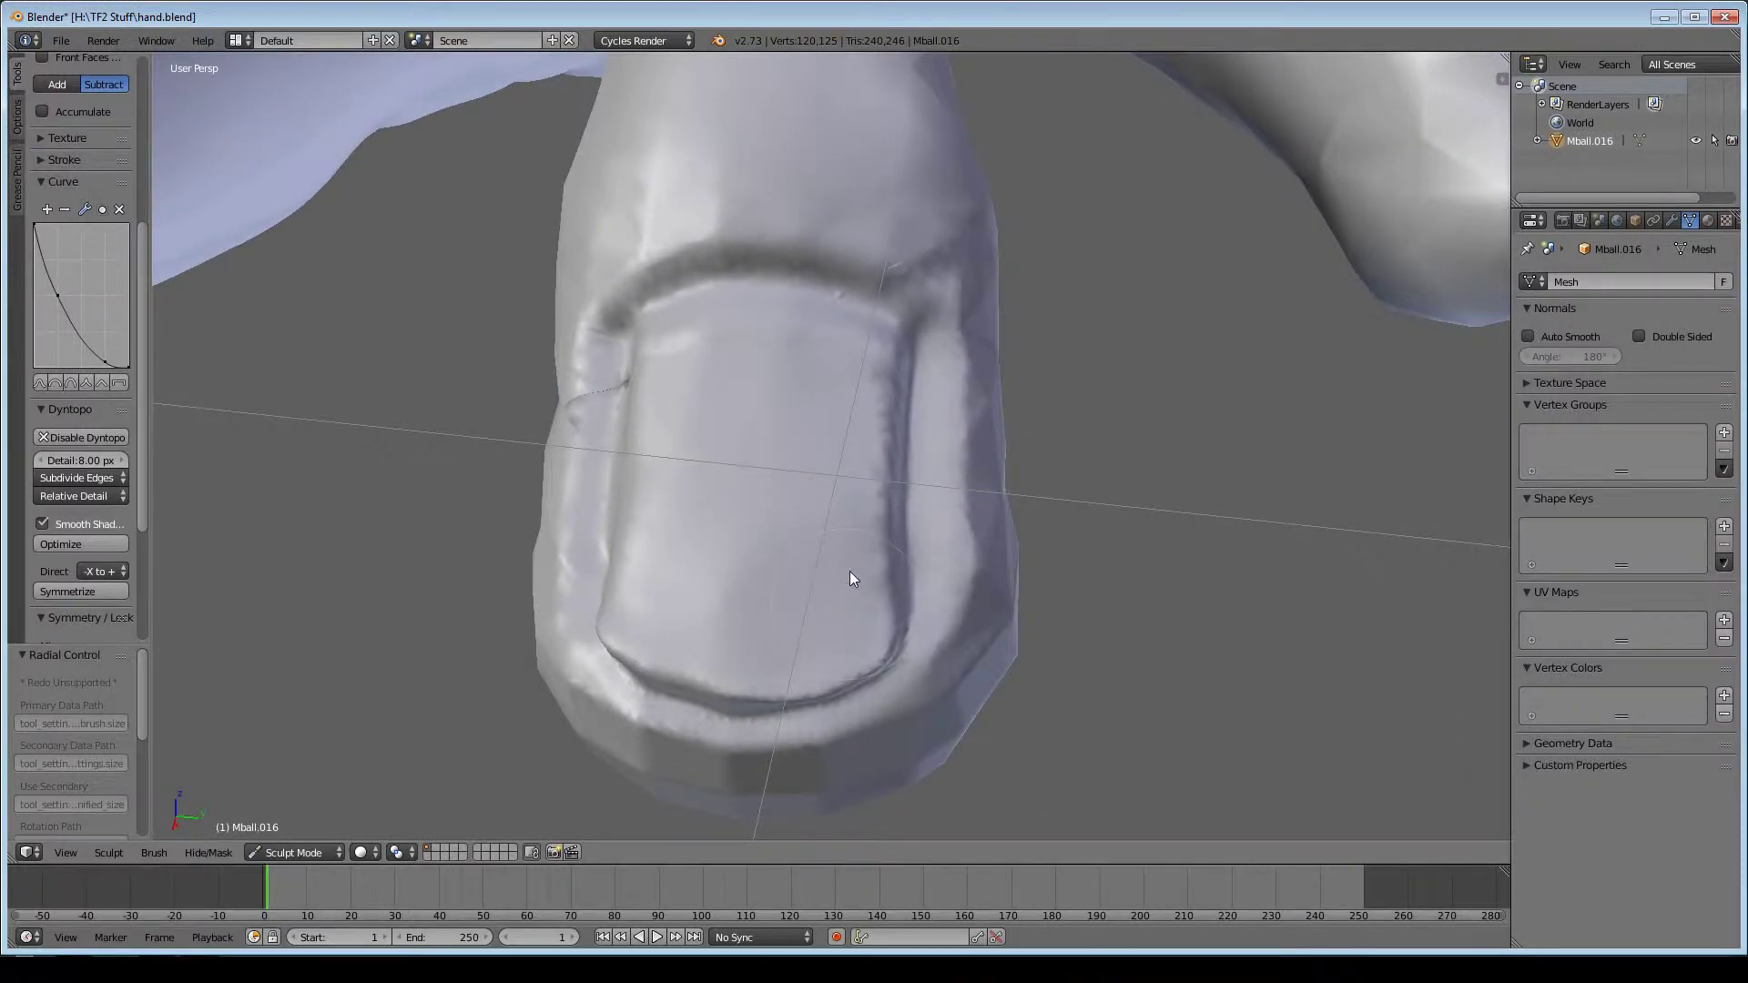
{"action": "mouse_move", "coordinate": [850, 571]}
{"action": "middle_mouse_down"}
{"action": "mouse_move", "coordinate": [642, 430]}
{"action": "mouse_move", "coordinate": [748, 608]}
{"action": "middle_mouse_up"}
{"action": "left_click_drag", "start_coordinate": [705, 528], "coordinate": [878, 519]}
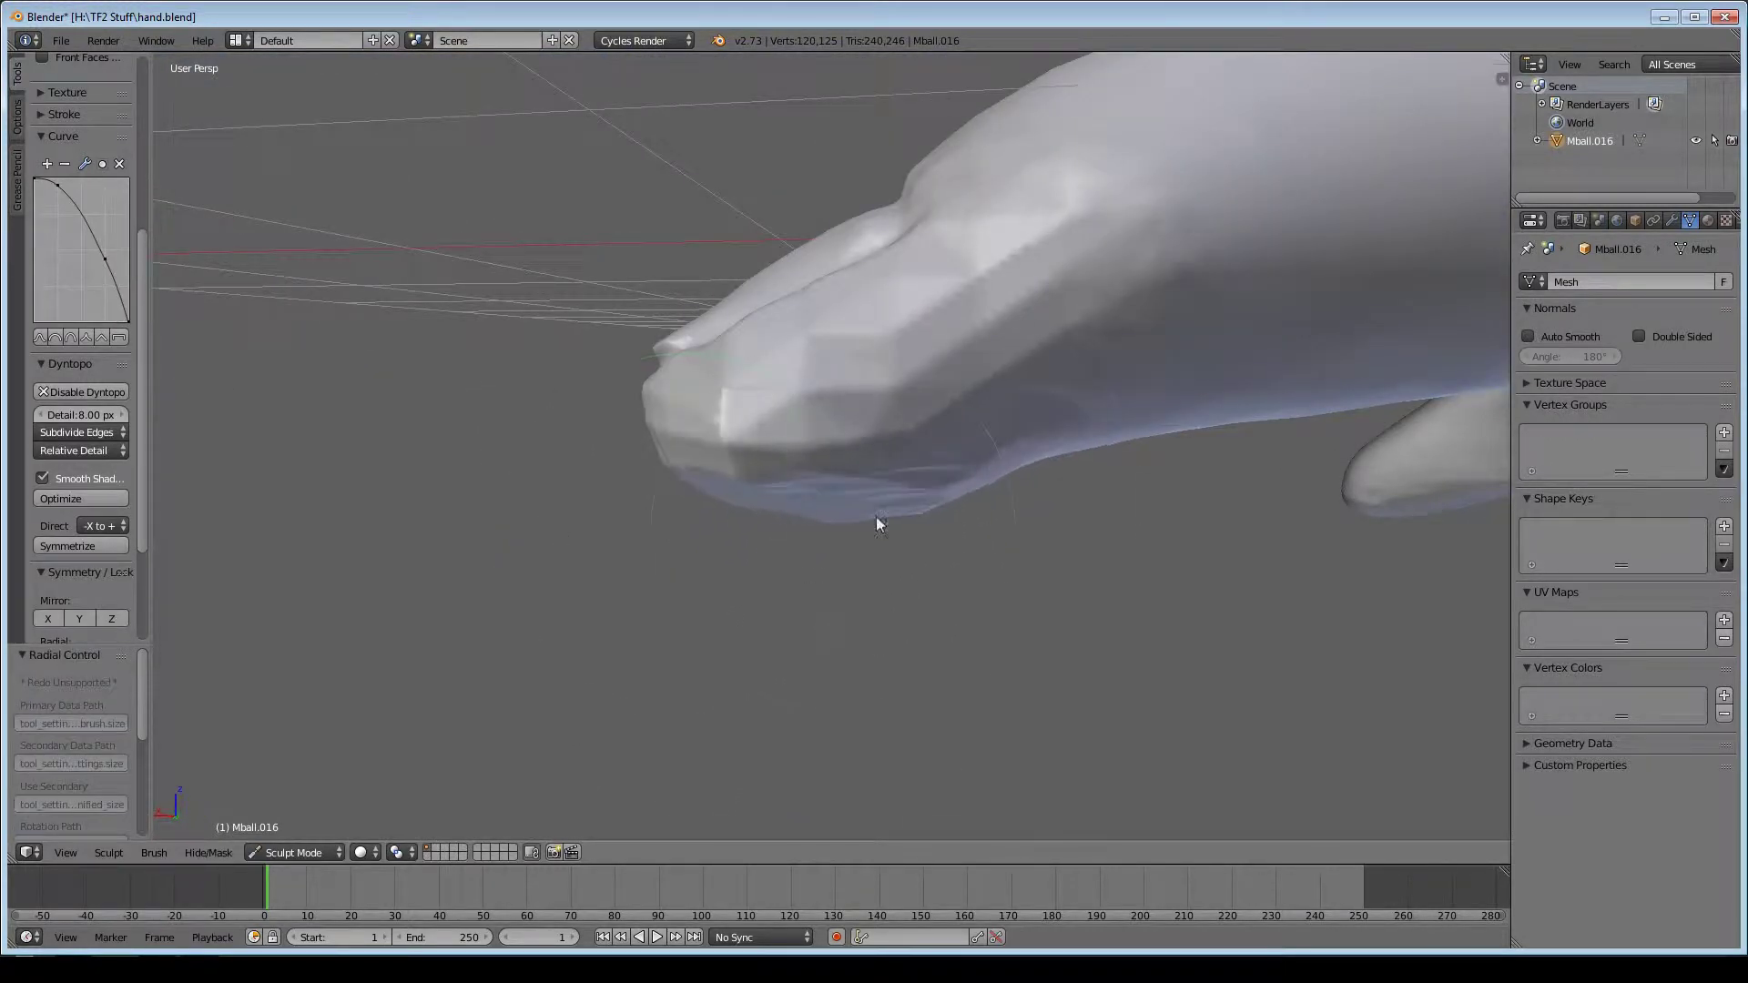
{"action": "mouse_move", "coordinate": [878, 519]}
{"action": "middle_mouse_down"}
{"action": "mouse_move", "coordinate": [1112, 519]}
{"action": "mouse_move", "coordinate": [972, 461]}
{"action": "mouse_move", "coordinate": [1005, 386]}
{"action": "mouse_move", "coordinate": [987, 456]}
{"action": "mouse_move", "coordinate": [944, 304]}
{"action": "mouse_move", "coordinate": [1089, 550]}
{"action": "mouse_move", "coordinate": [1026, 525]}
{"action": "mouse_move", "coordinate": [1095, 515]}
{"action": "mouse_move", "coordinate": [845, 533]}
{"action": "mouse_move", "coordinate": [909, 310]}
{"action": "middle_mouse_up"}
- Zoom in and shape the fingertip surface around the nail
{"action": "scroll", "coordinate": [718, 404], "scroll_direction": "up", "scroll_amount": 1}
{"action": "mouse_move", "coordinate": [909, 310]}
{"action": "left_mouse_down"}
{"action": "mouse_move", "coordinate": [801, 364]}
{"action": "mouse_move", "coordinate": [680, 348]}
{"action": "left_mouse_up"}
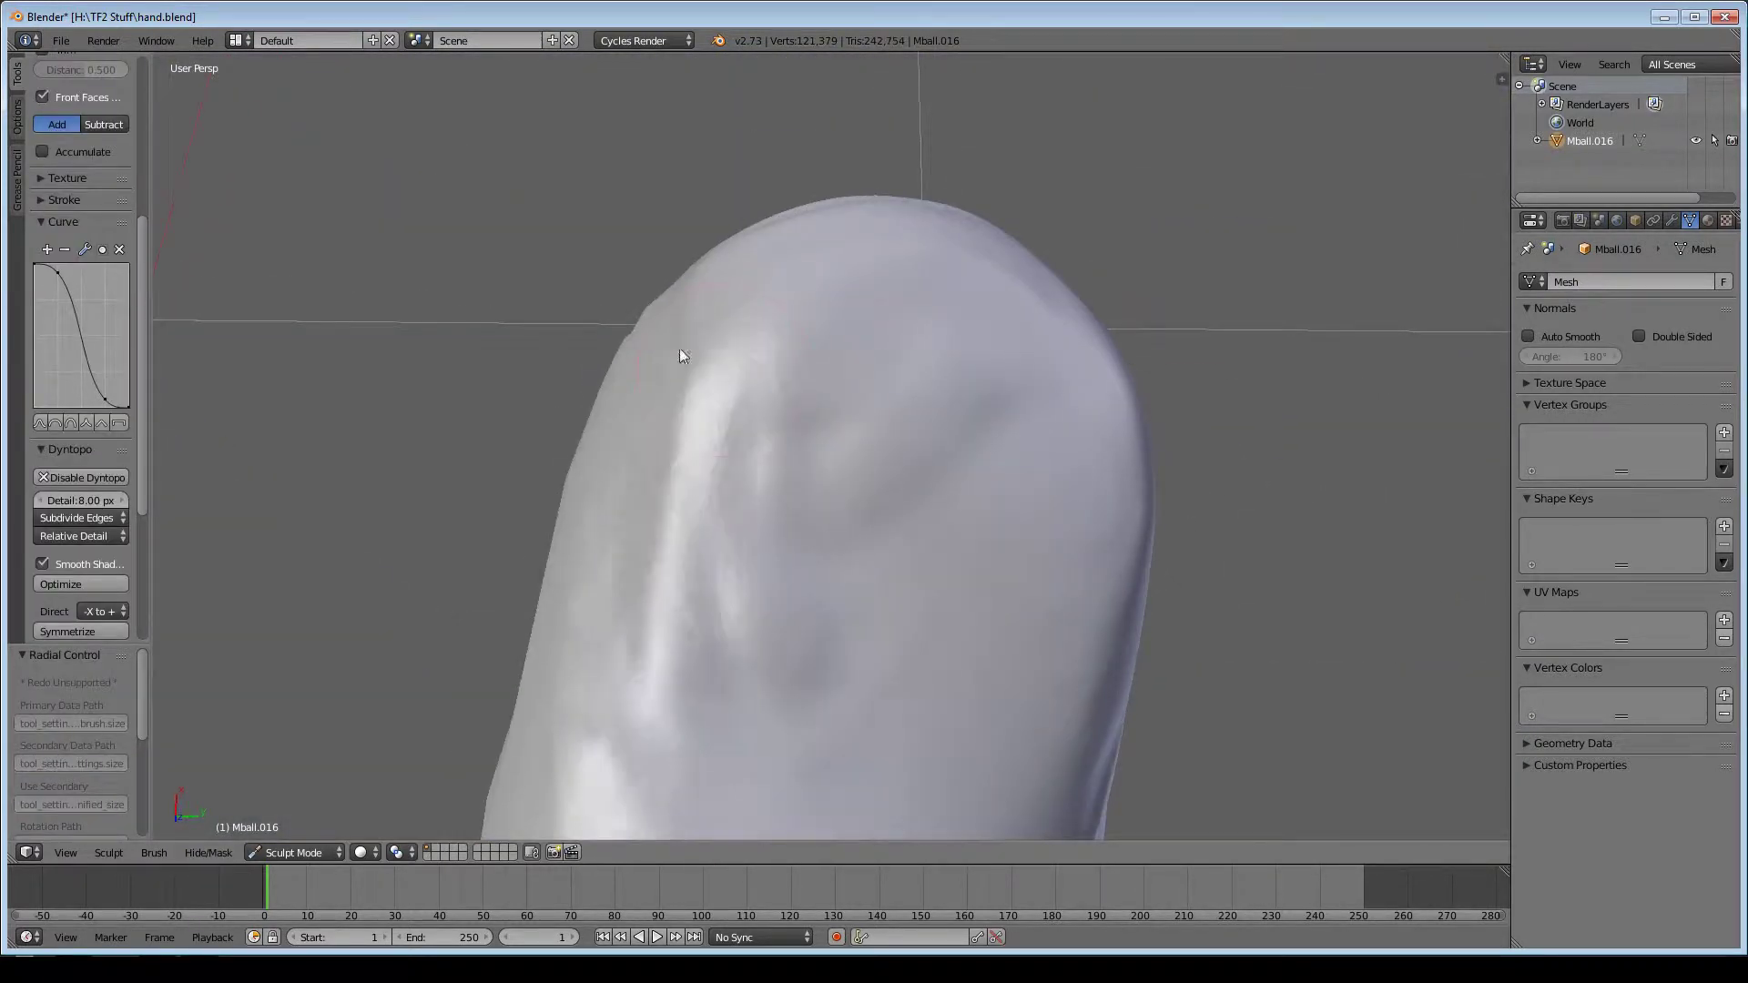
{"action": "mouse_move", "coordinate": [679, 348]}
{"action": "middle_mouse_down"}
{"action": "mouse_move", "coordinate": [652, 734]}
{"action": "mouse_move", "coordinate": [970, 565]}
{"action": "mouse_move", "coordinate": [978, 674]}
{"action": "mouse_move", "coordinate": [949, 615]}
{"action": "mouse_move", "coordinate": [865, 537]}
{"action": "middle_mouse_up"}
{"action": "left_click_drag", "start_coordinate": [865, 537], "coordinate": [768, 523]}
{"action": "mouse_move", "coordinate": [769, 523]}
{"action": "middle_mouse_down"}
{"action": "mouse_move", "coordinate": [871, 424]}
{"action": "mouse_move", "coordinate": [841, 527]}
{"action": "mouse_move", "coordinate": [915, 824]}
{"action": "mouse_move", "coordinate": [768, 571]}
{"action": "mouse_move", "coordinate": [894, 465]}
{"action": "mouse_move", "coordinate": [858, 315]}
{"action": "mouse_move", "coordinate": [683, 391]}
{"action": "mouse_move", "coordinate": [754, 384]}
{"action": "mouse_move", "coordinate": [819, 455]}
{"action": "middle_mouse_up"}
- Resize the brush and carve deeper Crease grooves along the finger
{"action": "key", "text": "g"}
{"action": "key", "text": "f"}
{"action": "left_click", "coordinate": [870, 528]}
{"action": "key", "text": "shift+c"}
{"action": "mouse_move", "coordinate": [870, 528]}
{"action": "middle_mouse_down"}
{"action": "mouse_move", "coordinate": [827, 479]}
{"action": "mouse_move", "coordinate": [638, 565]}
{"action": "middle_mouse_up"}
{"action": "left_click_drag", "start_coordinate": [637, 564], "coordinate": [827, 419]}
{"action": "mouse_move", "coordinate": [826, 419]}
{"action": "middle_mouse_down"}
{"action": "mouse_move", "coordinate": [876, 484]}
{"action": "mouse_move", "coordinate": [550, 385]}
{"action": "mouse_move", "coordinate": [1052, 452]}
{"action": "mouse_move", "coordinate": [936, 535]}
{"action": "middle_mouse_up"}
{"action": "left_click_drag", "start_coordinate": [770, 729], "coordinate": [831, 319]}
{"action": "mouse_move", "coordinate": [832, 319]}
{"action": "middle_mouse_down"}
{"action": "mouse_move", "coordinate": [869, 619]}
{"action": "mouse_move", "coordinate": [769, 631]}
{"action": "mouse_move", "coordinate": [723, 474]}
{"action": "mouse_move", "coordinate": [818, 625]}
{"action": "mouse_move", "coordinate": [748, 368]}
{"action": "mouse_move", "coordinate": [538, 348]}
{"action": "middle_mouse_up"}
- Carve and sharpen a Crease groove around the nail
{"action": "key", "text": "p"}
{"action": "key", "text": "shift+c"}
{"action": "key", "text": "f"}
{"action": "left_click_drag", "start_coordinate": [620, 373], "coordinate": [828, 383]}
{"action": "mouse_move", "coordinate": [829, 383]}
{"action": "middle_mouse_down"}
{"action": "mouse_move", "coordinate": [585, 571]}
{"action": "mouse_move", "coordinate": [811, 646]}
{"action": "middle_mouse_up"}
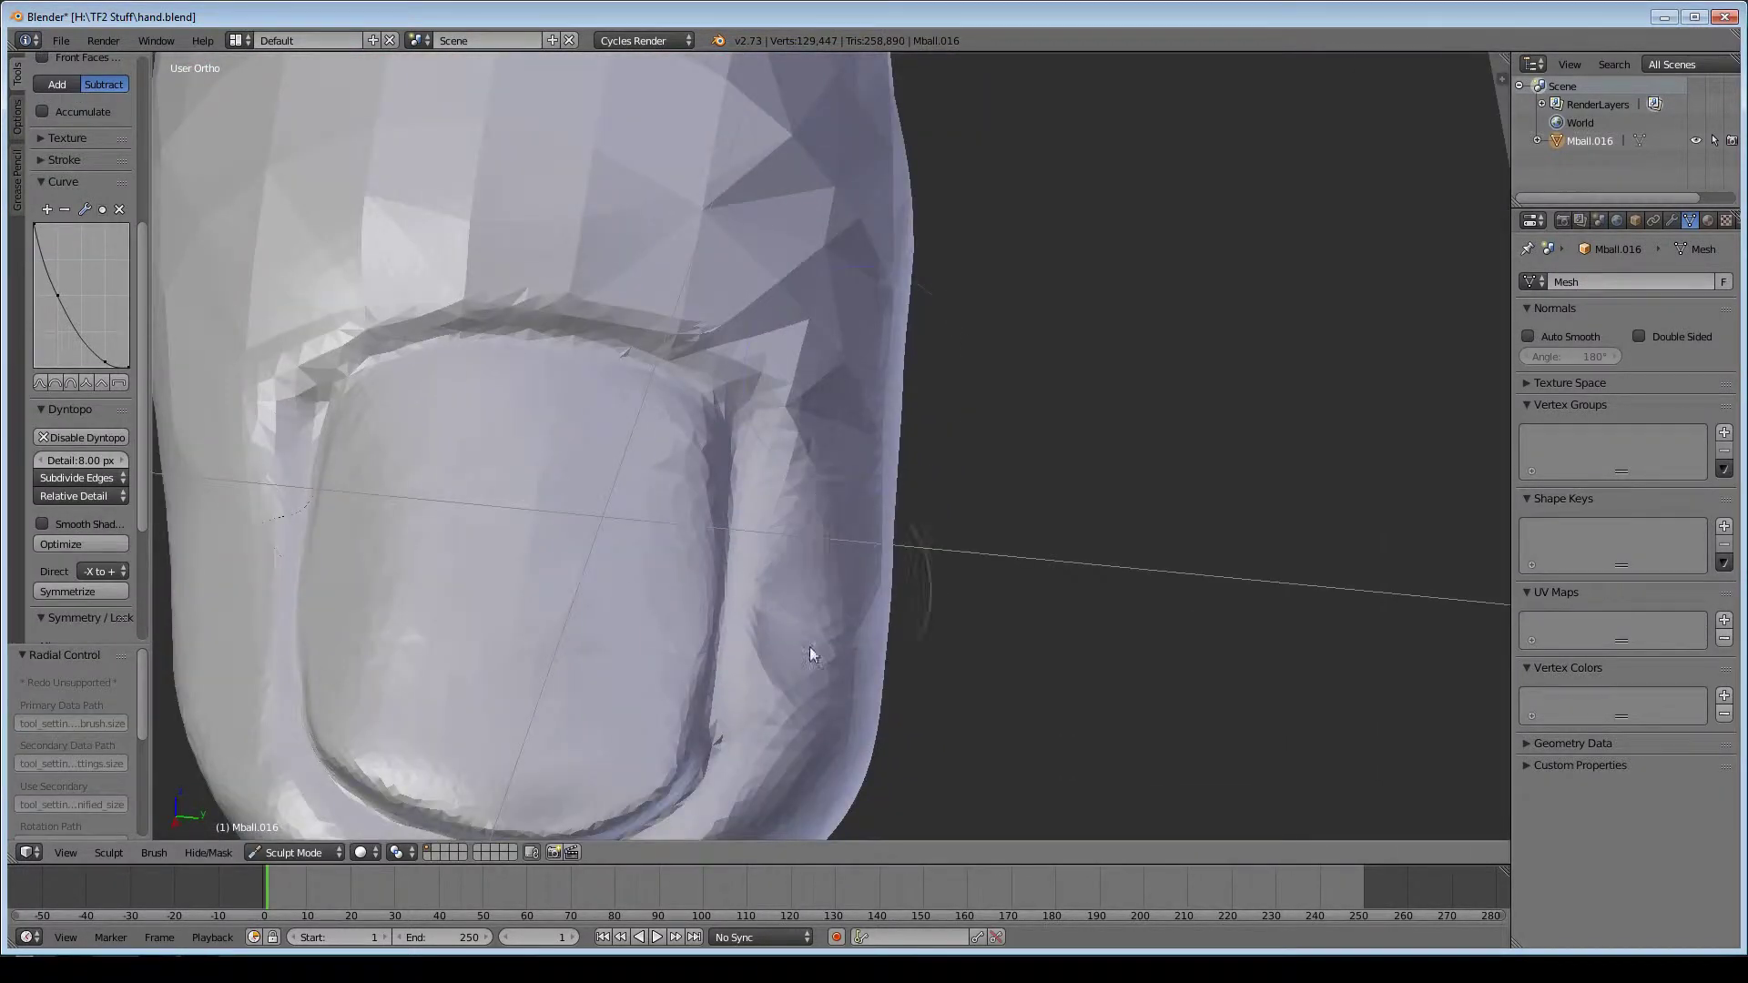
- Raise the nail-edge rim, then carve and deepen the crease along the nail's right edge
{"action": "key", "text": "x"}
{"action": "left_click_drag", "start_coordinate": [811, 647], "coordinate": [815, 494]}
{"action": "mouse_move", "coordinate": [816, 494]}
{"action": "middle_mouse_down"}
{"action": "mouse_move", "coordinate": [662, 616]}
{"action": "mouse_move", "coordinate": [523, 472]}
{"action": "mouse_move", "coordinate": [822, 352]}
{"action": "mouse_move", "coordinate": [823, 527]}
{"action": "mouse_move", "coordinate": [839, 468]}
{"action": "middle_mouse_up"}
{"action": "scroll", "coordinate": [838, 468], "scroll_direction": "up", "scroll_amount": 2}
{"action": "mouse_move", "coordinate": [852, 401]}
{"action": "left_mouse_down", "text": "ctrl"}
{"action": "mouse_move", "coordinate": [845, 572]}
{"action": "mouse_move", "coordinate": [881, 632]}
{"action": "left_mouse_up", "text": "ctrl"}
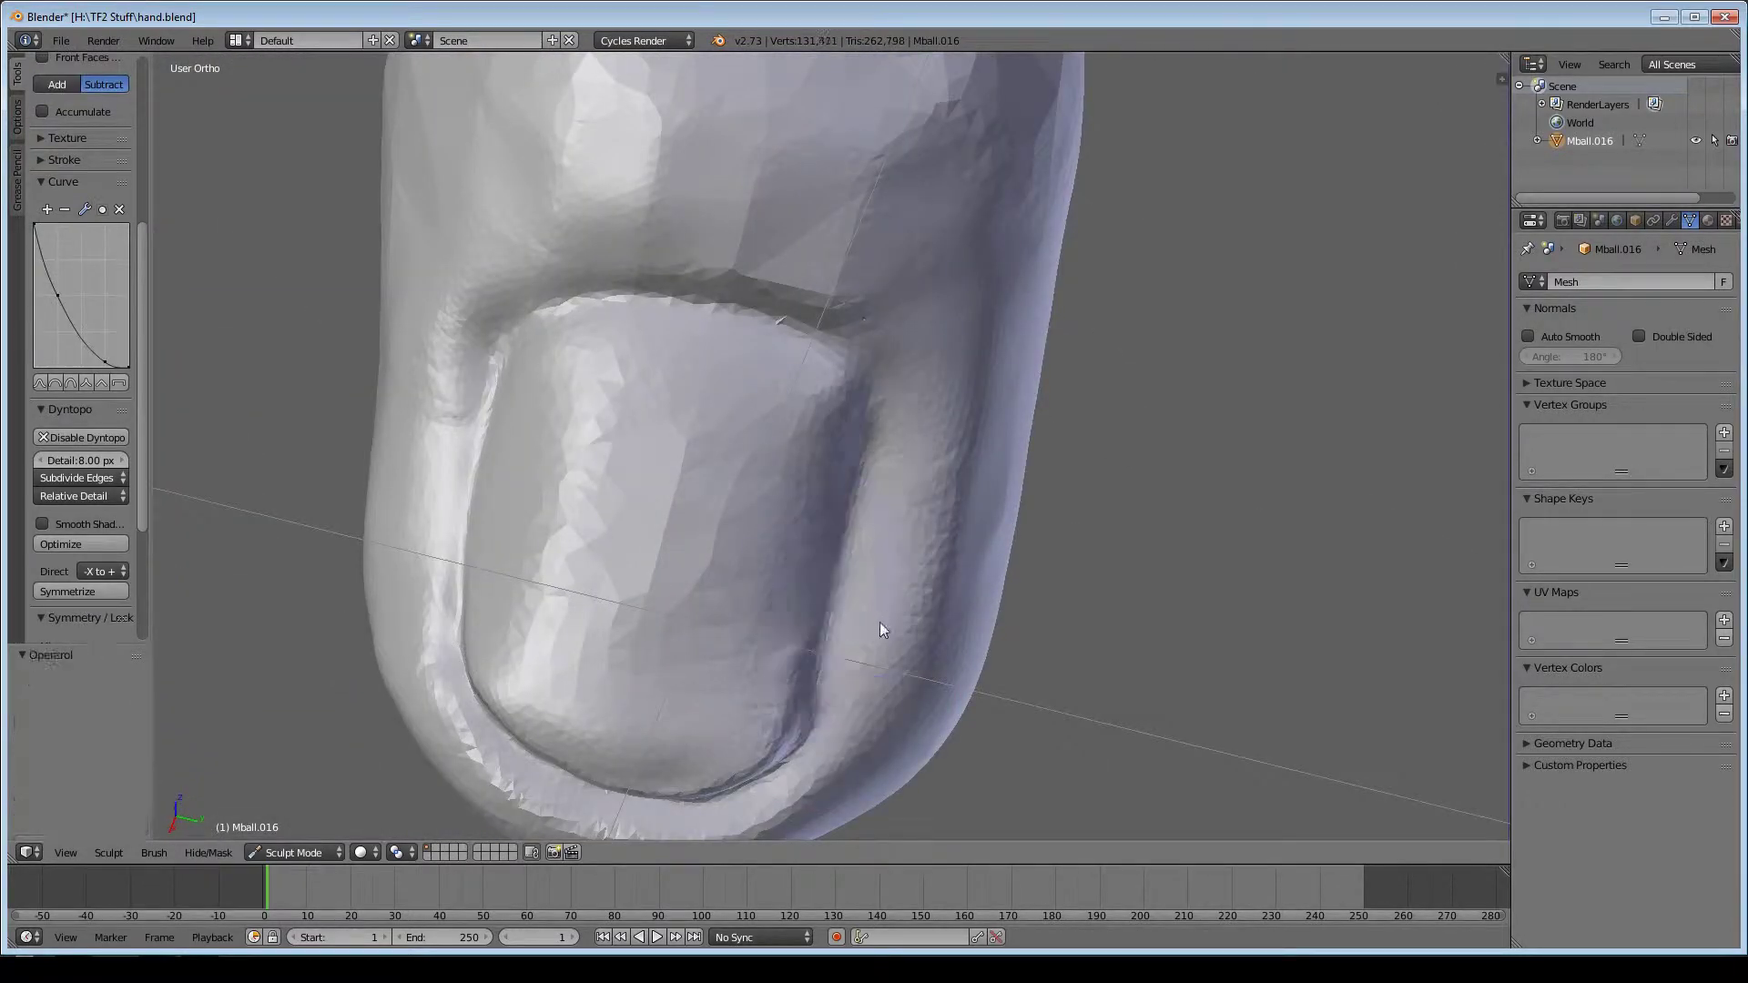
{"action": "scroll", "coordinate": [881, 632], "scroll_direction": "up", "scroll_amount": 2}
{"action": "left_click_drag", "start_coordinate": [812, 557], "coordinate": [844, 370]}
- Refine the fingernail outline with the Crease brush from the front of the nail
{"action": "scroll", "coordinate": [703, 472], "scroll_direction": "down", "scroll_amount": 2}
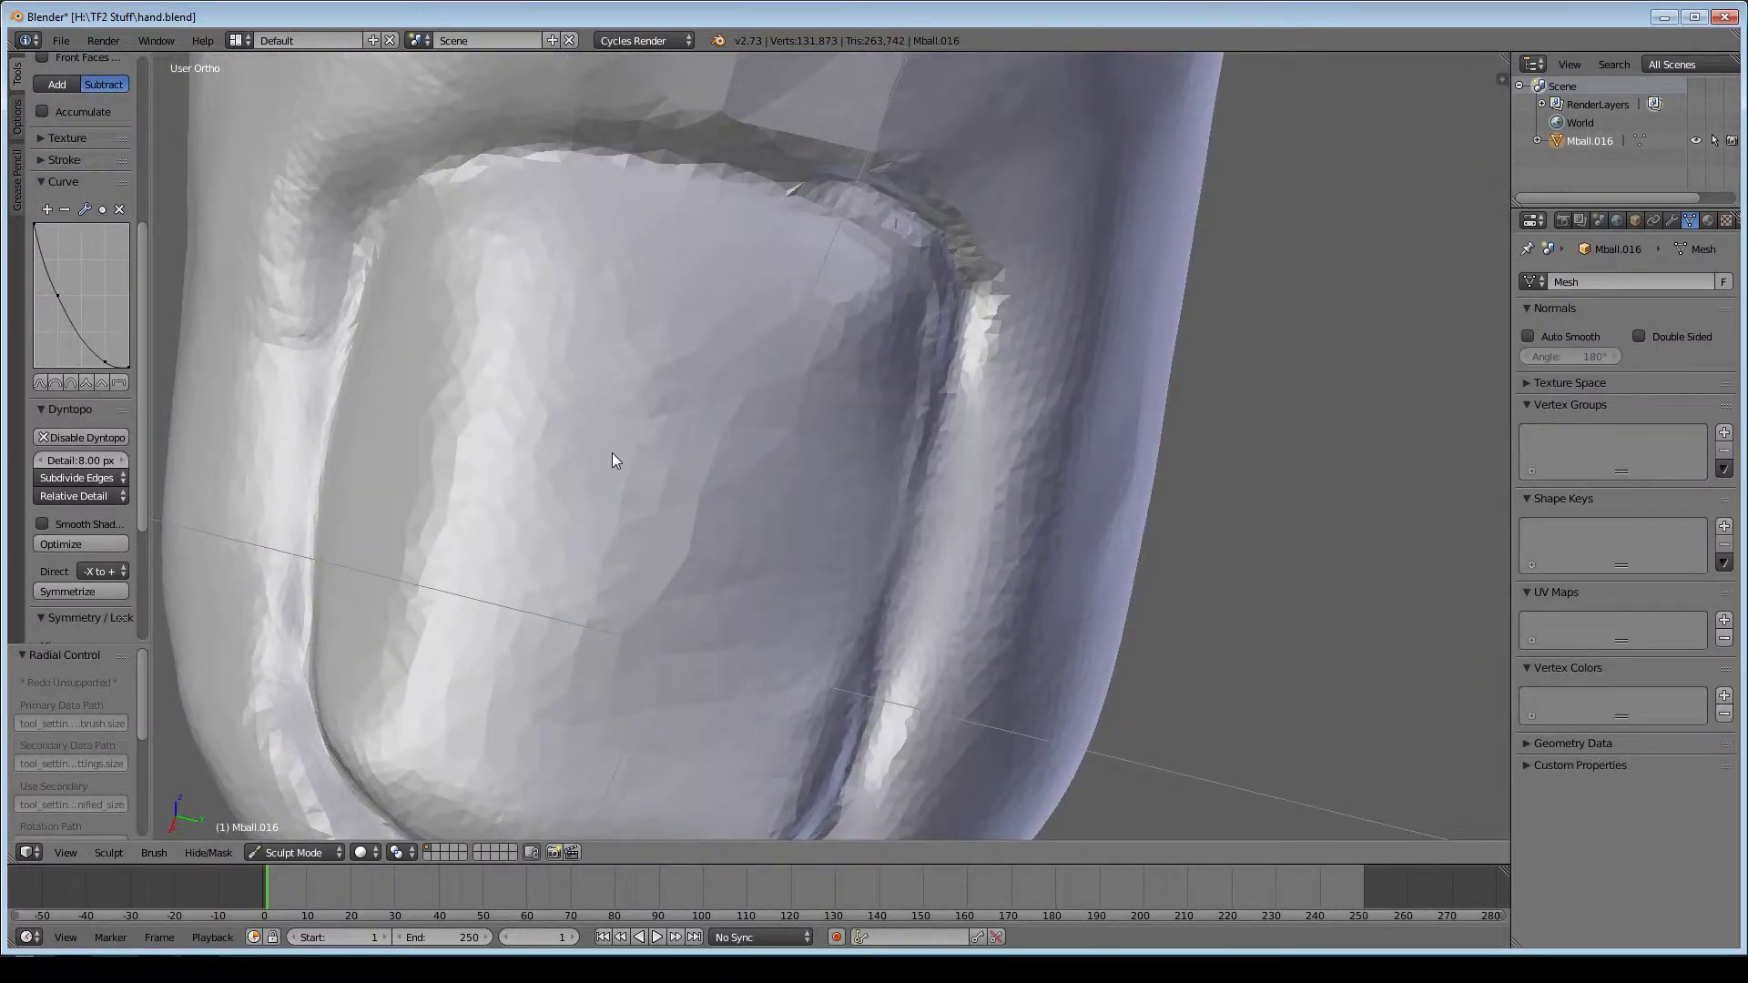
{"action": "key", "text": "shift+c"}
{"action": "middle_click_drag", "start_coordinate": [964, 345], "coordinate": [1024, 351]}
{"action": "scroll", "coordinate": [1024, 351], "scroll_direction": "up", "scroll_amount": 2}
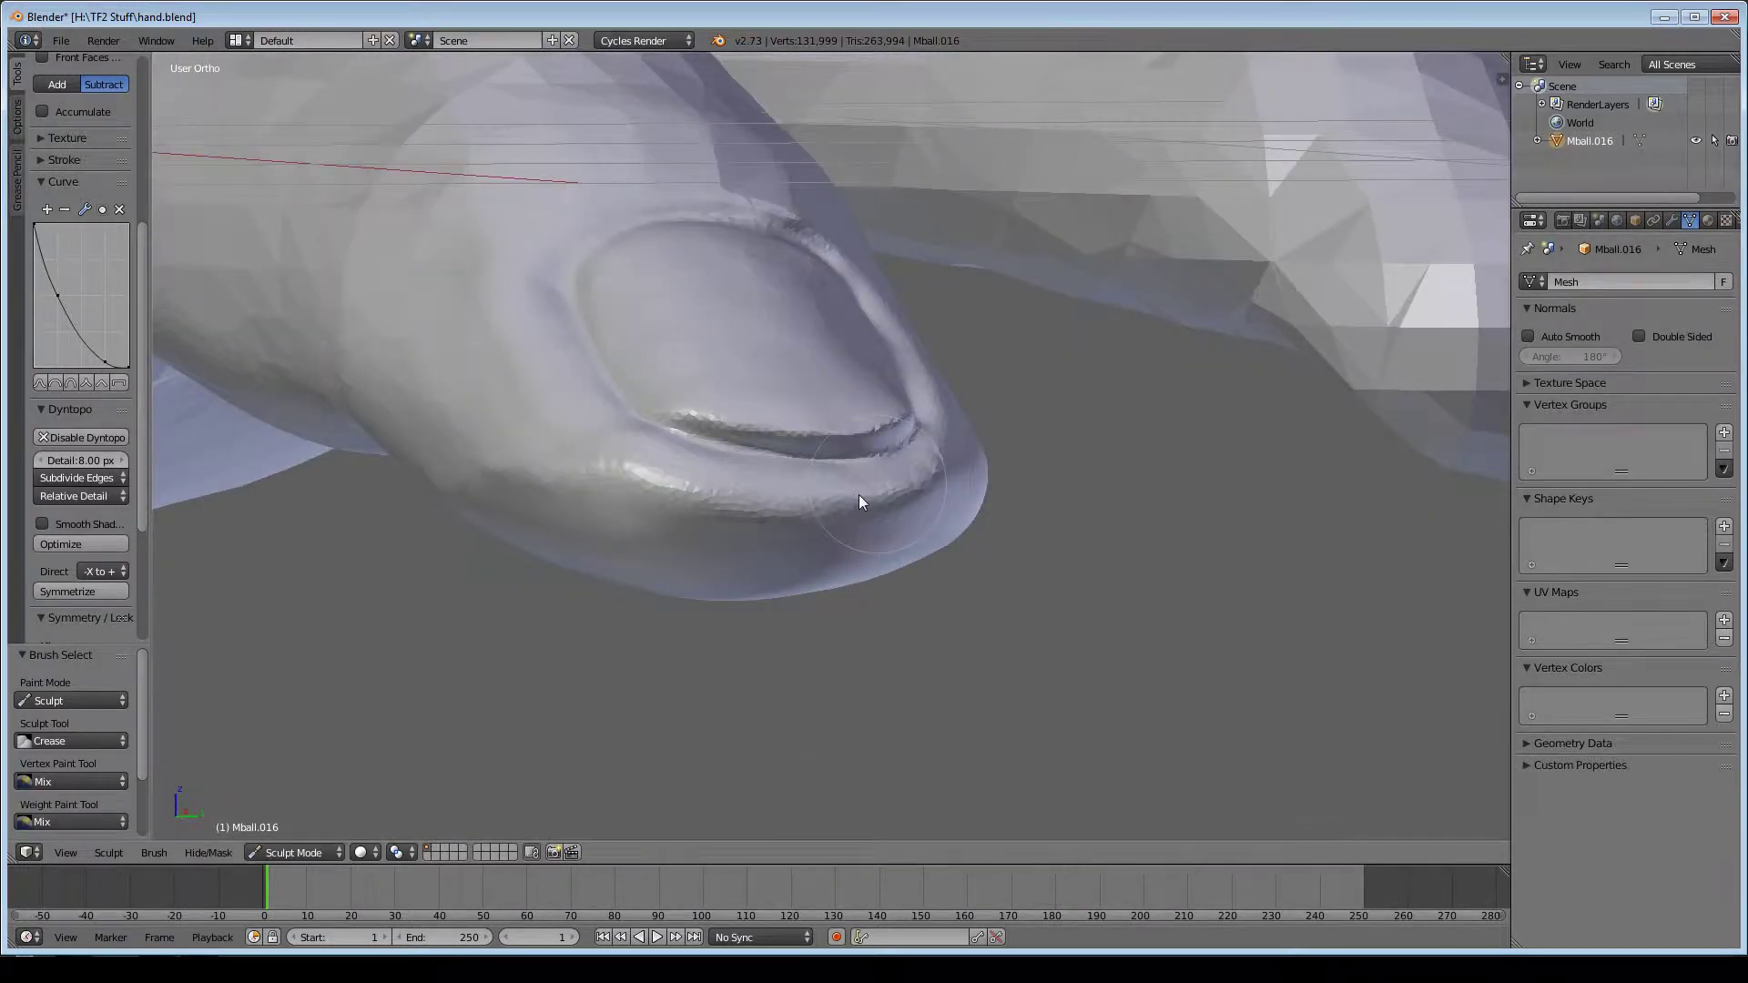
{"action": "mouse_move", "coordinate": [860, 495]}
{"action": "middle_mouse_down"}
{"action": "mouse_move", "coordinate": [472, 538]}
{"action": "mouse_move", "coordinate": [507, 382]}
{"action": "middle_mouse_up"}
{"action": "scroll", "coordinate": [508, 382], "scroll_direction": "up", "scroll_amount": 2}
{"action": "left_click_drag", "start_coordinate": [363, 437], "coordinate": [464, 446]}
{"action": "scroll", "coordinate": [743, 512], "scroll_direction": "up", "scroll_amount": 3}
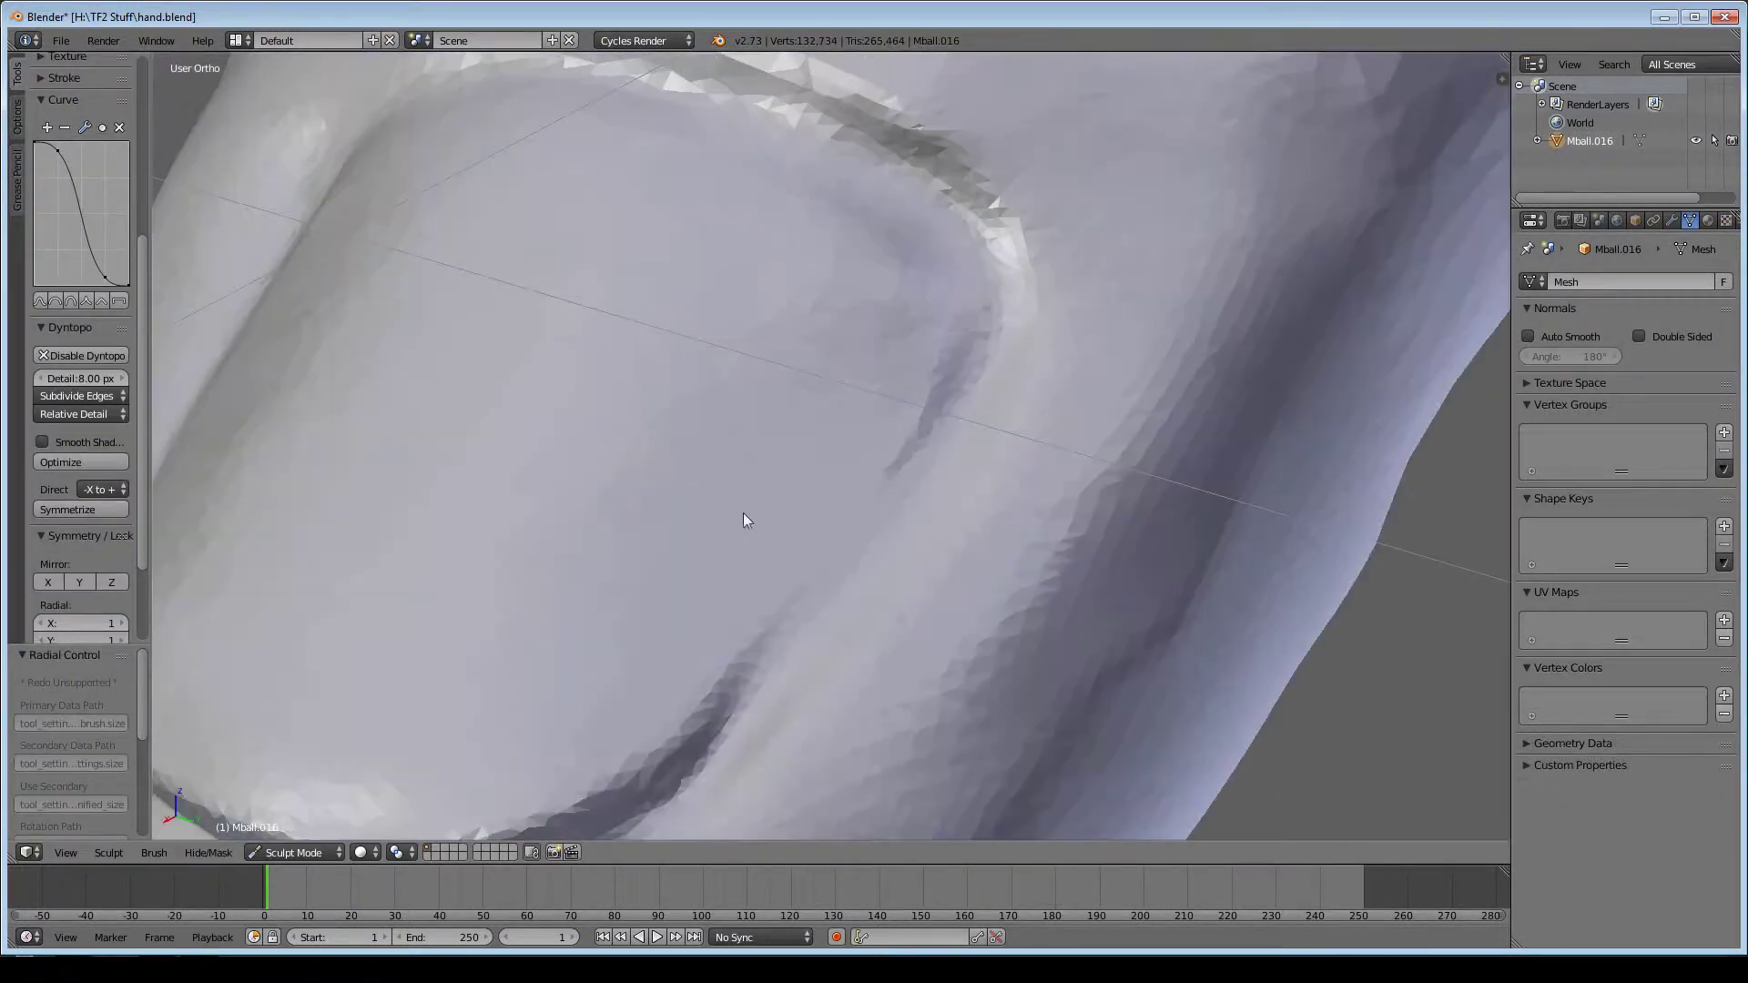
{"action": "scroll", "coordinate": [744, 512], "scroll_direction": "down", "scroll_amount": 3}
- Carve three parallel wrinkle lines across a finger knuckle
{"action": "middle_click_drag", "start_coordinate": [768, 477], "coordinate": [731, 384]}
{"action": "scroll", "coordinate": [563, 678], "scroll_direction": "down", "scroll_amount": 3}
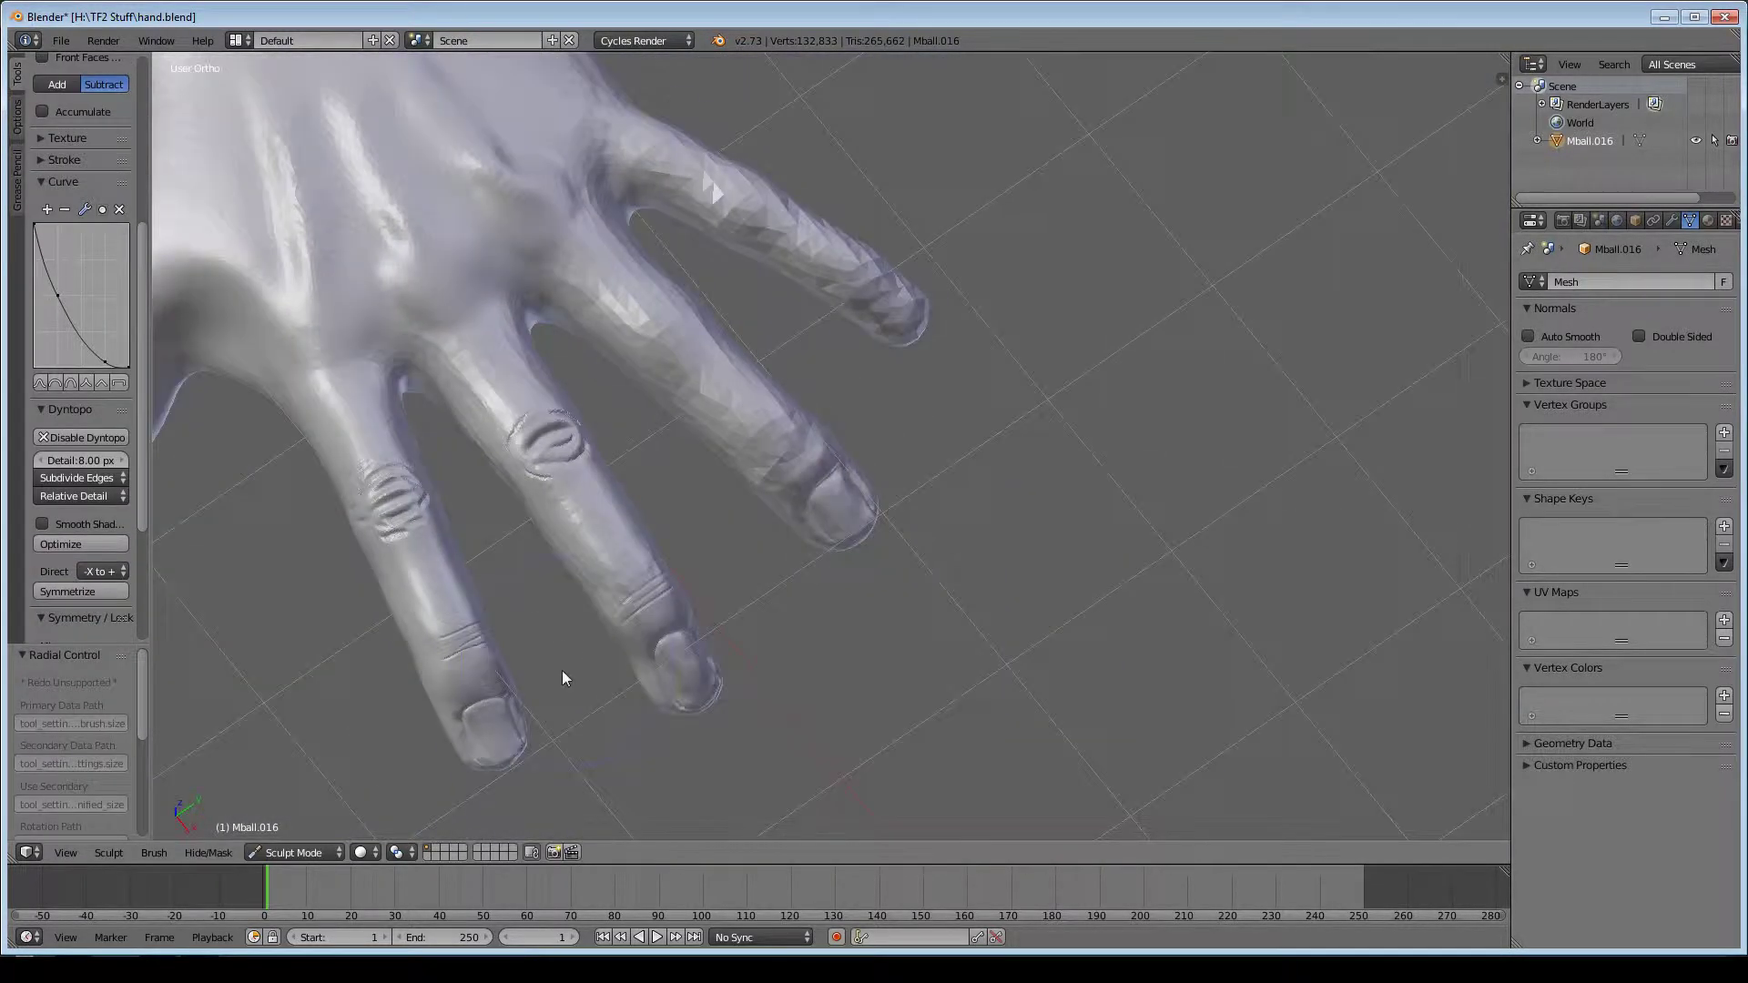
{"action": "middle_click_drag", "start_coordinate": [563, 679], "coordinate": [750, 495]}
{"action": "scroll", "coordinate": [734, 383], "scroll_direction": "up", "scroll_amount": 4}
{"action": "scroll", "coordinate": [734, 383], "scroll_direction": "down", "scroll_amount": 4}
{"action": "scroll", "coordinate": [559, 466], "scroll_direction": "up", "scroll_amount": 3}
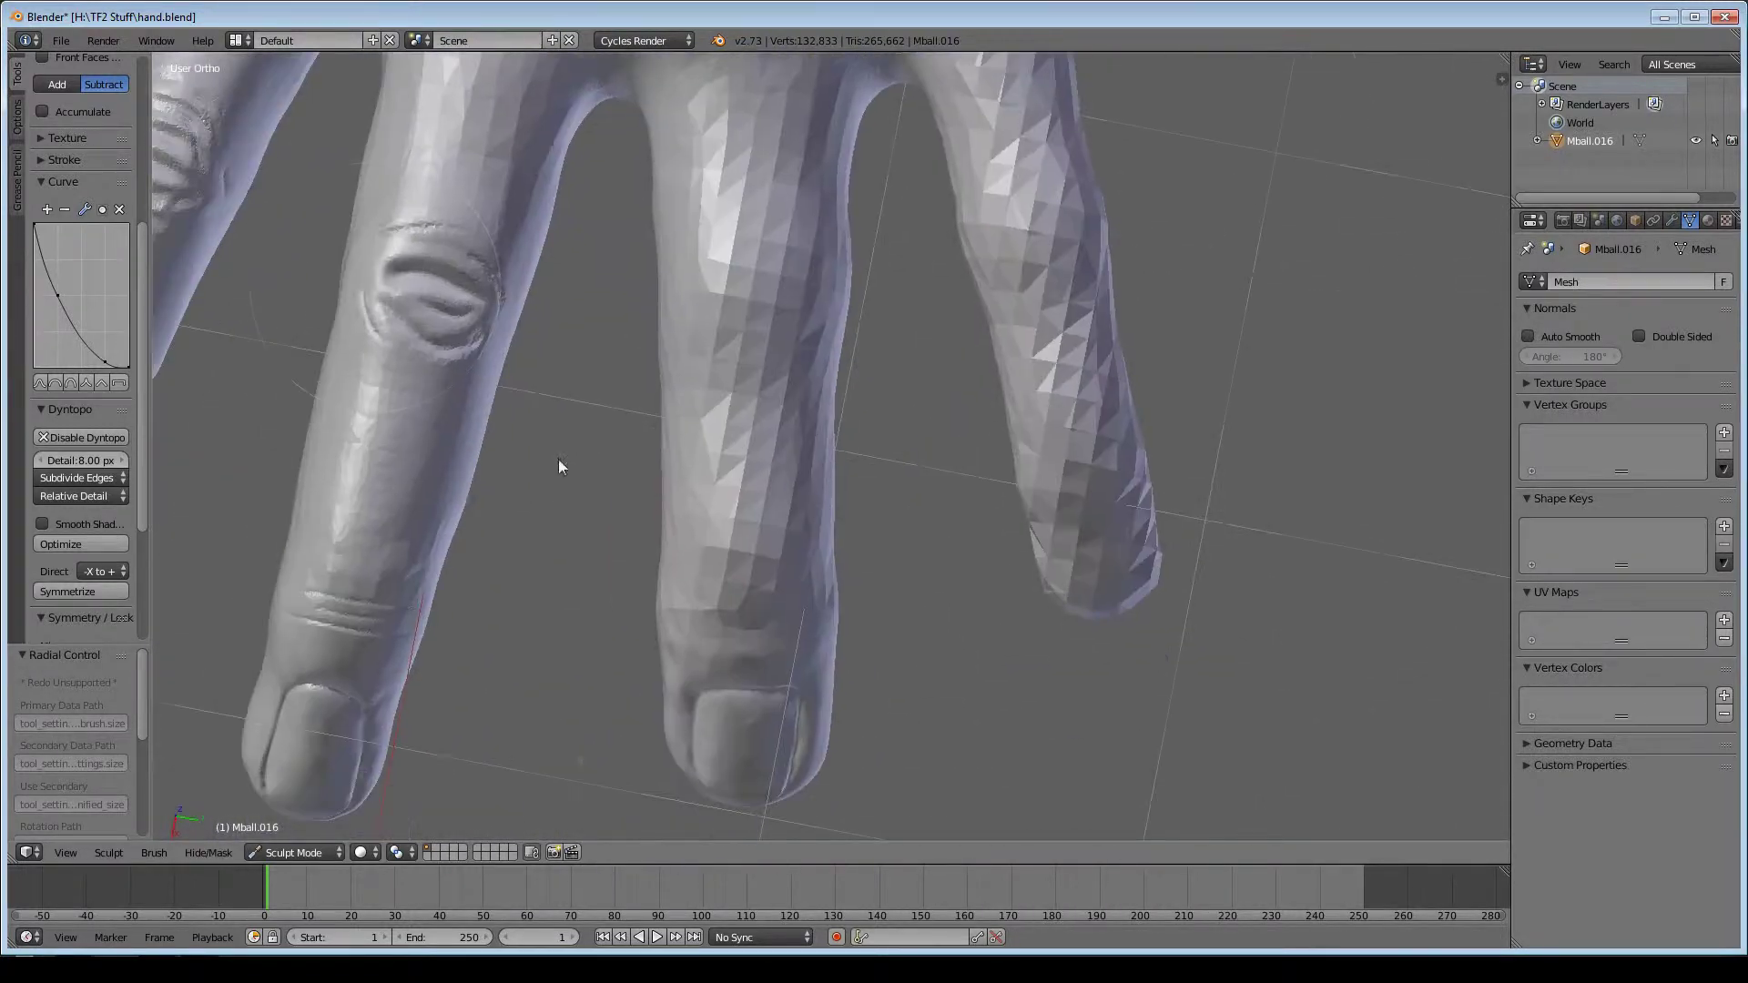
{"action": "middle_click_drag", "start_coordinate": [559, 467], "coordinate": [741, 574]}
{"action": "scroll", "coordinate": [742, 574], "scroll_direction": "up", "scroll_amount": 5}
{"action": "left_click_drag", "start_coordinate": [832, 574], "coordinate": [430, 585]}
{"action": "left_click_drag", "start_coordinate": [879, 488], "coordinate": [390, 449]}
{"action": "scroll", "coordinate": [867, 438], "scroll_direction": "down", "scroll_amount": 2}
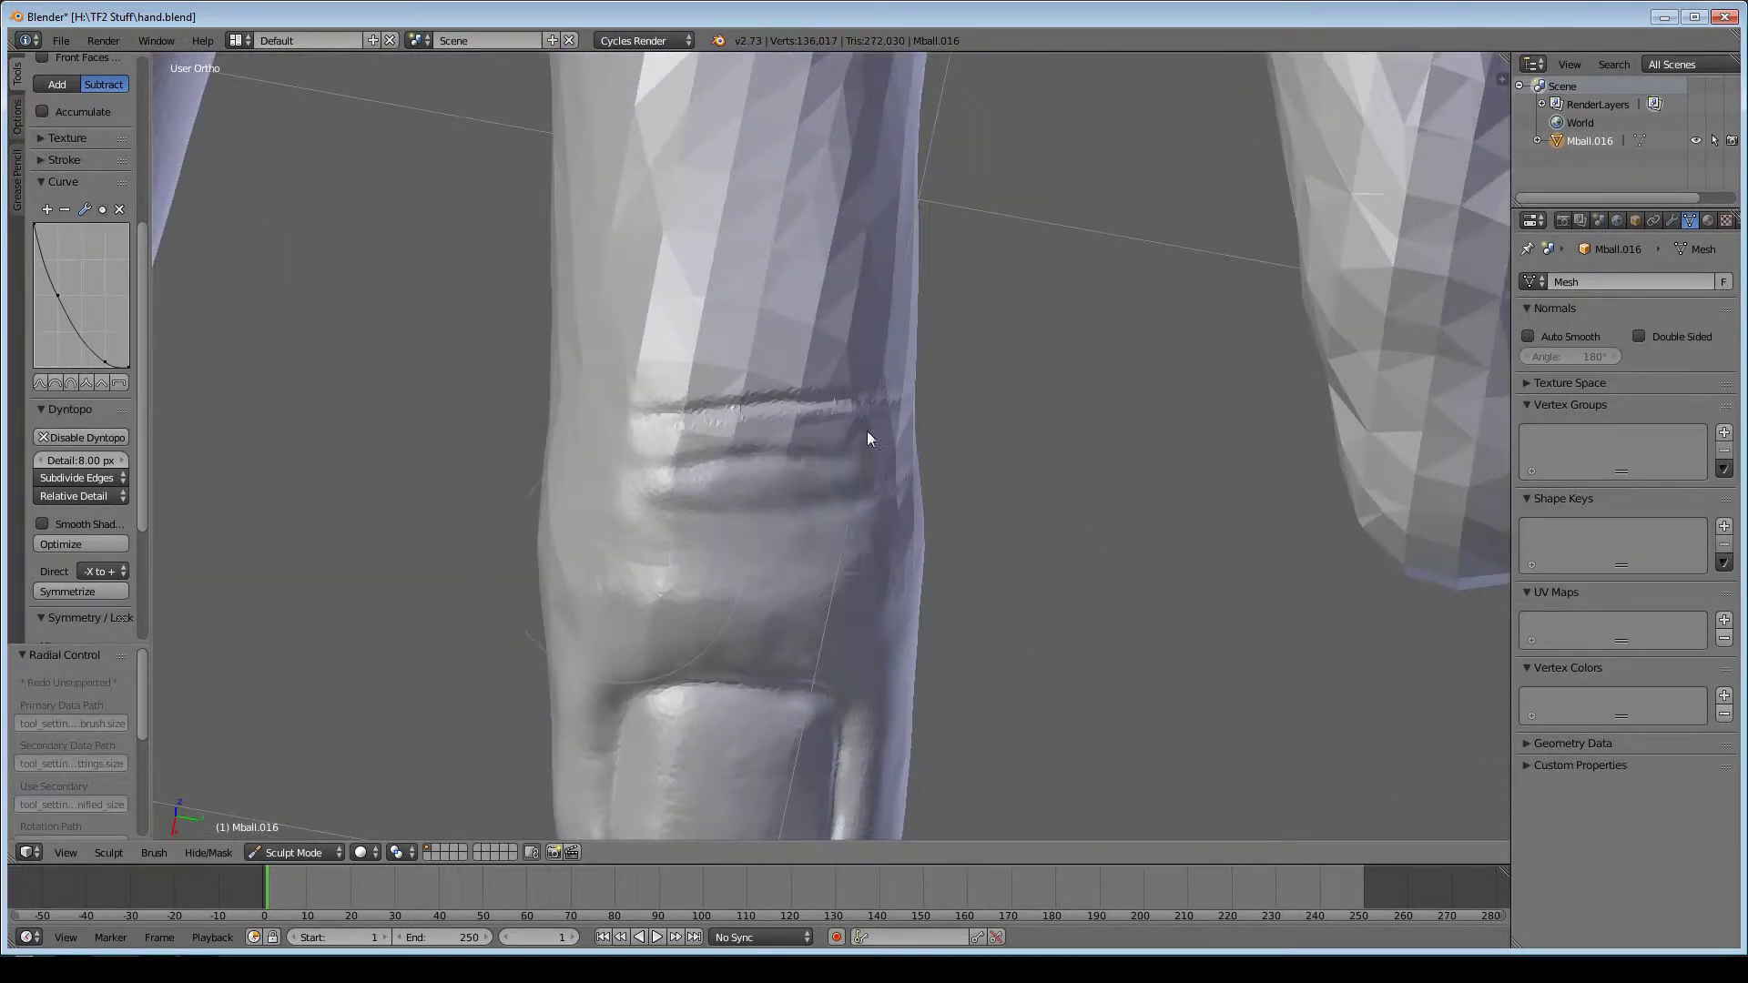
- Add another knuckle wrinkle and carve wrinkles on the finger's other side
{"action": "middle_click_drag", "start_coordinate": [867, 430], "coordinate": [718, 485]}
{"action": "scroll", "coordinate": [718, 484], "scroll_direction": "up", "scroll_amount": 4}
{"action": "left_click_drag", "start_coordinate": [1092, 492], "coordinate": [301, 414]}
{"action": "mouse_move", "coordinate": [300, 414]}
{"action": "middle_mouse_down"}
{"action": "mouse_move", "coordinate": [738, 537]}
{"action": "mouse_move", "coordinate": [647, 392]}
{"action": "mouse_move", "coordinate": [671, 483]}
{"action": "middle_mouse_up"}
{"action": "scroll", "coordinate": [500, 320], "scroll_direction": "up", "scroll_amount": 3}
{"action": "left_click_drag", "start_coordinate": [1001, 428], "coordinate": [559, 357]}
- Orbit until the fingers stand vertical to inspect the knuckle wrinkles
{"action": "scroll", "coordinate": [514, 590], "scroll_direction": "down", "scroll_amount": 2}
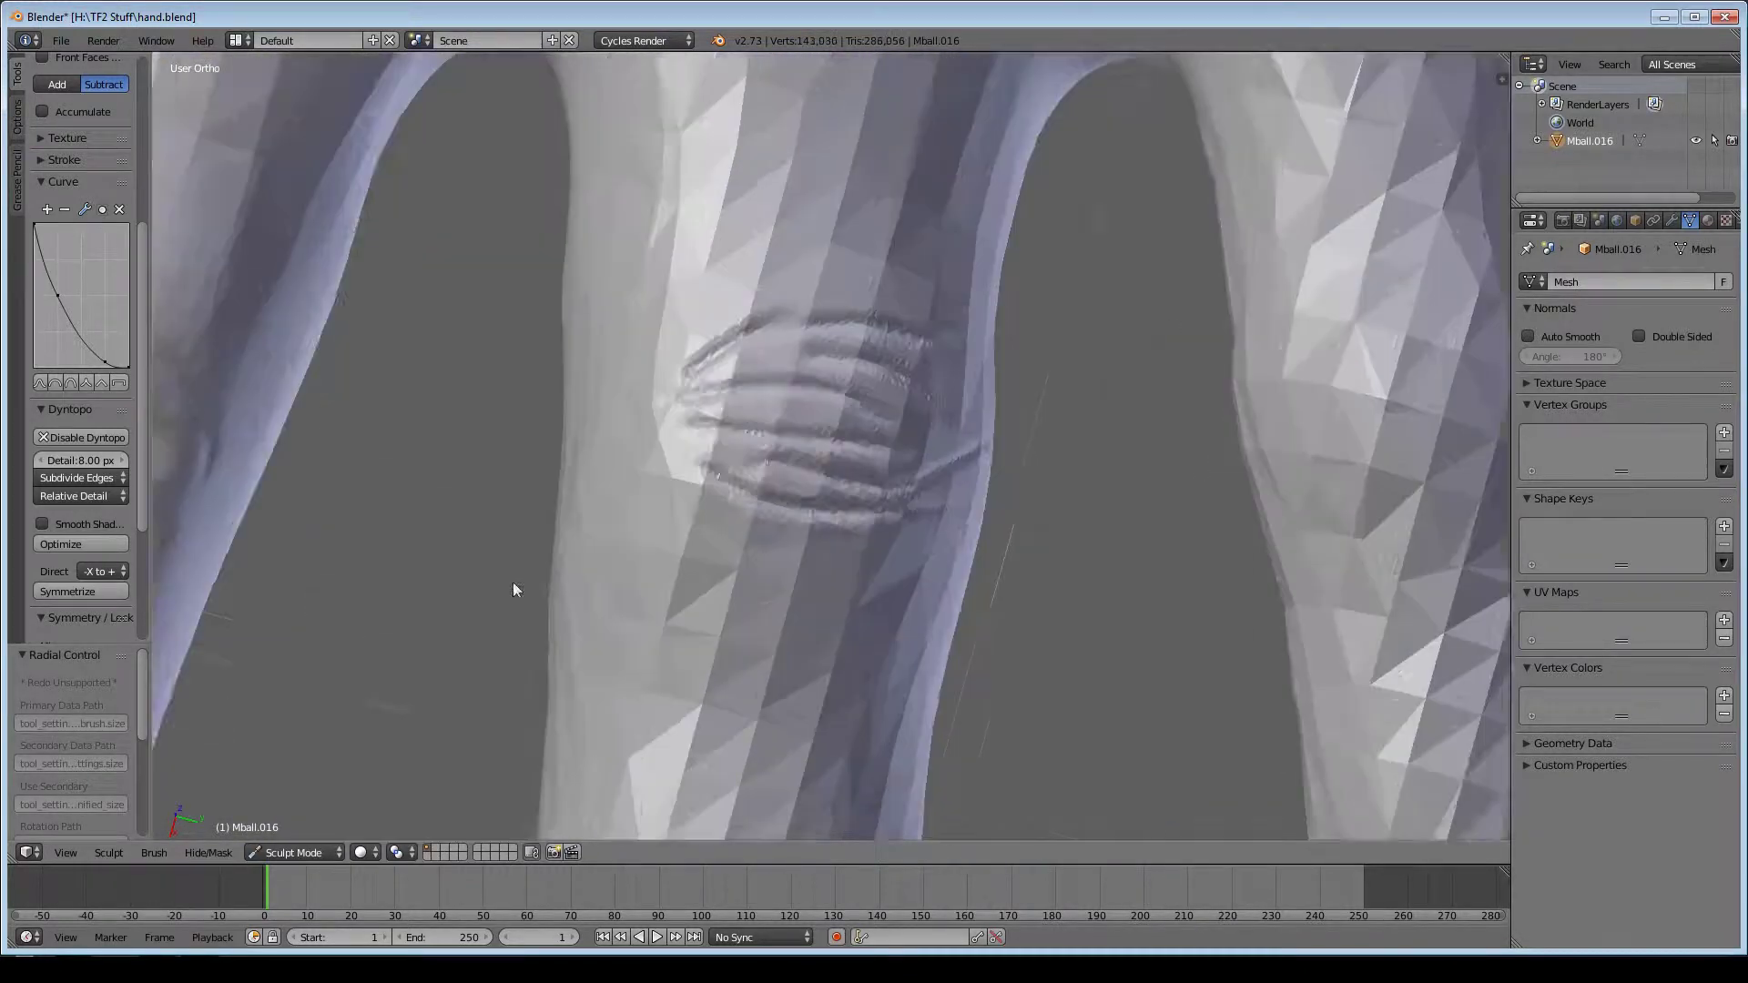
{"action": "mouse_move", "coordinate": [514, 590]}
{"action": "middle_mouse_down"}
{"action": "mouse_move", "coordinate": [924, 479]}
{"action": "mouse_move", "coordinate": [829, 504]}
{"action": "mouse_move", "coordinate": [840, 553]}
{"action": "middle_mouse_up"}
{"action": "scroll", "coordinate": [839, 553], "scroll_direction": "up", "scroll_amount": 4}
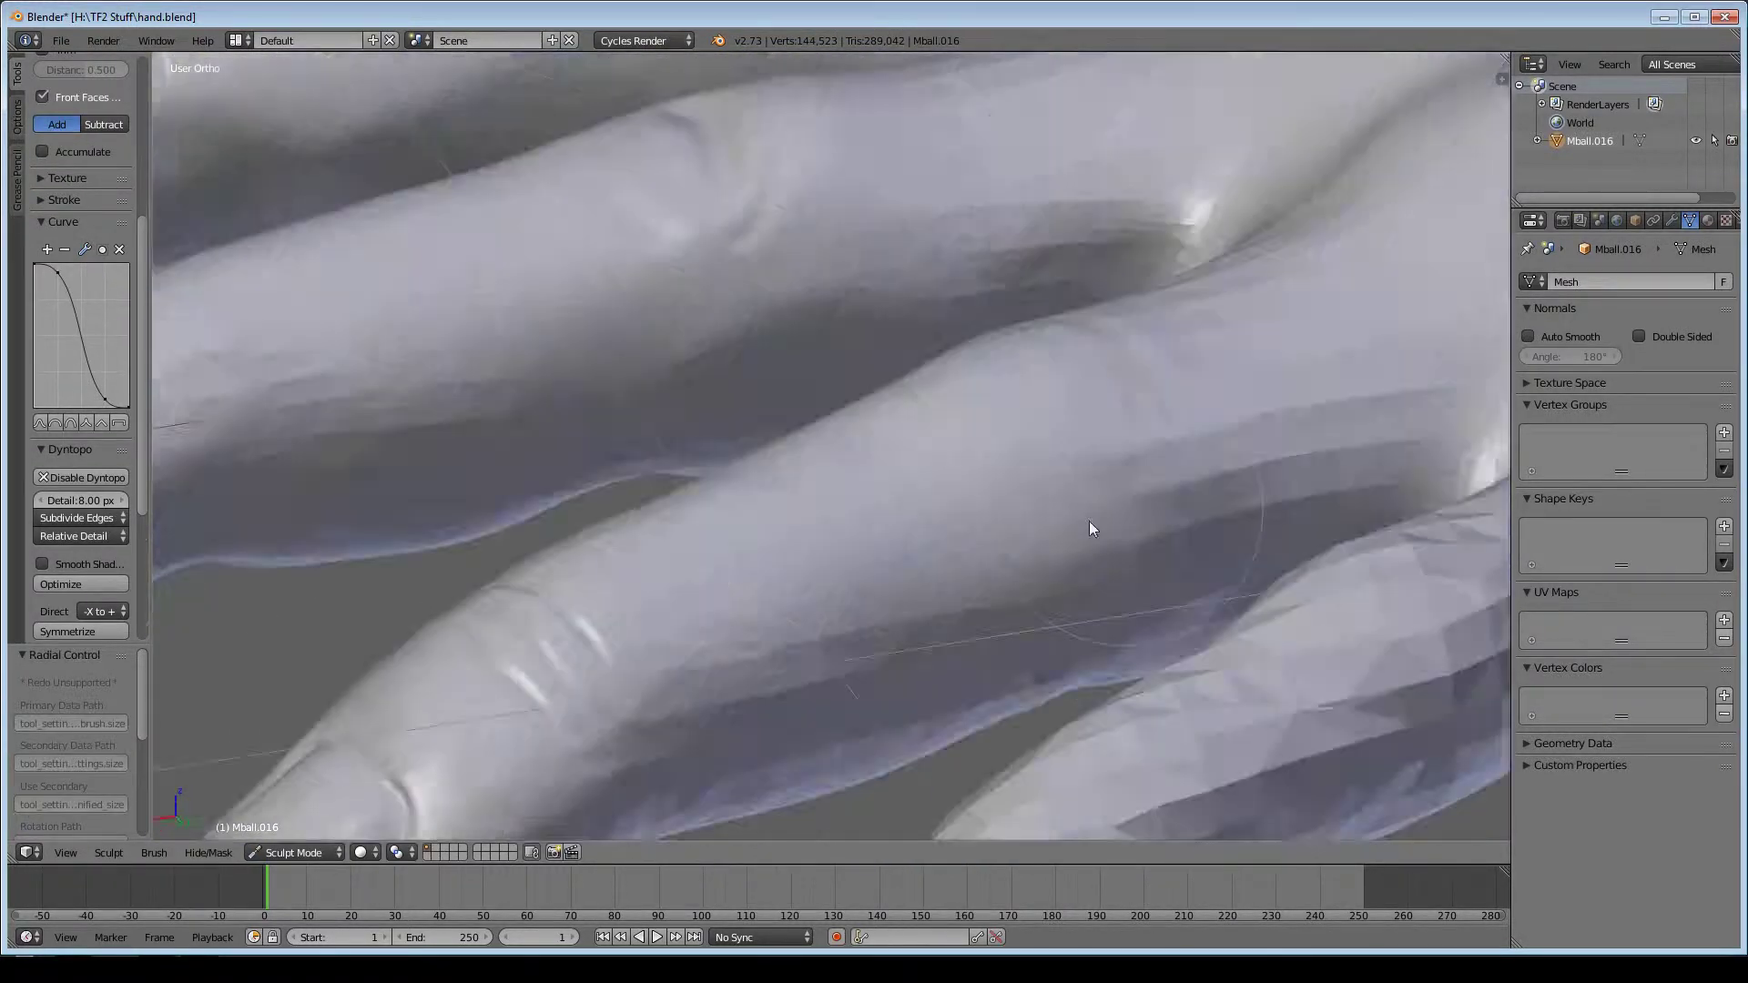
{"action": "mouse_move", "coordinate": [1089, 528]}
{"action": "middle_mouse_down"}
{"action": "mouse_move", "coordinate": [765, 470]}
{"action": "mouse_move", "coordinate": [714, 570]}
{"action": "middle_mouse_up"}
{"action": "scroll", "coordinate": [714, 570], "scroll_direction": "down", "scroll_amount": 4}
{"action": "scroll", "coordinate": [702, 637], "scroll_direction": "up", "scroll_amount": 2}
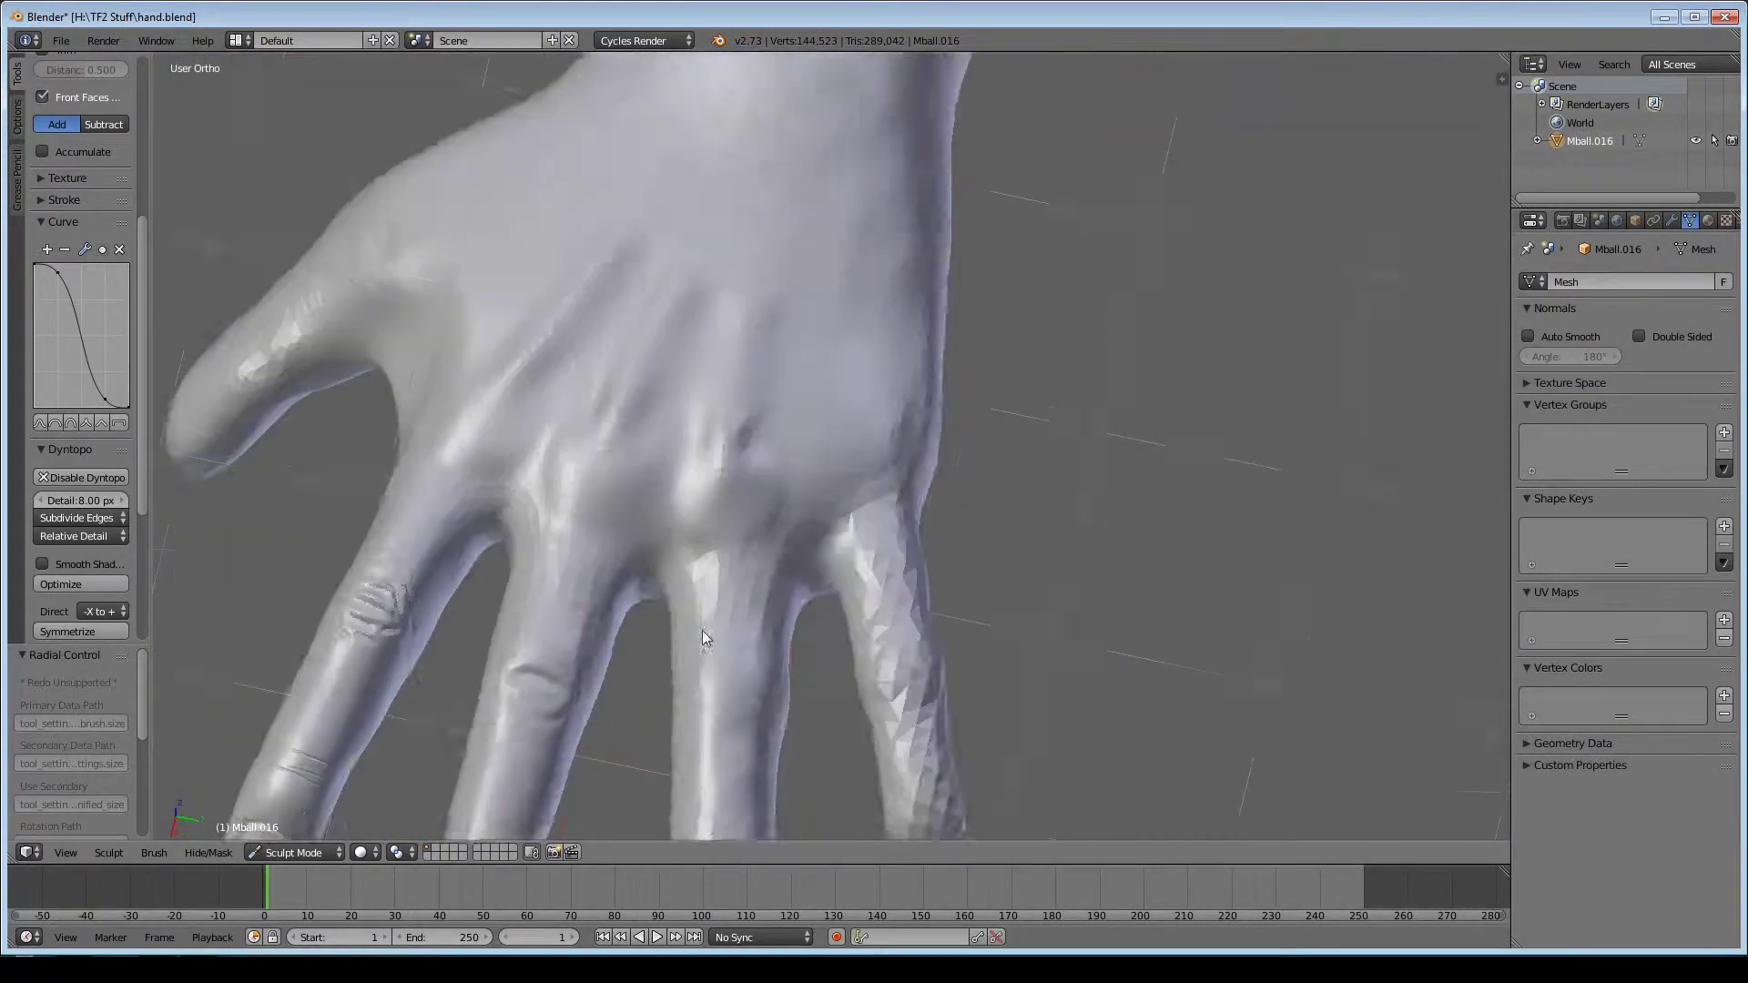
{"action": "scroll", "coordinate": [795, 492], "scroll_direction": "down", "scroll_amount": 3}
{"action": "mouse_move", "coordinate": [702, 638]}
{"action": "middle_mouse_down"}
{"action": "mouse_move", "coordinate": [796, 492]}
{"action": "mouse_move", "coordinate": [683, 667]}
{"action": "mouse_move", "coordinate": [531, 637]}
{"action": "mouse_move", "coordinate": [795, 726]}
{"action": "mouse_move", "coordinate": [738, 594]}
{"action": "mouse_move", "coordinate": [819, 421]}
{"action": "mouse_move", "coordinate": [702, 187]}
{"action": "middle_mouse_up"}
{"action": "scroll", "coordinate": [795, 726], "scroll_direction": "up", "scroll_amount": 4}
{"action": "scroll", "coordinate": [737, 593], "scroll_direction": "down", "scroll_amount": 3}
{"action": "scroll", "coordinate": [820, 421], "scroll_direction": "up", "scroll_amount": 3}
{"action": "scroll", "coordinate": [779, 440], "scroll_direction": "up", "scroll_amount": 4}
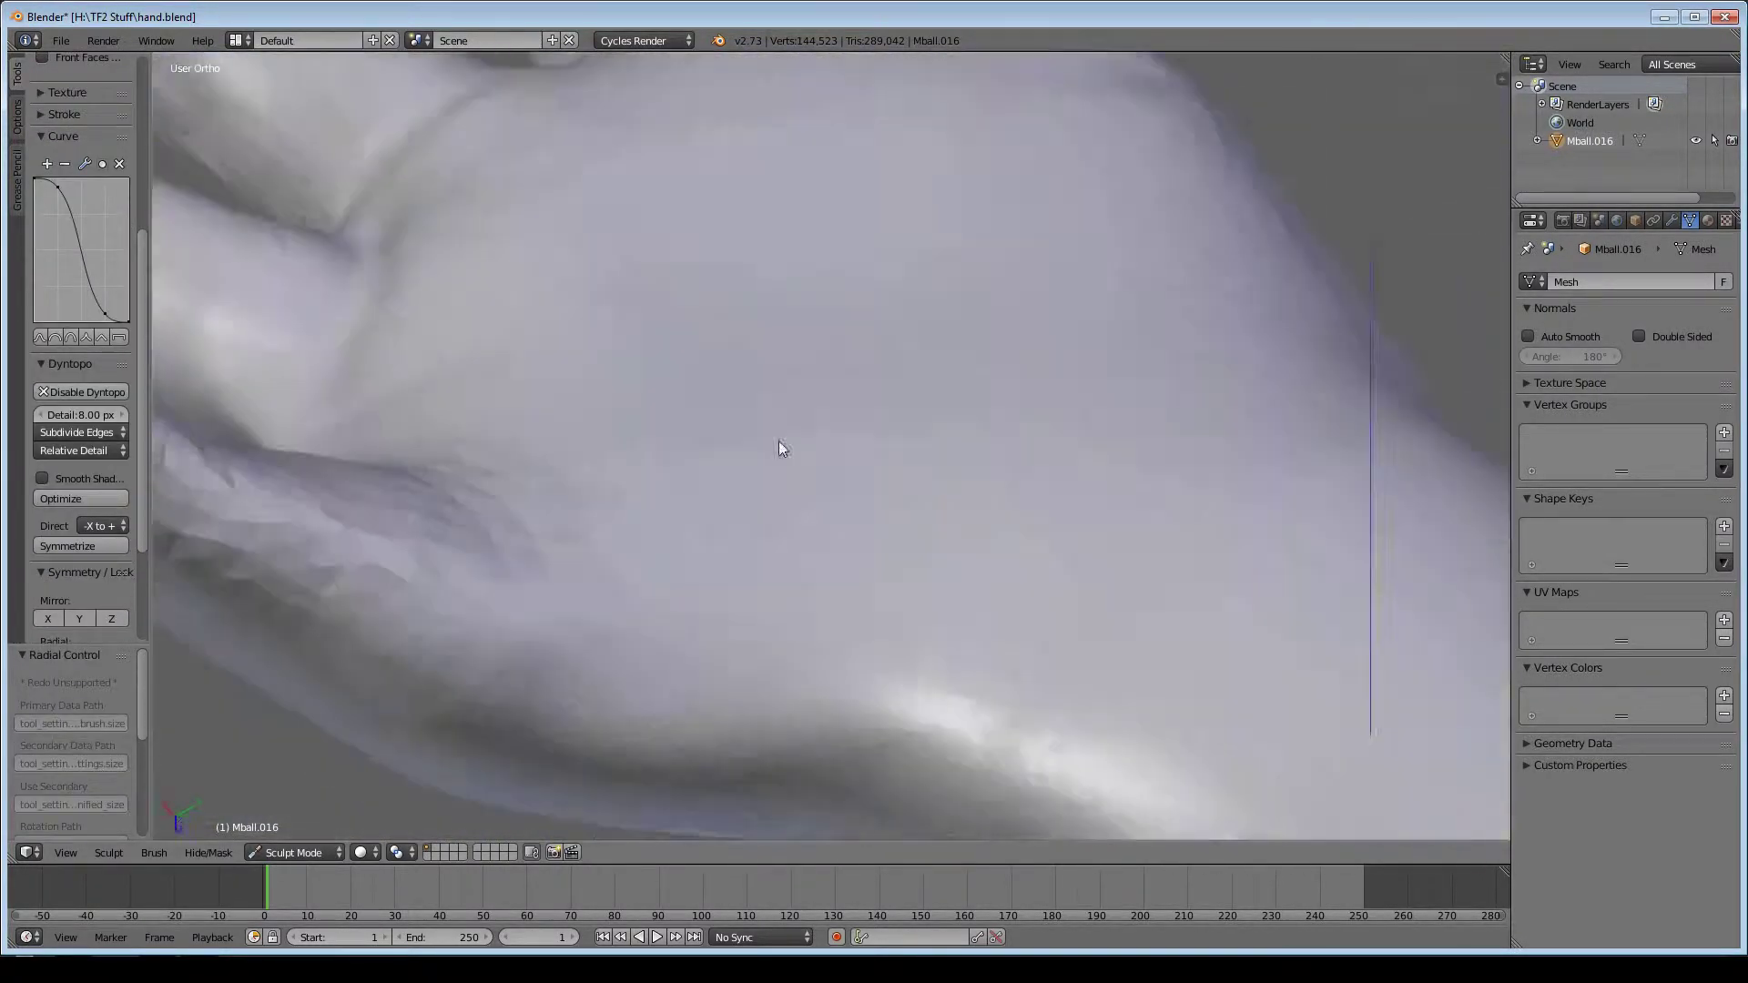
{"action": "scroll", "coordinate": [778, 441], "scroll_direction": "down", "scroll_amount": 4}
- Orbit through top-down, side and angled views to survey the whole hand
{"action": "mouse_move", "coordinate": [778, 440]}
{"action": "middle_mouse_down"}
{"action": "mouse_move", "coordinate": [931, 423]}
{"action": "mouse_move", "coordinate": [741, 589]}
{"action": "mouse_move", "coordinate": [699, 597]}
{"action": "mouse_move", "coordinate": [719, 538]}
{"action": "mouse_move", "coordinate": [637, 473]}
{"action": "middle_mouse_up"}
{"action": "scroll", "coordinate": [720, 538], "scroll_direction": "down", "scroll_amount": 1}
{"action": "scroll", "coordinate": [155, 421], "scroll_direction": "up", "scroll_amount": 5}
{"action": "left_click_drag", "start_coordinate": [143, 420], "coordinate": [215, 421]}
{"action": "mouse_move", "coordinate": [547, 455]}
{"action": "middle_mouse_down"}
{"action": "mouse_move", "coordinate": [772, 450]}
{"action": "mouse_move", "coordinate": [772, 492]}
{"action": "middle_mouse_up"}
{"action": "scroll", "coordinate": [883, 490], "scroll_direction": "up", "scroll_amount": 5}
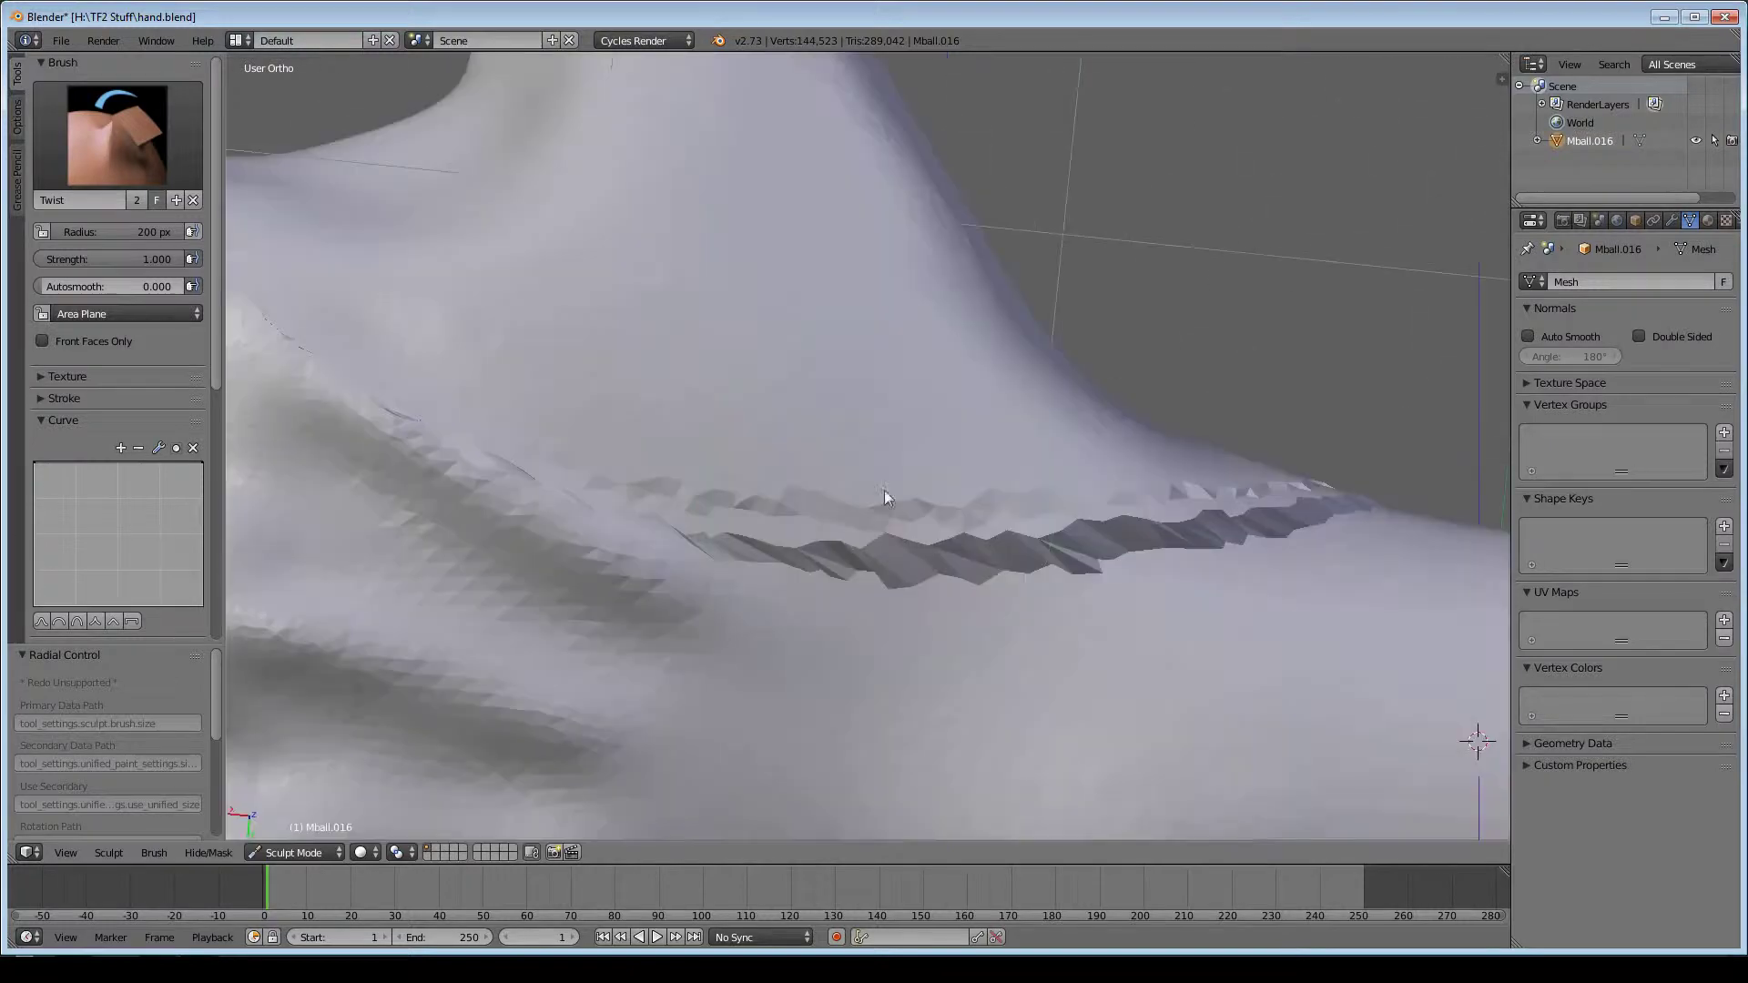
{"action": "mouse_move", "coordinate": [883, 490]}
{"action": "middle_mouse_down"}
{"action": "mouse_move", "coordinate": [1164, 773]}
{"action": "mouse_move", "coordinate": [784, 363]}
{"action": "mouse_move", "coordinate": [746, 386]}
{"action": "mouse_move", "coordinate": [1041, 627]}
{"action": "mouse_move", "coordinate": [672, 379]}
{"action": "middle_mouse_up"}
{"action": "scroll", "coordinate": [672, 379], "scroll_direction": "down", "scroll_amount": 5}
{"action": "mouse_move", "coordinate": [850, 424]}
{"action": "middle_mouse_down"}
{"action": "mouse_move", "coordinate": [594, 414]}
{"action": "mouse_move", "coordinate": [845, 291]}
{"action": "middle_mouse_up"}
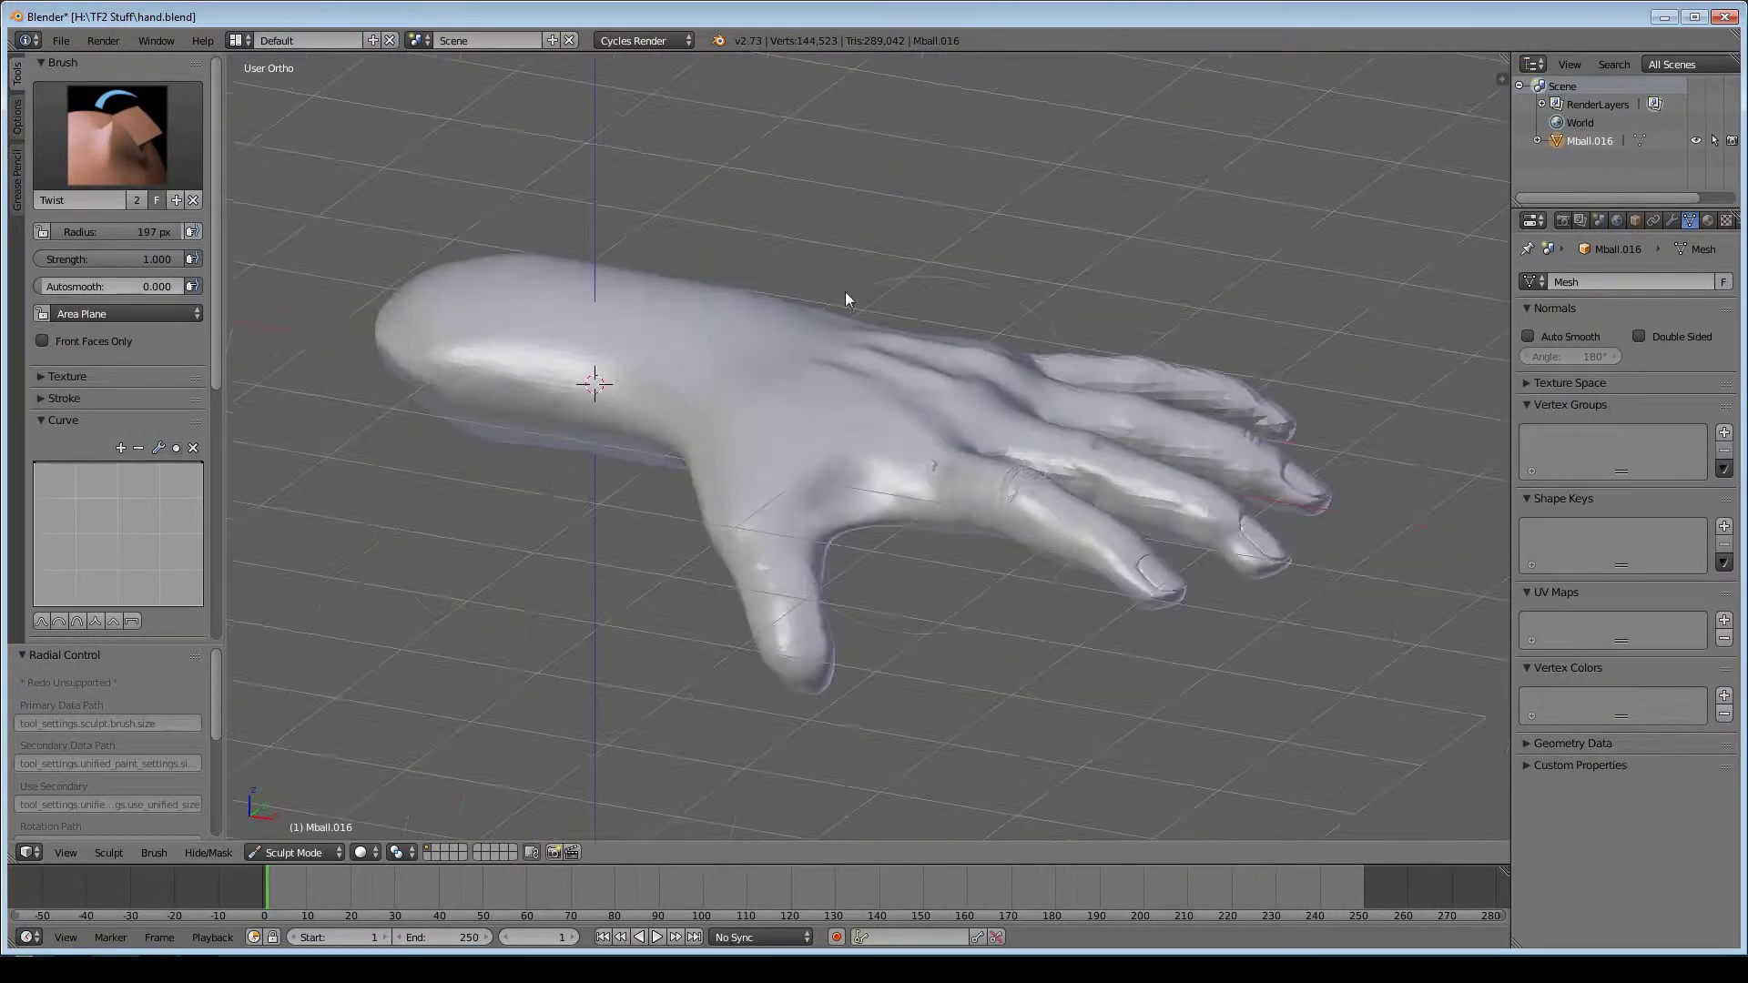
{"action": "scroll", "coordinate": [845, 299], "scroll_direction": "up", "scroll_amount": 5}
- Carve crease strokes across the finger and enlarge the Crease brush
{"action": "middle_click_drag", "start_coordinate": [838, 480], "coordinate": [867, 402]}
{"action": "key", "text": "shift+c"}
{"action": "mouse_move", "coordinate": [783, 391]}
{"action": "left_mouse_down"}
{"action": "mouse_move", "coordinate": [910, 392]}
{"action": "mouse_move", "coordinate": [753, 367]}
{"action": "left_mouse_up"}
{"action": "scroll", "coordinate": [925, 583], "scroll_direction": "up", "scroll_amount": 3}
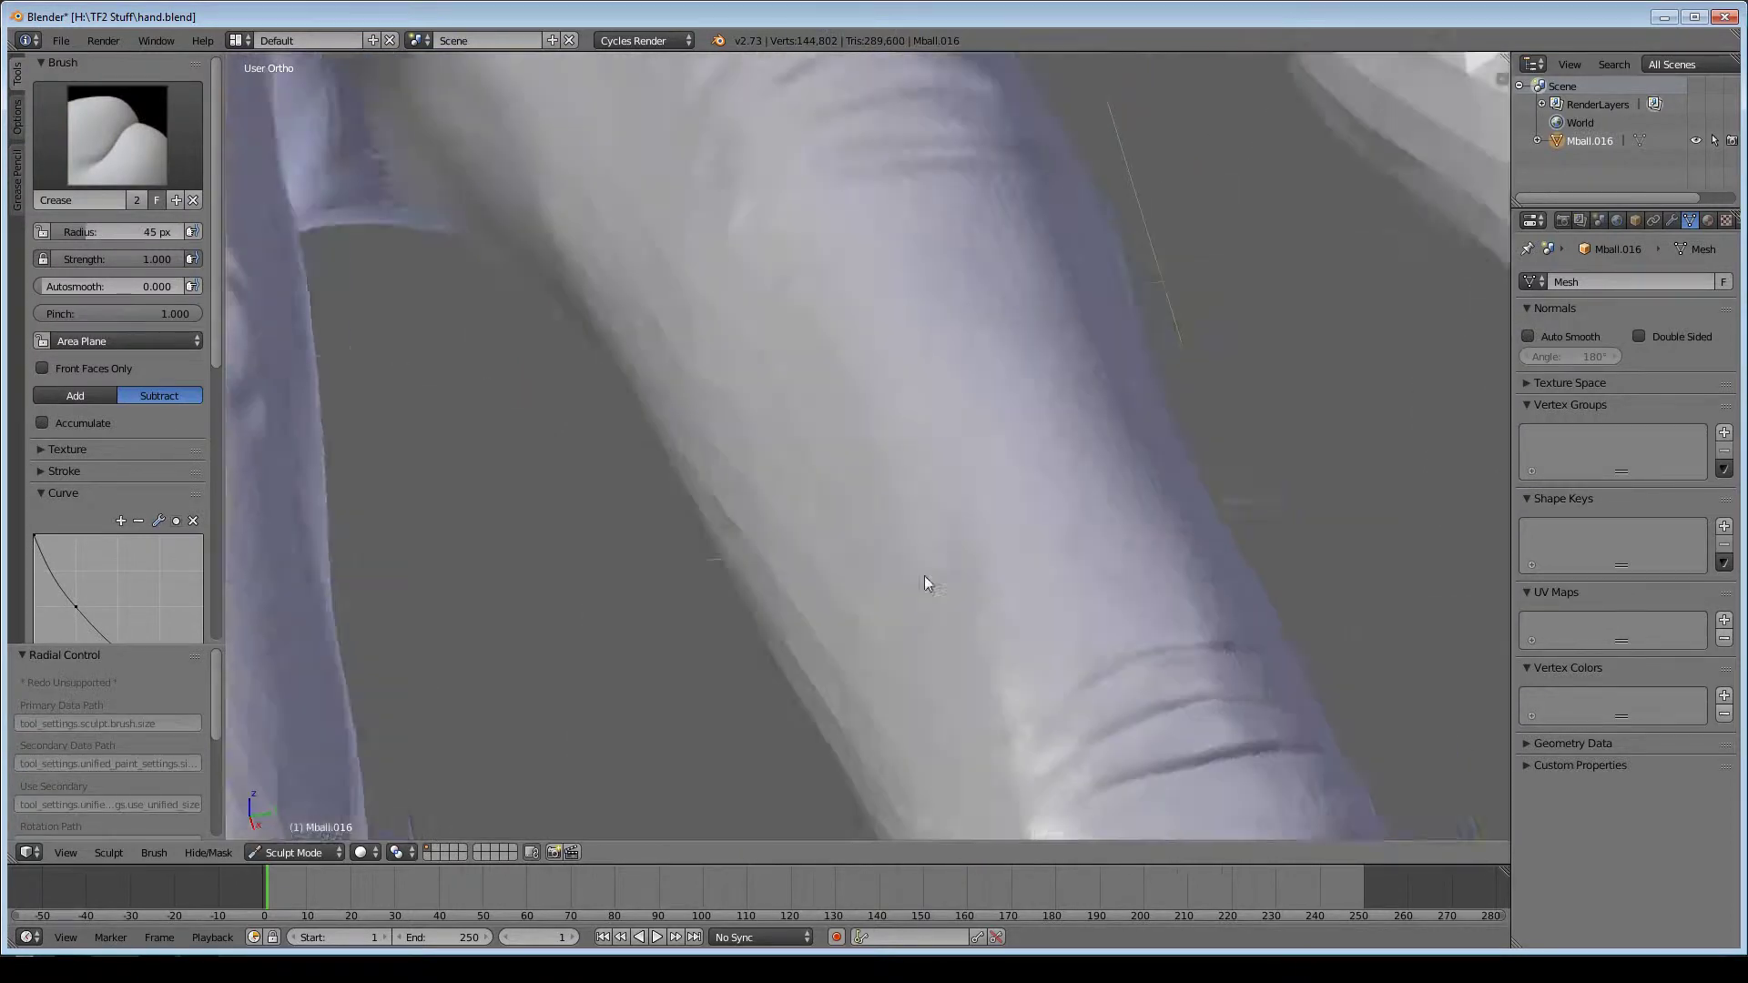
{"action": "middle_click_drag", "start_coordinate": [926, 575], "coordinate": [867, 394]}
{"action": "key", "text": "f"}
{"action": "left_click", "coordinate": [707, 392]}
- Shrink the brush and carve three creases into the finger
{"action": "scroll", "coordinate": [879, 576], "scroll_direction": "down", "scroll_amount": 4}
{"action": "scroll", "coordinate": [685, 457], "scroll_direction": "up", "scroll_amount": 5}
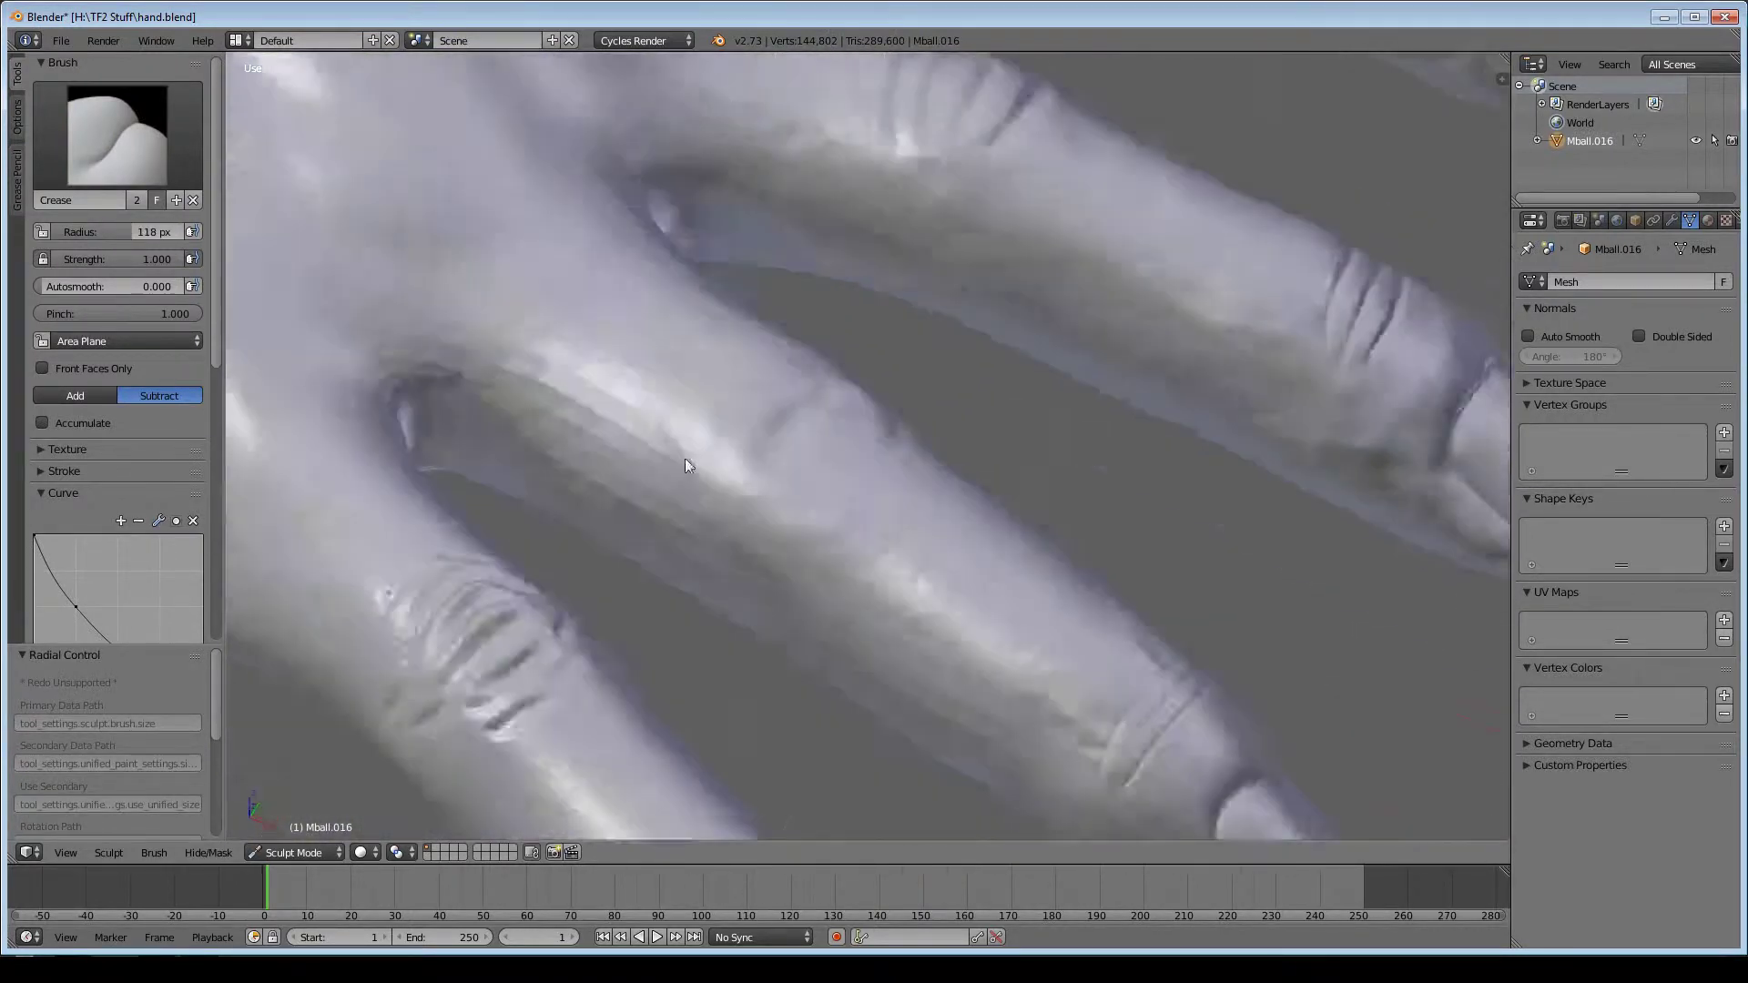
{"action": "scroll", "coordinate": [684, 457], "scroll_direction": "down", "scroll_amount": 3}
{"action": "scroll", "coordinate": [701, 547], "scroll_direction": "down", "scroll_amount": 3}
{"action": "scroll", "coordinate": [905, 638], "scroll_direction": "up", "scroll_amount": 8}
{"action": "key", "text": "f"}
{"action": "left_click", "coordinate": [813, 522]}
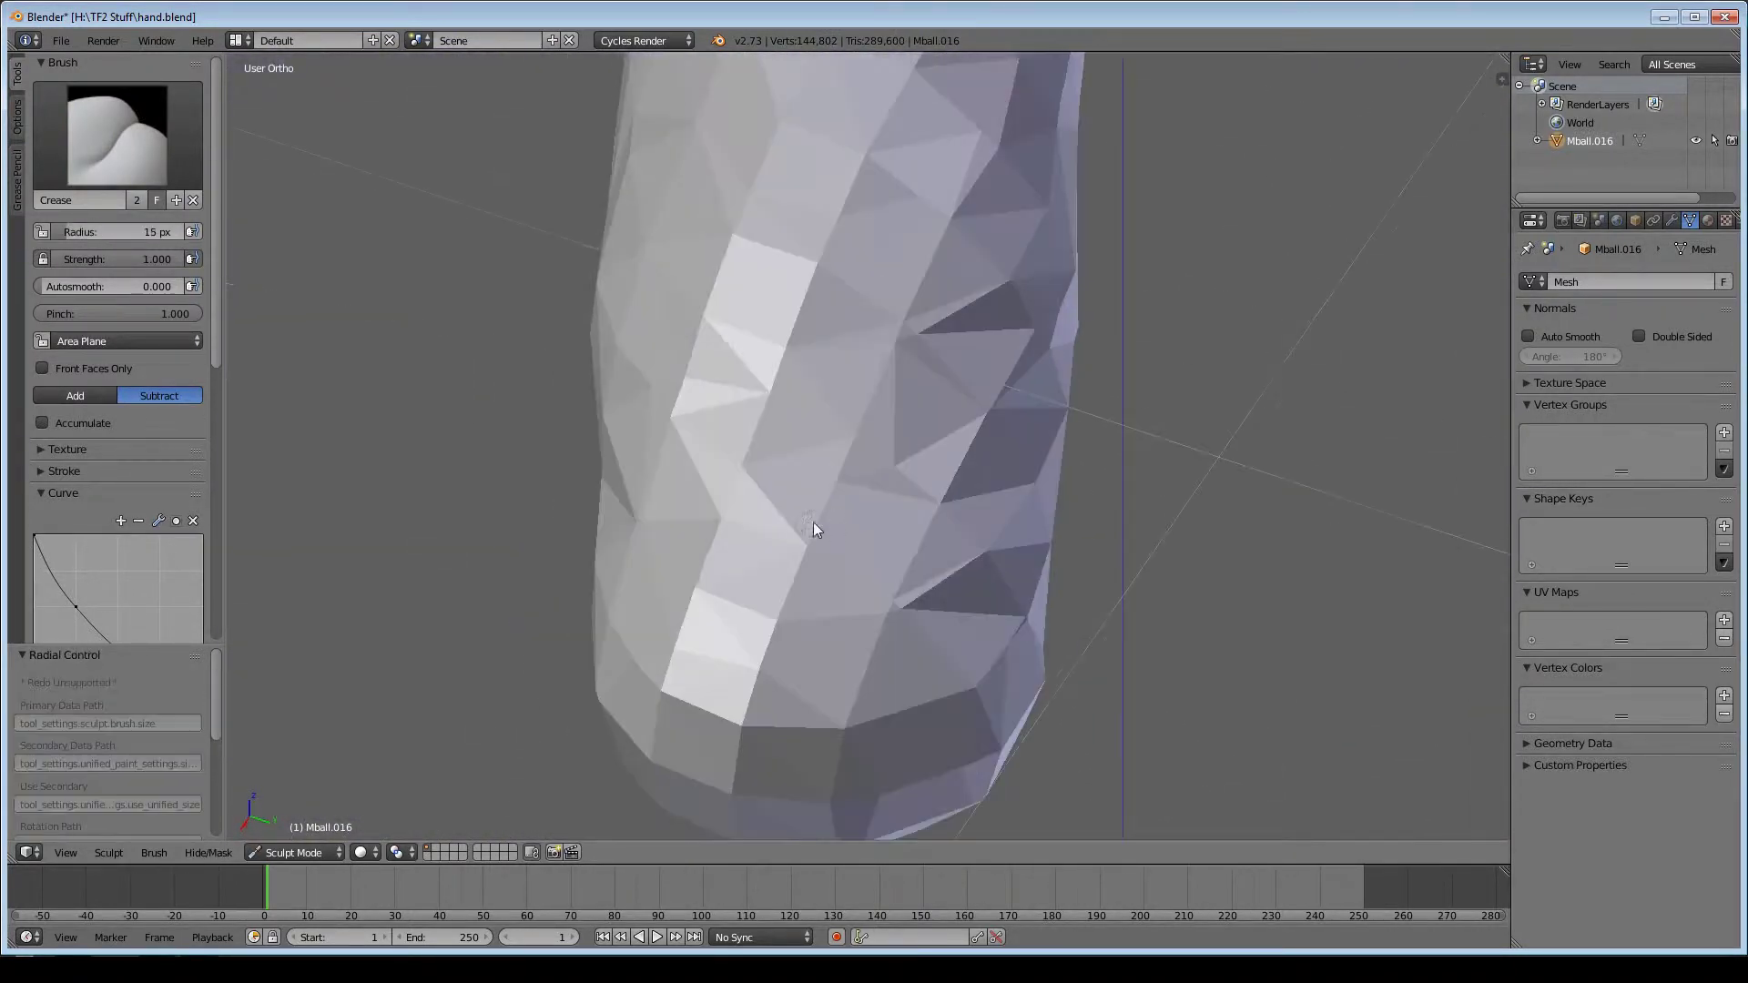
{"action": "middle_click_drag", "start_coordinate": [812, 522], "coordinate": [728, 444]}
{"action": "left_click_drag", "start_coordinate": [728, 446], "coordinate": [742, 756]}
{"action": "left_click_drag", "start_coordinate": [1020, 428], "coordinate": [1046, 743]}
- Widen the brush to 35 px and carve creases along the fingertip
{"action": "left_click_drag", "start_coordinate": [728, 392], "coordinate": [1029, 392]}
{"action": "middle_click_drag", "start_coordinate": [732, 444], "coordinate": [726, 299]}
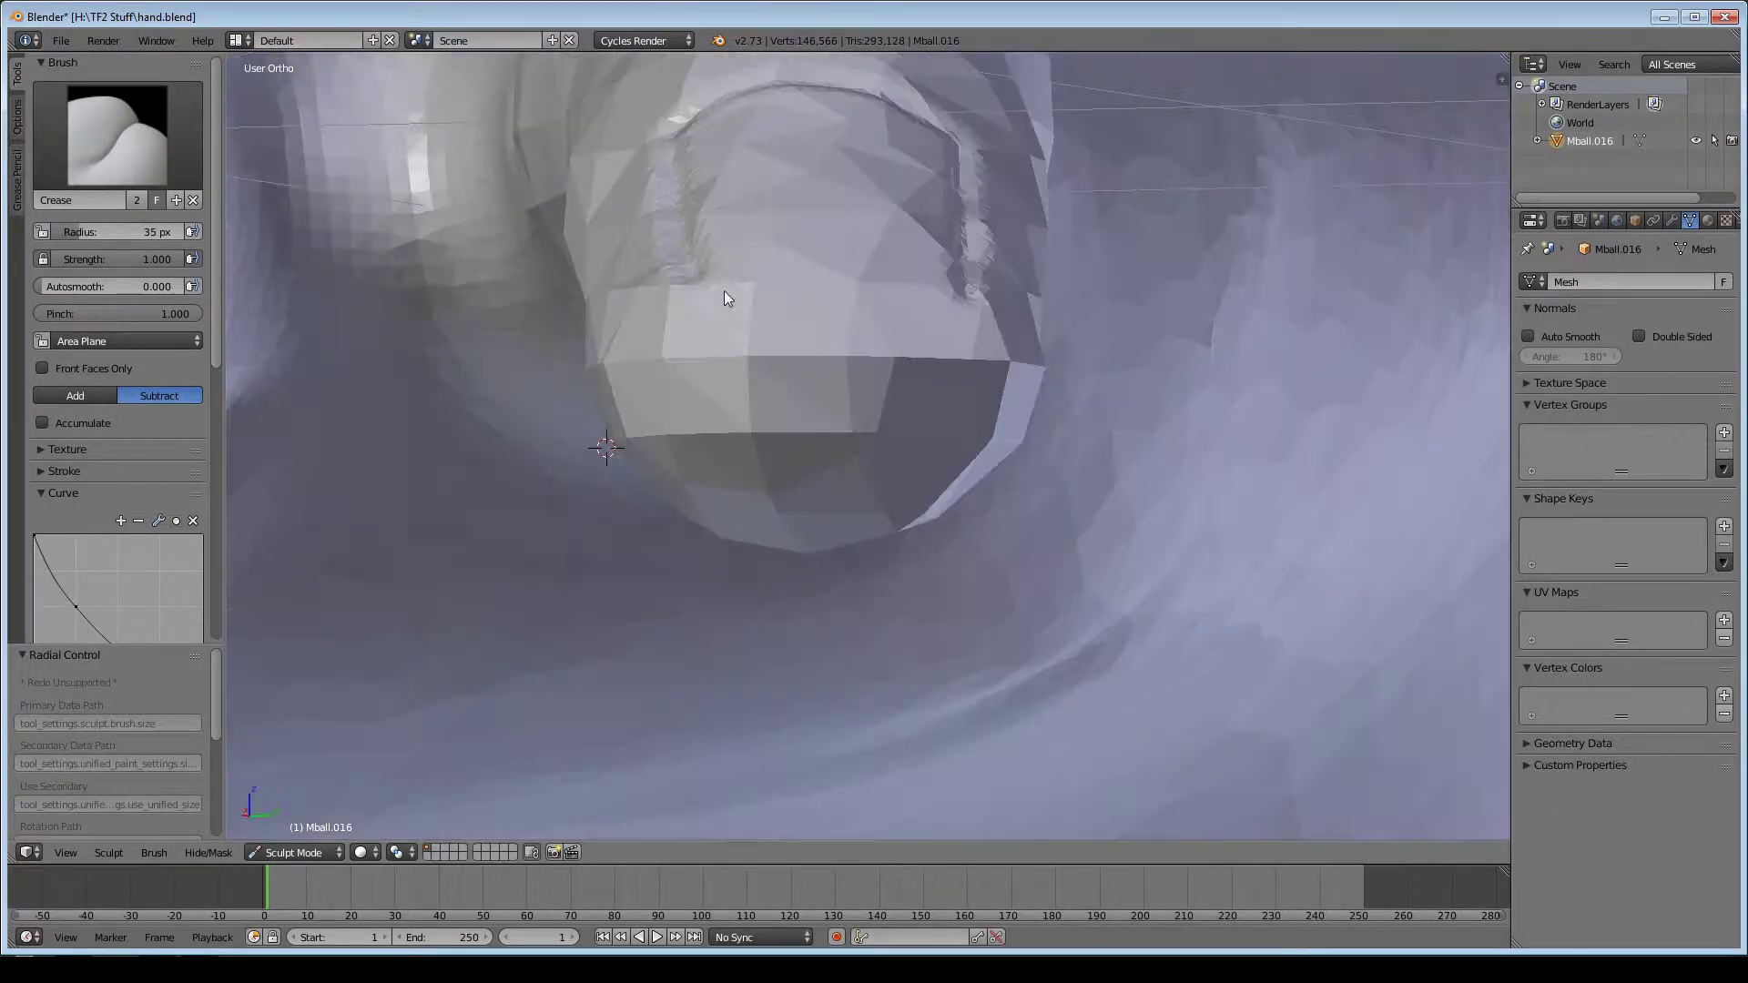
{"action": "left_click_drag", "start_coordinate": [726, 299], "coordinate": [965, 300]}
{"action": "middle_click_drag", "start_coordinate": [692, 264], "coordinate": [636, 578]}
{"action": "scroll", "coordinate": [736, 482], "scroll_direction": "up", "scroll_amount": 5}
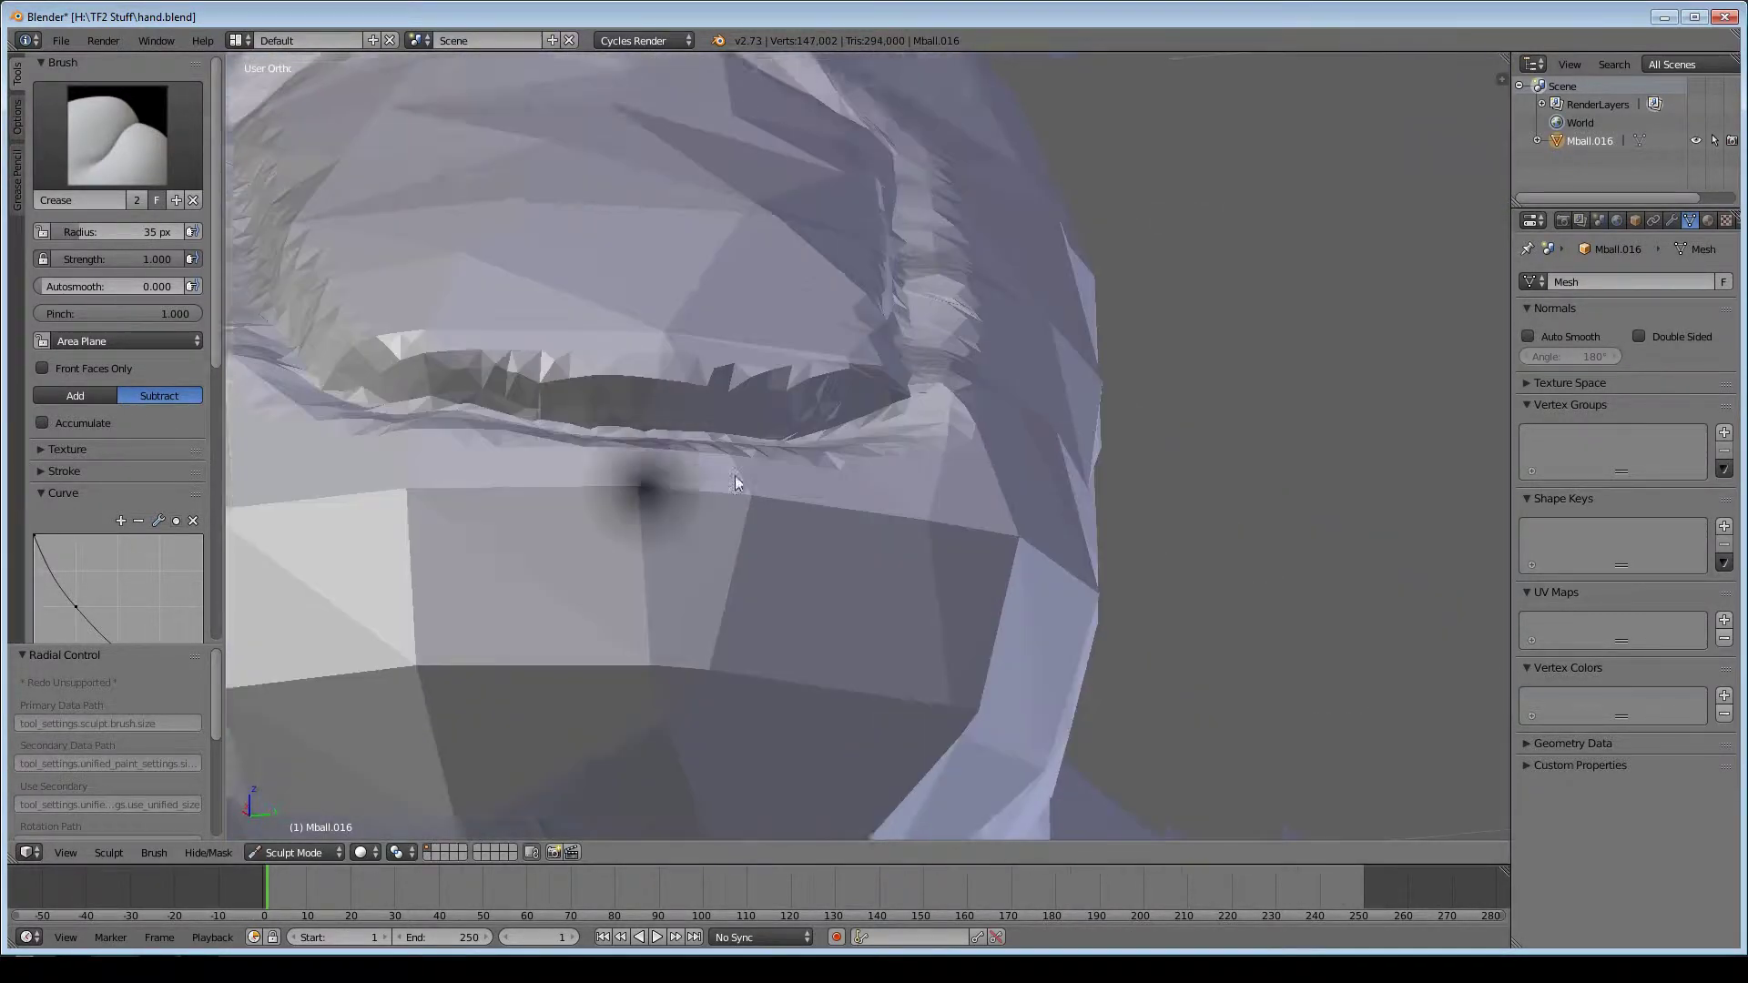
{"action": "middle_click_drag", "start_coordinate": [736, 482], "coordinate": [997, 368]}
- Enlarge the brush and deepen the crease along the nail edge
{"action": "key", "text": "p"}
{"action": "left_click_drag", "start_coordinate": [539, 397], "coordinate": [539, 490]}
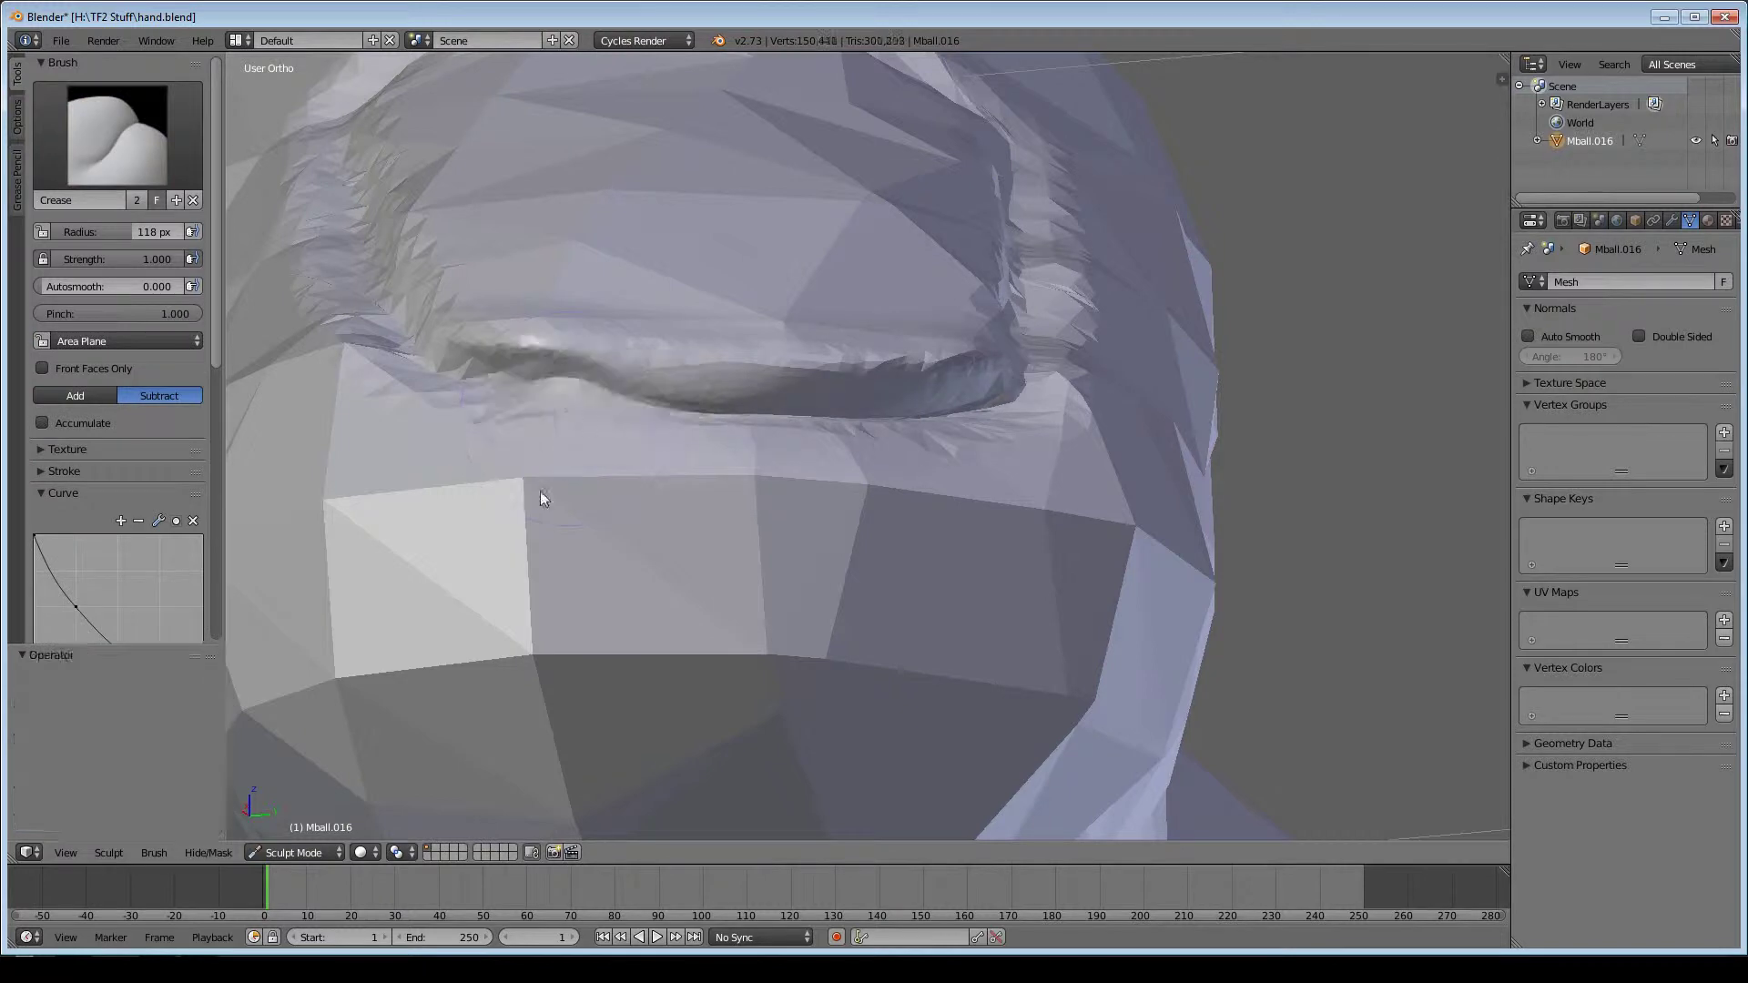
{"action": "key", "text": "f"}
{"action": "left_click", "coordinate": [501, 396]}
{"action": "mouse_move", "coordinate": [501, 396]}
{"action": "middle_mouse_down"}
{"action": "mouse_move", "coordinate": [692, 499]}
{"action": "mouse_move", "coordinate": [938, 556]}
{"action": "mouse_move", "coordinate": [636, 643]}
{"action": "mouse_move", "coordinate": [1163, 433]}
{"action": "mouse_move", "coordinate": [800, 577]}
{"action": "middle_mouse_up"}
{"action": "key", "text": "p"}
{"action": "key", "text": "g"}
{"action": "middle_click_drag", "start_coordinate": [937, 473], "coordinate": [938, 574]}
- Mask the finger, then invert the mask so only that finger stays editable
{"action": "key", "text": "m"}
{"action": "left_click_drag", "start_coordinate": [820, 182], "coordinate": [729, 386]}
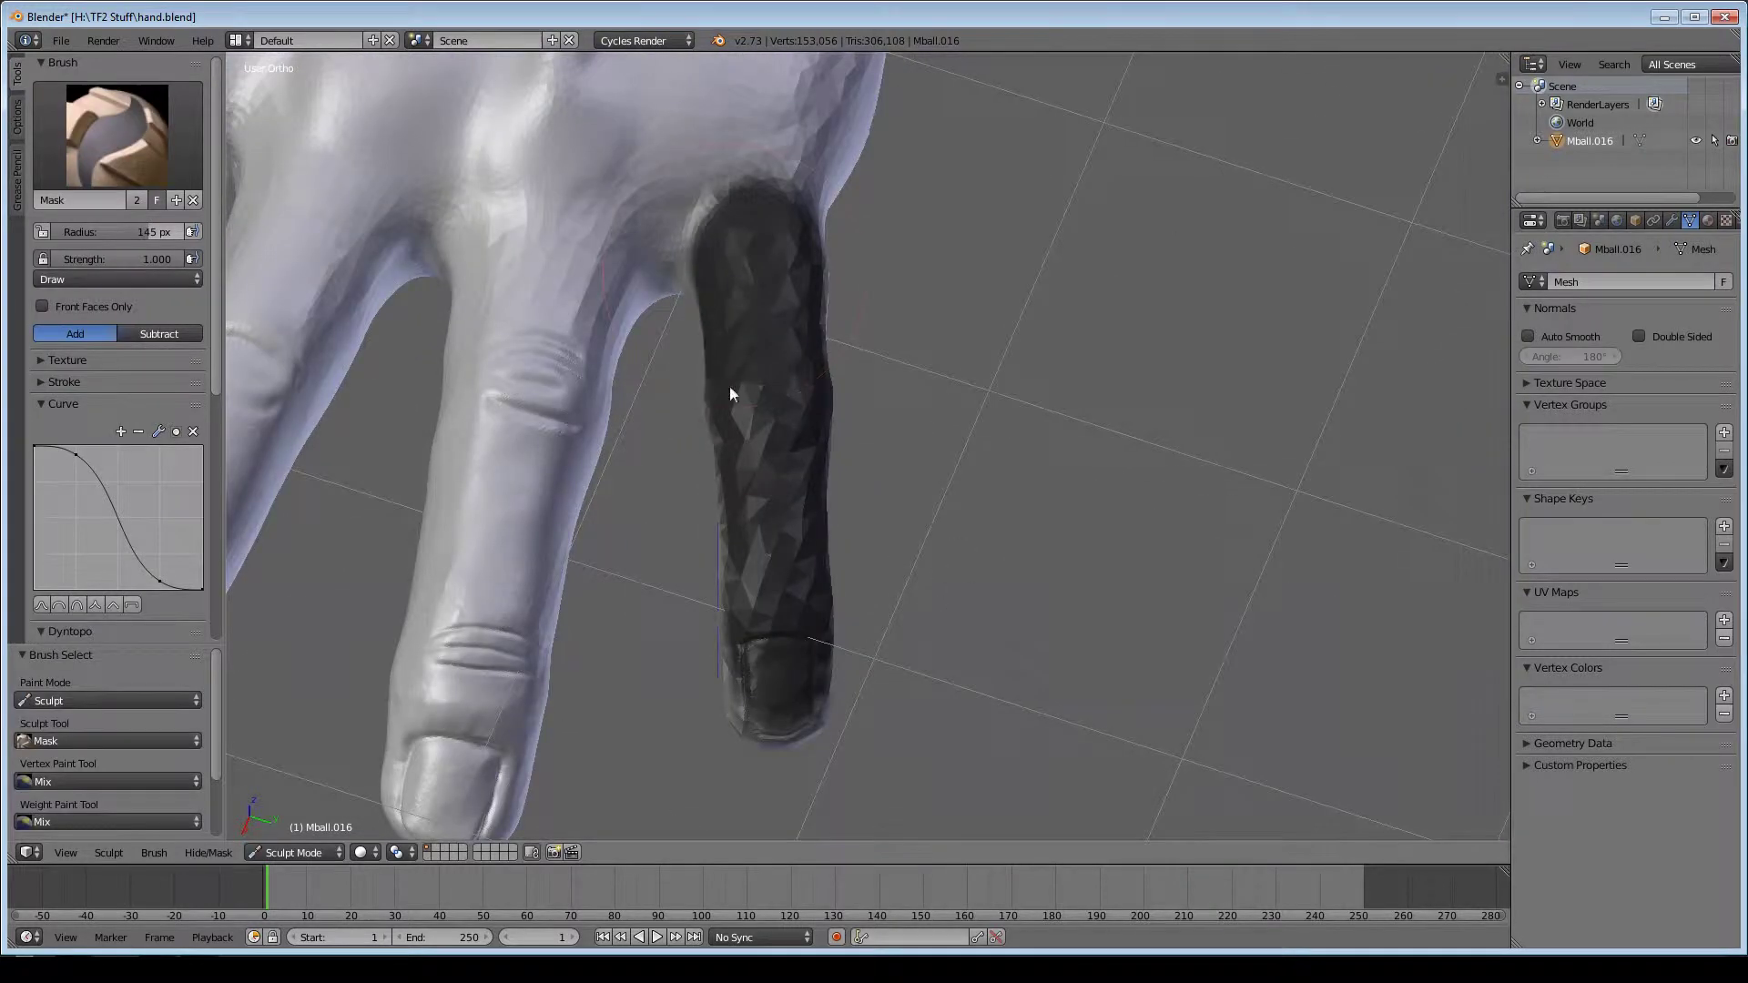
{"action": "mouse_move", "coordinate": [730, 386]}
{"action": "middle_mouse_down"}
{"action": "mouse_move", "coordinate": [801, 461]}
{"action": "mouse_move", "coordinate": [882, 619]}
{"action": "mouse_move", "coordinate": [612, 427]}
{"action": "mouse_move", "coordinate": [1202, 592]}
{"action": "mouse_move", "coordinate": [819, 637]}
{"action": "middle_mouse_up"}
{"action": "key", "text": "f"}
{"action": "left_click", "coordinate": [209, 852]}
{"action": "left_click", "coordinate": [214, 777]}
{"action": "mouse_move", "coordinate": [637, 546]}
{"action": "middle_mouse_down"}
{"action": "mouse_move", "coordinate": [850, 565]}
{"action": "mouse_move", "coordinate": [917, 460]}
{"action": "mouse_move", "coordinate": [724, 496]}
{"action": "middle_mouse_up"}
- Build up clay on the fingertip with a smaller Clay brush
{"action": "key", "text": "c"}
{"action": "key", "text": "z"}
{"action": "key", "text": "z"}
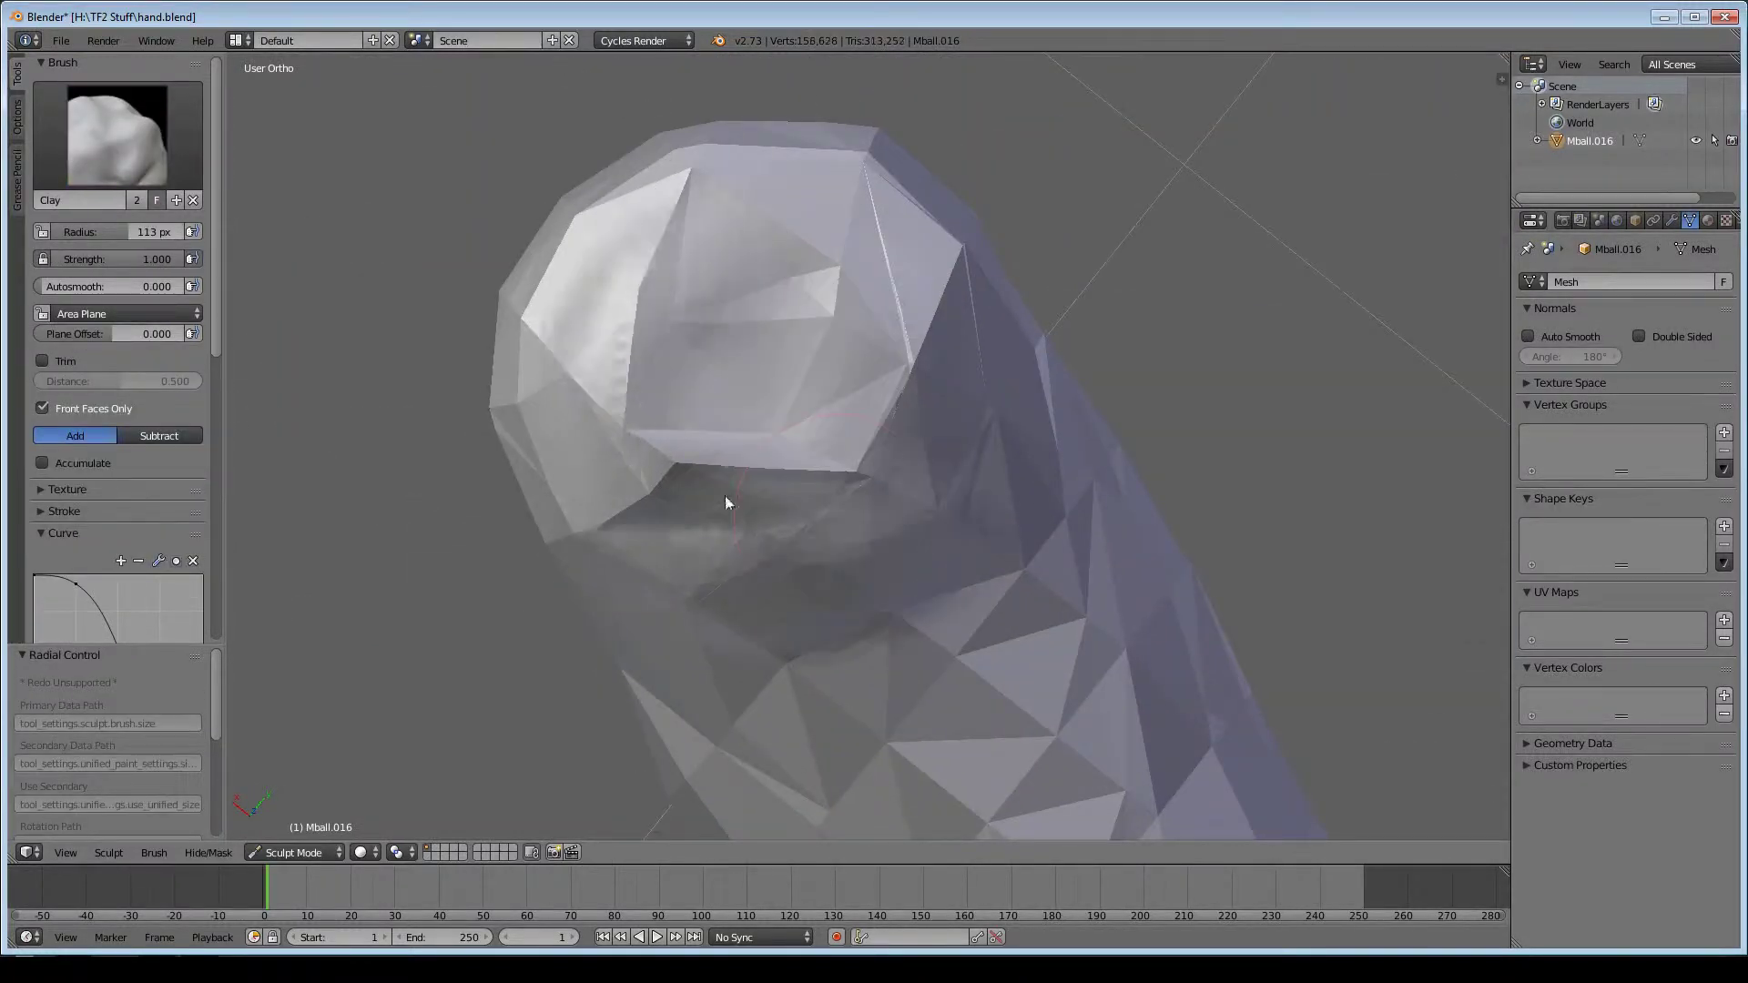
{"action": "key", "text": "f"}
{"action": "left_click", "coordinate": [649, 439]}
{"action": "scroll", "coordinate": [1013, 724], "scroll_direction": "up", "scroll_amount": 3}
{"action": "mouse_move", "coordinate": [1014, 724]}
{"action": "middle_mouse_down"}
{"action": "mouse_move", "coordinate": [872, 292]}
{"action": "mouse_move", "coordinate": [911, 250]}
{"action": "middle_mouse_up"}
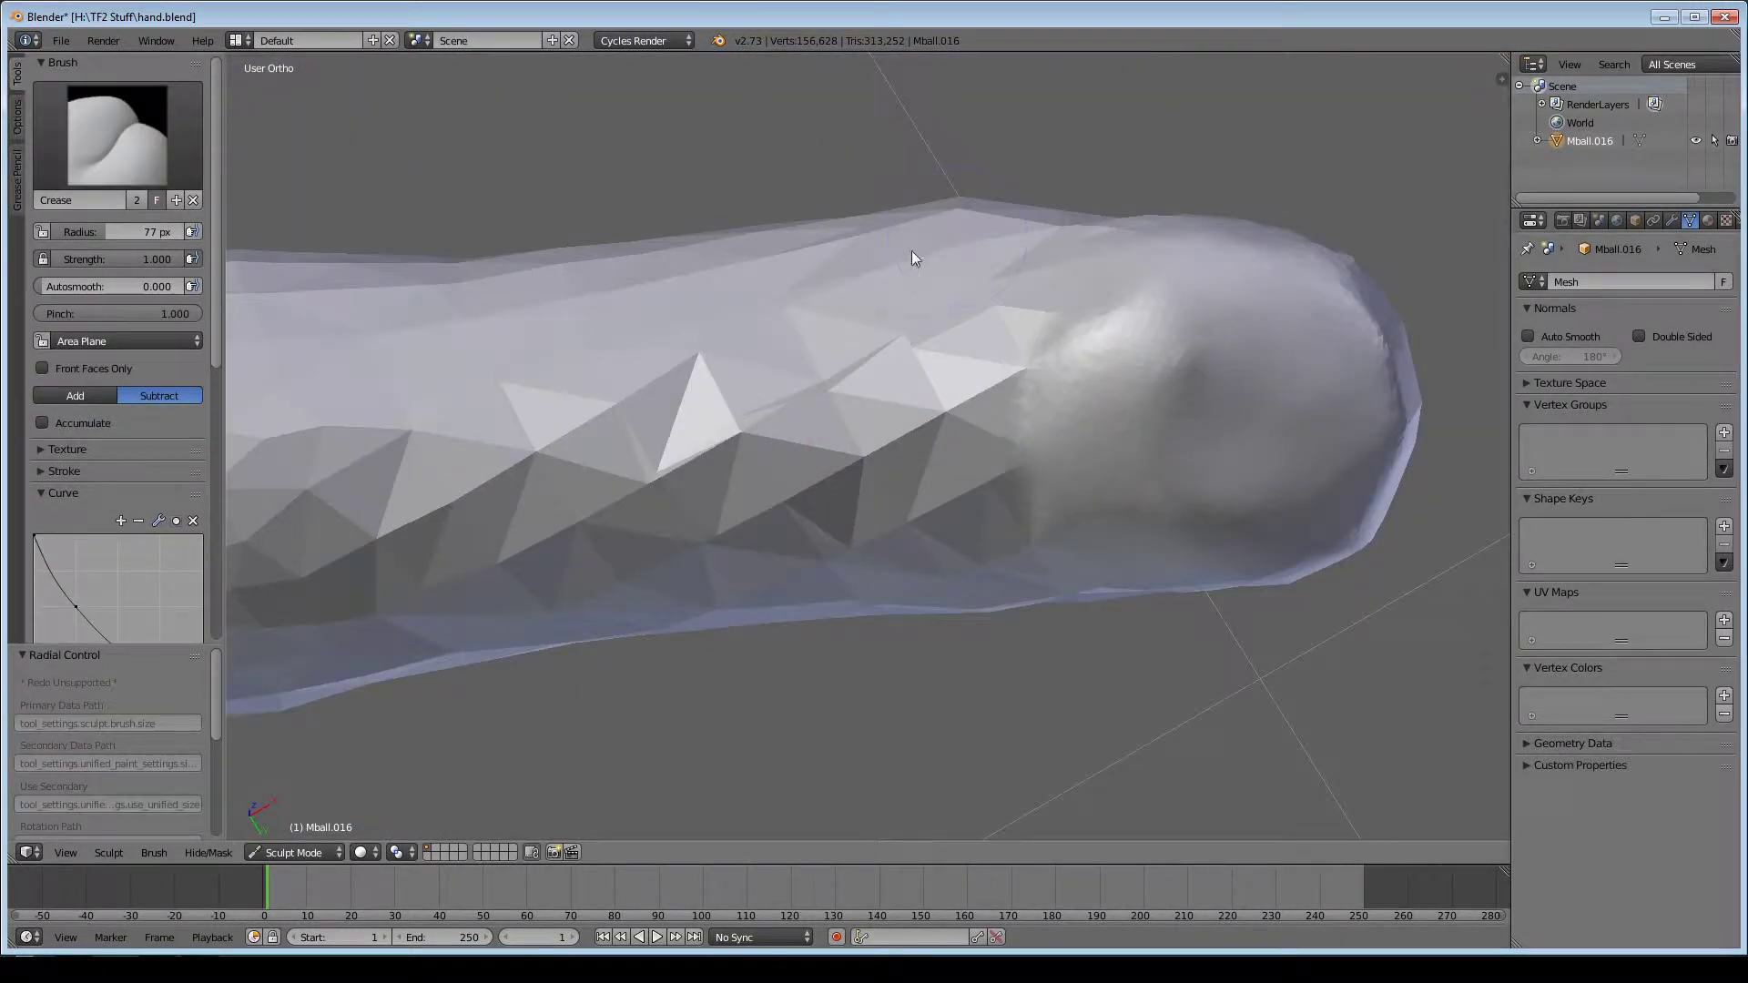
{"action": "key", "text": "f"}
{"action": "left_click", "coordinate": [904, 488]}
{"action": "left_click_drag", "start_coordinate": [903, 488], "coordinate": [882, 396]}
- Build up the fingernail surface with a resized Clay brush
{"action": "mouse_move", "coordinate": [881, 396]}
{"action": "middle_mouse_down"}
{"action": "mouse_move", "coordinate": [909, 495]}
{"action": "mouse_move", "coordinate": [605, 477]}
{"action": "middle_mouse_up"}
{"action": "left_click_drag", "start_coordinate": [604, 477], "coordinate": [719, 586]}
{"action": "scroll", "coordinate": [720, 586], "scroll_direction": "up", "scroll_amount": 3}
{"action": "key", "text": "f"}
{"action": "left_click", "coordinate": [943, 461]}
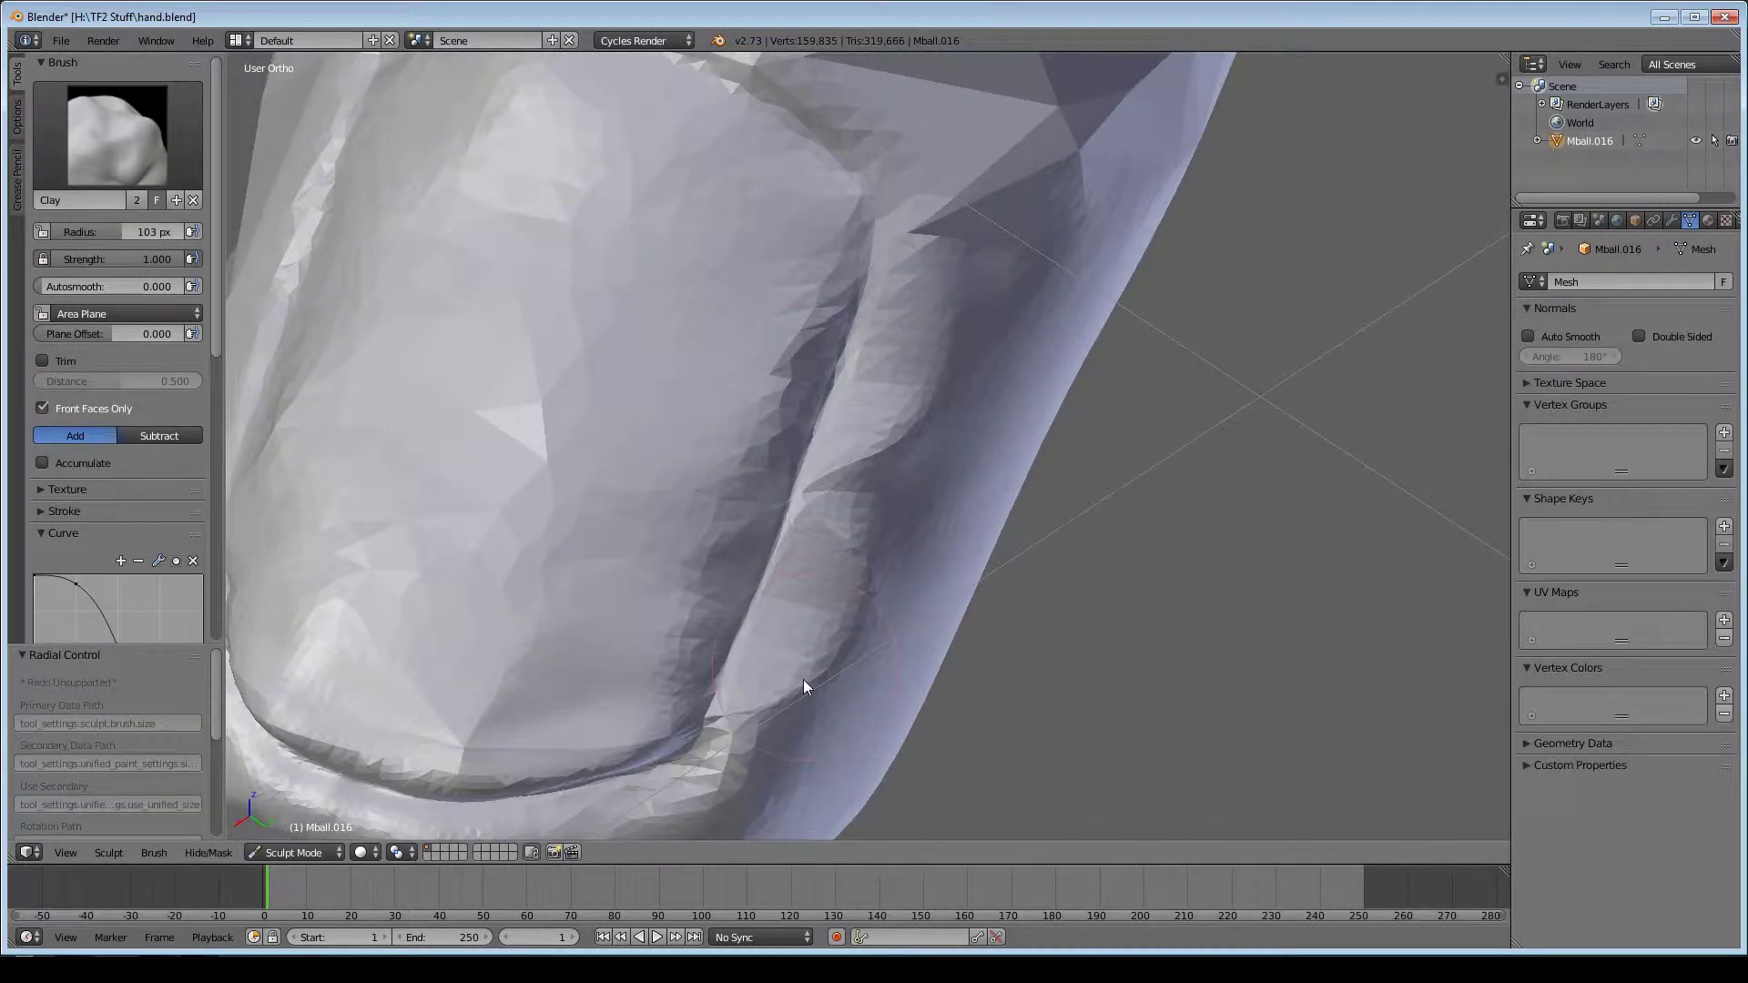
{"action": "middle_click_drag", "start_coordinate": [803, 680], "coordinate": [621, 361]}
{"action": "left_click_drag", "start_coordinate": [621, 361], "coordinate": [614, 457]}
{"action": "scroll", "coordinate": [614, 457], "scroll_direction": "up", "scroll_amount": 3}
- Smooth the fingernail surface with the Polish brush
{"action": "key", "text": "shift+t"}
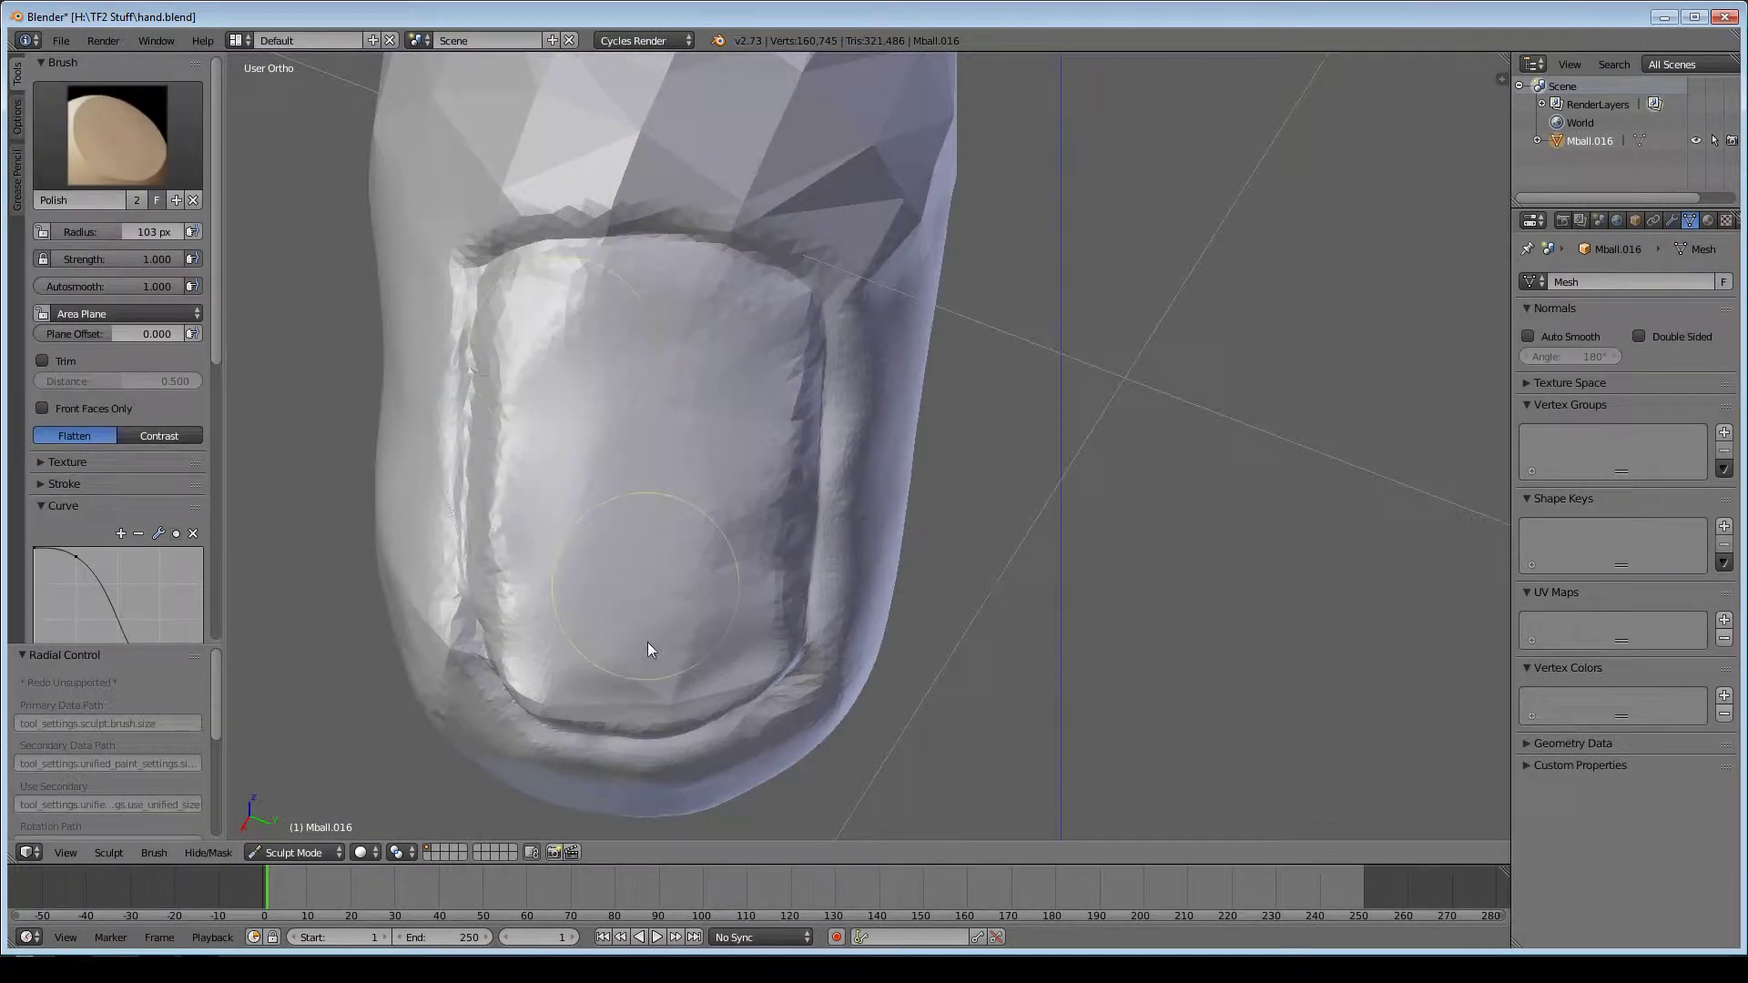
{"action": "middle_click_drag", "start_coordinate": [648, 642], "coordinate": [783, 335]}
{"action": "left_click_drag", "start_coordinate": [783, 335], "coordinate": [648, 228]}
{"action": "middle_click_drag", "start_coordinate": [649, 228], "coordinate": [657, 437]}
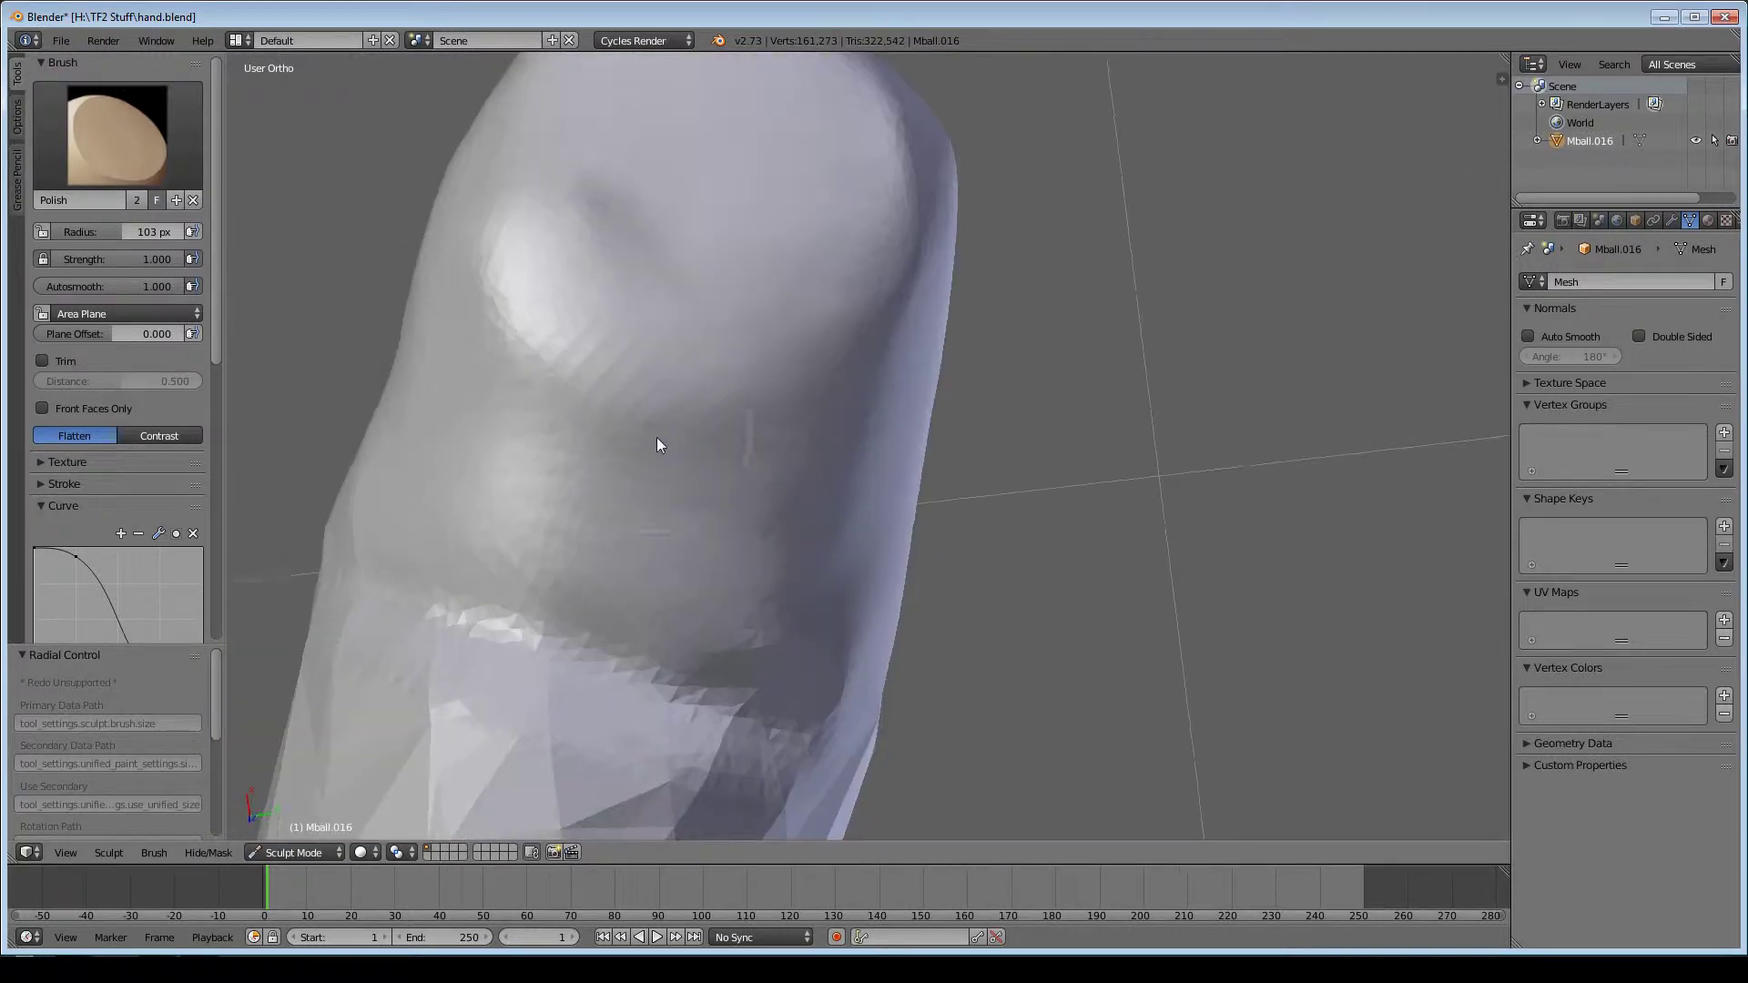
{"action": "key", "text": "c"}
{"action": "scroll", "coordinate": [103, 407], "scroll_direction": "down", "scroll_amount": 5}
{"action": "scroll", "coordinate": [103, 455], "scroll_direction": "down", "scroll_amount": 2, "text": "ctrl"}
{"action": "middle_click_drag", "start_coordinate": [510, 292], "coordinate": [959, 696]}
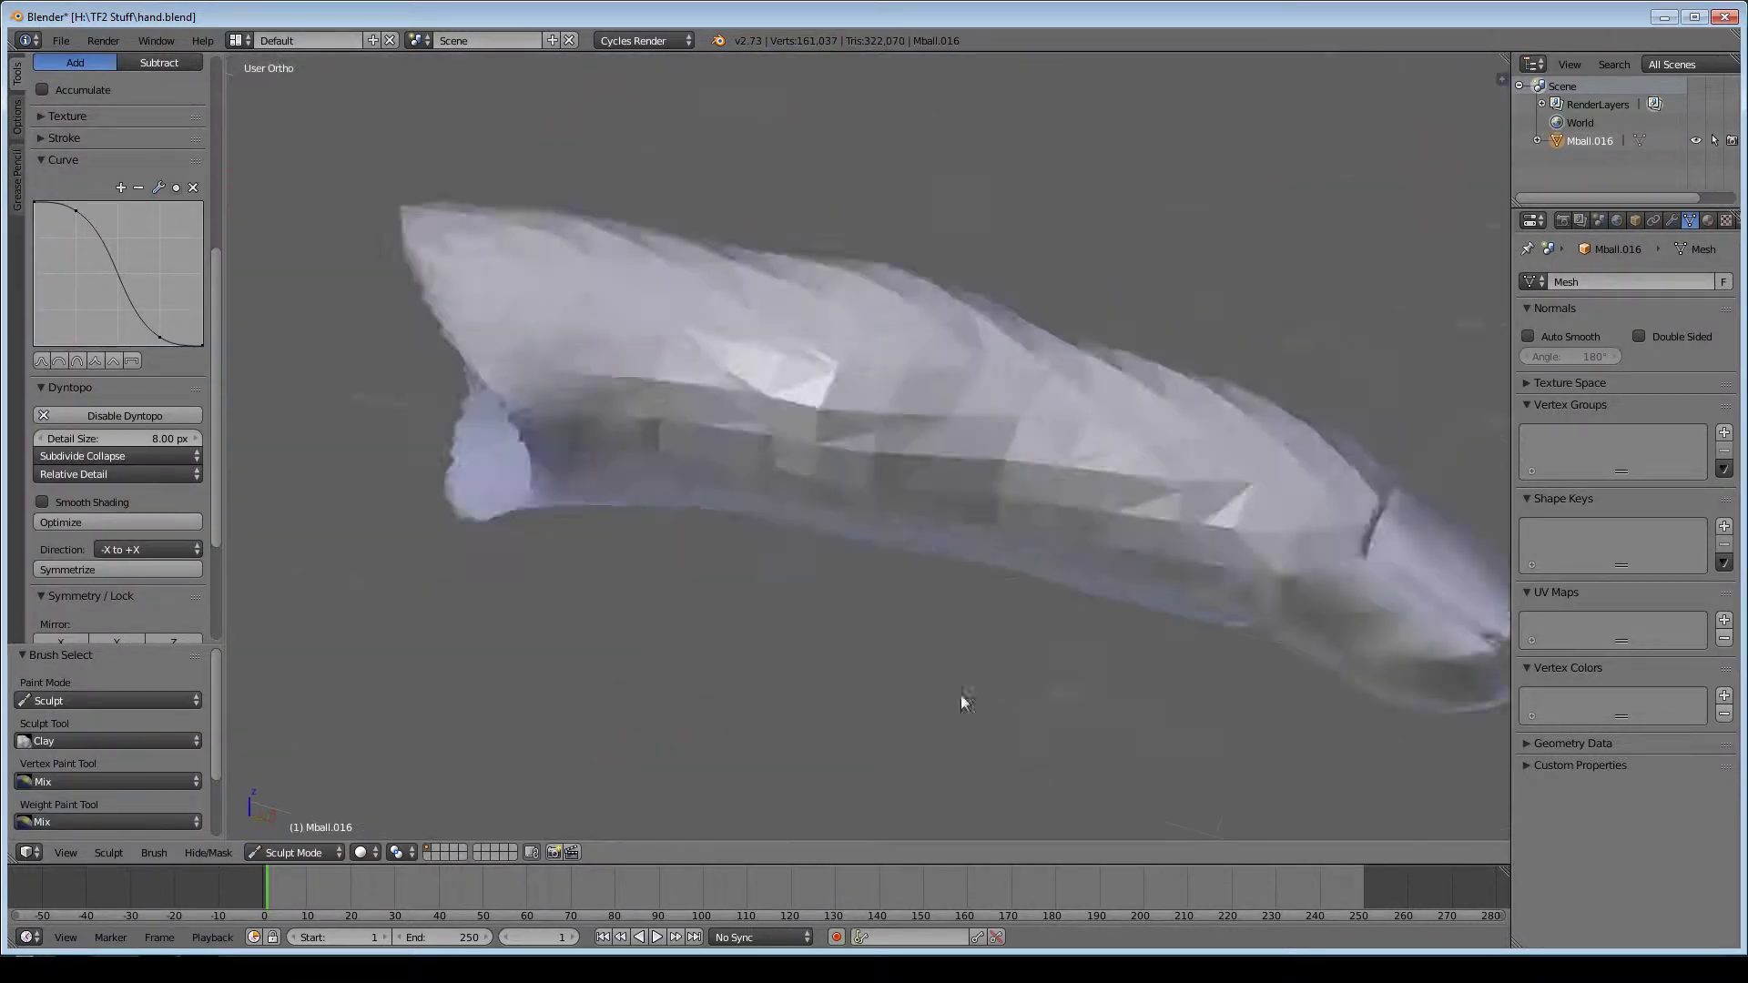
- Carve a knuckle crease across the finger with the Crease brush
{"action": "key", "text": "shift+c"}
{"action": "scroll", "coordinate": [834, 353], "scroll_direction": "up", "scroll_amount": 3}
{"action": "left_click_drag", "start_coordinate": [834, 353], "coordinate": [768, 575]}
{"action": "mouse_move", "coordinate": [768, 576]}
{"action": "middle_mouse_down"}
{"action": "mouse_move", "coordinate": [865, 430]}
{"action": "mouse_move", "coordinate": [1140, 564]}
{"action": "middle_mouse_up"}
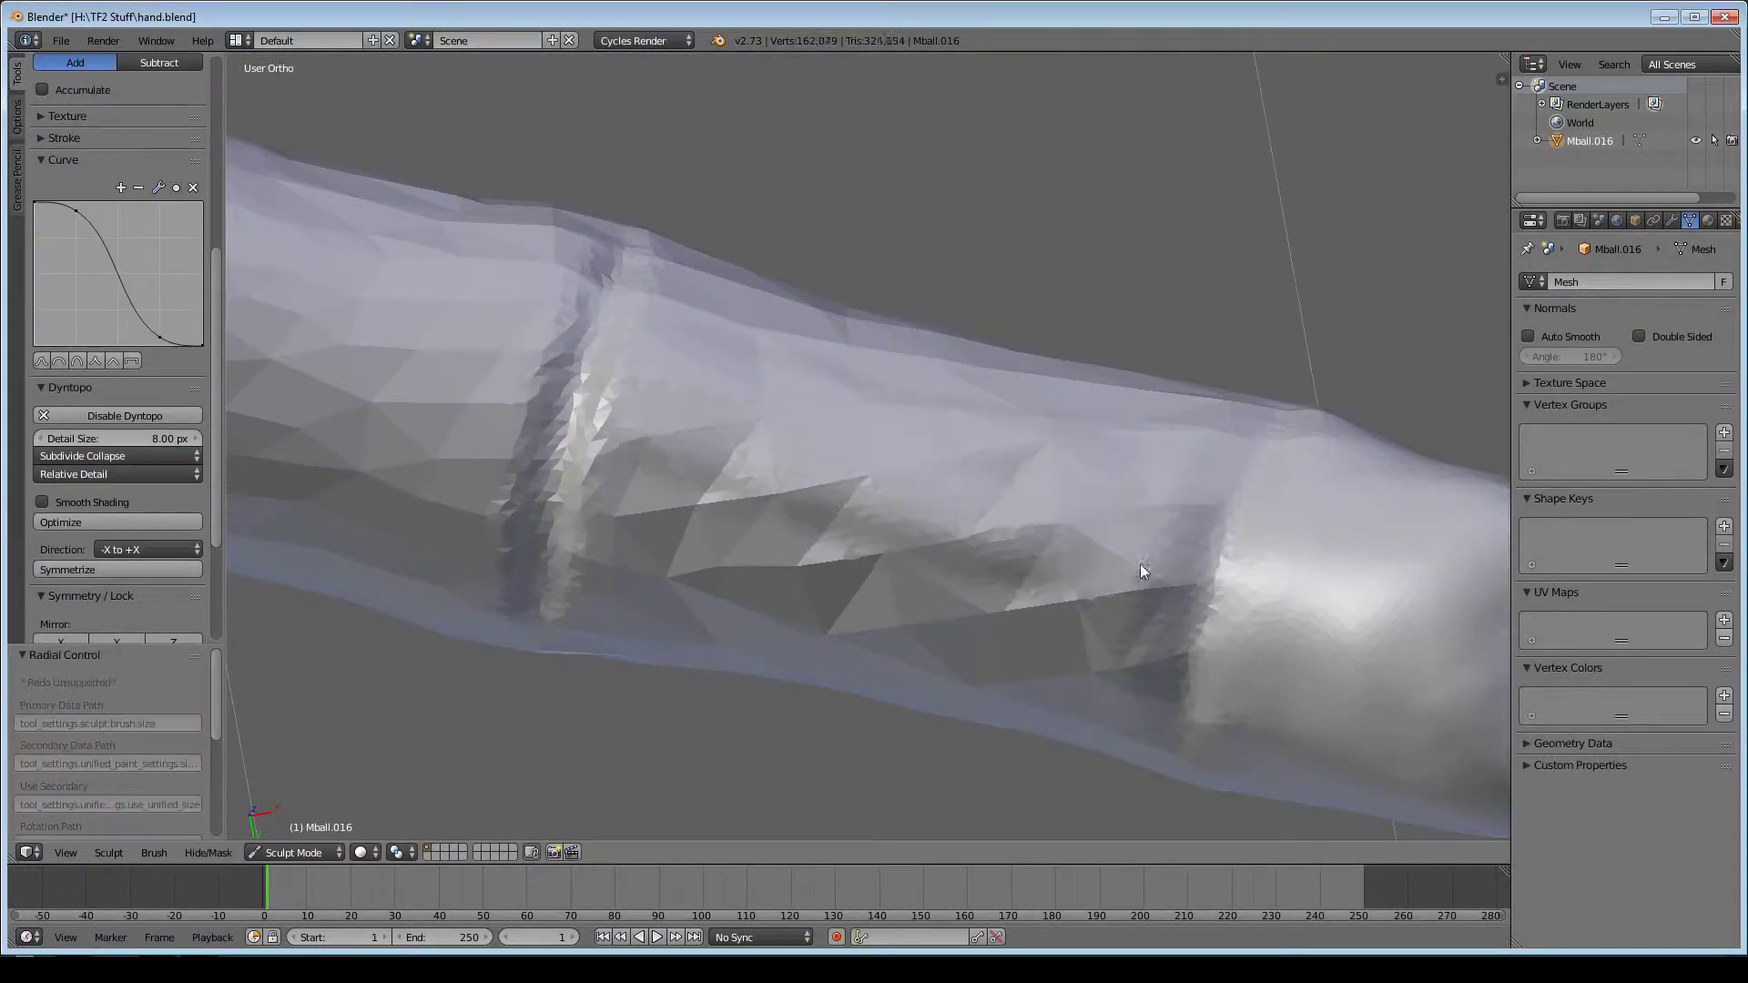
{"action": "middle_click_drag", "start_coordinate": [674, 292], "coordinate": [1116, 439]}
{"action": "left_click_drag", "start_coordinate": [1116, 439], "coordinate": [916, 455]}
{"action": "mouse_move", "coordinate": [915, 455]}
{"action": "middle_mouse_down"}
{"action": "mouse_move", "coordinate": [583, 758]}
{"action": "mouse_move", "coordinate": [810, 541]}
{"action": "middle_mouse_up"}
{"action": "middle_click_drag", "start_coordinate": [1164, 500], "coordinate": [665, 605]}
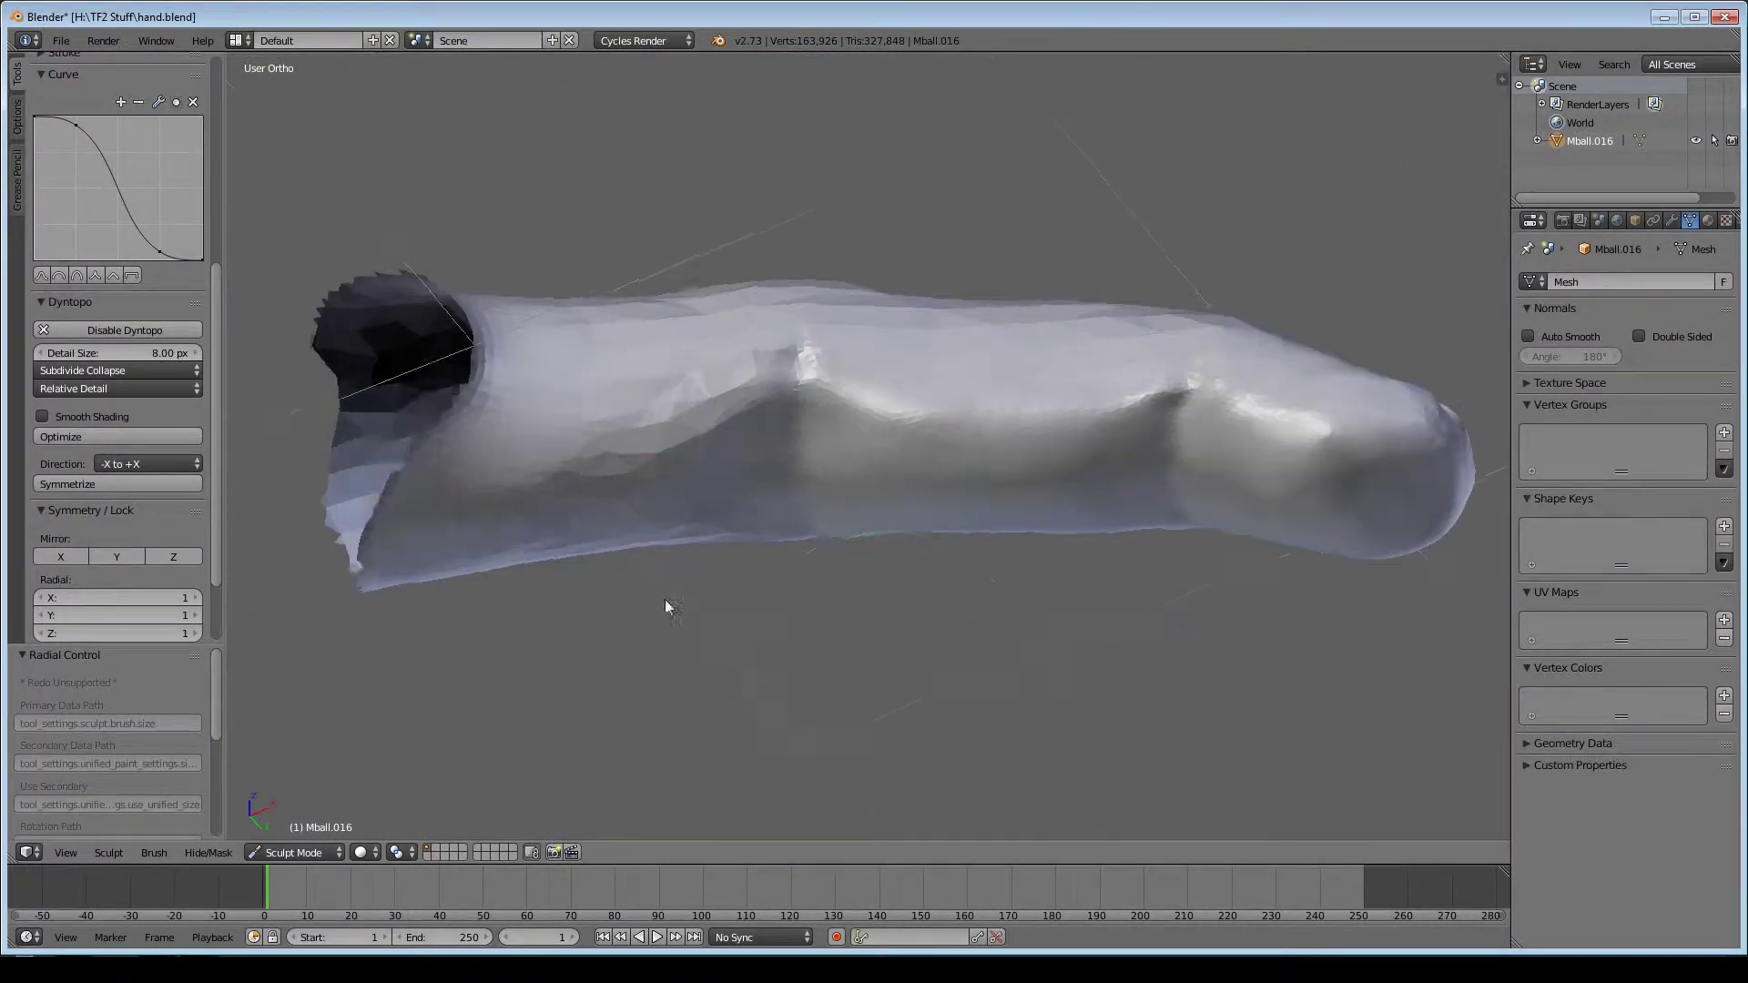
{"action": "scroll", "coordinate": [665, 605], "scroll_direction": "up", "scroll_amount": 5}
- Add a clay dab, then carve the first wrinkle grooves over the knuckle
{"action": "key", "text": "c"}
{"action": "left_click_drag", "start_coordinate": [628, 470], "coordinate": [697, 468]}
{"action": "mouse_move", "coordinate": [726, 691]}
{"action": "middle_mouse_down"}
{"action": "mouse_move", "coordinate": [1050, 534]}
{"action": "mouse_move", "coordinate": [753, 498]}
{"action": "mouse_move", "coordinate": [928, 471]}
{"action": "mouse_move", "coordinate": [863, 566]}
{"action": "middle_mouse_up"}
{"action": "left_click_drag", "start_coordinate": [863, 566], "coordinate": [680, 624]}
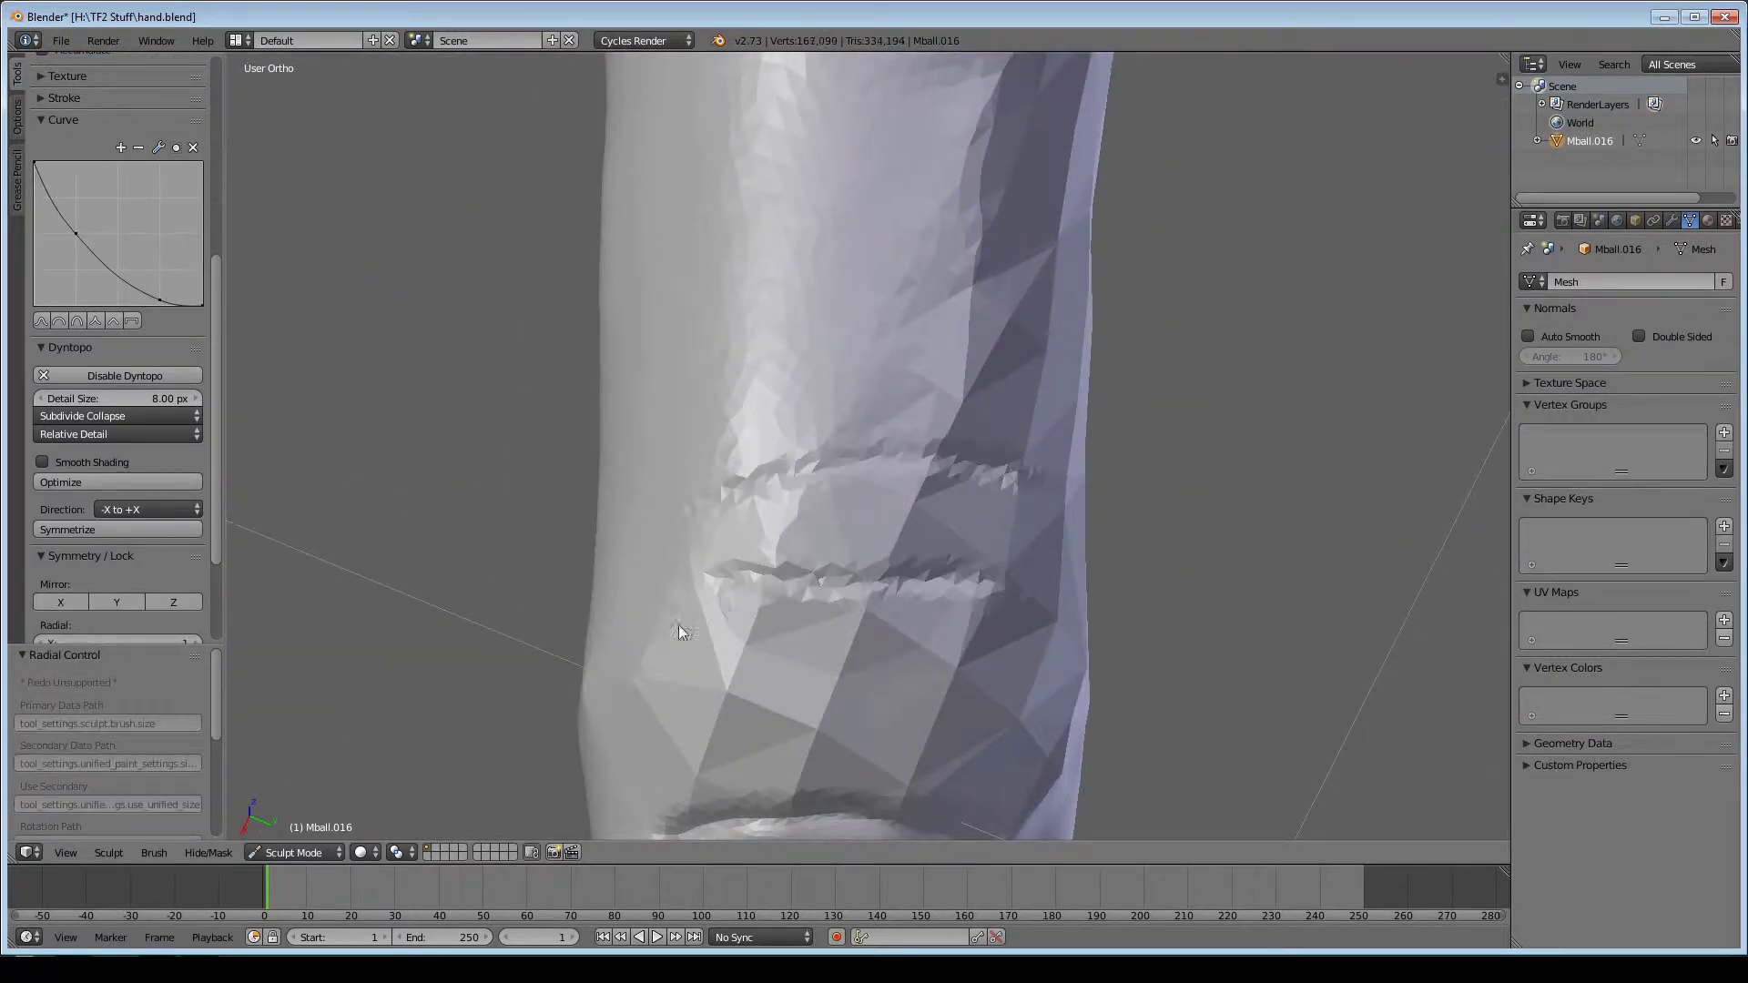
{"action": "key", "text": "f"}
{"action": "left_click", "coordinate": [972, 393]}
{"action": "middle_click_drag", "start_coordinate": [972, 393], "coordinate": [820, 582]}
{"action": "left_click_drag", "start_coordinate": [720, 587], "coordinate": [849, 592]}
{"action": "mouse_move", "coordinate": [849, 592]}
{"action": "middle_mouse_down"}
{"action": "mouse_move", "coordinate": [850, 424]}
{"action": "mouse_move", "coordinate": [708, 497]}
{"action": "mouse_move", "coordinate": [837, 473]}
{"action": "mouse_move", "coordinate": [905, 541]}
{"action": "mouse_move", "coordinate": [897, 469]}
{"action": "middle_mouse_up"}
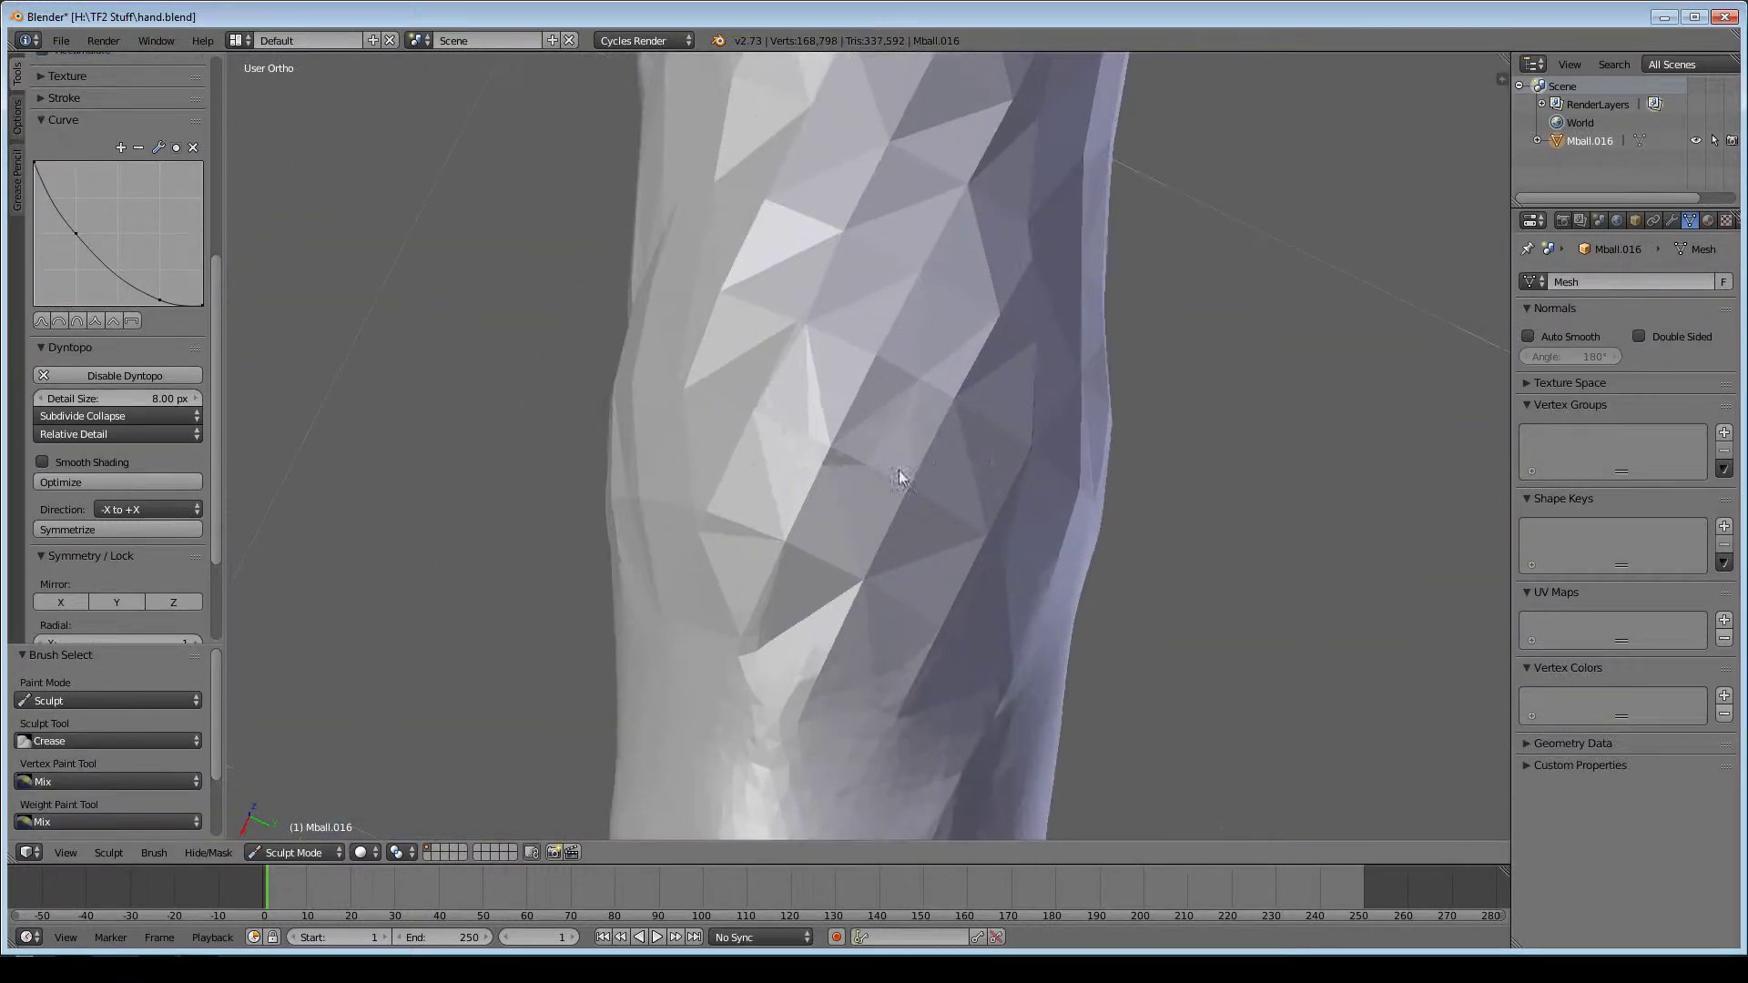
- Carve and deepen more wrinkle lines across the knuckle
{"action": "left_click_drag", "start_coordinate": [993, 519], "coordinate": [756, 510]}
{"action": "left_click_drag", "start_coordinate": [1011, 451], "coordinate": [728, 446]}
{"action": "middle_click_drag", "start_coordinate": [724, 402], "coordinate": [784, 515]}
{"action": "left_click_drag", "start_coordinate": [784, 515], "coordinate": [909, 505]}
{"action": "scroll", "coordinate": [909, 505], "scroll_direction": "down", "scroll_amount": 3}
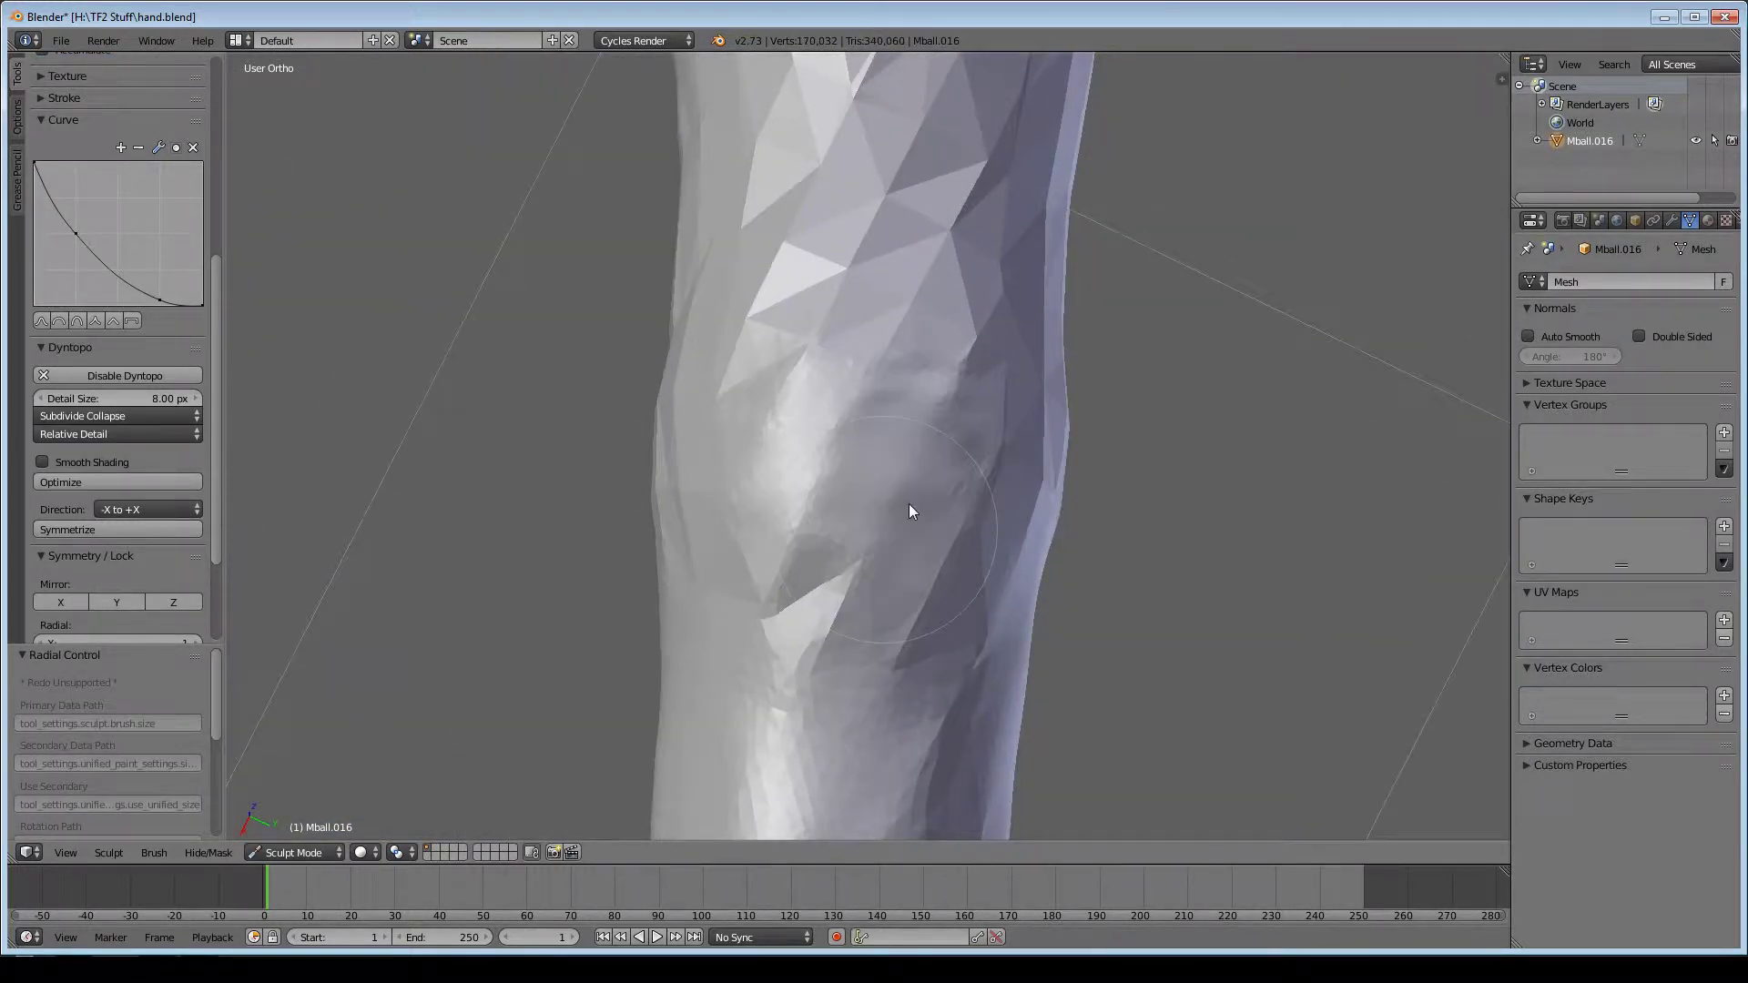
{"action": "mouse_move", "coordinate": [908, 504]}
{"action": "middle_mouse_down"}
{"action": "mouse_move", "coordinate": [795, 515]}
{"action": "mouse_move", "coordinate": [612, 483]}
{"action": "middle_mouse_up"}
{"action": "left_click_drag", "start_coordinate": [583, 469], "coordinate": [1202, 428]}
{"action": "left_click_drag", "start_coordinate": [653, 587], "coordinate": [1093, 509]}
{"action": "left_click_drag", "start_coordinate": [1020, 264], "coordinate": [656, 386]}
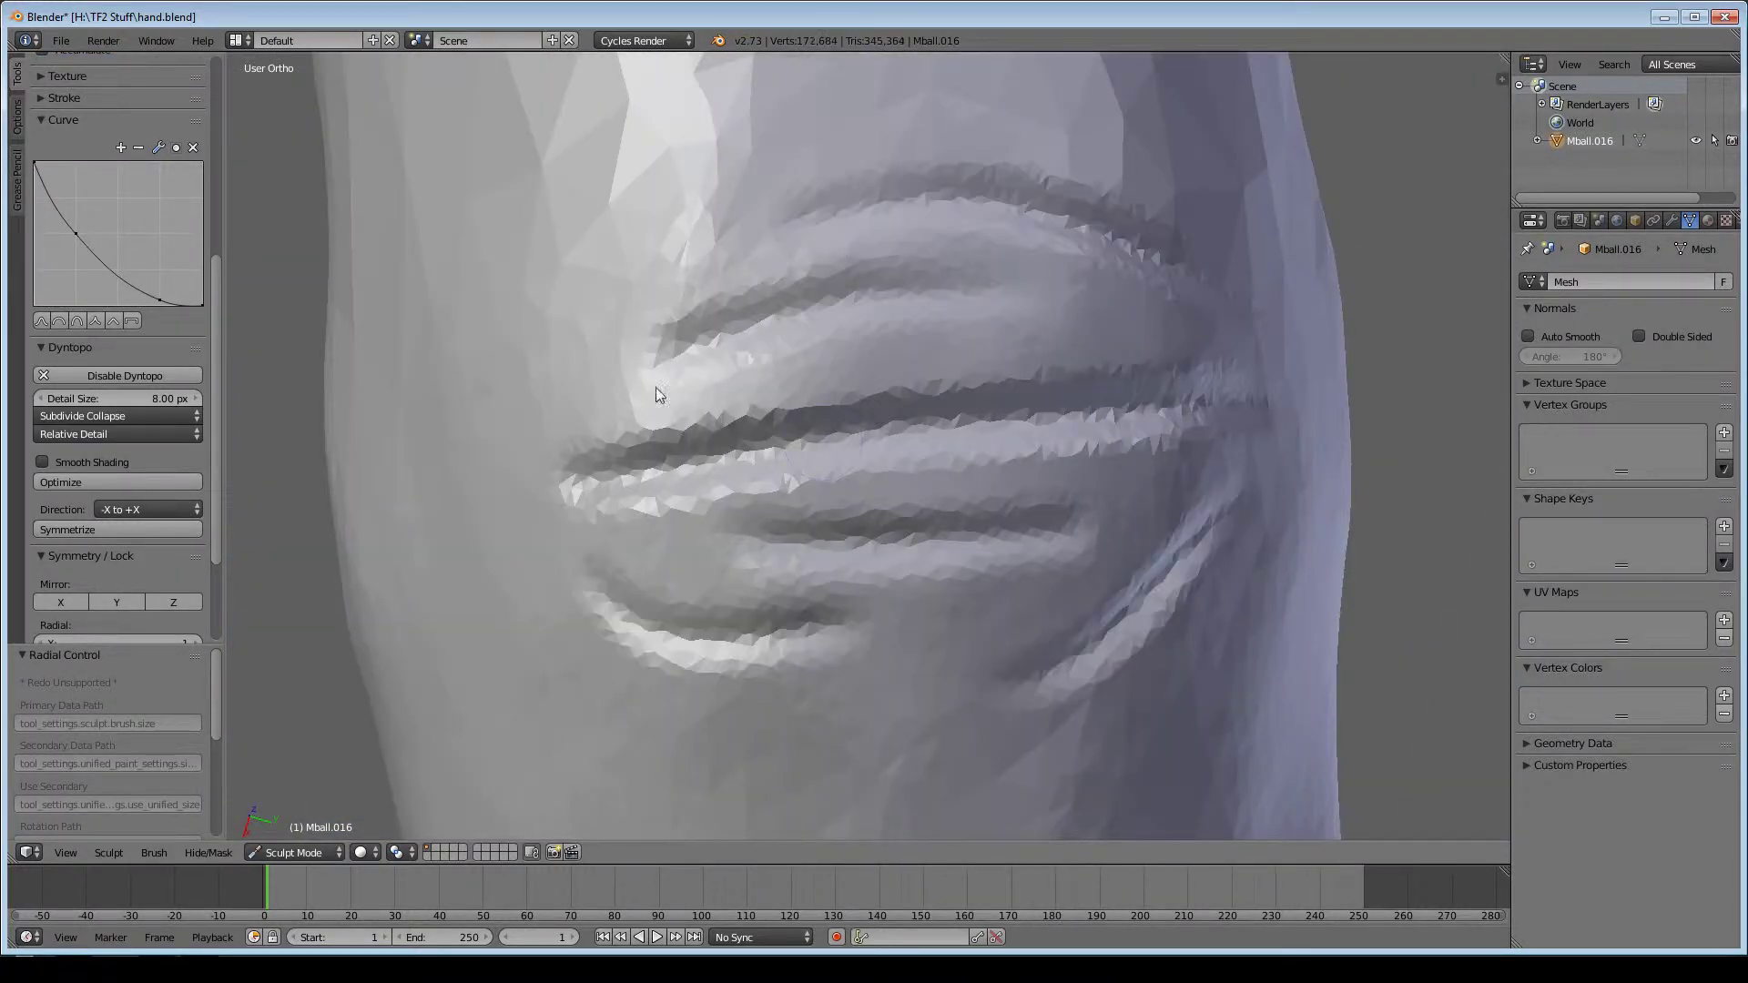
{"action": "middle_click_drag", "start_coordinate": [656, 386], "coordinate": [916, 501]}
{"action": "scroll", "coordinate": [916, 494], "scroll_direction": "down", "scroll_amount": 5}
{"action": "mouse_move", "coordinate": [915, 614]}
{"action": "middle_mouse_down"}
{"action": "mouse_move", "coordinate": [796, 337]}
{"action": "mouse_move", "coordinate": [862, 468]}
{"action": "mouse_move", "coordinate": [698, 508]}
{"action": "mouse_move", "coordinate": [865, 483]}
{"action": "mouse_move", "coordinate": [740, 614]}
{"action": "mouse_move", "coordinate": [758, 526]}
{"action": "middle_mouse_up"}
{"action": "key", "text": "c"}
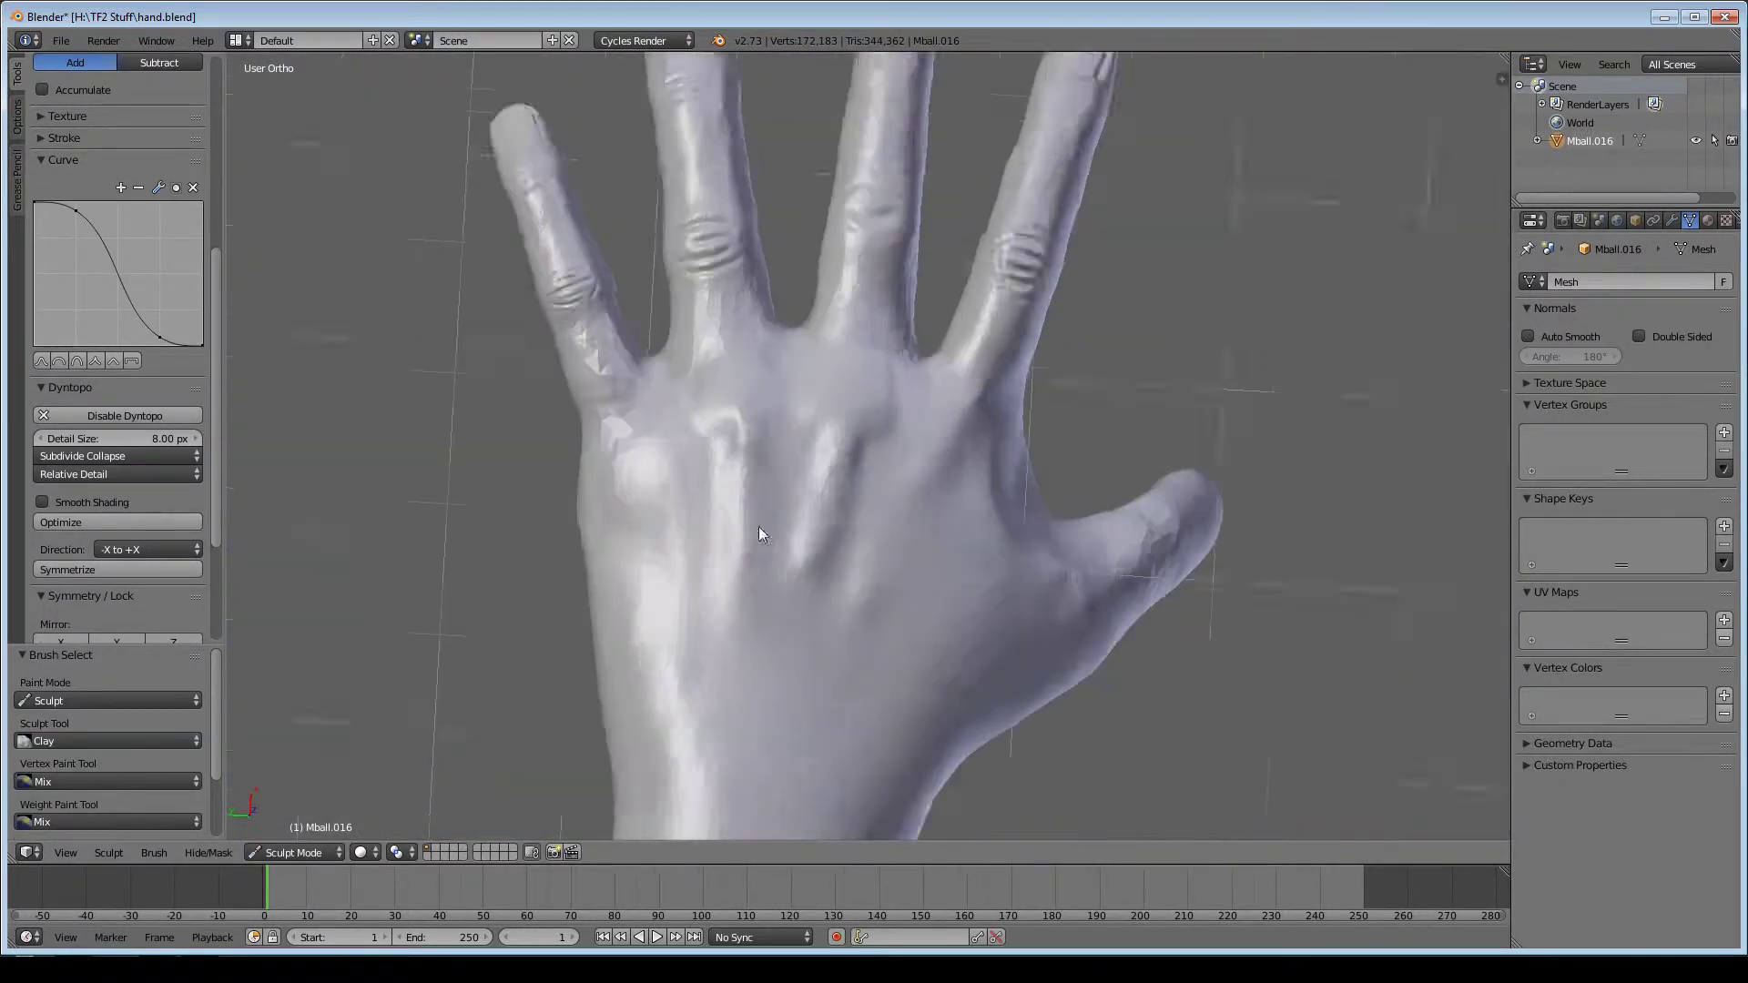
- Add a small sculpt stroke on the fingers from a low view
{"action": "scroll", "coordinate": [905, 579], "scroll_direction": "up", "scroll_amount": 2}
{"action": "mouse_move", "coordinate": [905, 580]}
{"action": "middle_mouse_down"}
{"action": "mouse_move", "coordinate": [670, 629]}
{"action": "mouse_move", "coordinate": [989, 544]}
{"action": "middle_mouse_up"}
{"action": "left_click_drag", "start_coordinate": [989, 544], "coordinate": [1093, 601]}
{"action": "mouse_move", "coordinate": [1092, 601]}
{"action": "middle_mouse_down"}
{"action": "mouse_move", "coordinate": [1030, 468]}
{"action": "mouse_move", "coordinate": [1078, 621]}
{"action": "mouse_move", "coordinate": [1022, 702]}
{"action": "mouse_move", "coordinate": [860, 363]}
{"action": "middle_mouse_up"}
{"action": "scroll", "coordinate": [1023, 702], "scroll_direction": "up", "scroll_amount": 4}
{"action": "scroll", "coordinate": [859, 363], "scroll_direction": "up", "scroll_amount": 2}
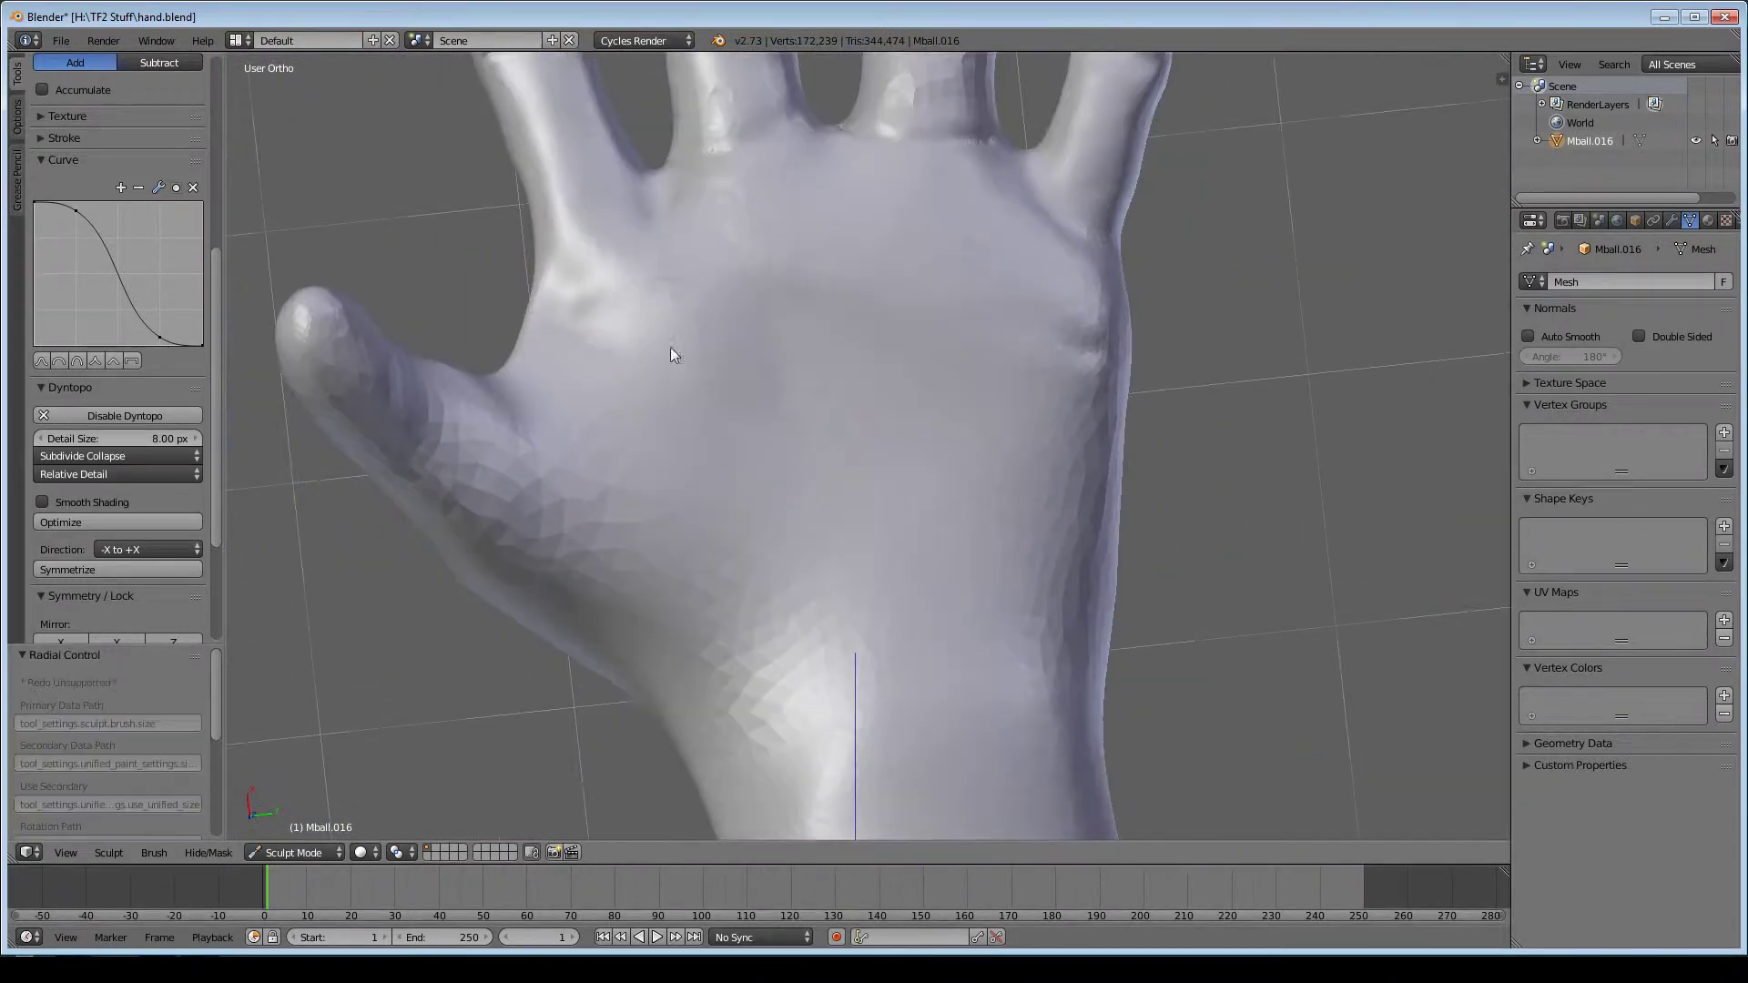
- Shape the palm crease and thumb base, and deepen the palm creases
{"action": "key", "text": "f"}
{"action": "left_click", "coordinate": [1206, 362]}
{"action": "mouse_move", "coordinate": [1206, 363]}
{"action": "left_mouse_down"}
{"action": "mouse_move", "coordinate": [994, 442]}
{"action": "mouse_move", "coordinate": [1074, 536]}
{"action": "mouse_move", "coordinate": [542, 470]}
{"action": "left_mouse_up"}
{"action": "middle_click_drag", "start_coordinate": [543, 470], "coordinate": [710, 629]}
{"action": "left_click_drag", "start_coordinate": [711, 628], "coordinate": [664, 460]}
{"action": "middle_click_drag", "start_coordinate": [664, 461], "coordinate": [739, 326]}
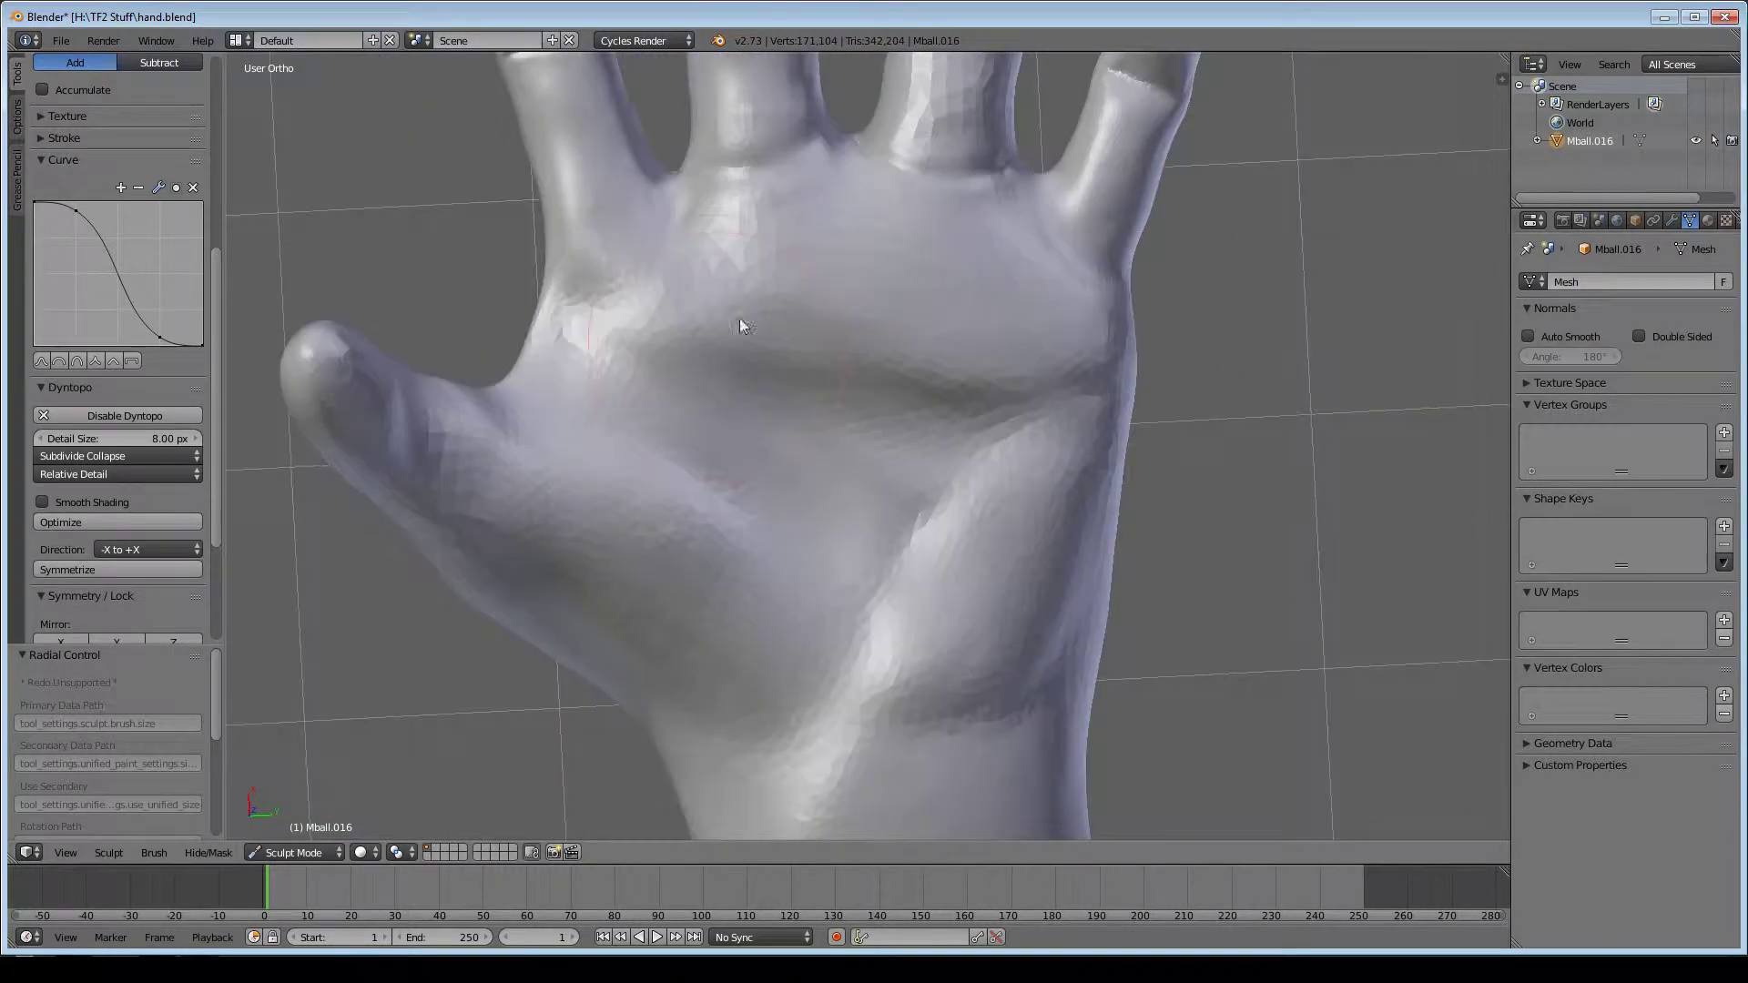
{"action": "scroll", "coordinate": [703, 374], "scroll_direction": "down", "scroll_amount": 2}
- Sculpt a stroke along the thumb with a different brush
{"action": "key", "text": "s"}
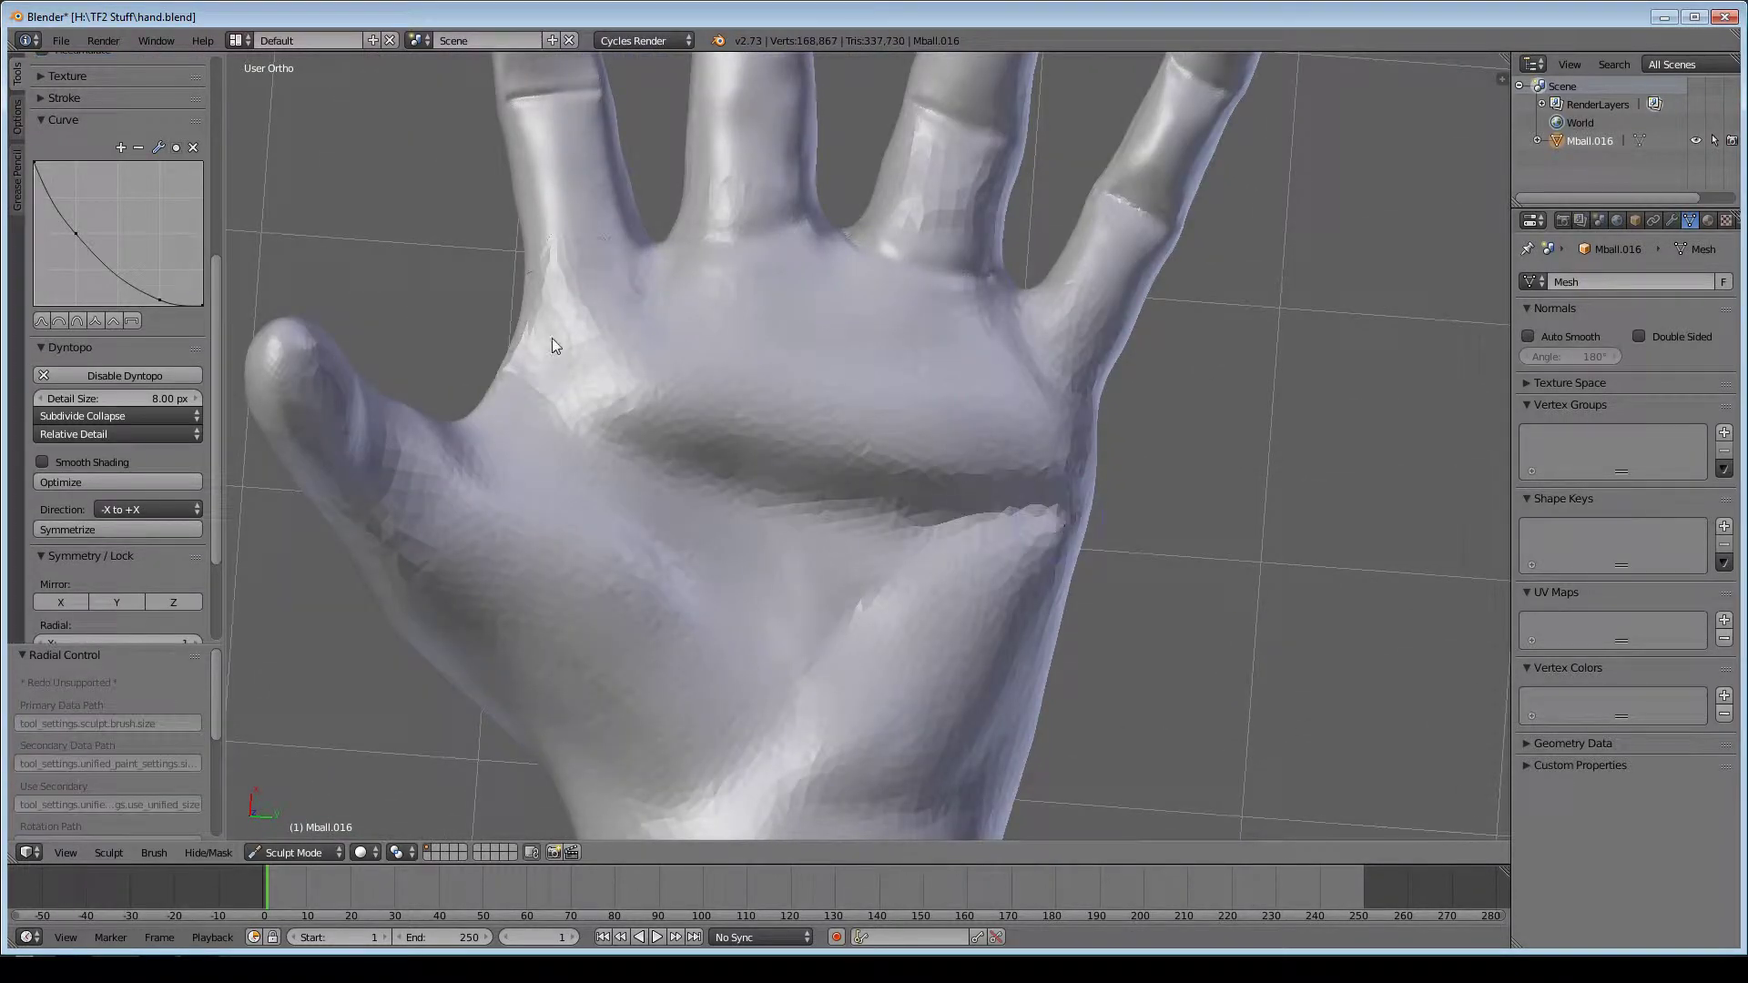
{"action": "mouse_move", "coordinate": [552, 337]}
{"action": "middle_mouse_down"}
{"action": "mouse_move", "coordinate": [973, 310]}
{"action": "mouse_move", "coordinate": [936, 543]}
{"action": "mouse_move", "coordinate": [1132, 383]}
{"action": "mouse_move", "coordinate": [866, 500]}
{"action": "mouse_move", "coordinate": [685, 531]}
{"action": "middle_mouse_up"}
{"action": "left_click_drag", "start_coordinate": [685, 523], "coordinate": [824, 559]}
{"action": "scroll", "coordinate": [823, 559], "scroll_direction": "up", "scroll_amount": 3}
{"action": "mouse_move", "coordinate": [823, 559]}
{"action": "middle_mouse_down"}
{"action": "mouse_move", "coordinate": [725, 462]}
{"action": "mouse_move", "coordinate": [686, 517]}
{"action": "mouse_move", "coordinate": [774, 489]}
{"action": "mouse_move", "coordinate": [564, 392]}
{"action": "middle_mouse_up"}
- Carve a crease around the fingernail edge, setting the brush radius to 65 px
{"action": "left_click_drag", "start_coordinate": [564, 392], "coordinate": [710, 271]}
{"action": "left_click_drag", "start_coordinate": [583, 469], "coordinate": [861, 619]}
{"action": "mouse_move", "coordinate": [752, 248]}
{"action": "middle_mouse_down"}
{"action": "mouse_move", "coordinate": [702, 544]}
{"action": "mouse_move", "coordinate": [595, 432]}
{"action": "middle_mouse_up"}
{"action": "key", "text": "f"}
{"action": "left_click_drag", "start_coordinate": [596, 431], "coordinate": [674, 423]}
{"action": "mouse_move", "coordinate": [674, 423]}
{"action": "middle_mouse_down"}
{"action": "mouse_move", "coordinate": [748, 574]}
{"action": "mouse_move", "coordinate": [696, 489]}
{"action": "mouse_move", "coordinate": [643, 479]}
{"action": "mouse_move", "coordinate": [555, 631]}
{"action": "middle_mouse_up"}
{"action": "scroll", "coordinate": [555, 632], "scroll_direction": "down", "scroll_amount": 2}
{"action": "scroll", "coordinate": [945, 598], "scroll_direction": "up", "scroll_amount": 3}
{"action": "mouse_move", "coordinate": [945, 598]}
{"action": "middle_mouse_down"}
{"action": "mouse_move", "coordinate": [820, 590]}
{"action": "mouse_move", "coordinate": [592, 490]}
{"action": "middle_mouse_up"}
{"action": "left_click_drag", "start_coordinate": [592, 490], "coordinate": [656, 423]}
{"action": "mouse_move", "coordinate": [656, 424]}
{"action": "middle_mouse_down"}
{"action": "mouse_move", "coordinate": [708, 521]}
{"action": "mouse_move", "coordinate": [724, 430]}
{"action": "mouse_move", "coordinate": [916, 559]}
{"action": "middle_mouse_up"}
- Adjust brush strength and pinch the fingernail edge tighter with the Pinch brush
{"action": "key", "text": "shift+f"}
{"action": "left_click", "coordinate": [724, 430]}
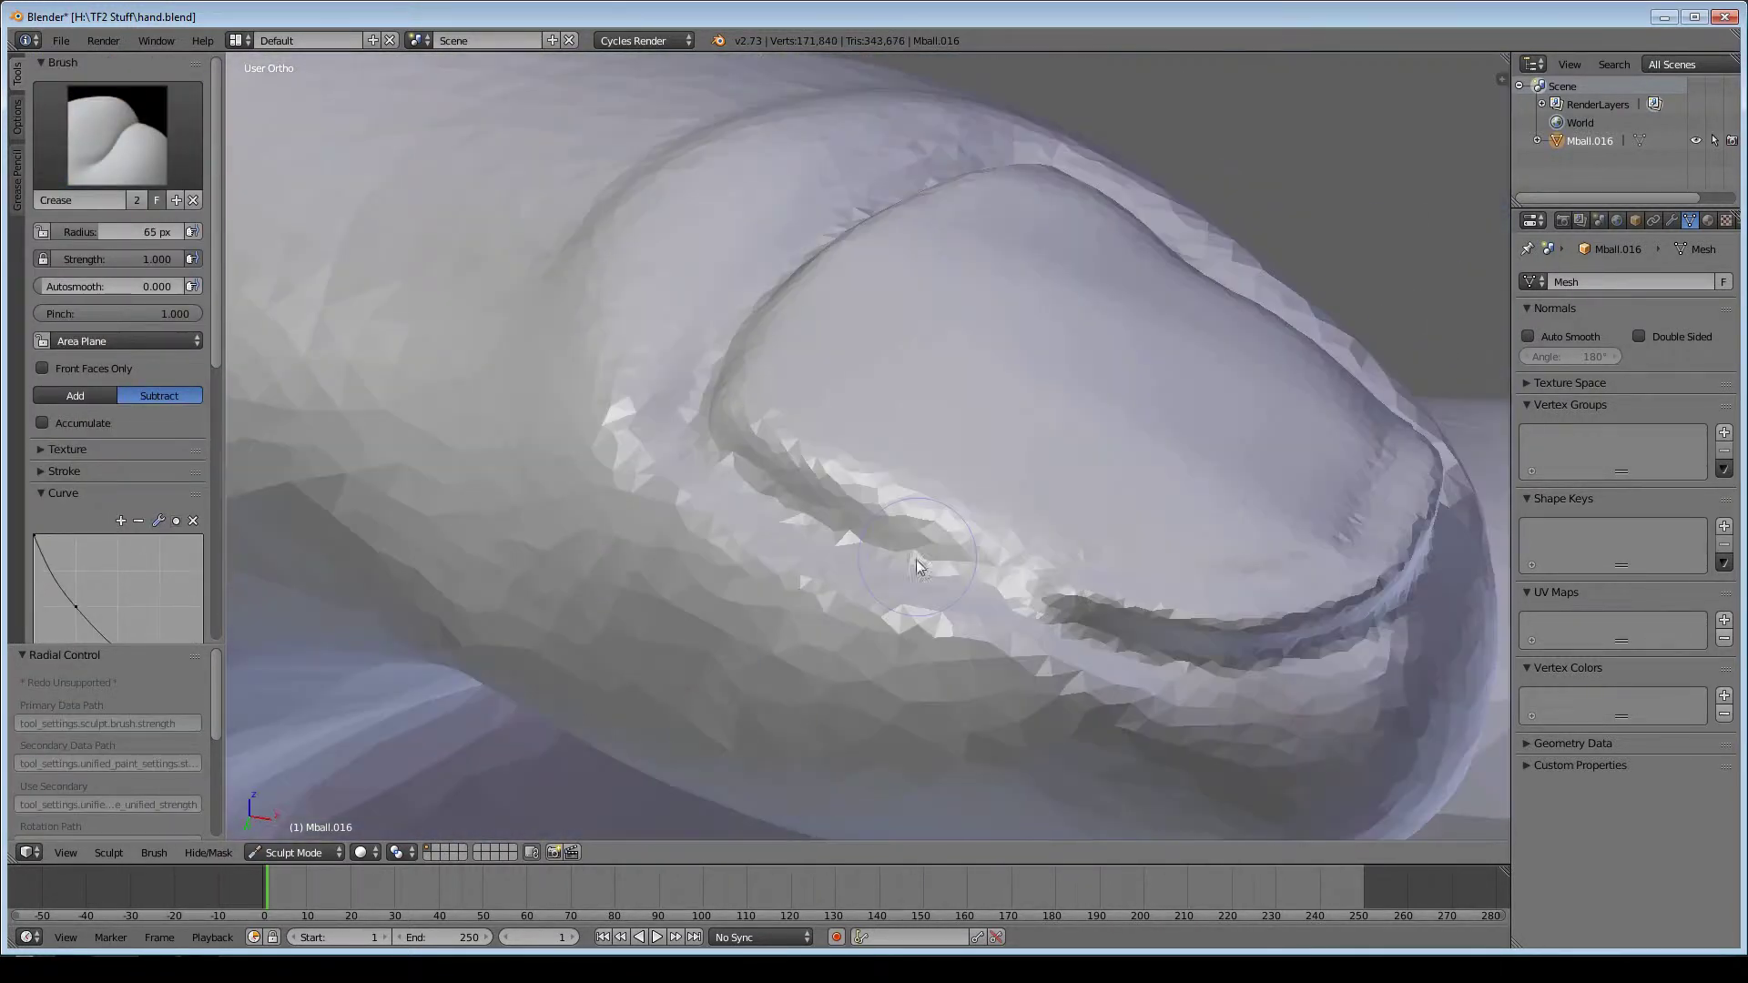
{"action": "middle_click_drag", "start_coordinate": [1011, 598], "coordinate": [988, 538]}
{"action": "key", "text": "p"}
{"action": "key", "text": "f"}
{"action": "left_click", "coordinate": [1276, 637]}
{"action": "mouse_move", "coordinate": [1277, 637]}
{"action": "middle_mouse_down"}
{"action": "mouse_move", "coordinate": [963, 422]}
{"action": "mouse_move", "coordinate": [856, 384]}
{"action": "mouse_move", "coordinate": [900, 681]}
{"action": "middle_mouse_up"}
{"action": "left_click", "coordinate": [856, 385]}
- Carve the crease around the fingernail with the Crease brush
{"action": "key", "text": "shift+c"}
{"action": "mouse_move", "coordinate": [601, 624]}
{"action": "middle_mouse_down"}
{"action": "mouse_move", "coordinate": [759, 681]}
{"action": "mouse_move", "coordinate": [532, 559]}
{"action": "mouse_move", "coordinate": [745, 716]}
{"action": "mouse_move", "coordinate": [926, 401]}
{"action": "mouse_move", "coordinate": [926, 550]}
{"action": "mouse_move", "coordinate": [865, 293]}
{"action": "mouse_move", "coordinate": [1271, 541]}
{"action": "mouse_move", "coordinate": [630, 557]}
{"action": "mouse_move", "coordinate": [1042, 450]}
{"action": "mouse_move", "coordinate": [904, 519]}
{"action": "mouse_move", "coordinate": [866, 483]}
{"action": "mouse_move", "coordinate": [889, 492]}
{"action": "mouse_move", "coordinate": [893, 538]}
{"action": "mouse_move", "coordinate": [844, 576]}
{"action": "middle_mouse_up"}
{"action": "key", "text": "shift+c"}
{"action": "key", "text": "g"}
{"action": "key", "text": "f"}
{"action": "key", "text": "shift+c"}
{"action": "scroll", "coordinate": [710, 515], "scroll_direction": "up", "scroll_amount": 5}
{"action": "scroll", "coordinate": [710, 516], "scroll_direction": "down", "scroll_amount": 5}
- Set a smaller Clay brush and line up the view on the fingertip
{"action": "key", "text": "c"}
{"action": "key", "text": "f"}
{"action": "left_click", "coordinate": [898, 418]}
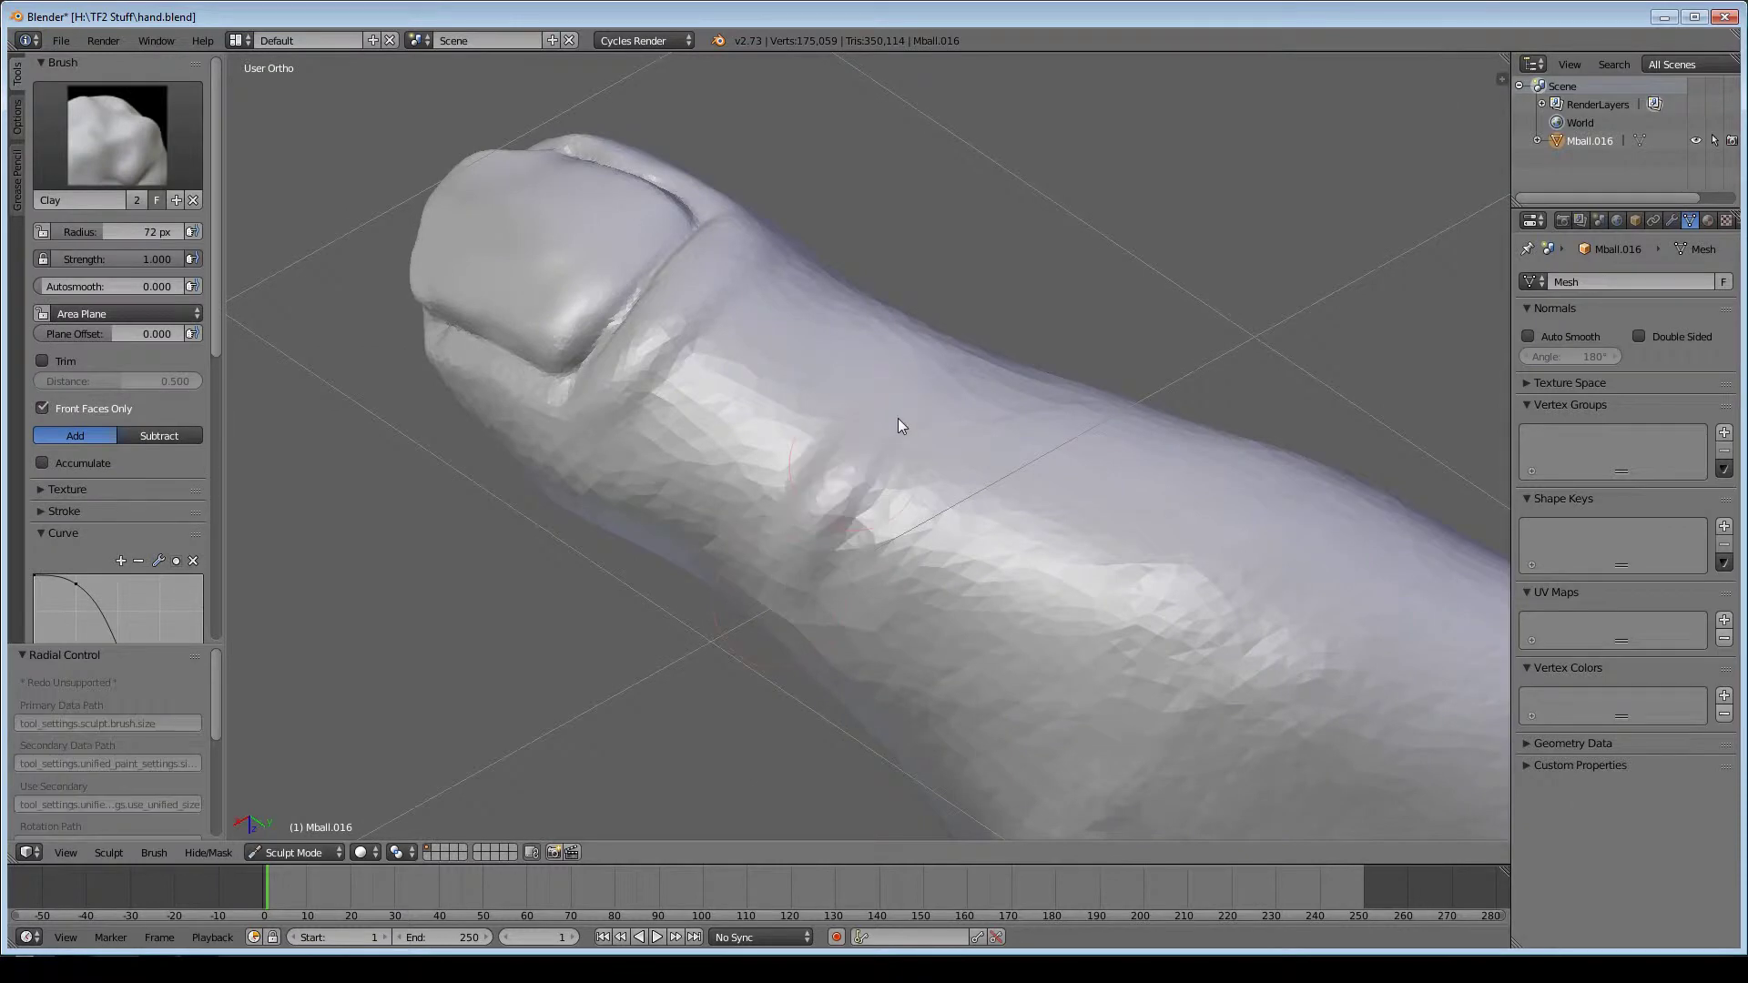
{"action": "scroll", "coordinate": [898, 418], "scroll_direction": "up", "scroll_amount": 2}
{"action": "middle_click_drag", "start_coordinate": [985, 551], "coordinate": [871, 209]}
{"action": "mouse_move", "coordinate": [920, 430]}
{"action": "middle_mouse_down"}
{"action": "mouse_move", "coordinate": [822, 336]}
{"action": "mouse_move", "coordinate": [669, 413]}
{"action": "mouse_move", "coordinate": [725, 403]}
{"action": "mouse_move", "coordinate": [788, 512]}
{"action": "middle_mouse_up"}
- Set a smaller Crease brush and undo the last crease stroke
{"action": "key", "text": "shift+c"}
{"action": "scroll", "coordinate": [788, 512], "scroll_direction": "up", "scroll_amount": 3}
{"action": "key", "text": "f"}
{"action": "left_click", "coordinate": [657, 439]}
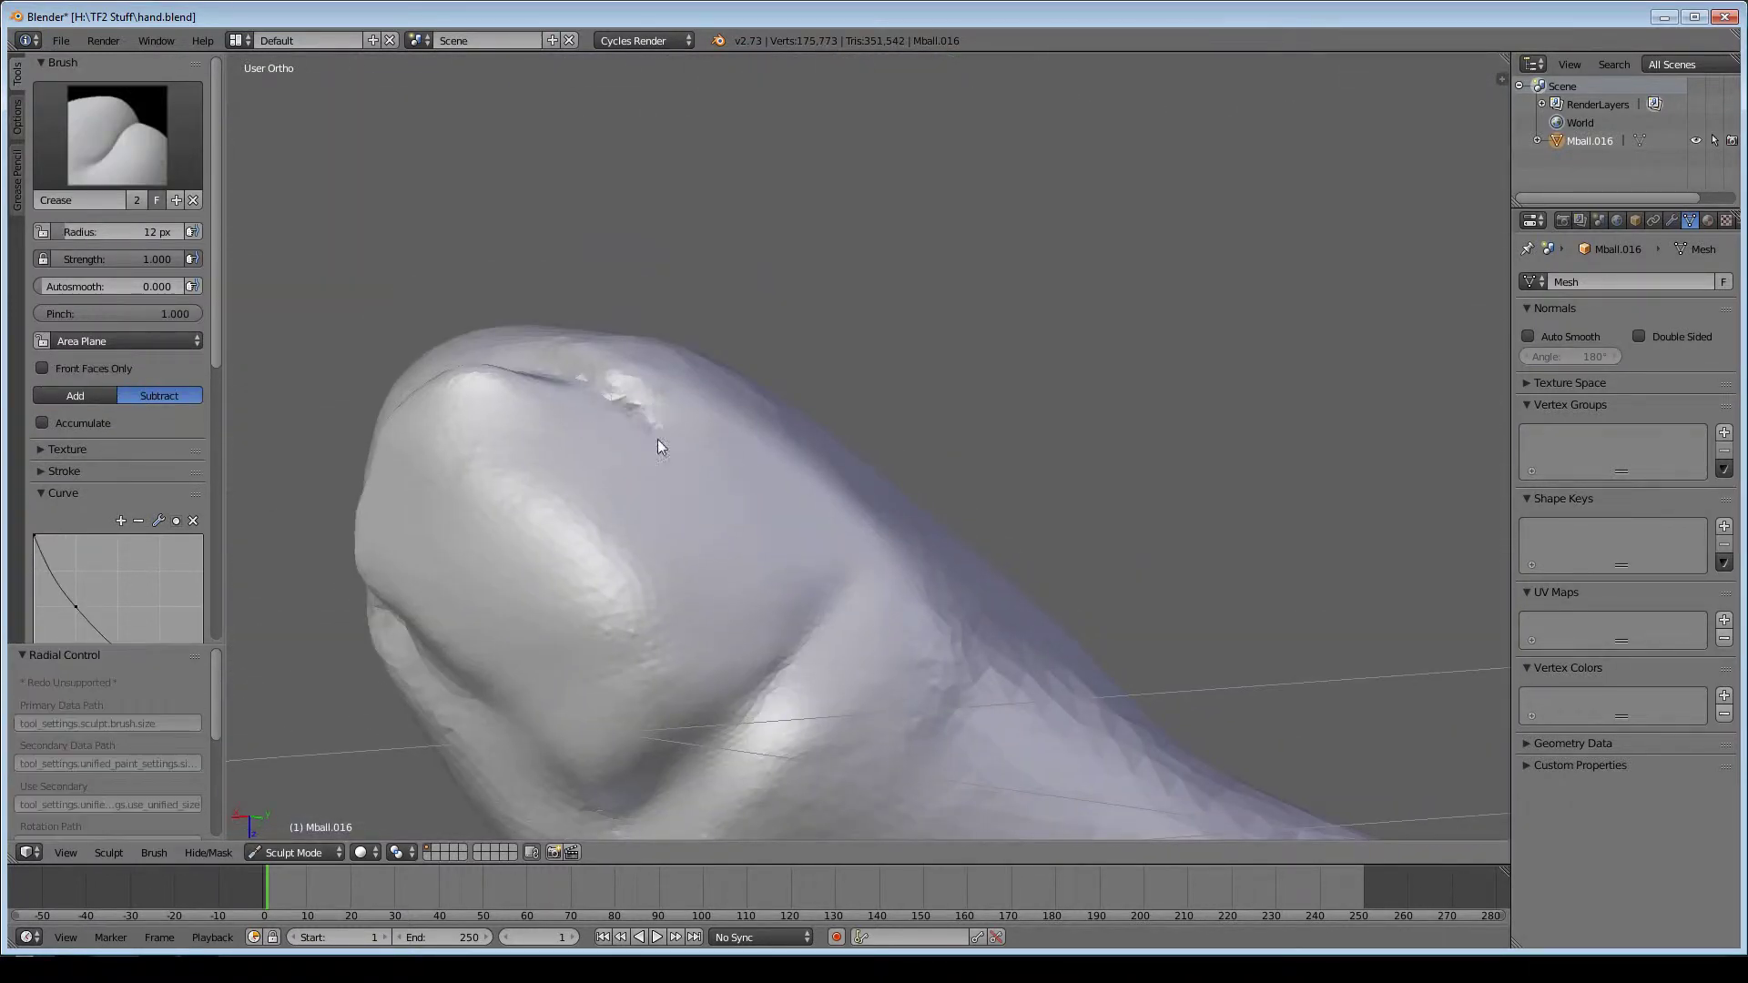
{"action": "key", "text": "ctrl+z"}
{"action": "scroll", "coordinate": [741, 436], "scroll_direction": "down", "scroll_amount": 3}
{"action": "scroll", "coordinate": [213, 303], "scroll_direction": "down", "scroll_amount": 5}
{"action": "scroll", "coordinate": [712, 466], "scroll_direction": "up", "scroll_amount": 3}
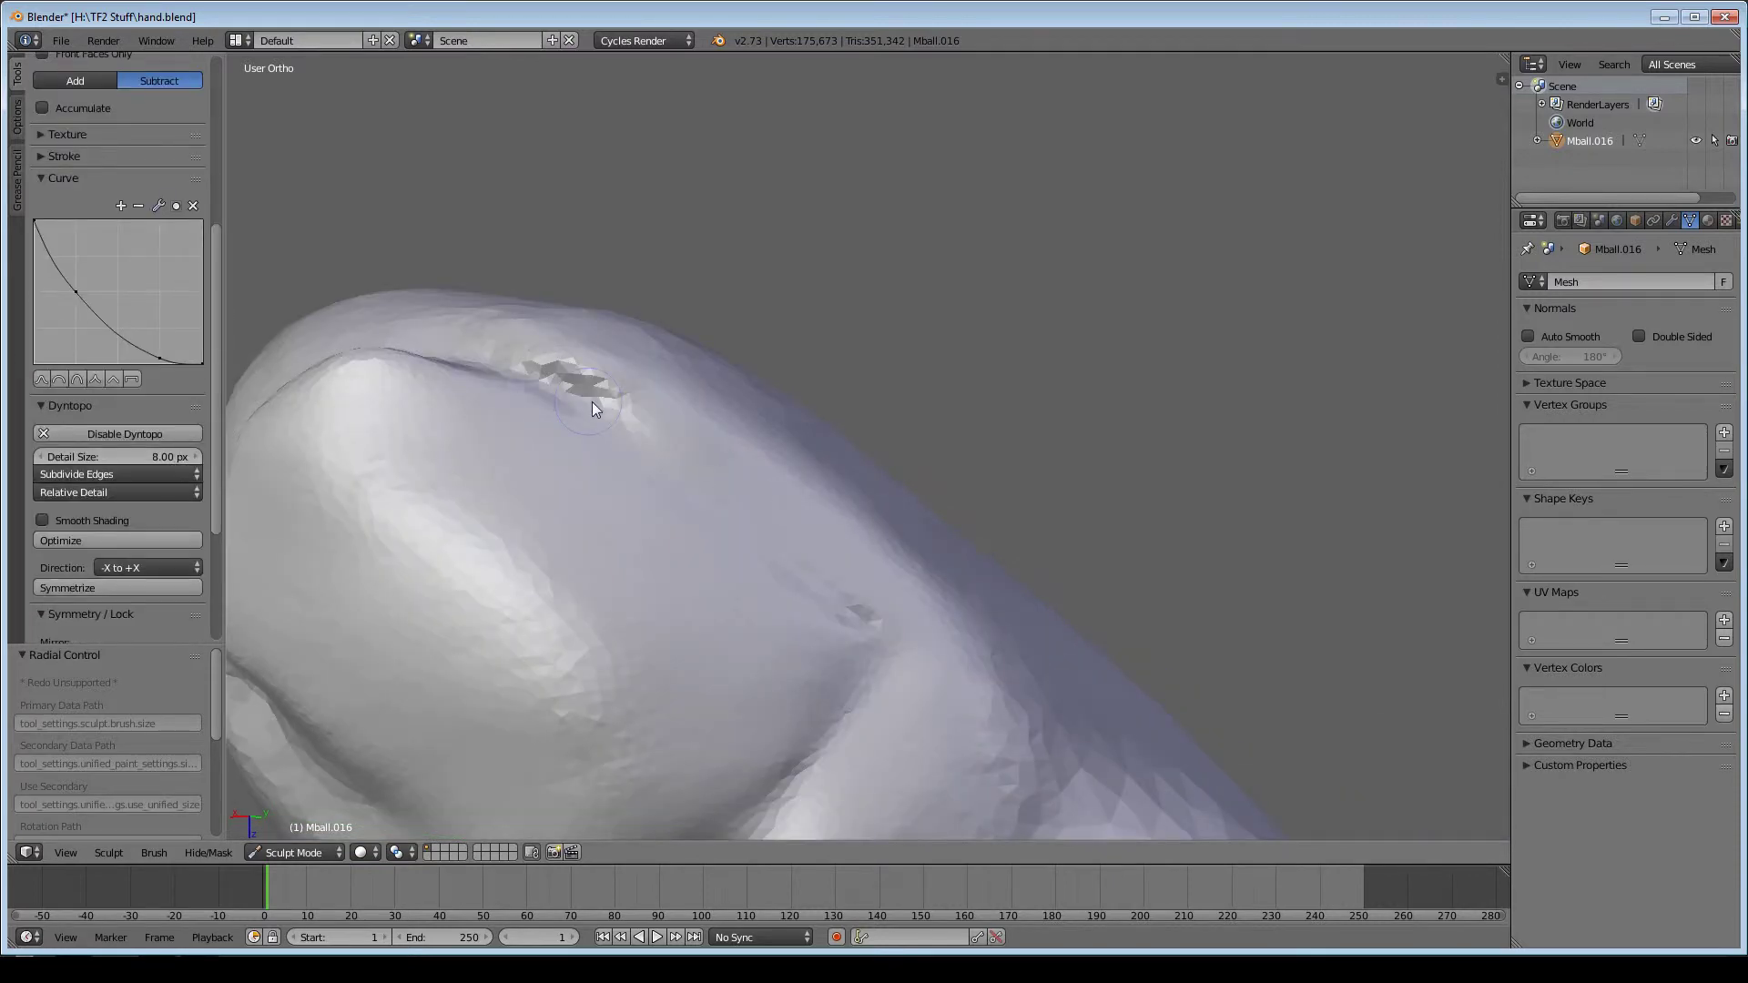
- Carve fine wrinkle lines at the knuckle, then view the whole hand
{"action": "mouse_move", "coordinate": [592, 401]}
{"action": "middle_mouse_down"}
{"action": "mouse_move", "coordinate": [614, 691]}
{"action": "mouse_move", "coordinate": [634, 574]}
{"action": "mouse_move", "coordinate": [772, 575]}
{"action": "middle_mouse_up"}
{"action": "left_click_drag", "start_coordinate": [1038, 574], "coordinate": [956, 656]}
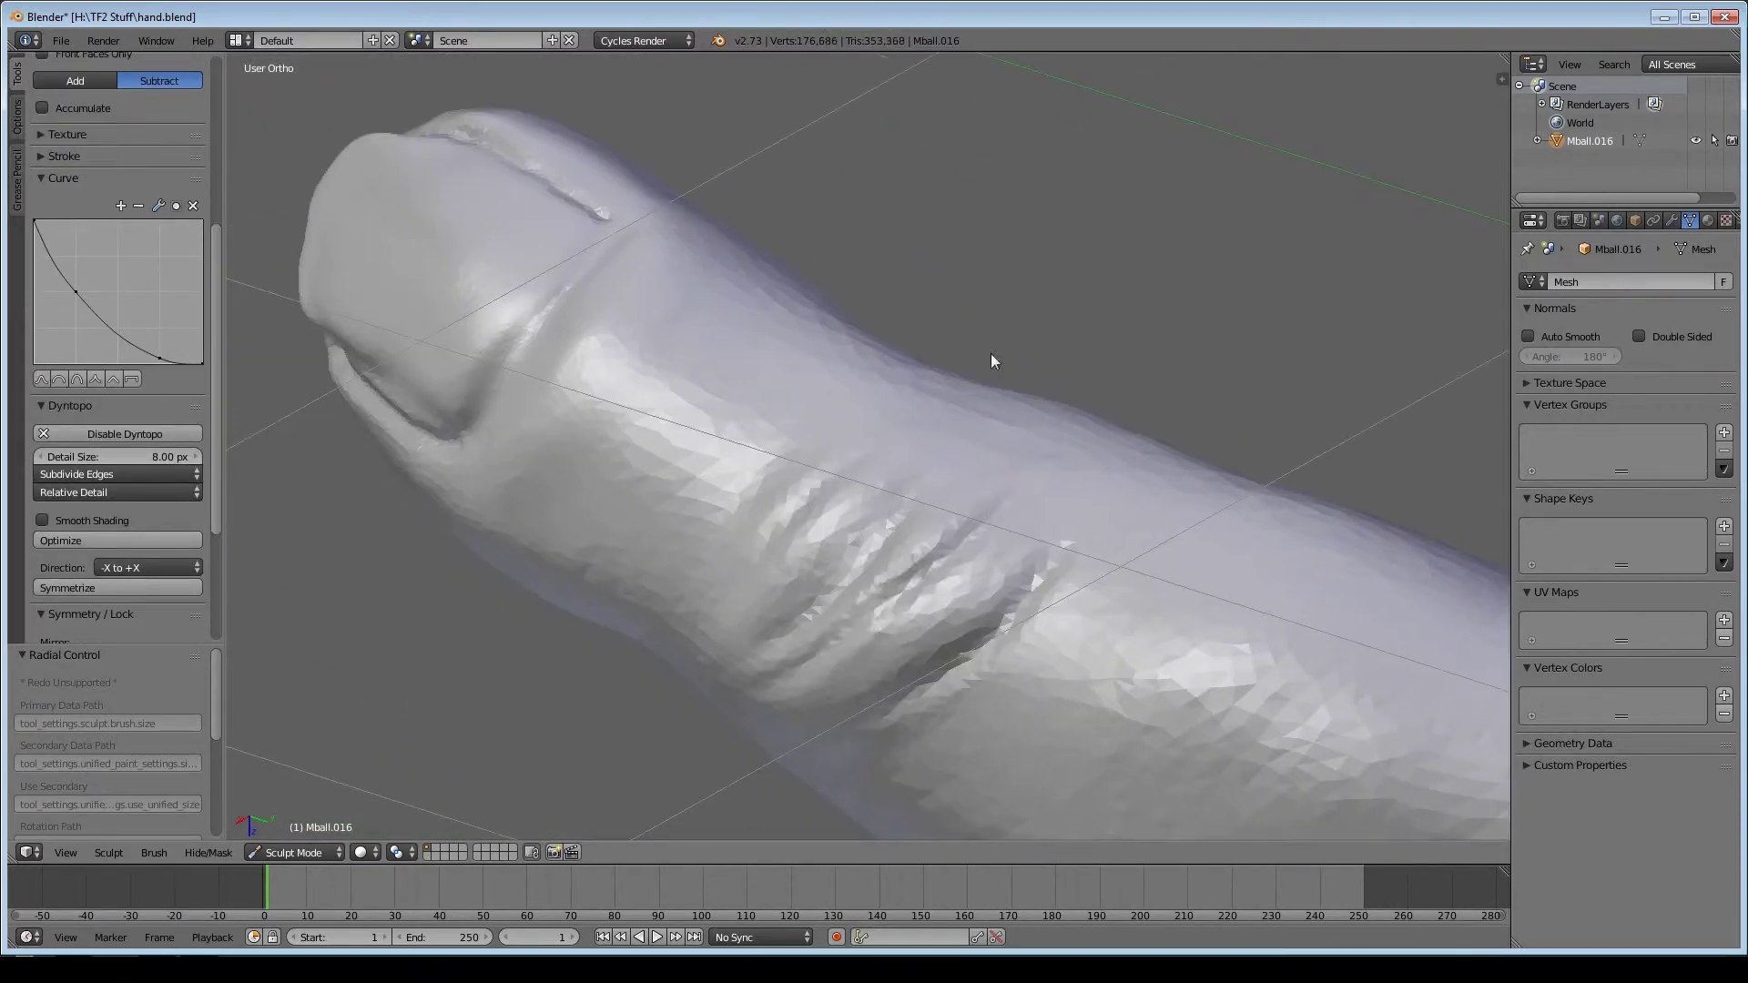
{"action": "scroll", "coordinate": [990, 362], "scroll_direction": "down", "scroll_amount": 5}
{"action": "middle_click_drag", "start_coordinate": [666, 363], "coordinate": [901, 504]}
{"action": "scroll", "coordinate": [901, 504], "scroll_direction": "up", "scroll_amount": 5}
{"action": "mouse_move", "coordinate": [792, 581]}
{"action": "middle_mouse_down"}
{"action": "mouse_move", "coordinate": [852, 572]}
{"action": "mouse_move", "coordinate": [654, 369]}
{"action": "mouse_move", "coordinate": [942, 463]}
{"action": "middle_mouse_up"}
{"action": "scroll", "coordinate": [653, 369], "scroll_direction": "down", "scroll_amount": 3}
{"action": "scroll", "coordinate": [941, 462], "scroll_direction": "up", "scroll_amount": 4}
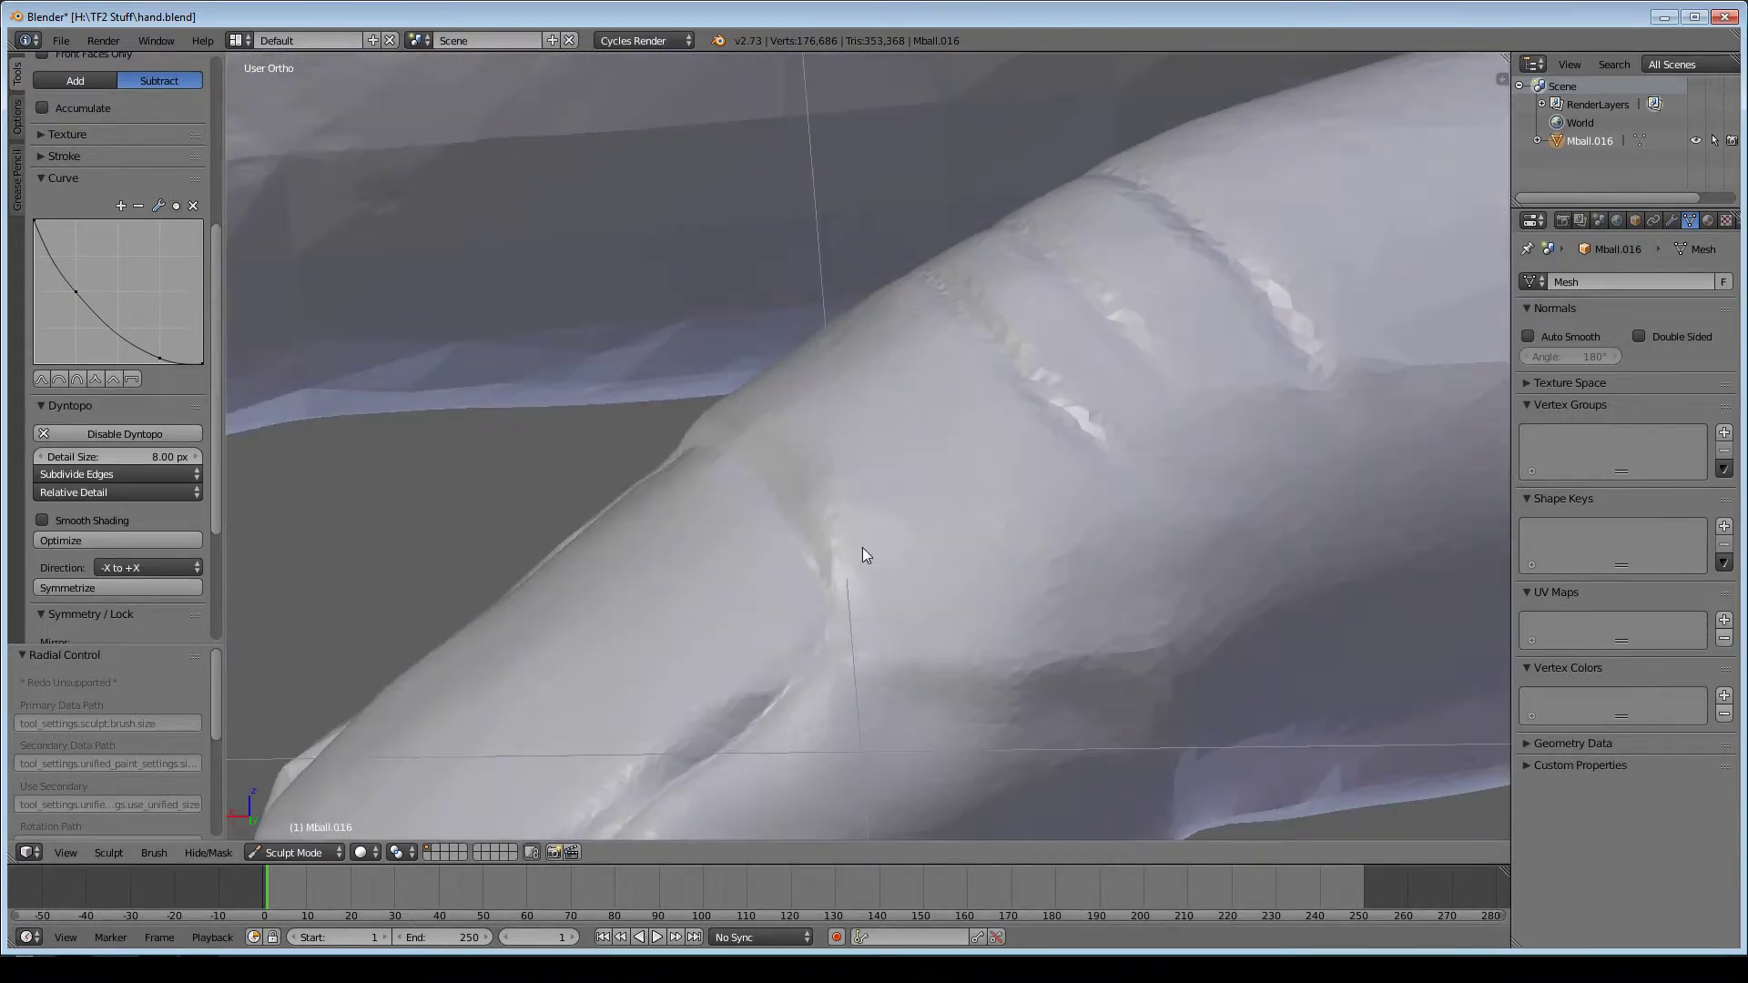
{"action": "middle_click_drag", "start_coordinate": [862, 548], "coordinate": [397, 469]}
{"action": "mouse_move", "coordinate": [344, 551]}
{"action": "middle_mouse_down"}
{"action": "mouse_move", "coordinate": [773, 601]}
{"action": "mouse_move", "coordinate": [605, 586]}
{"action": "middle_mouse_up"}
- Open the World settings and switch the viewport to Rendered shading
{"action": "scroll", "coordinate": [604, 585], "scroll_direction": "down", "scroll_amount": 5}
{"action": "scroll", "coordinate": [941, 466], "scroll_direction": "up", "scroll_amount": 2}
{"action": "left_click", "coordinate": [1617, 221]}
{"action": "key", "text": "shift+z"}
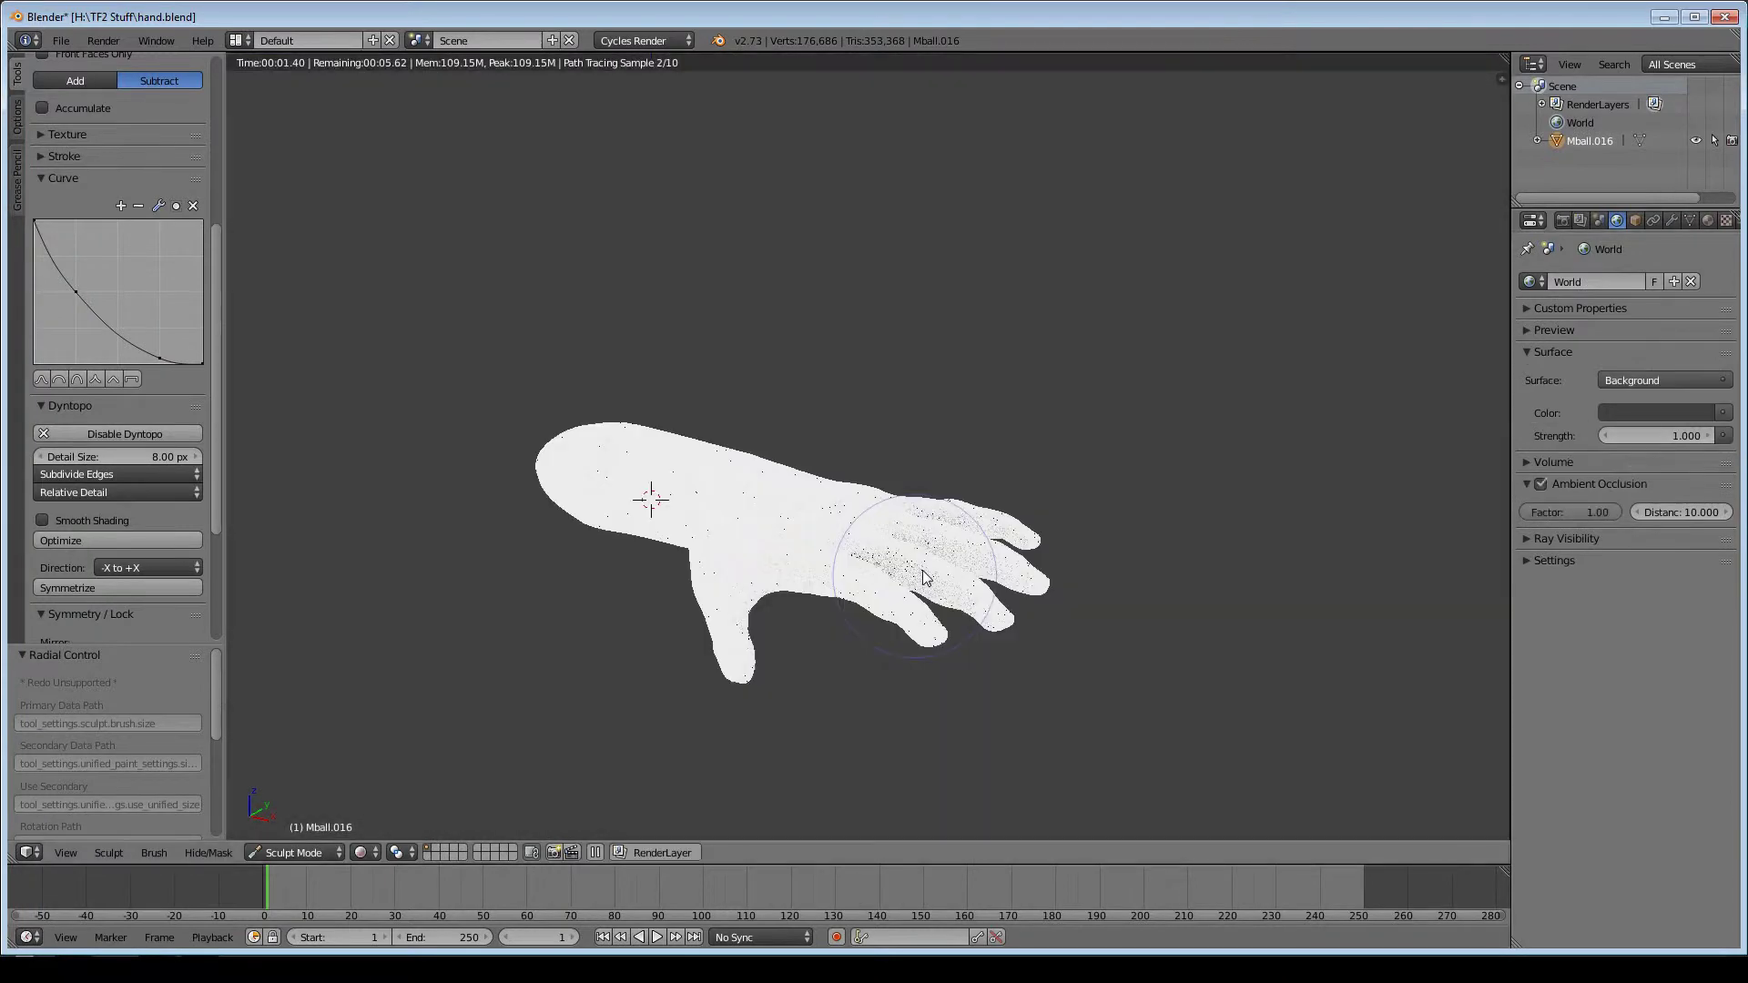